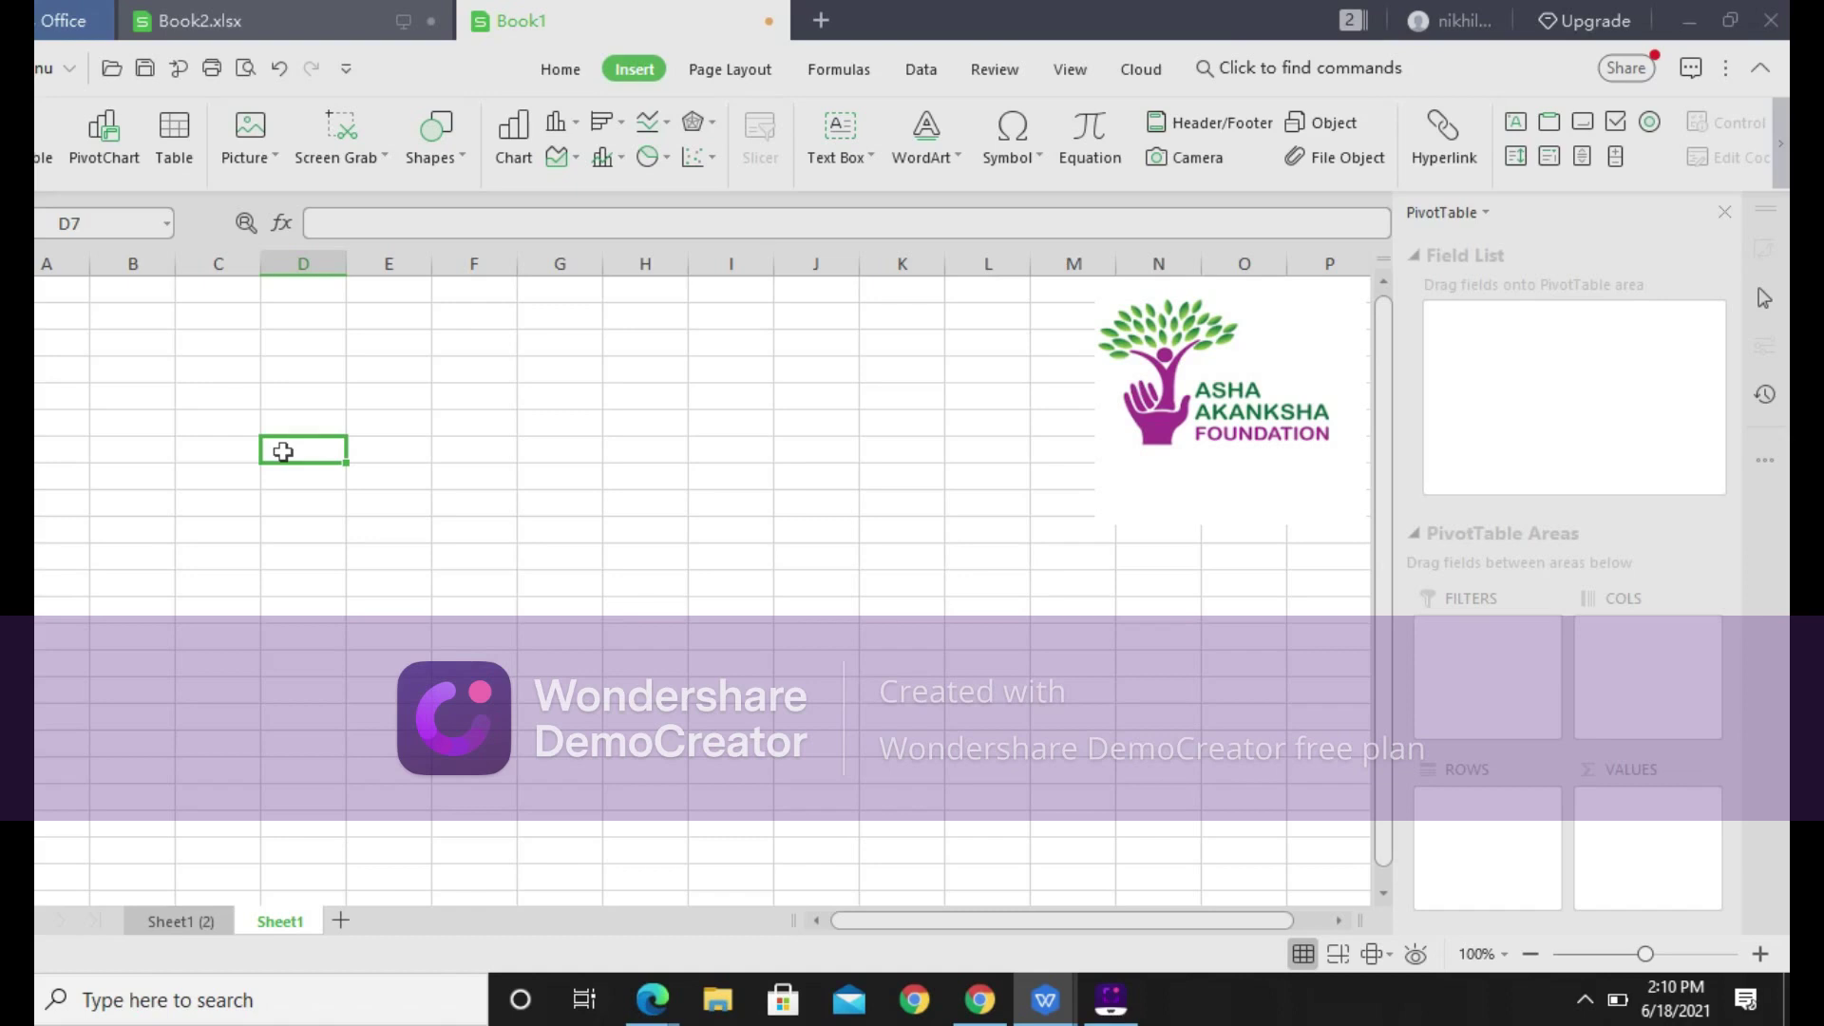
# Enter the numbers 34 in cell D7 and 46 in cell E7
pyautogui.write('34')
pyautogui.press('Tab')
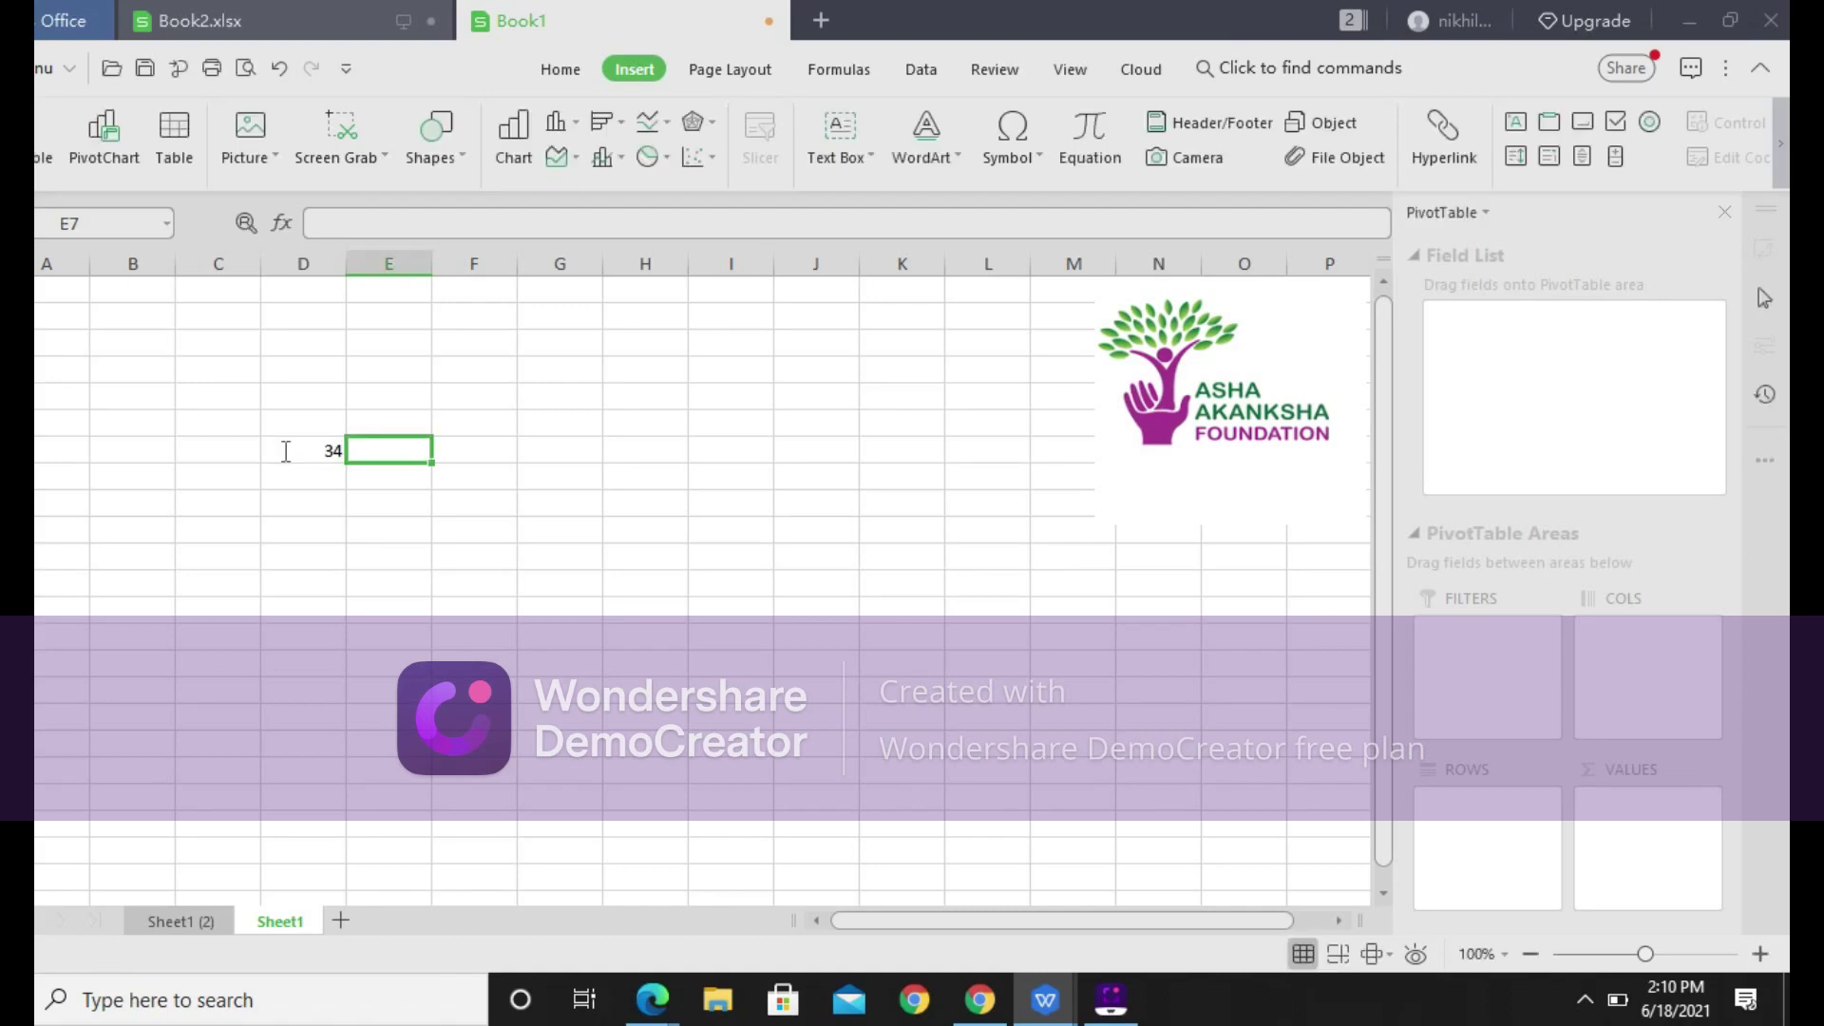
pyautogui.write('46')
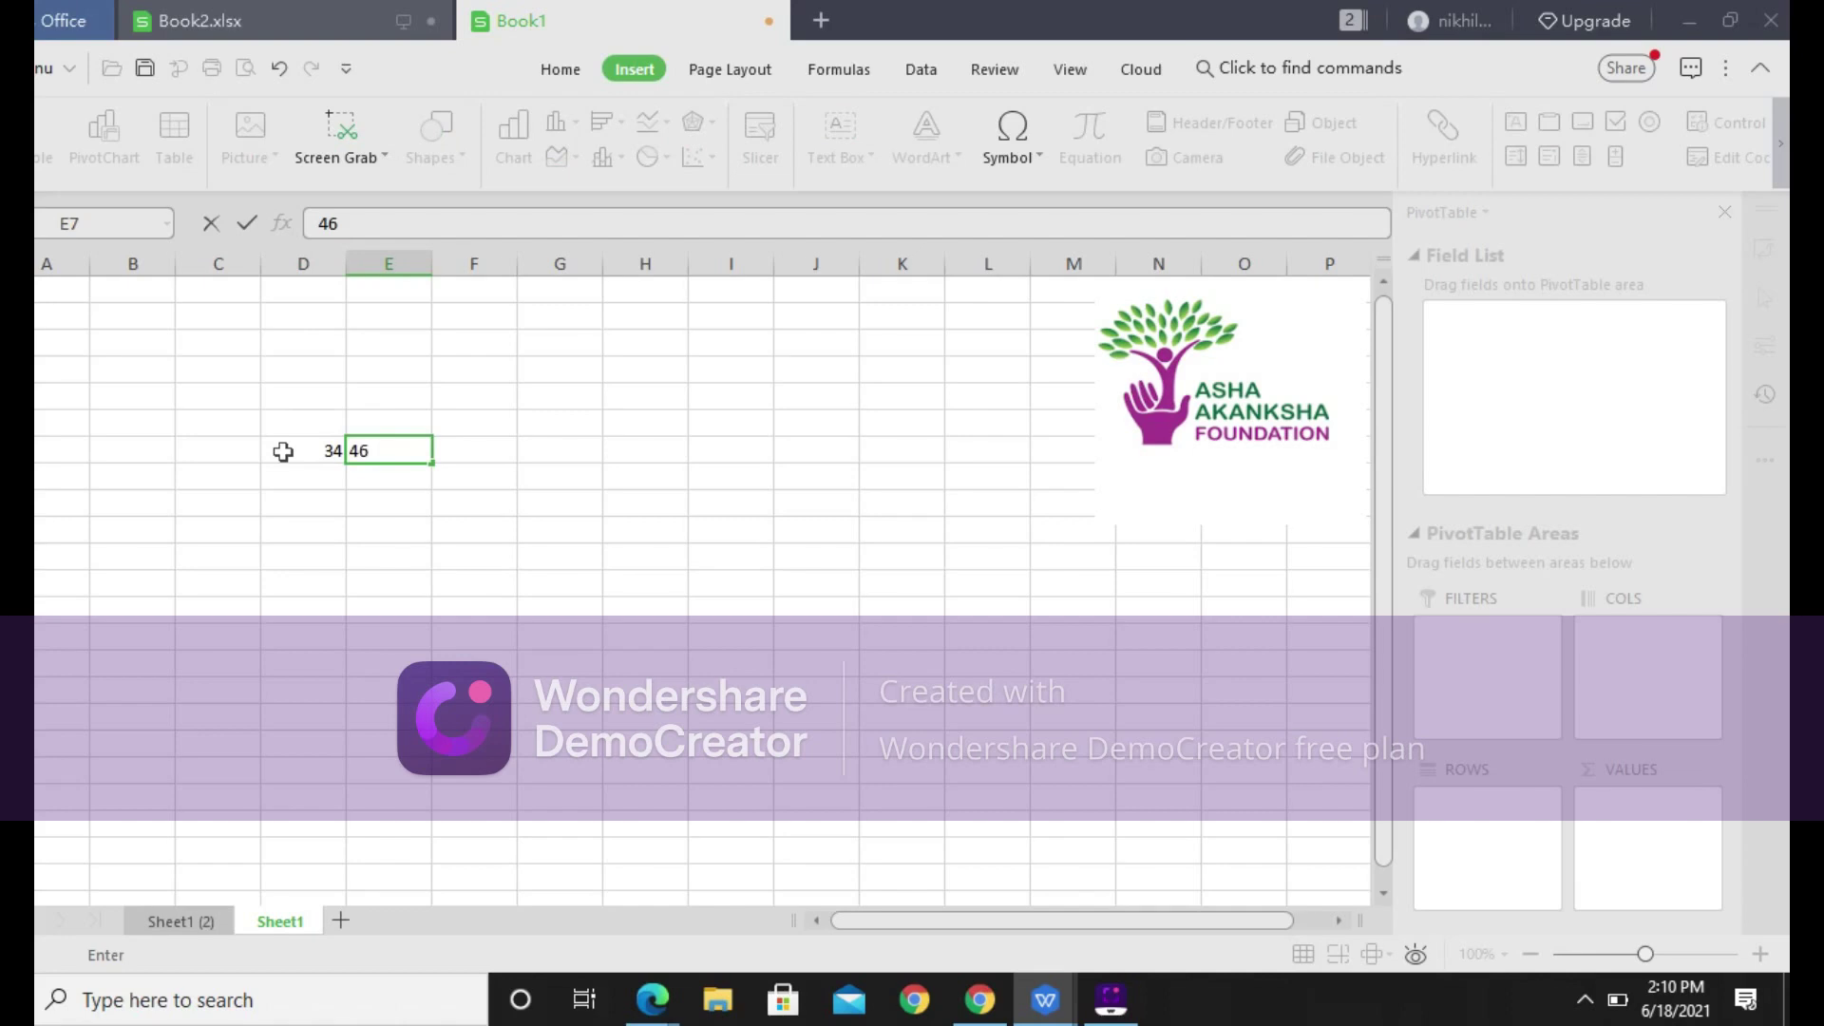
pyautogui.press('Tab')
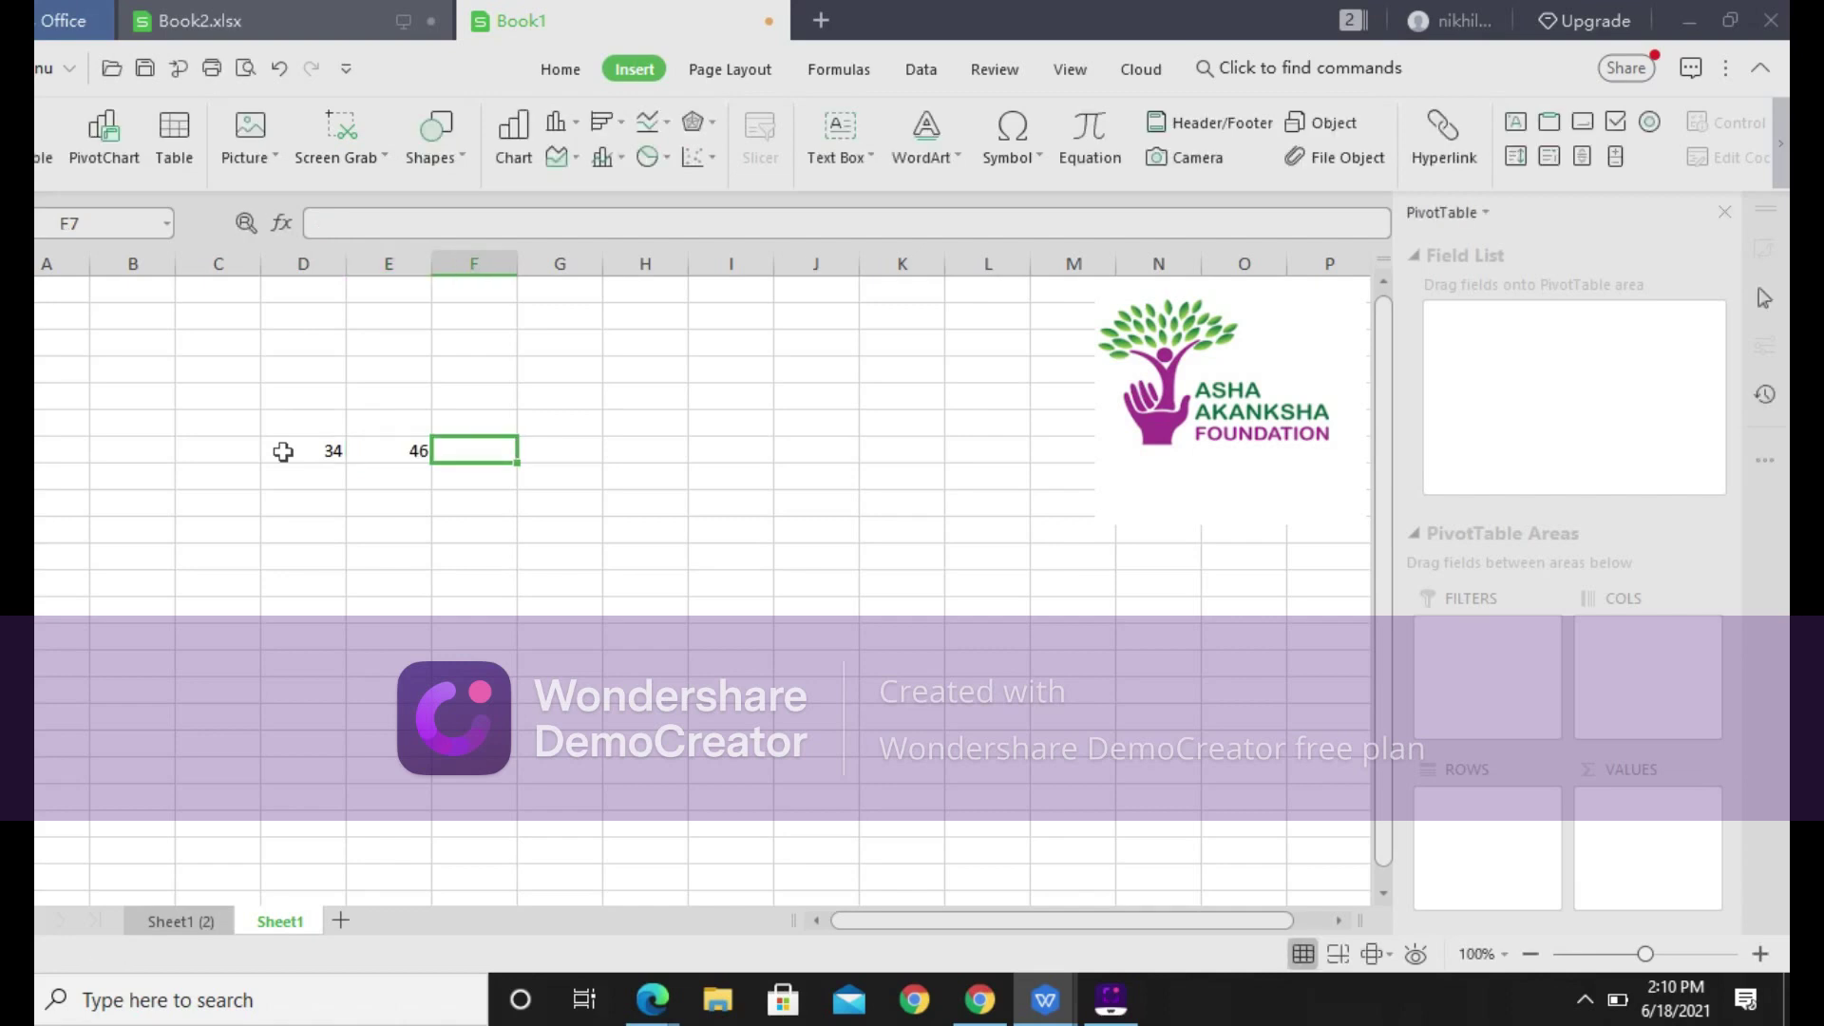
# Subtract E7 from D7 in cell F7 with the formula =D7-E7
pyautogui.write('=')
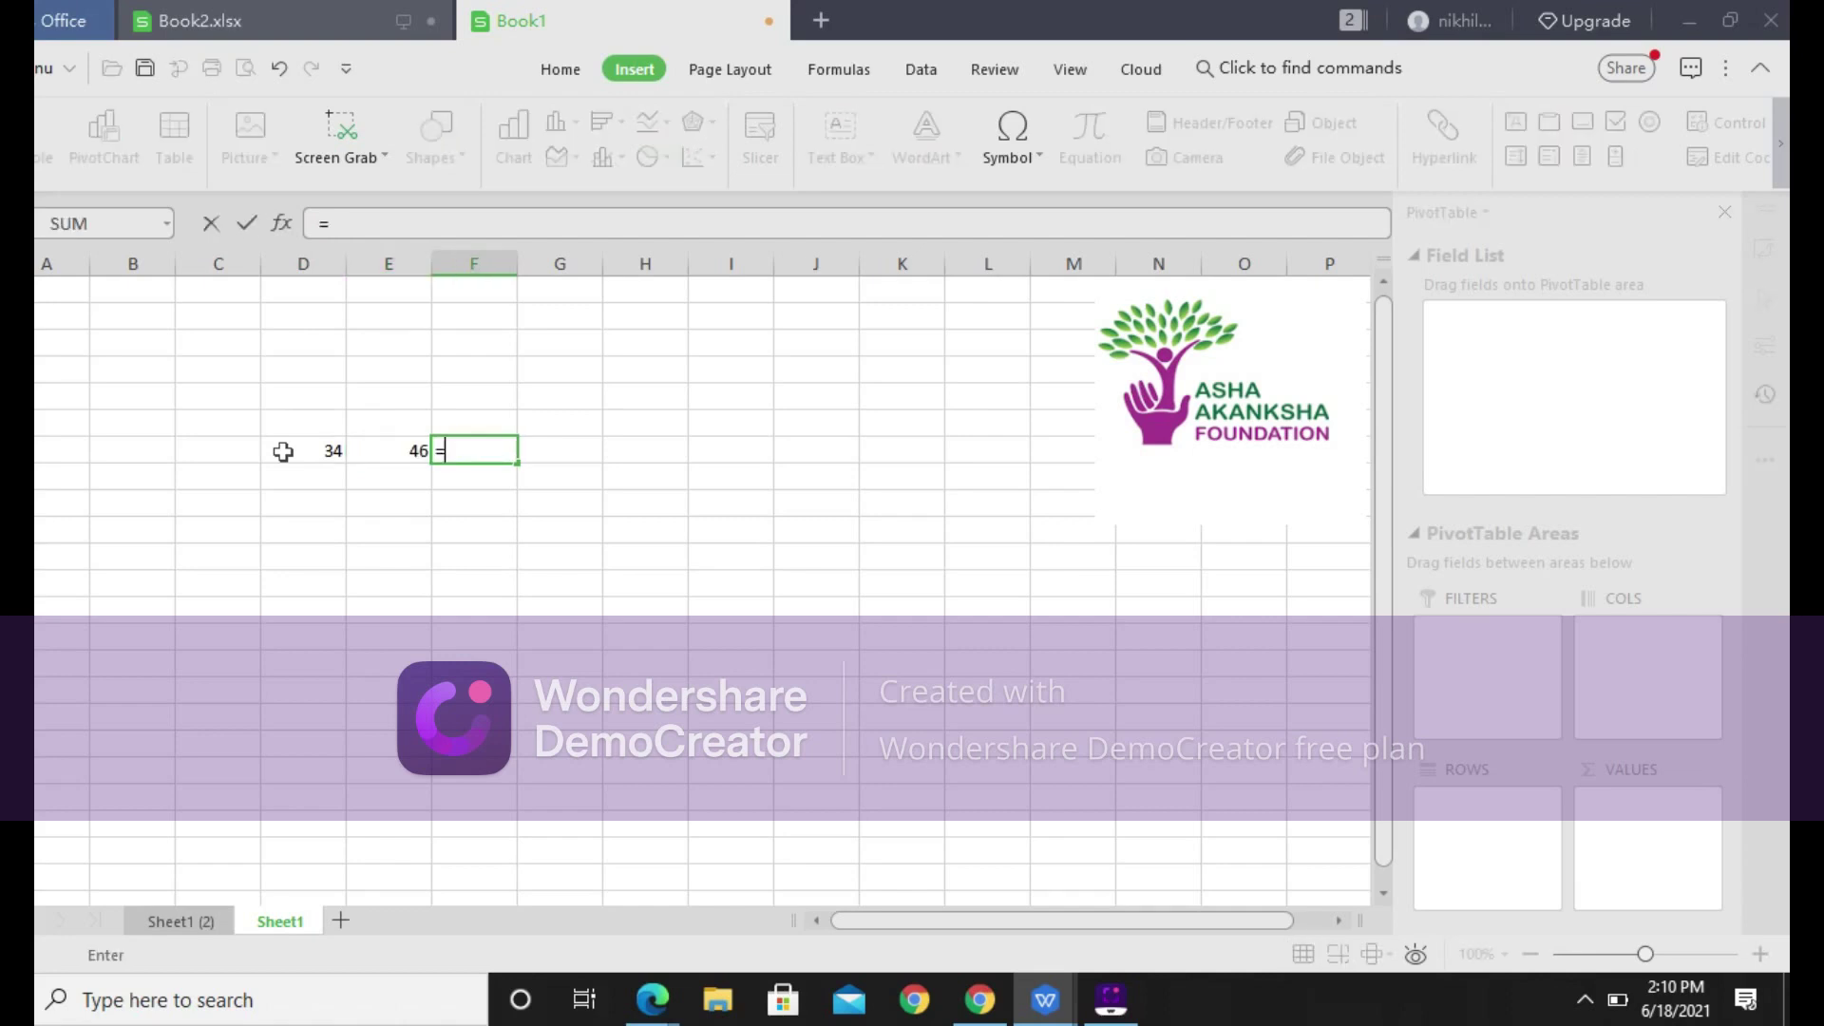
pyautogui.write('E')
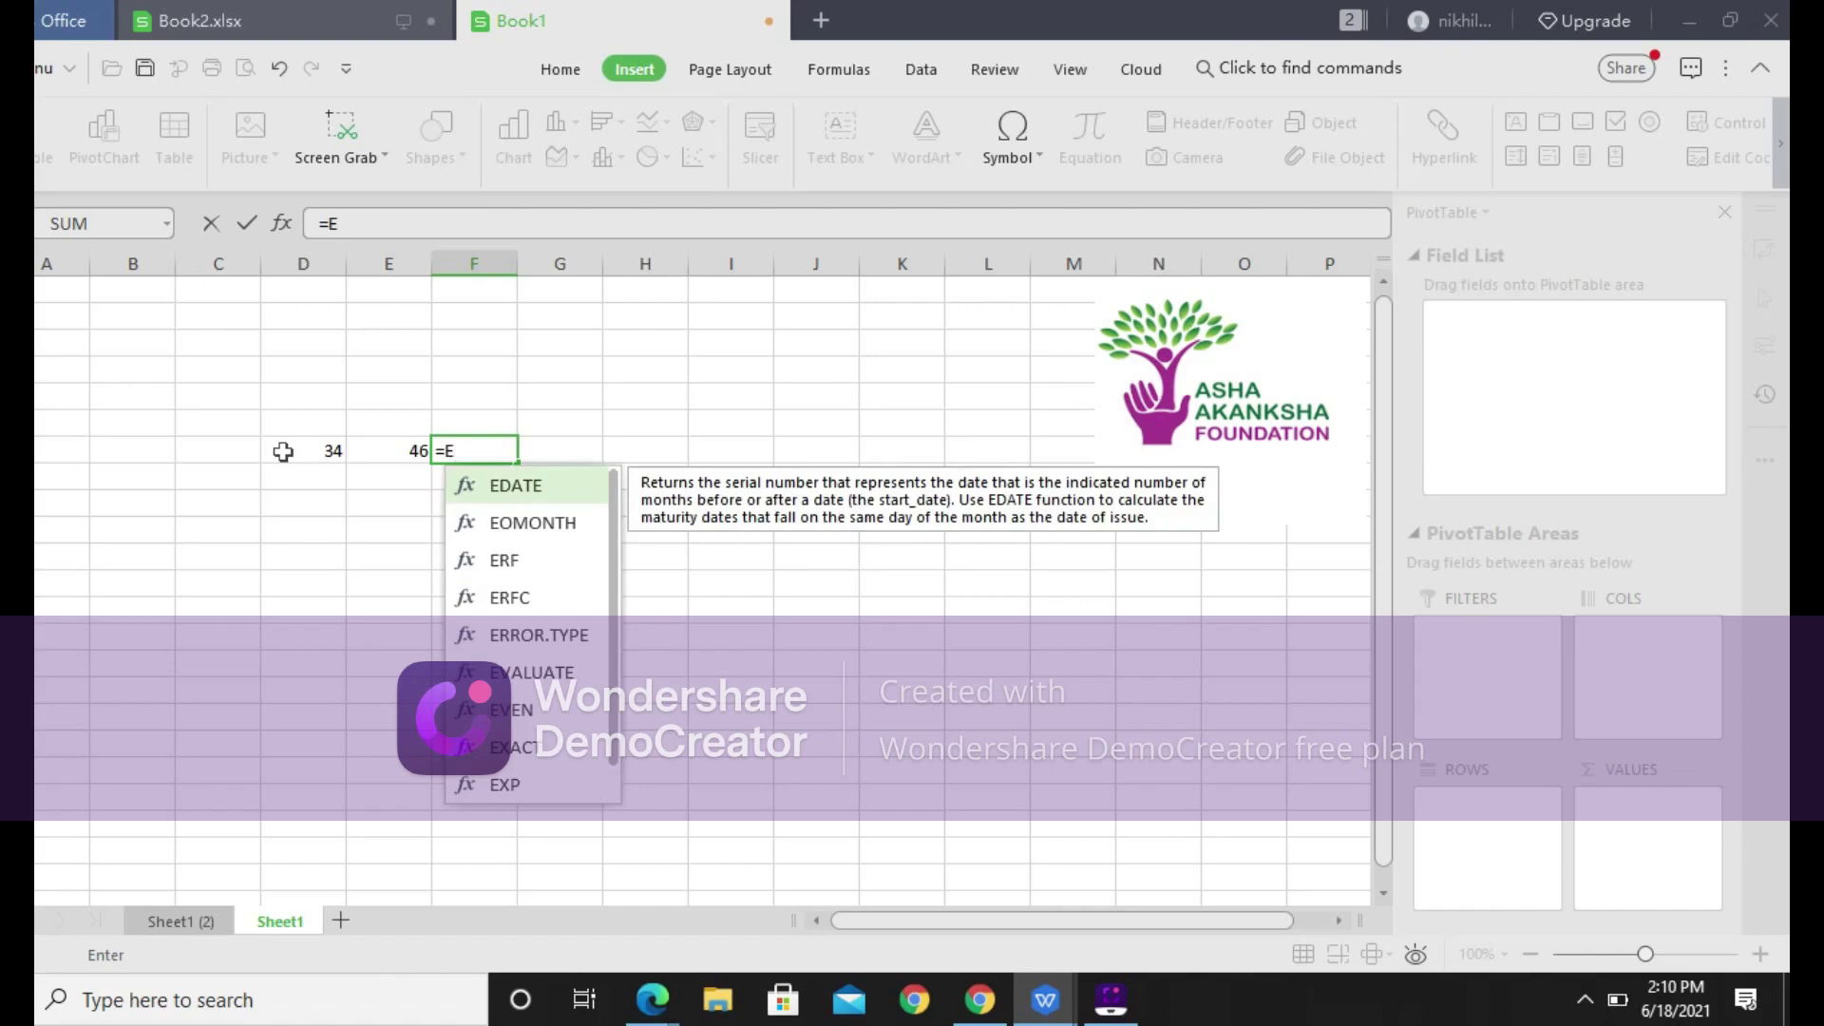
pyautogui.press('BackSpace')
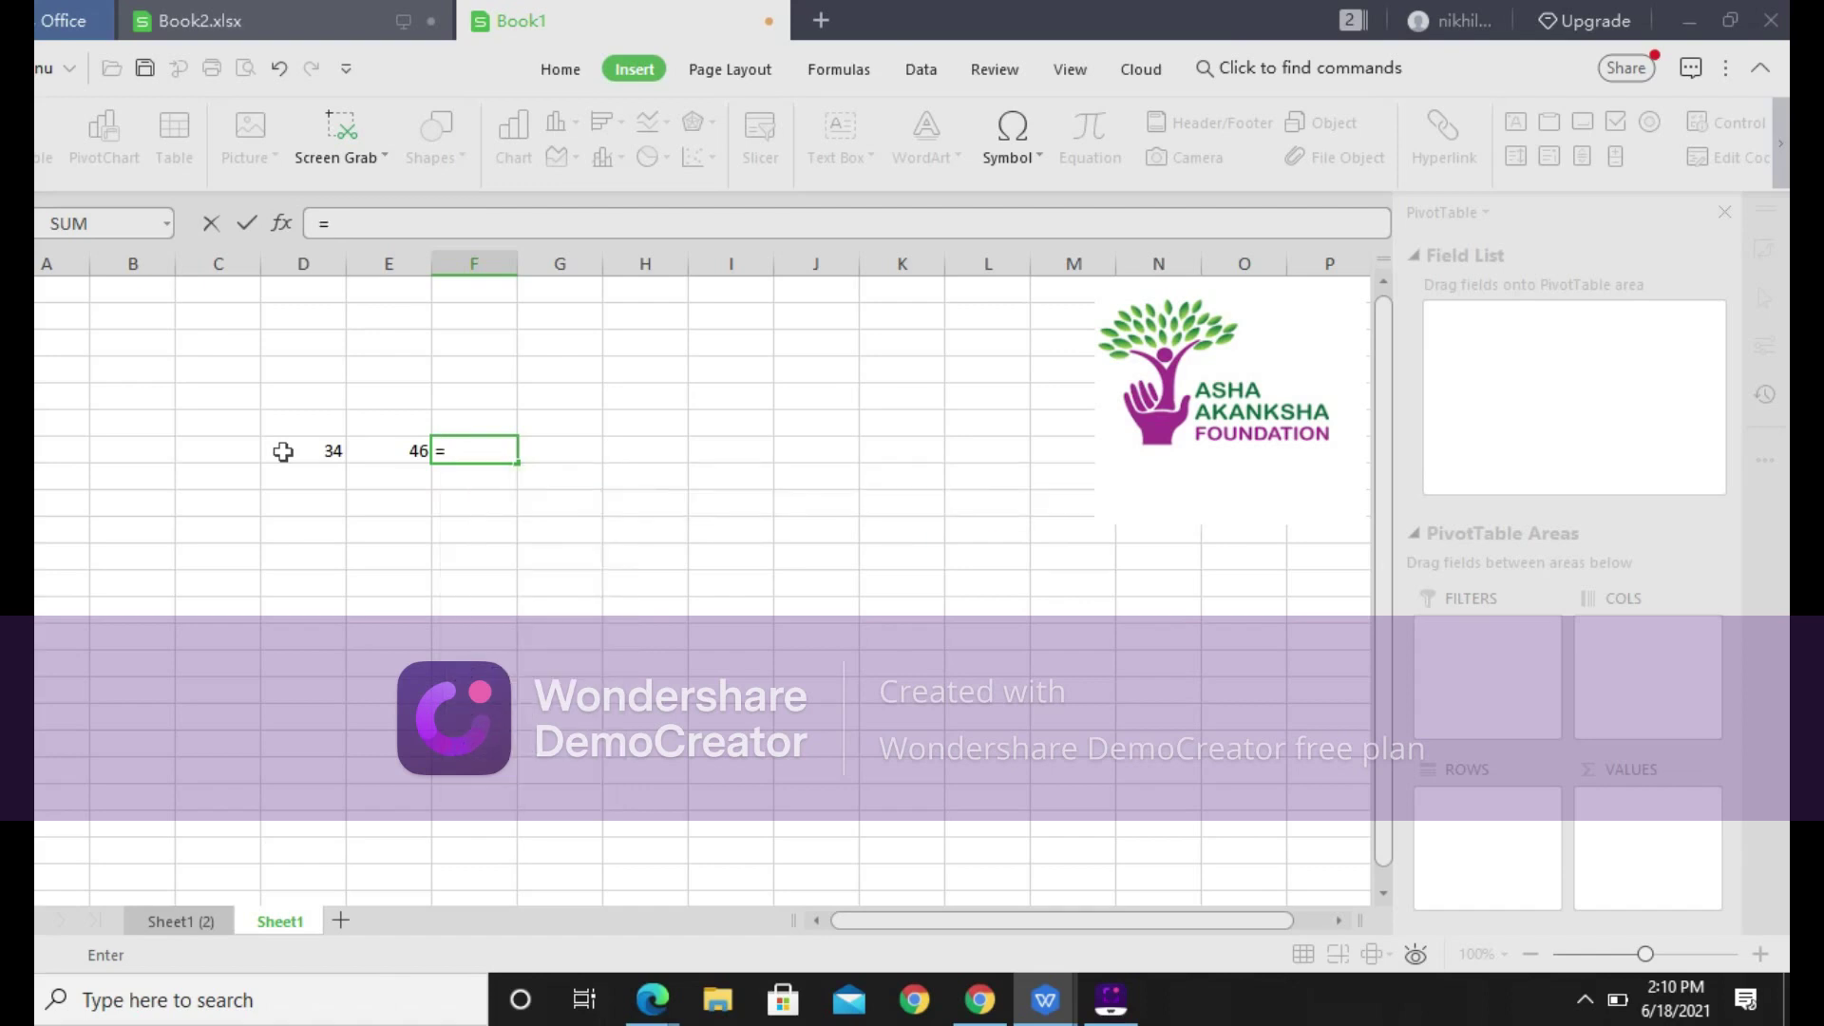
pyautogui.write('D')
pyautogui.press('BackSpace')
pyautogui.click(283, 451)
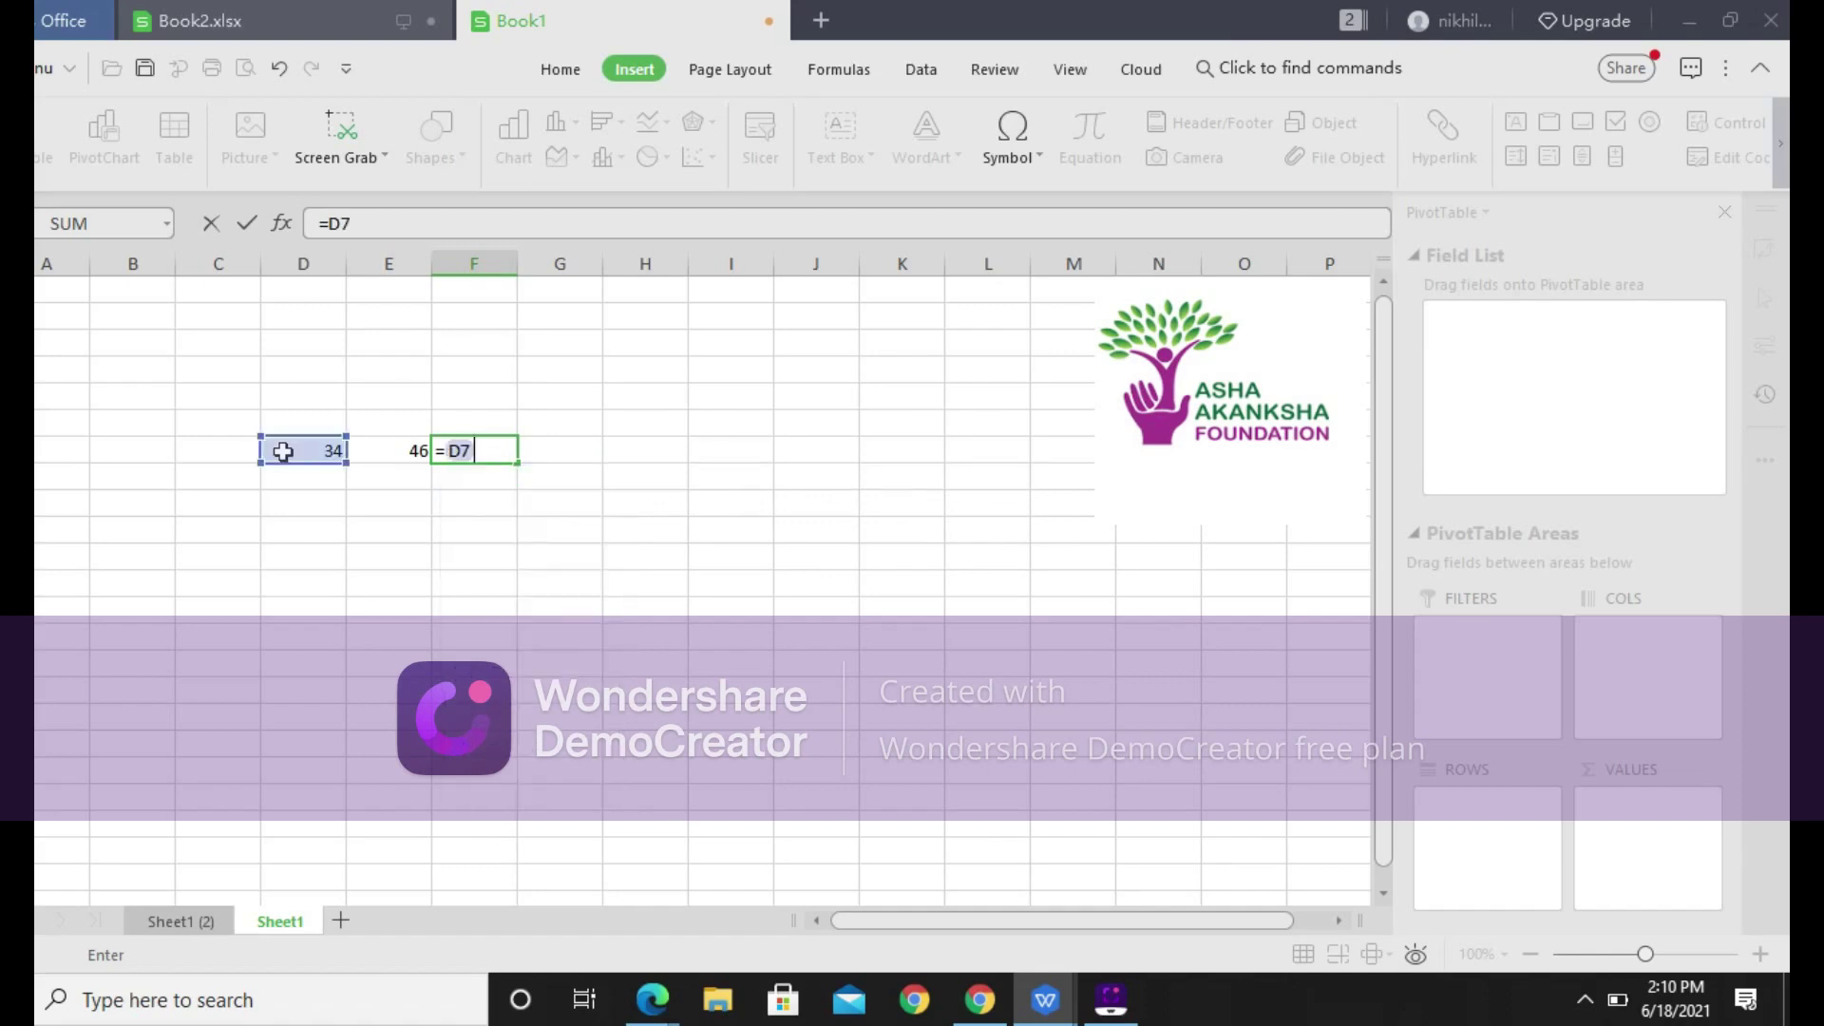
pyautogui.write('-#')
pyautogui.press('BackSpace')
pyautogui.write('E')
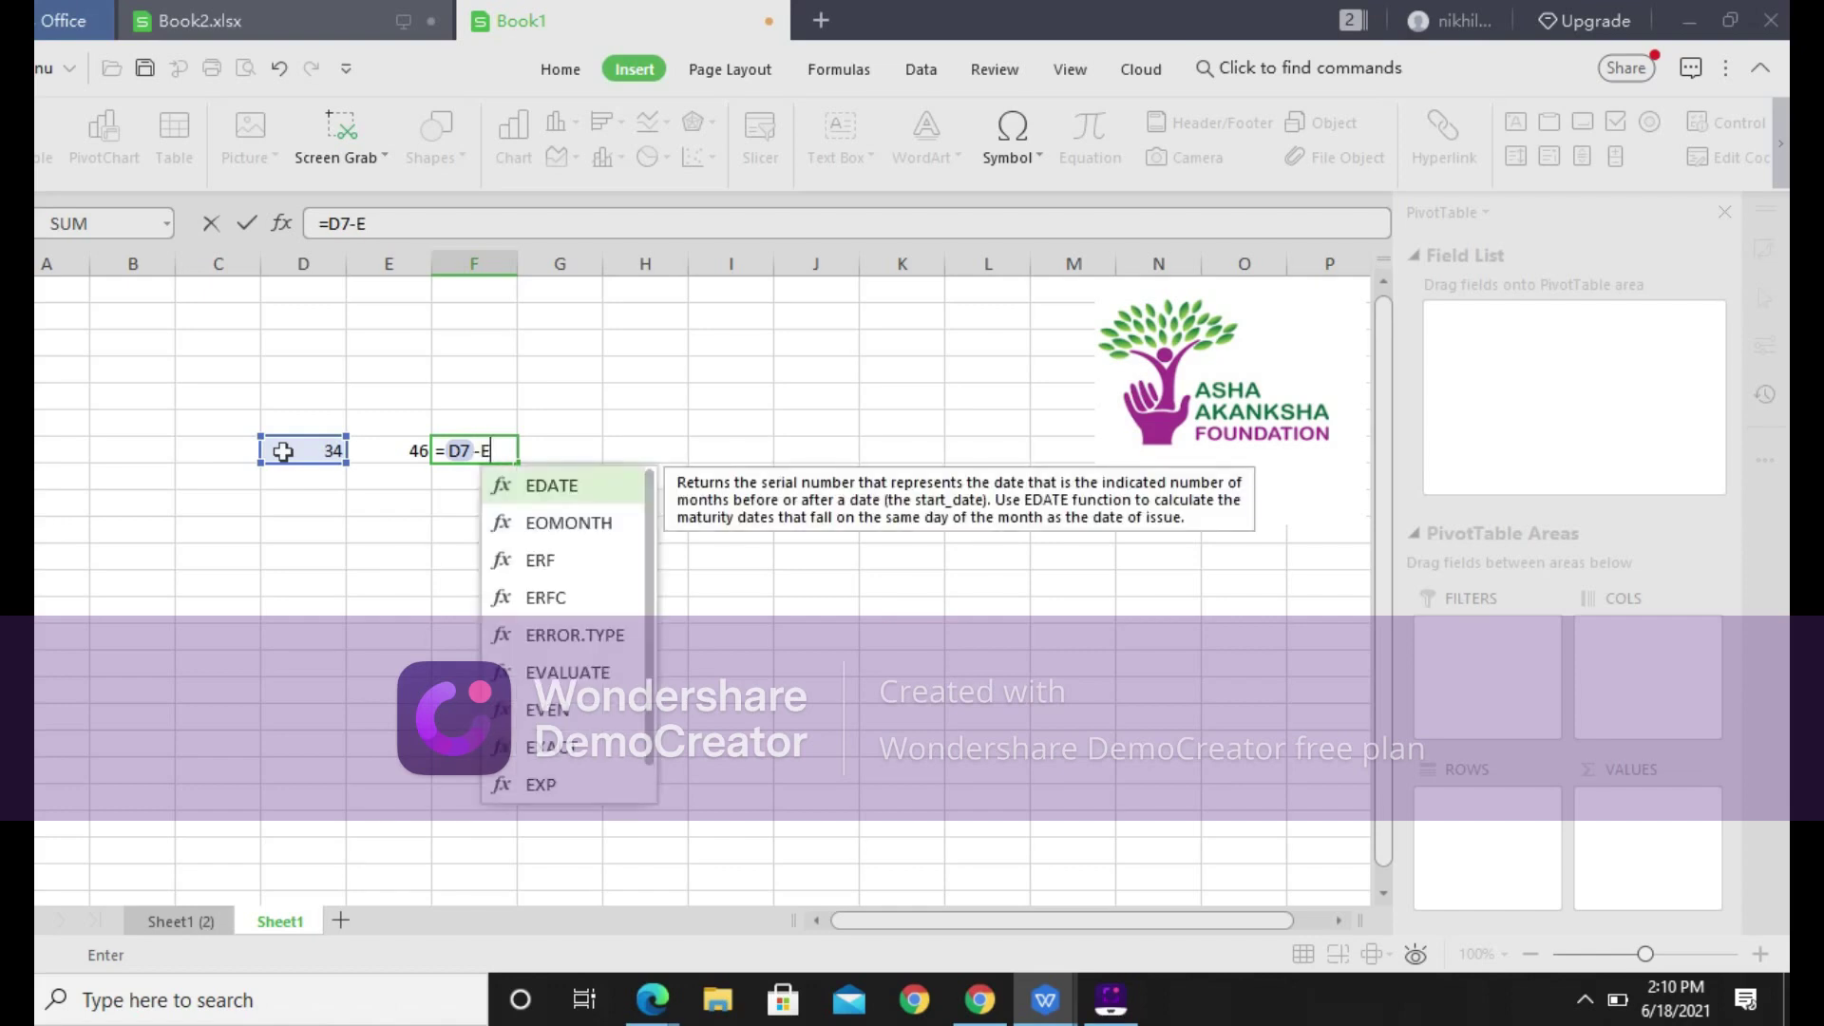
pyautogui.press('Escape')
pyautogui.write('7')
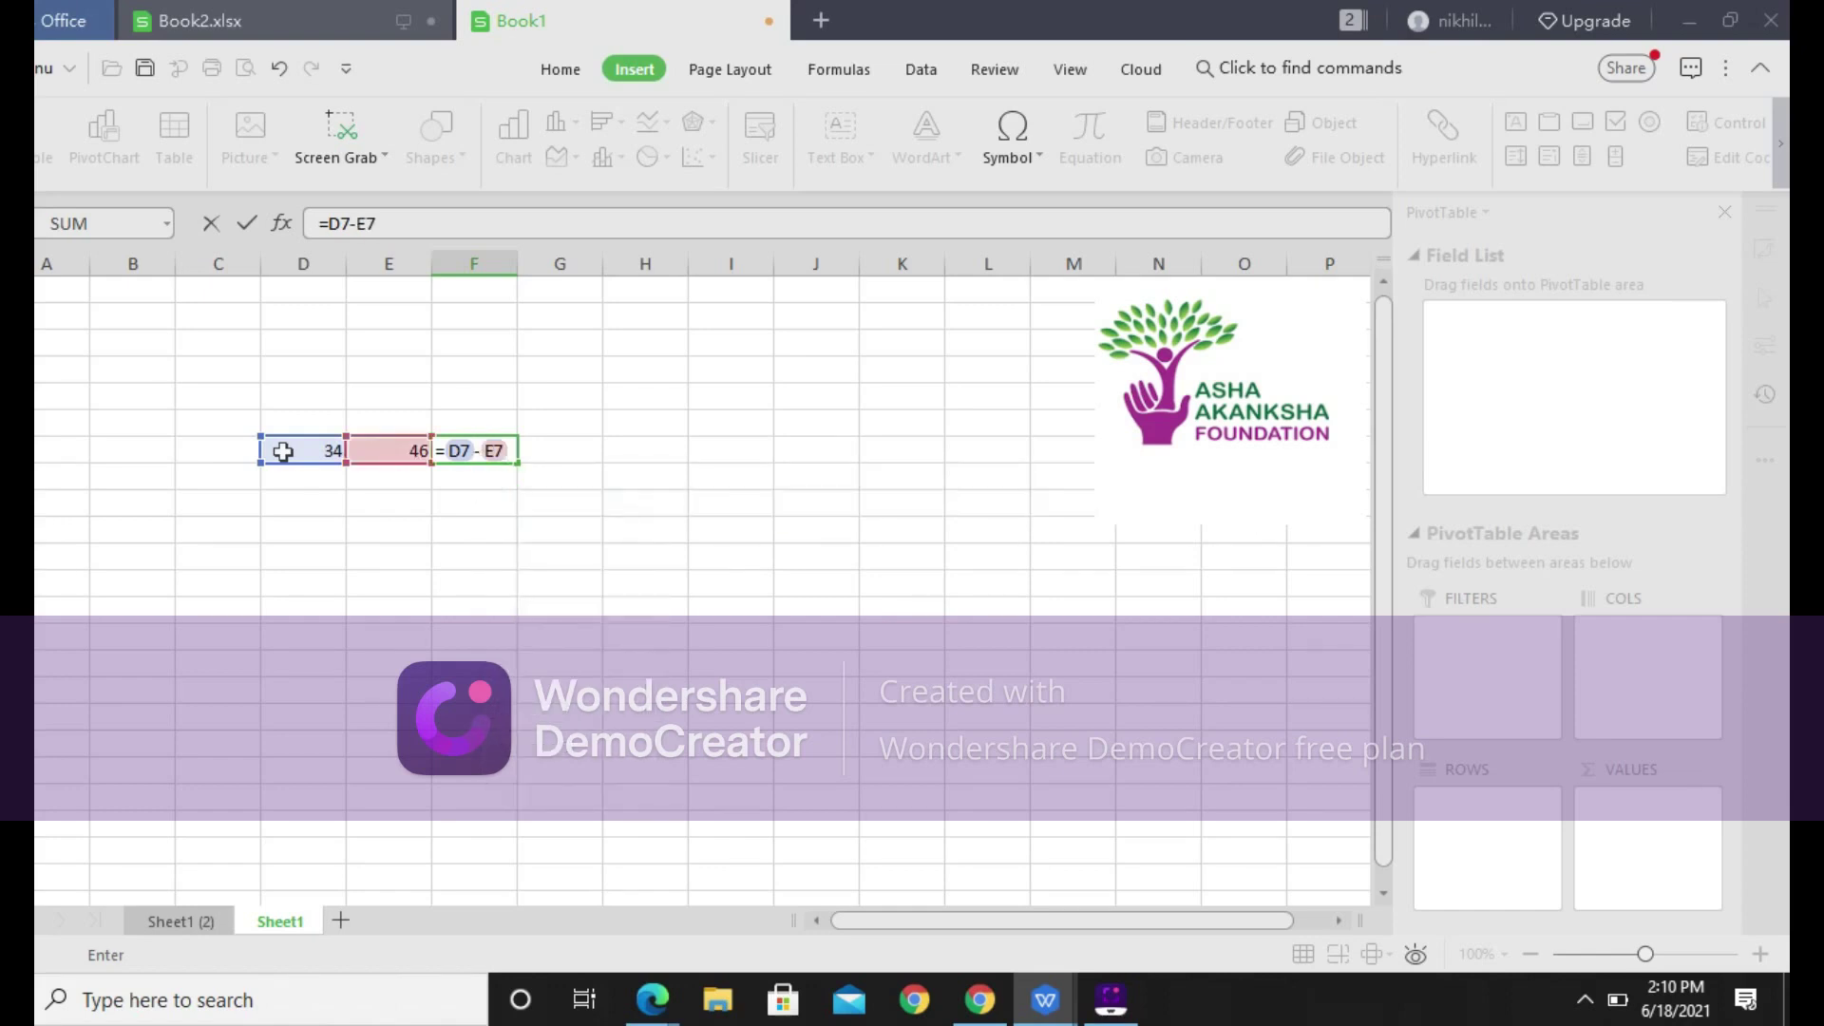
pyautogui.press('Return')
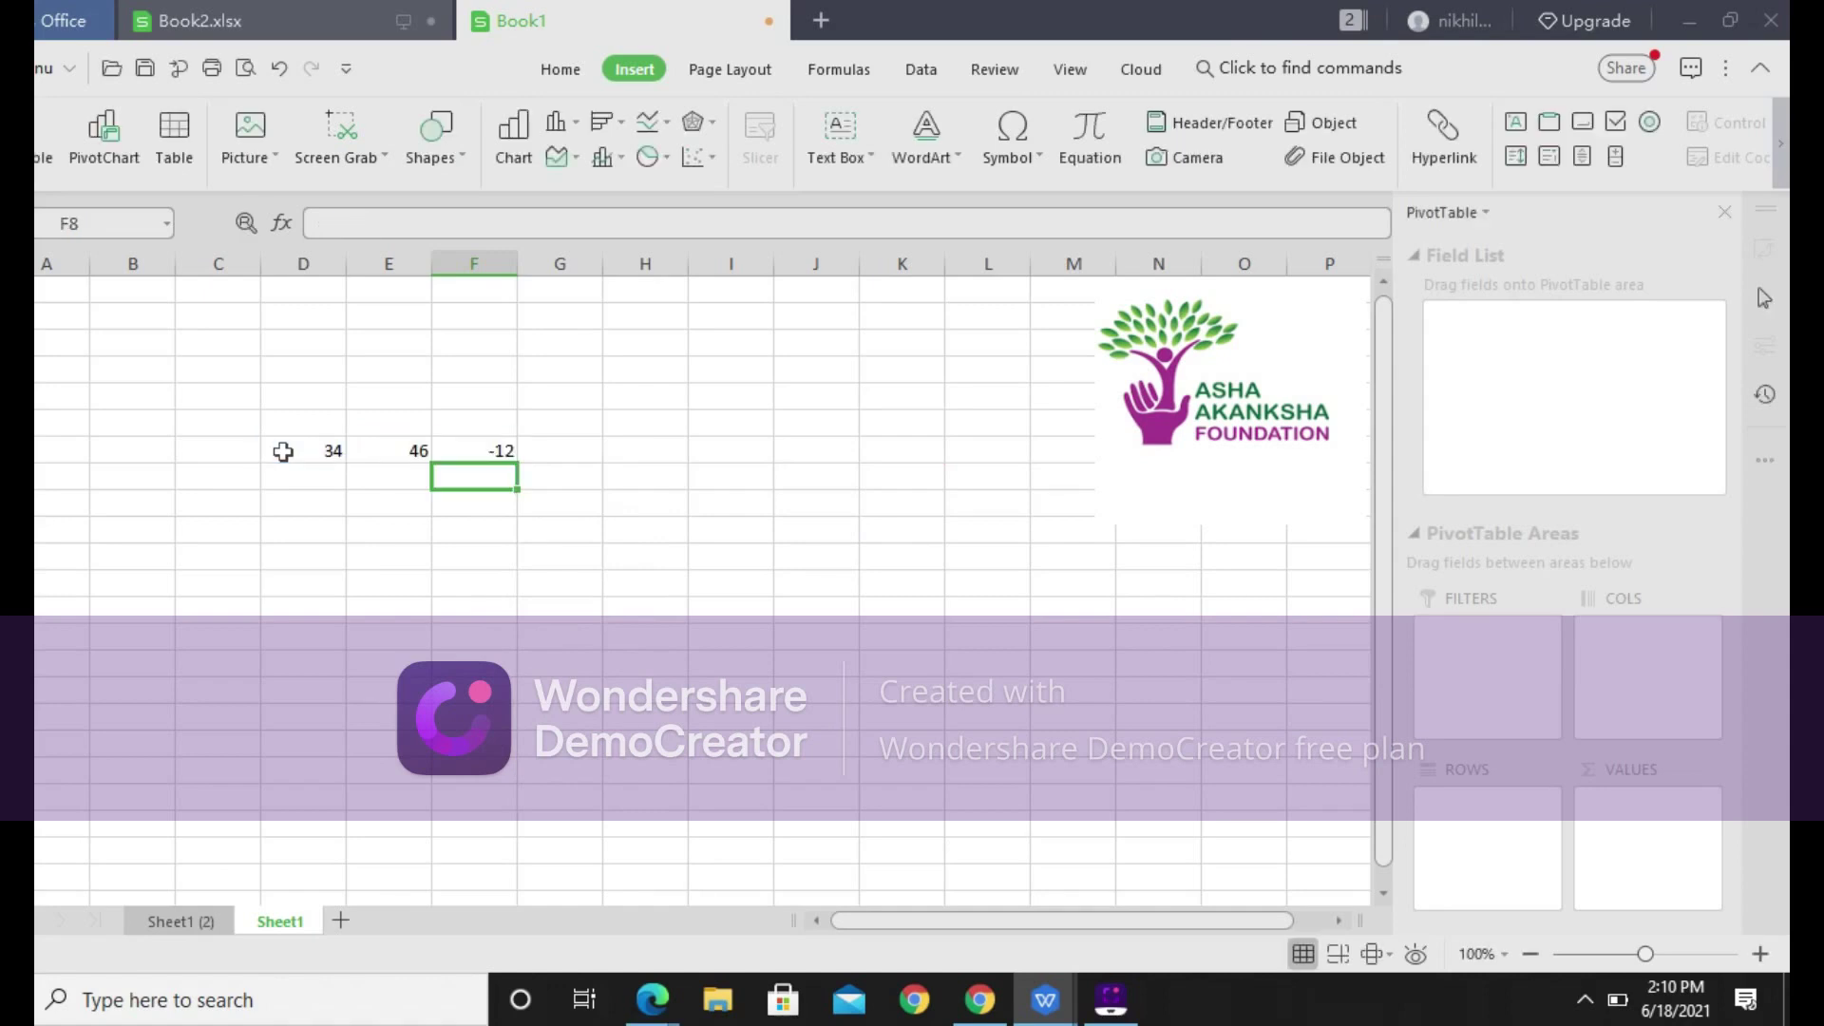
# Calculate the absolute value of F7 in cell G7 with the formula =abs(F7)
pyautogui.click(571, 460)
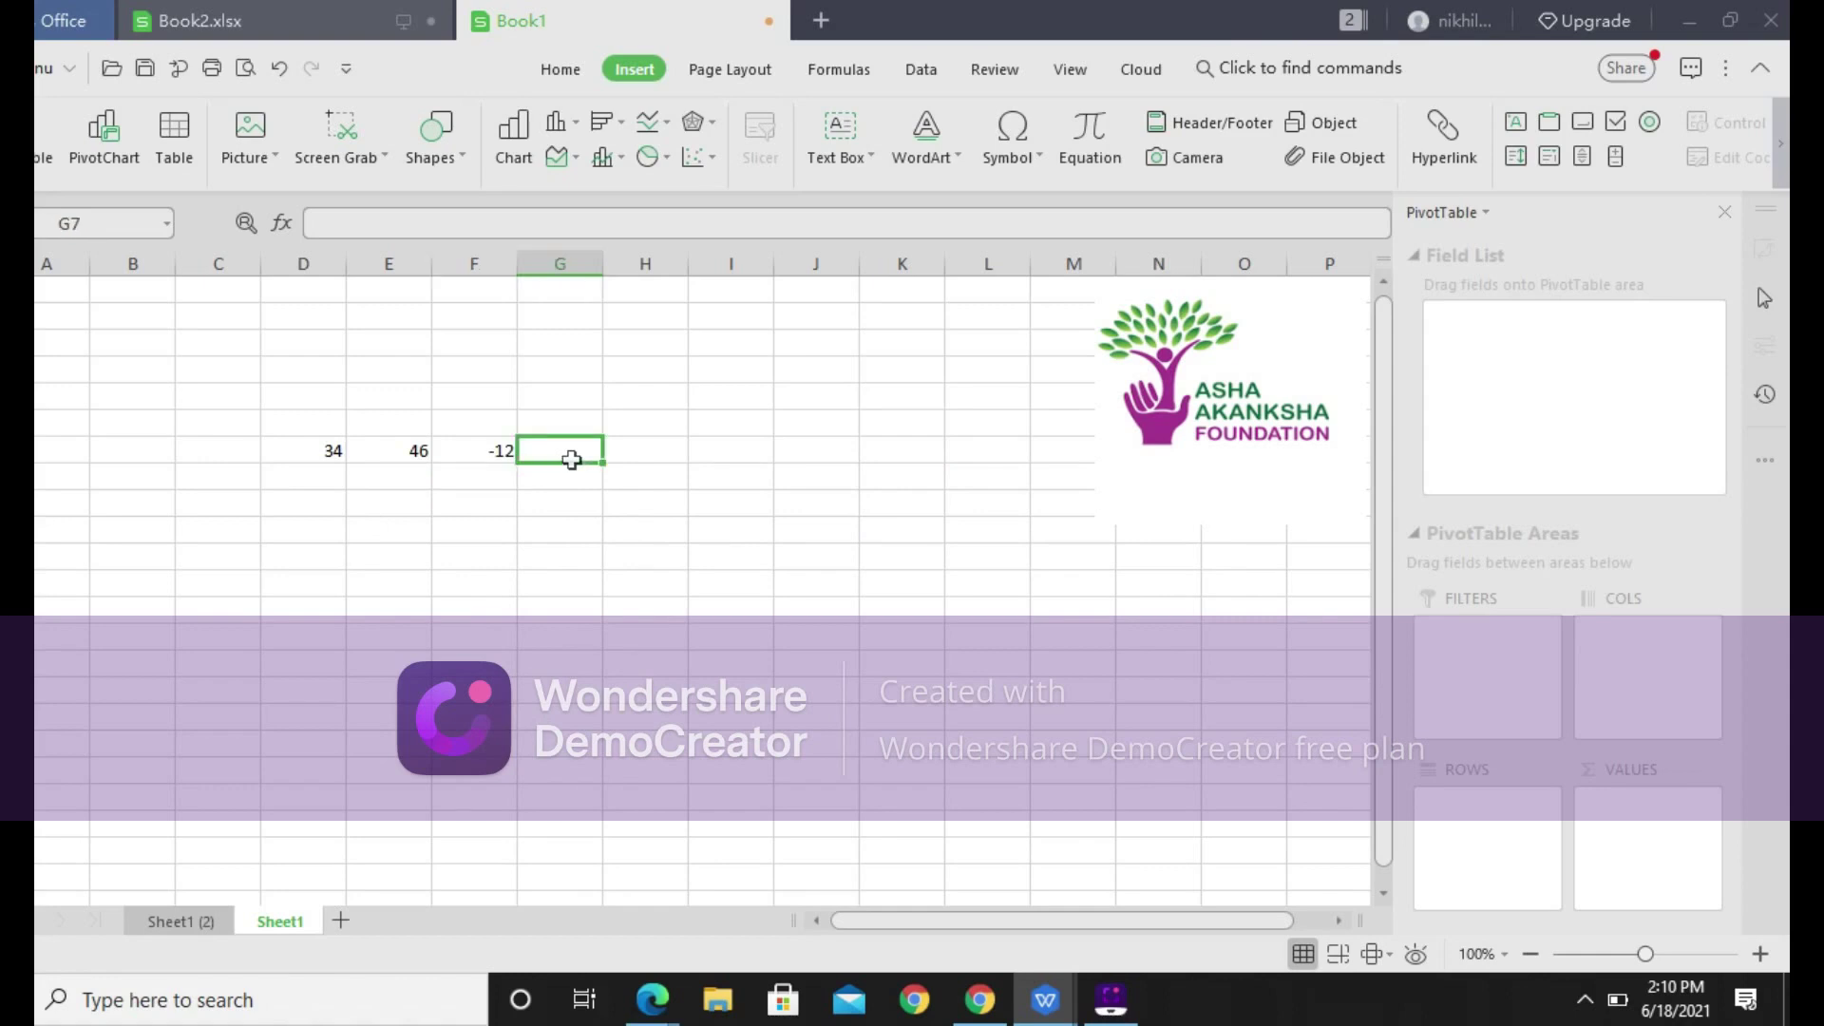
pyautogui.write('=abs')
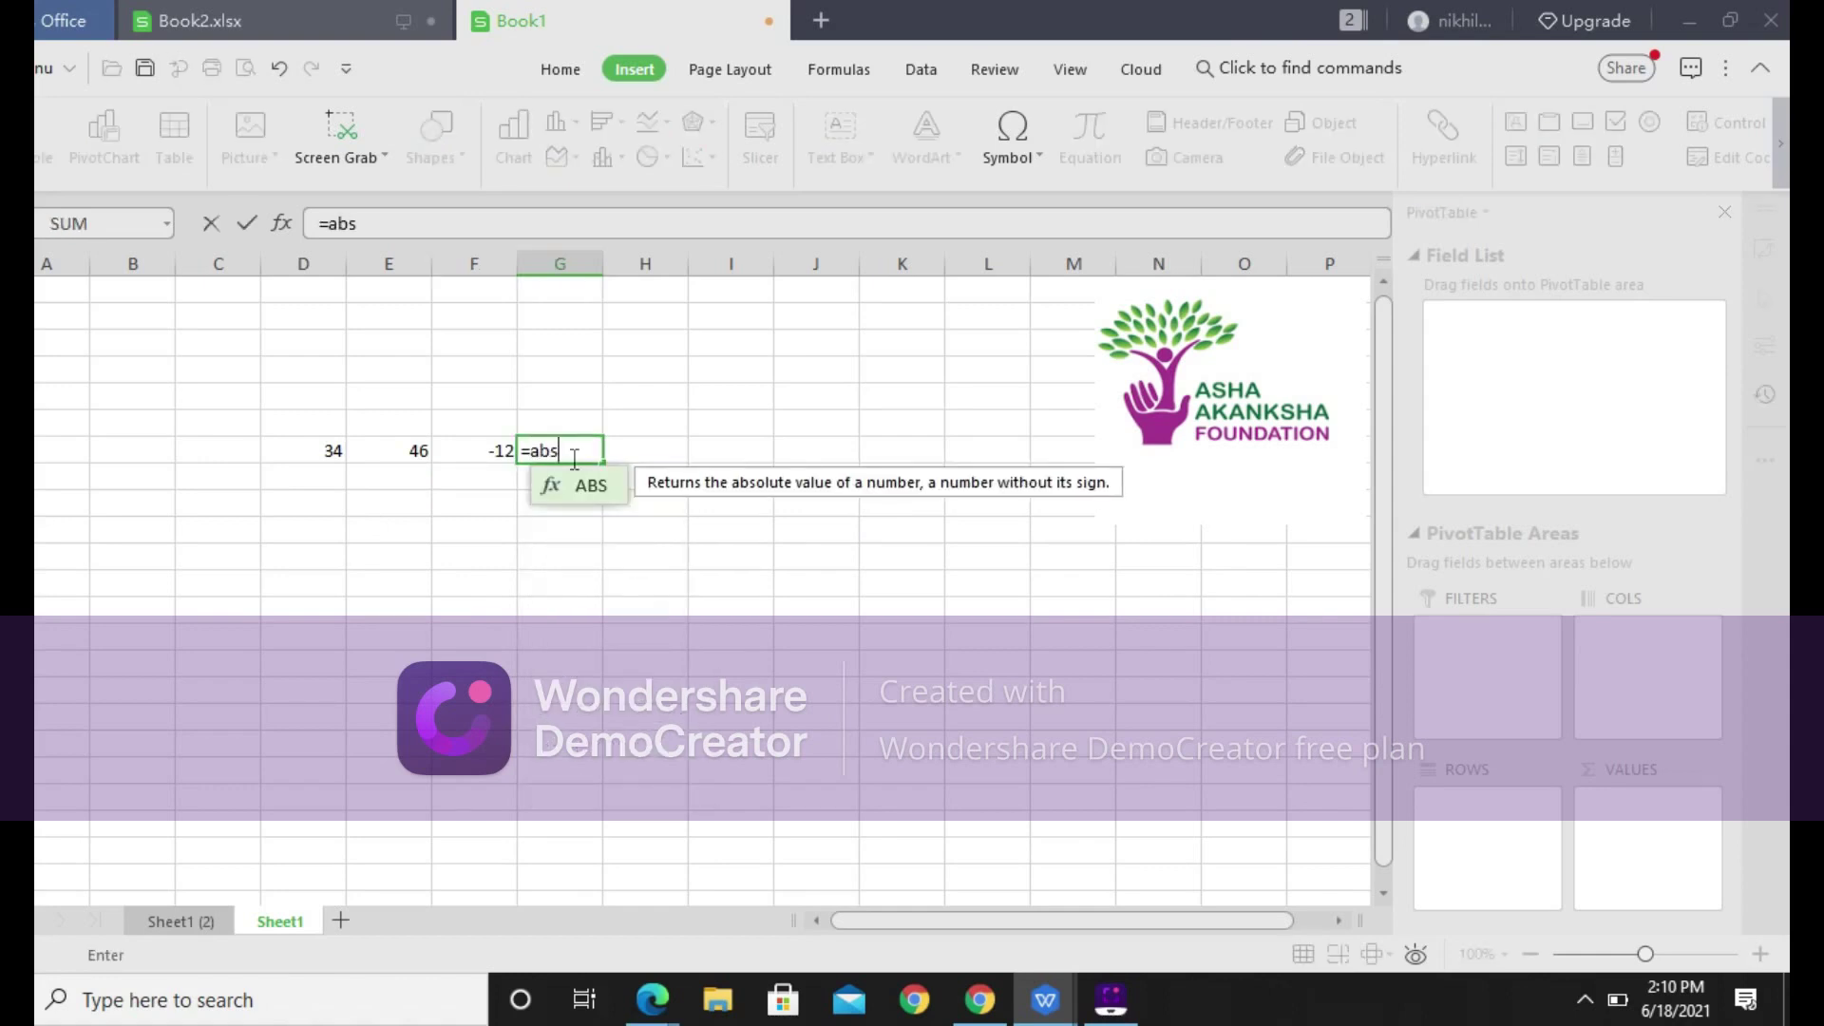
pyautogui.write('(')
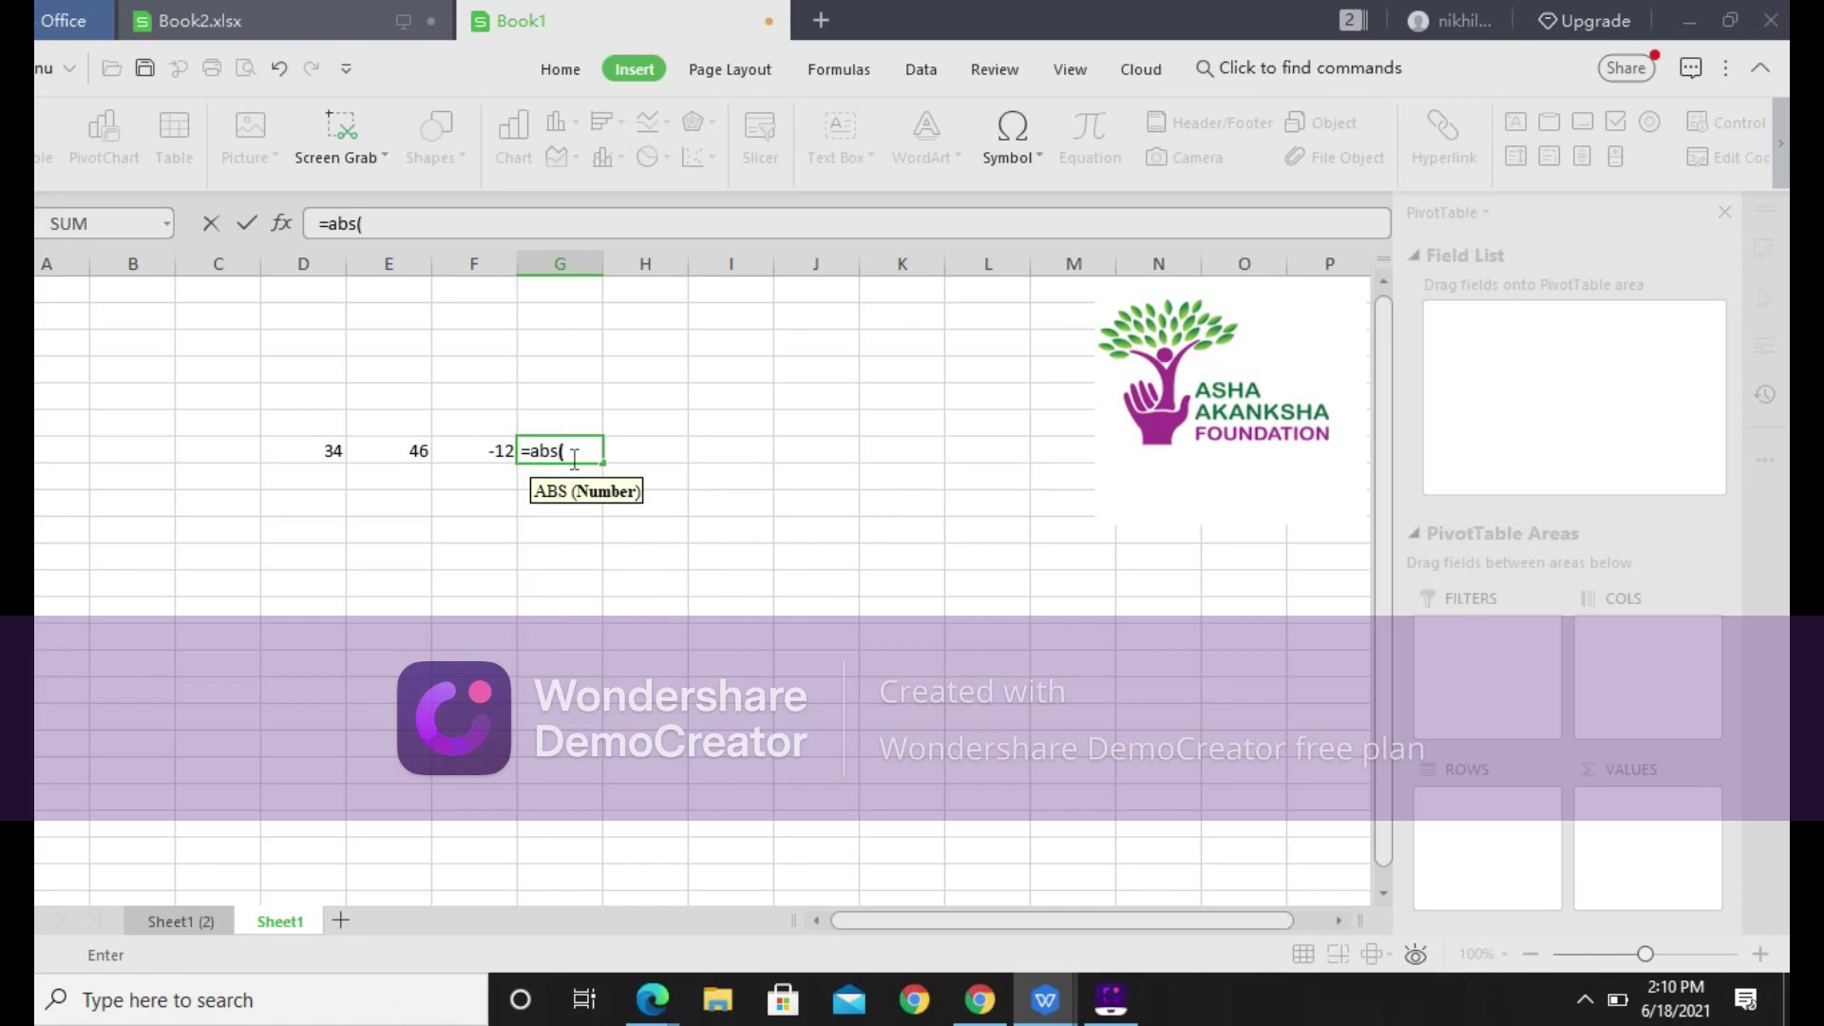
pyautogui.click(489, 452)
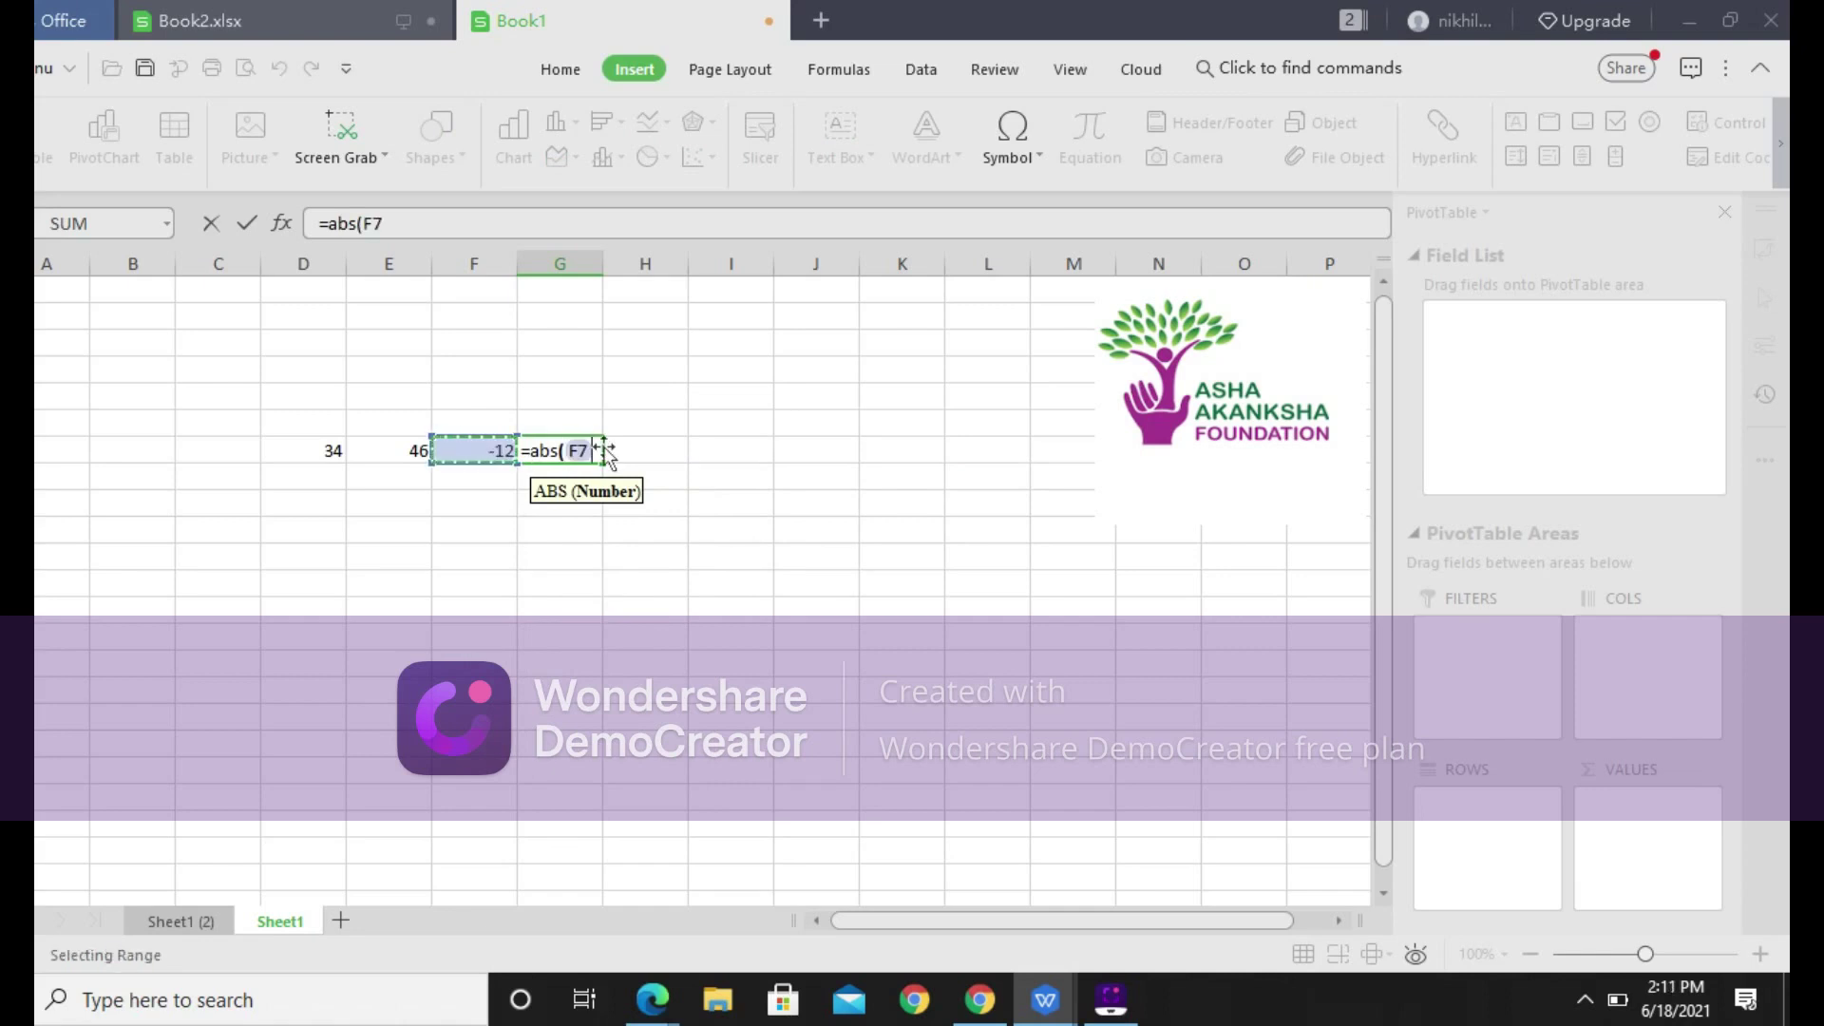
pyautogui.write(')')
pyautogui.press('Return')
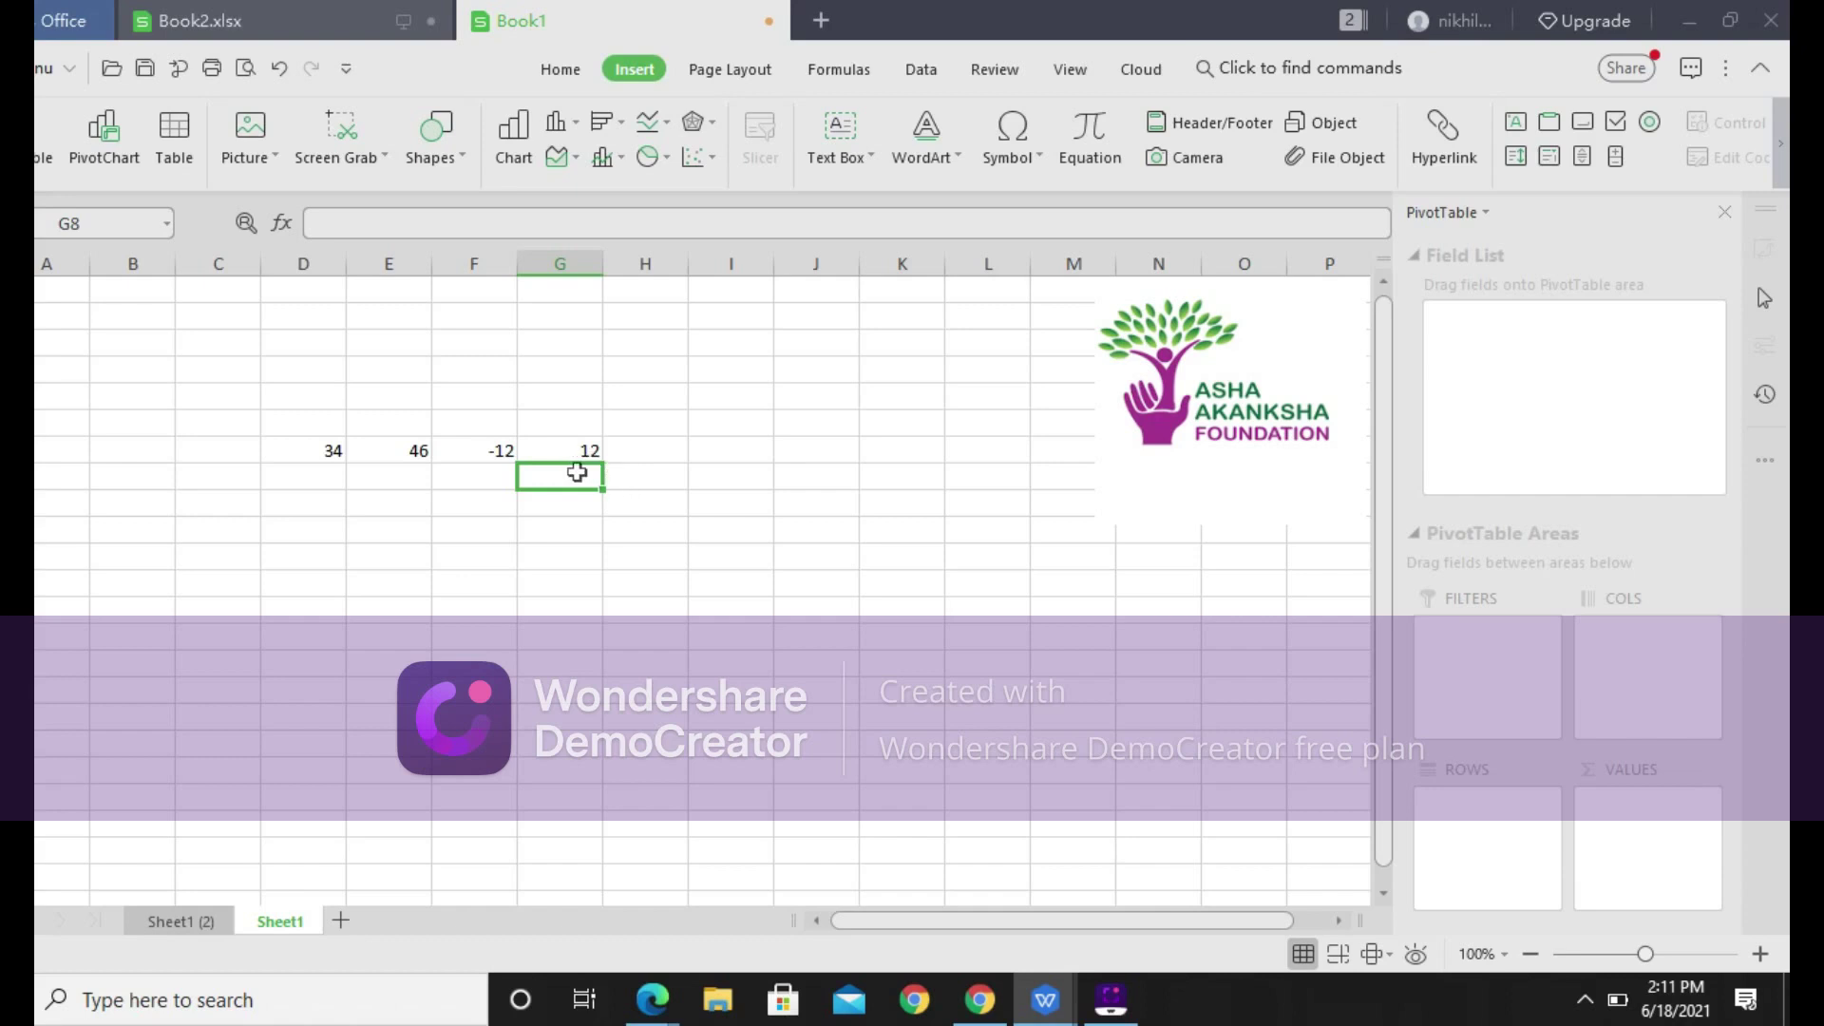
# Enter 12 in cell G8 and calculate its absolute value in H8 with =abs(G8)
pyautogui.write('12')
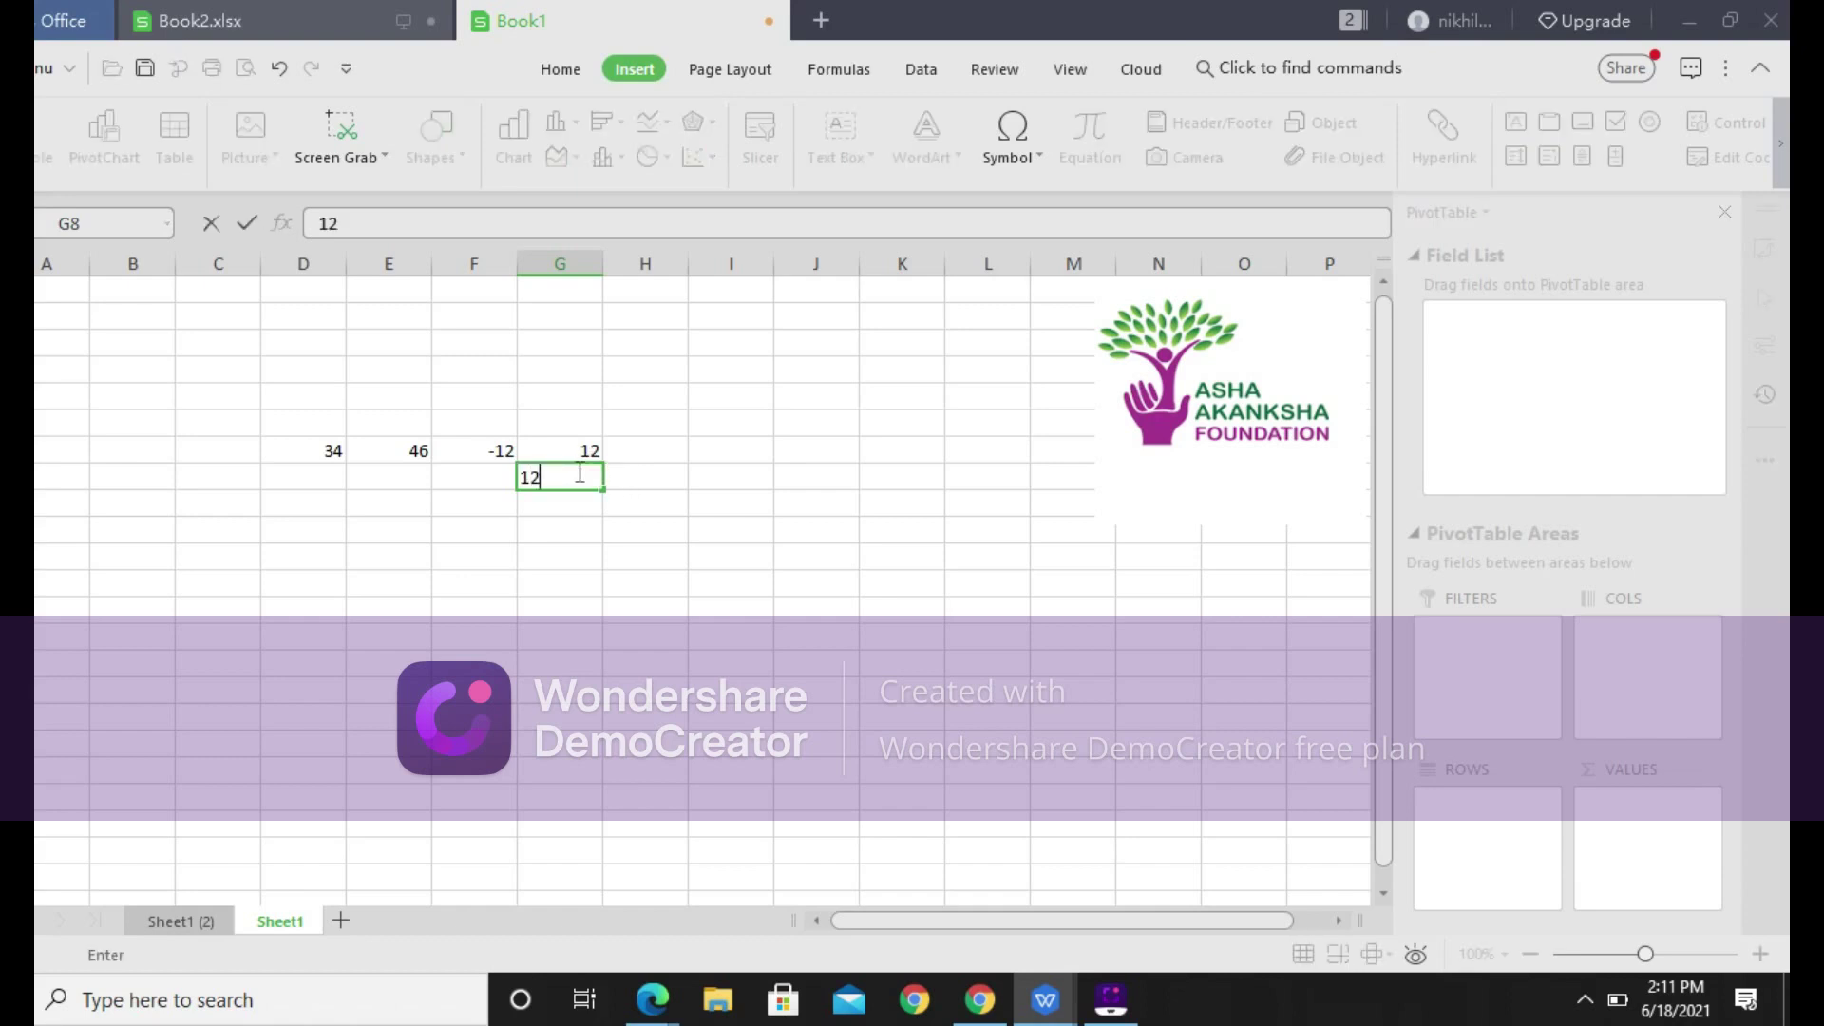
pyautogui.press('Tab')
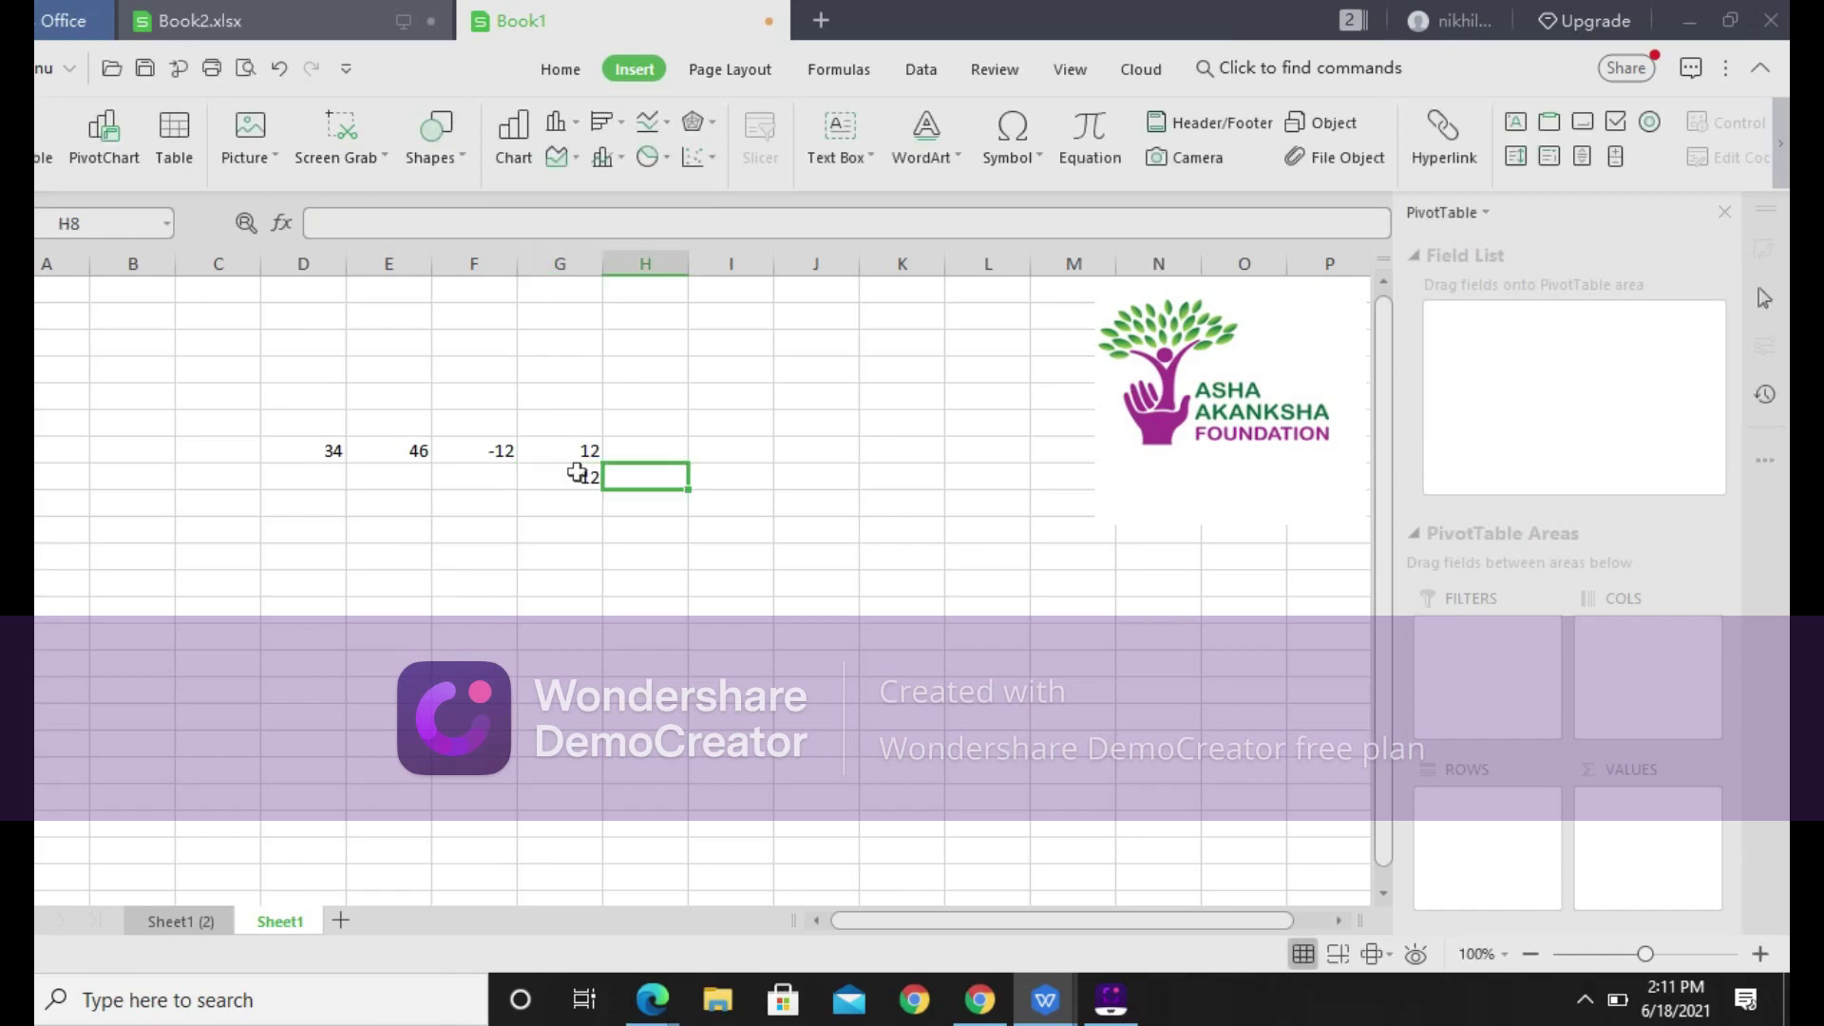
pyautogui.write('=')
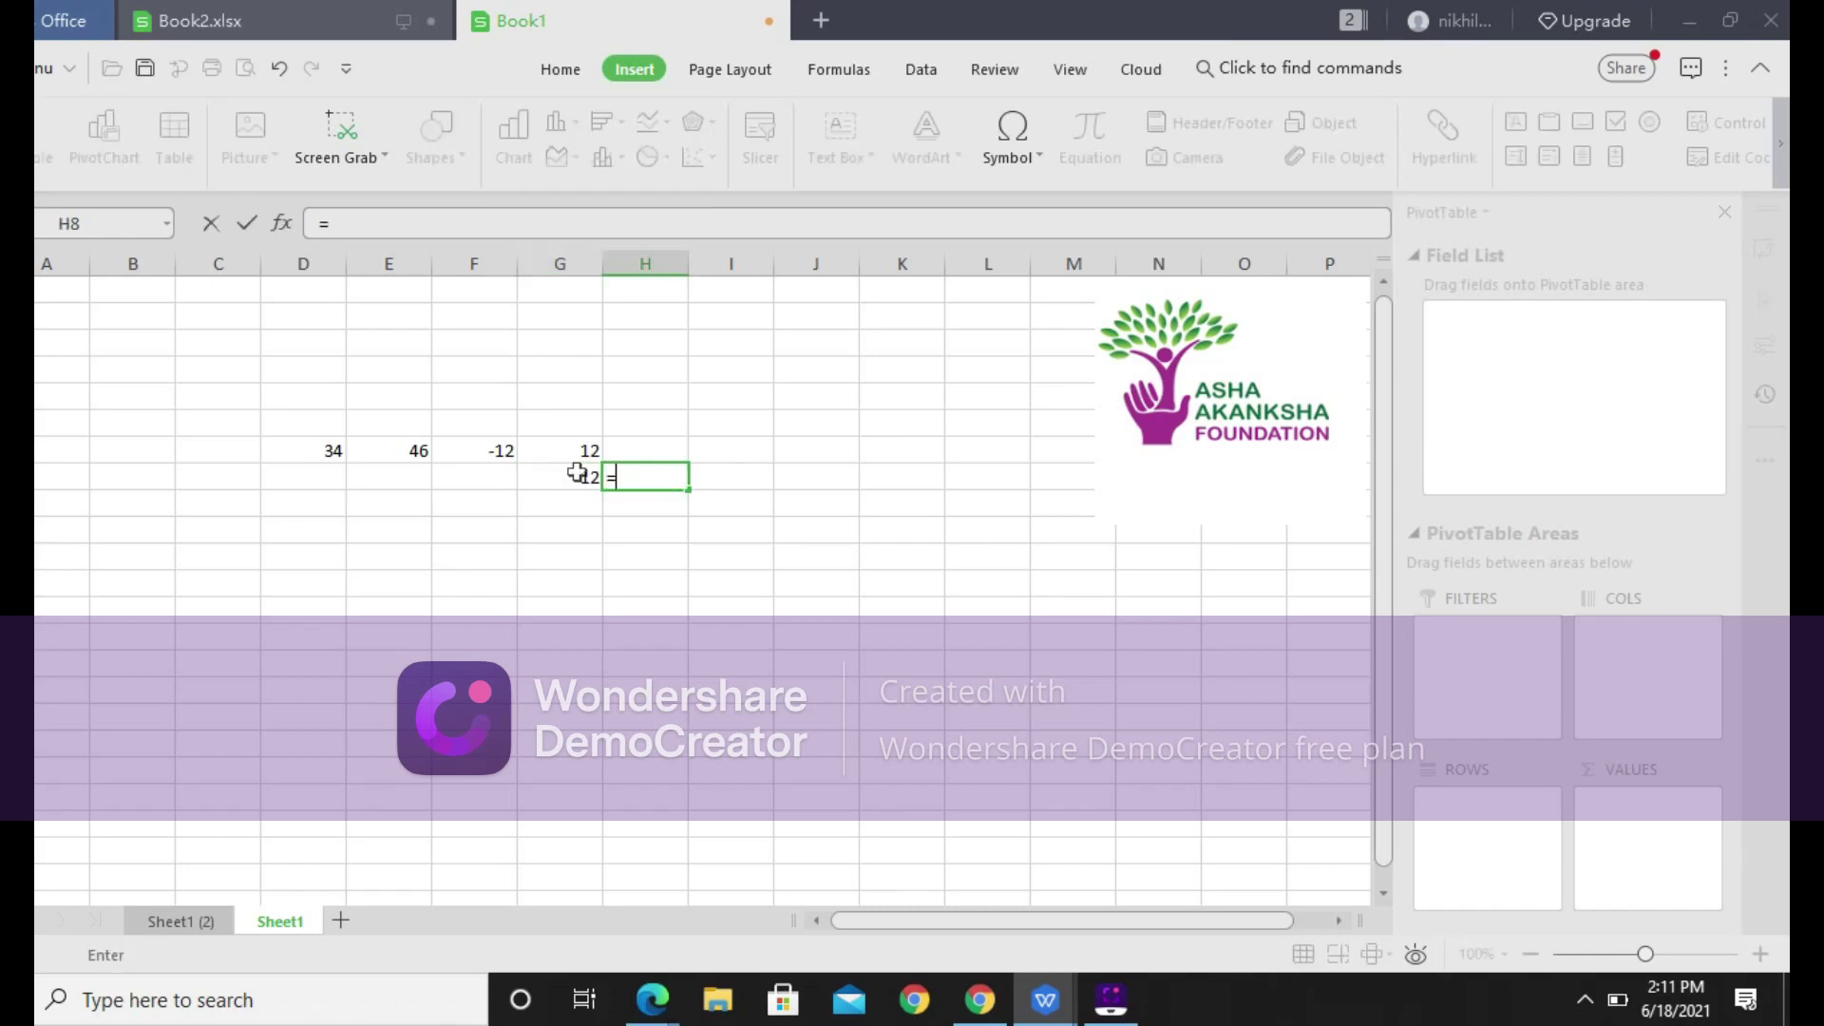
pyautogui.write('abs(')
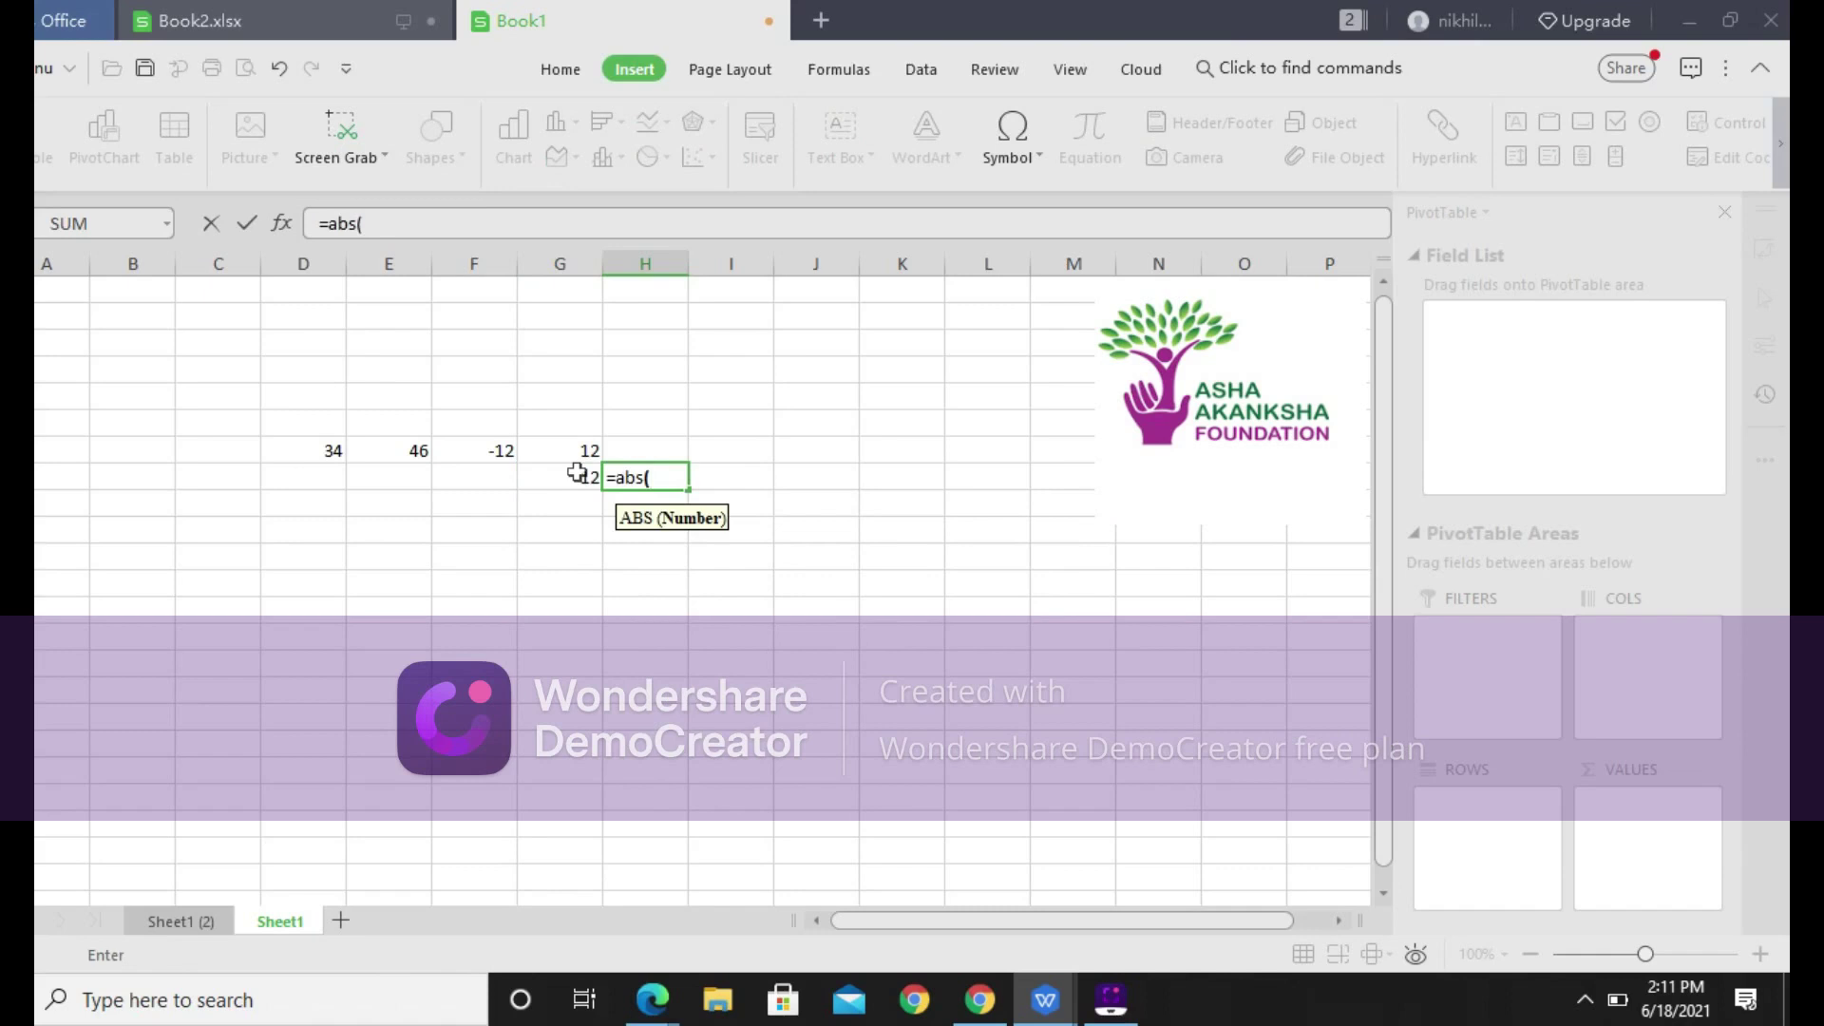
pyautogui.click(577, 475)
pyautogui.write(')')
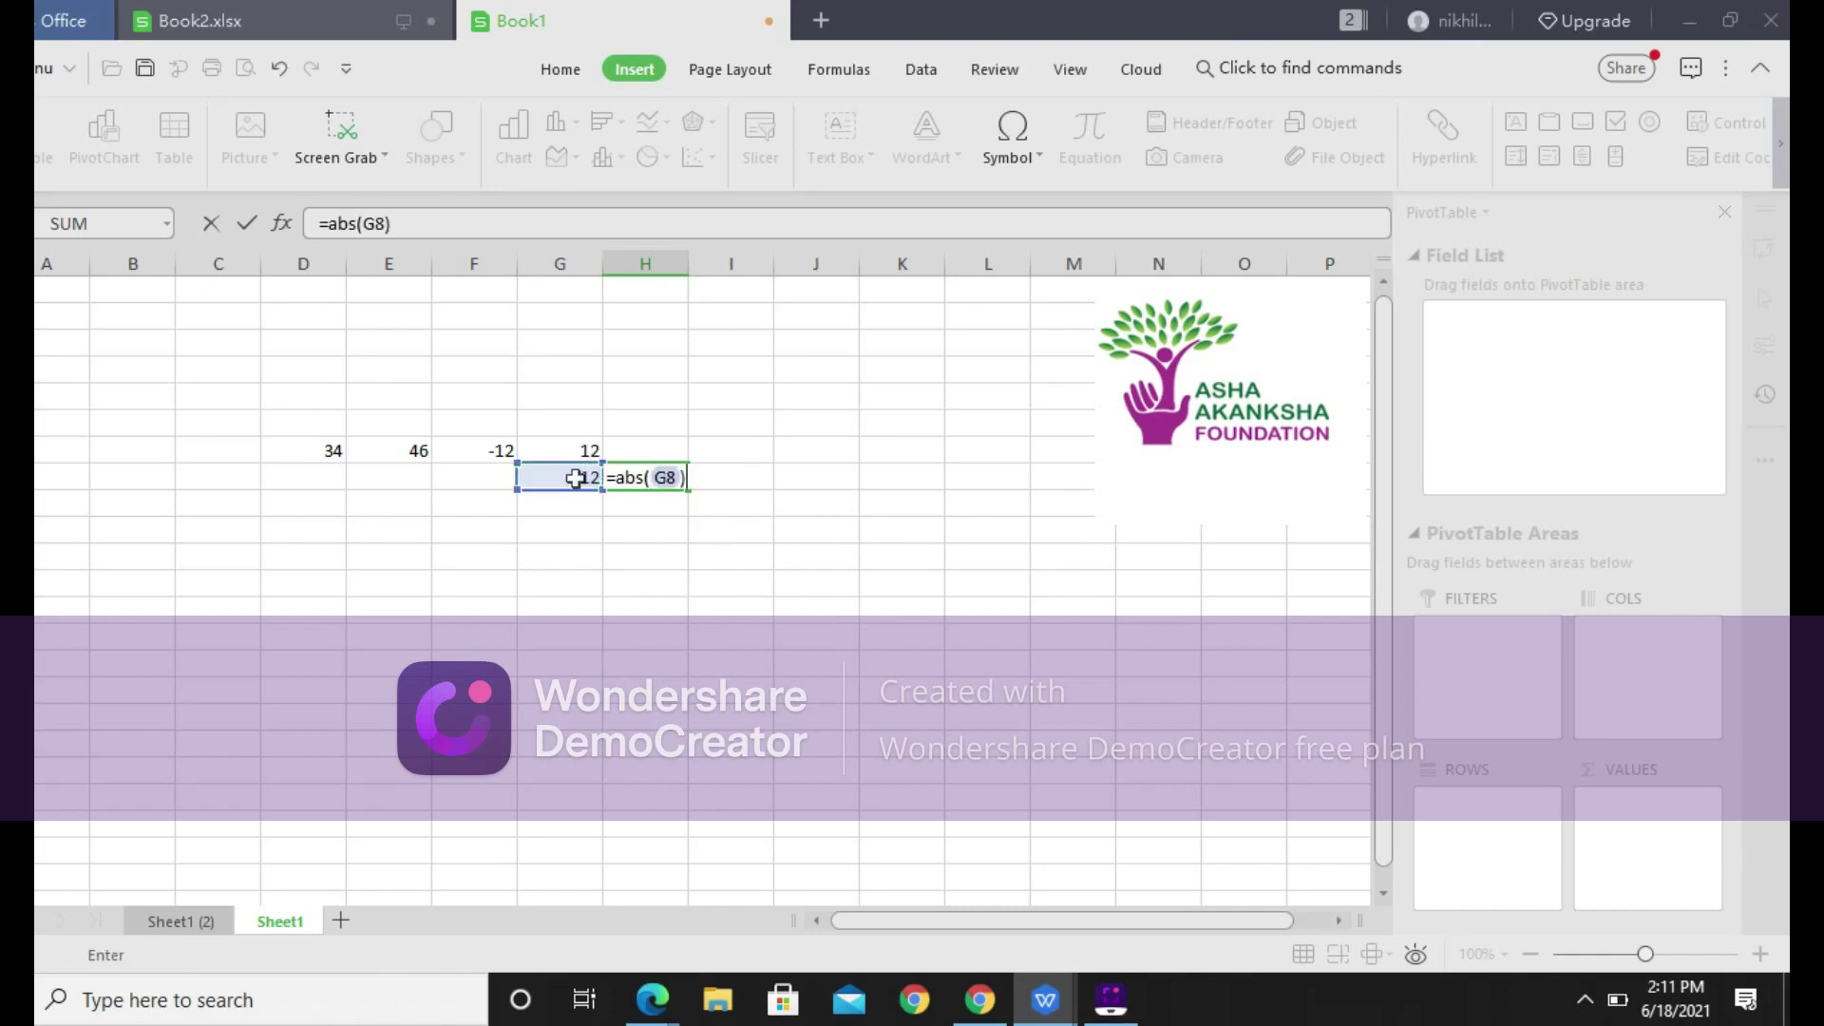
pyautogui.press('Return')
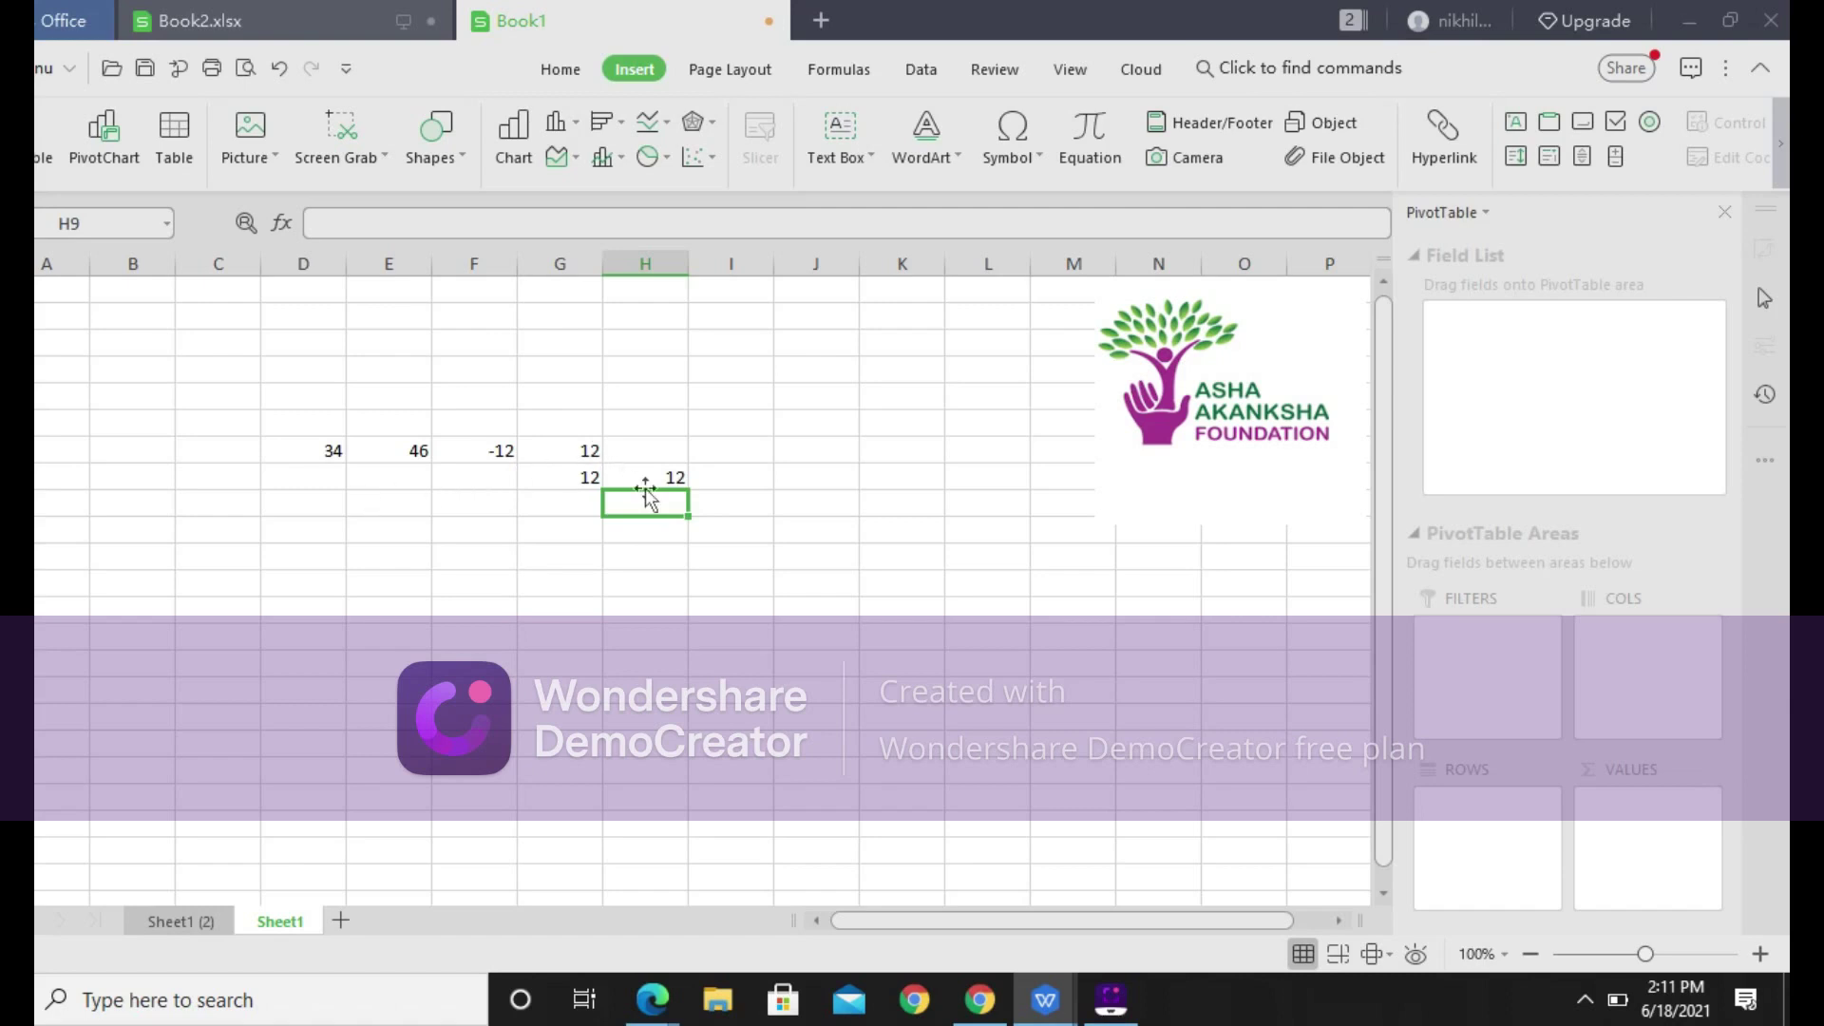
# Add the formula =abs(H9) in cell I9 to return the absolute value of H9
pyautogui.click(714, 508)
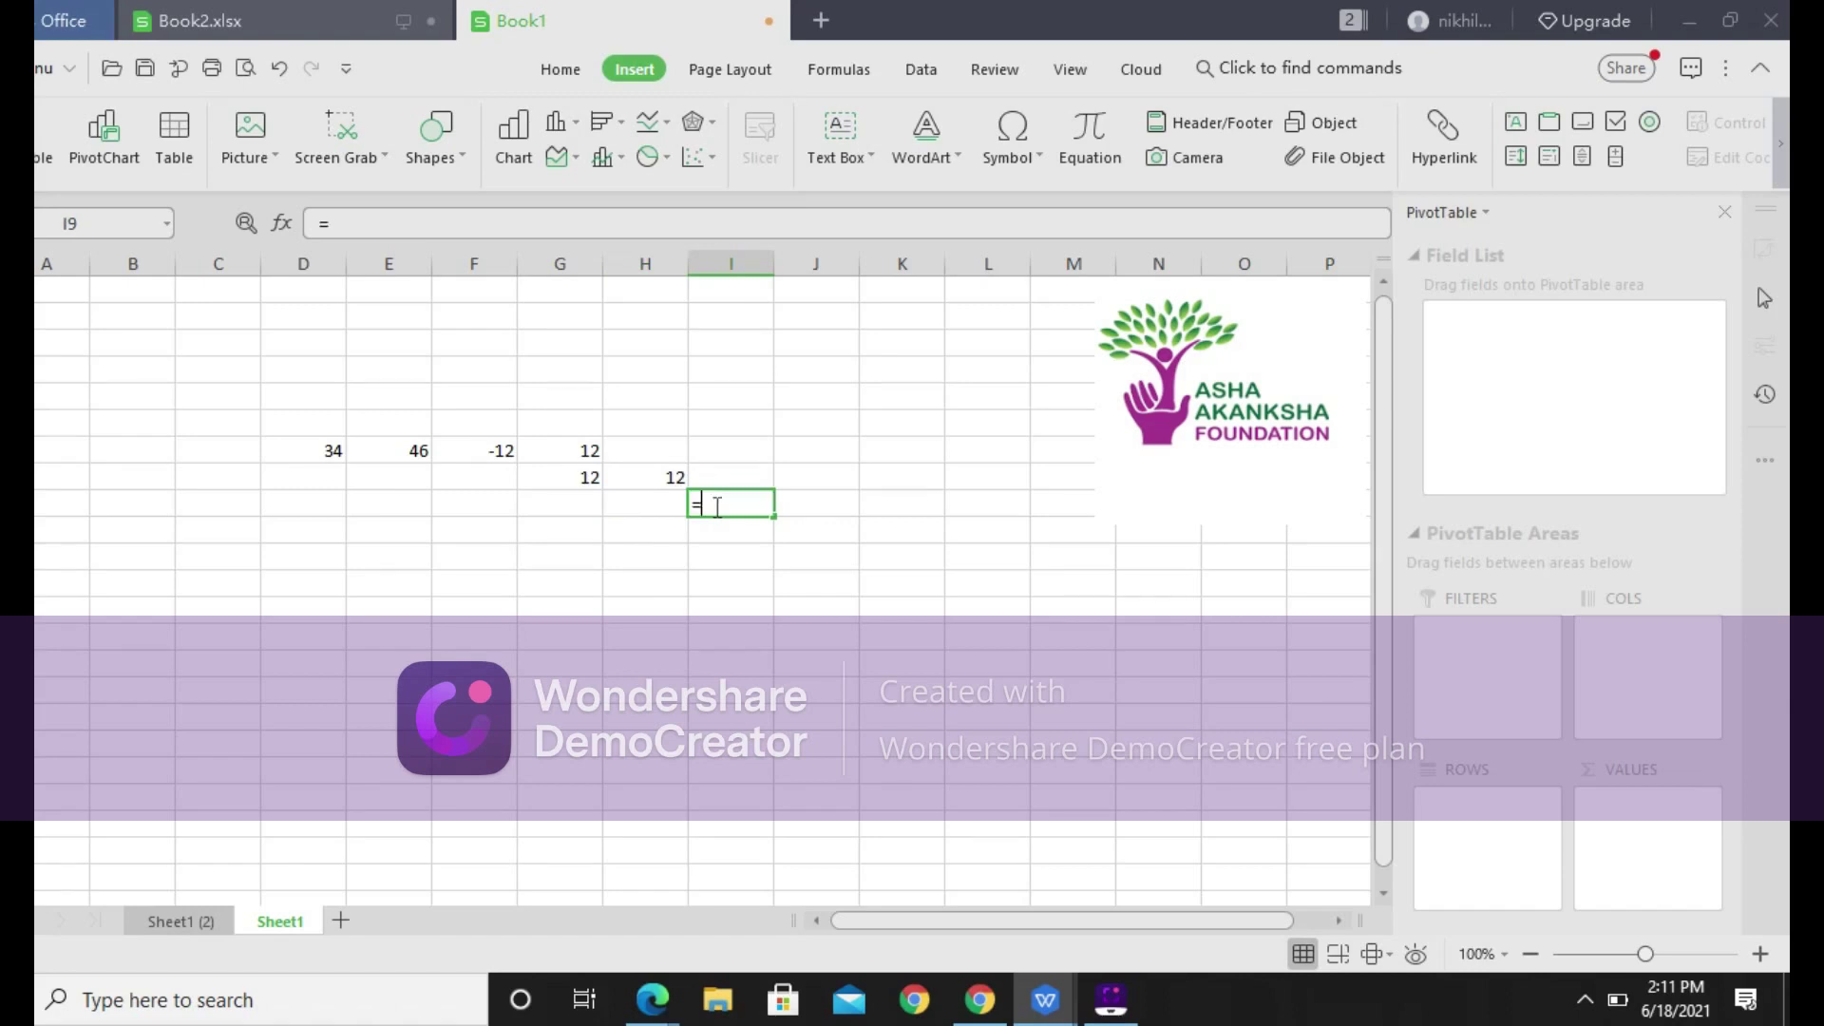
pyautogui.write('=abs(')
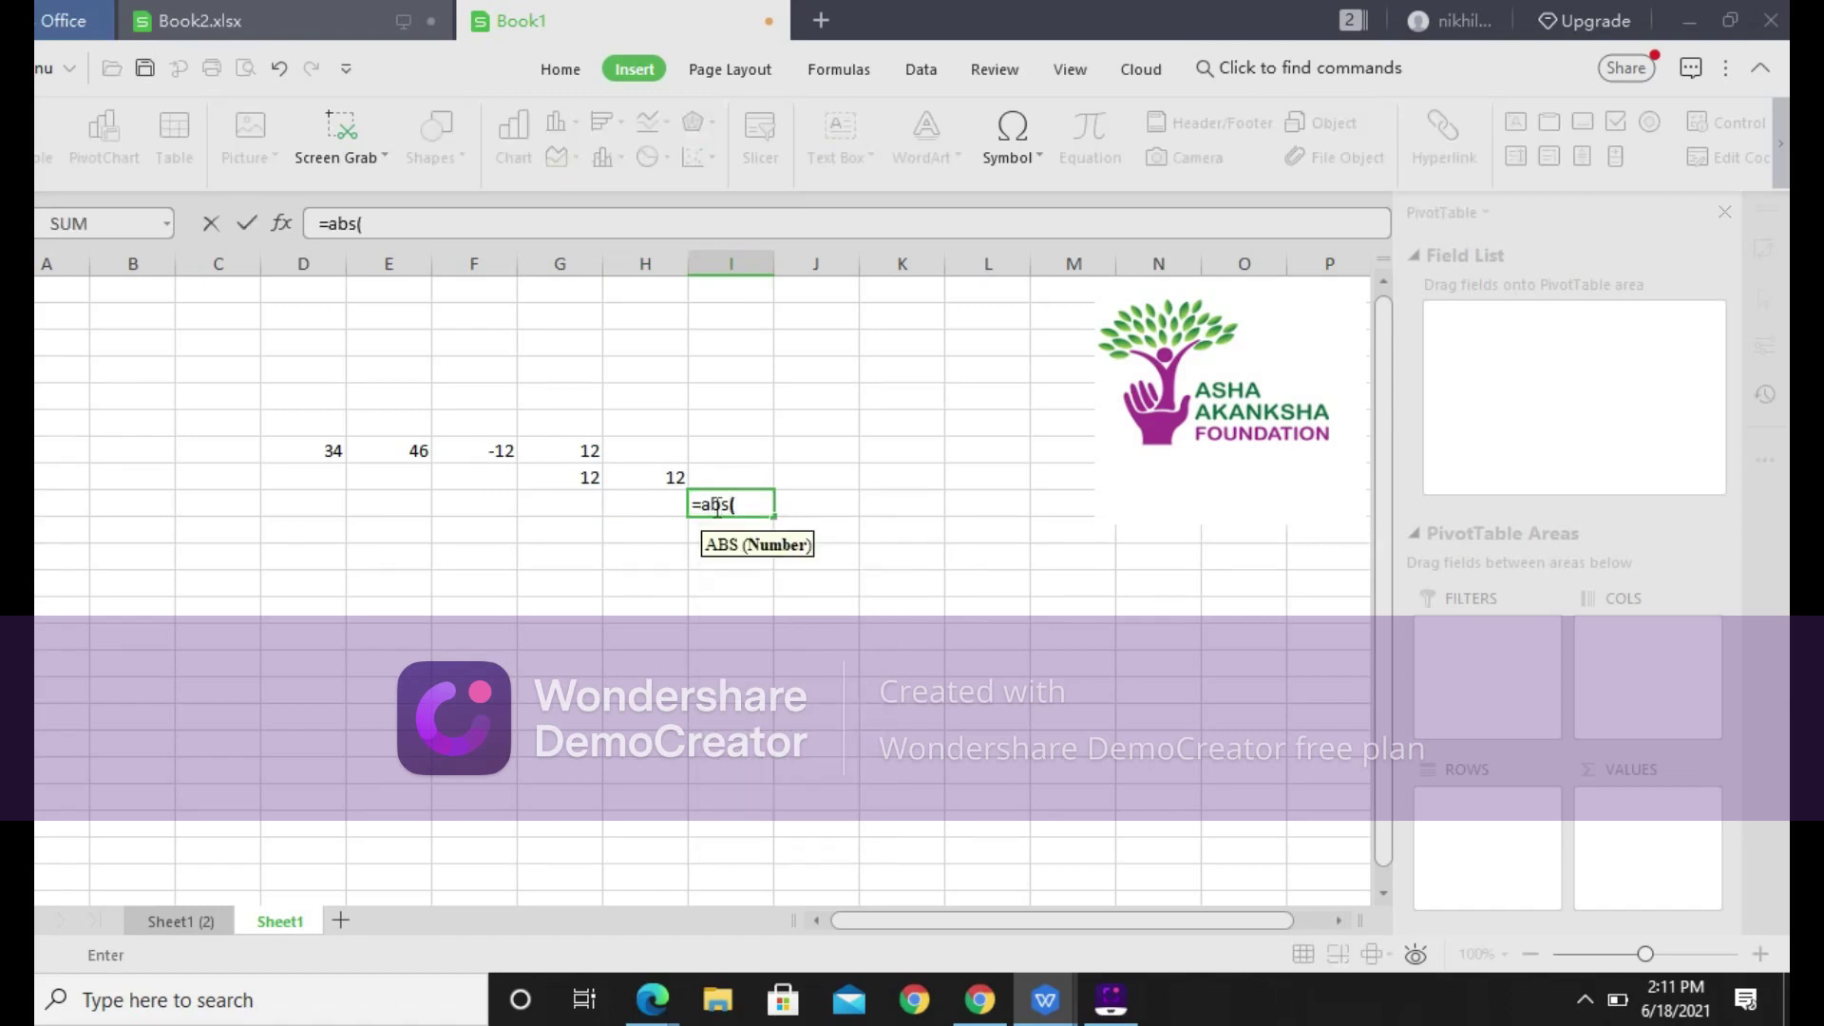
pyautogui.click(645, 508)
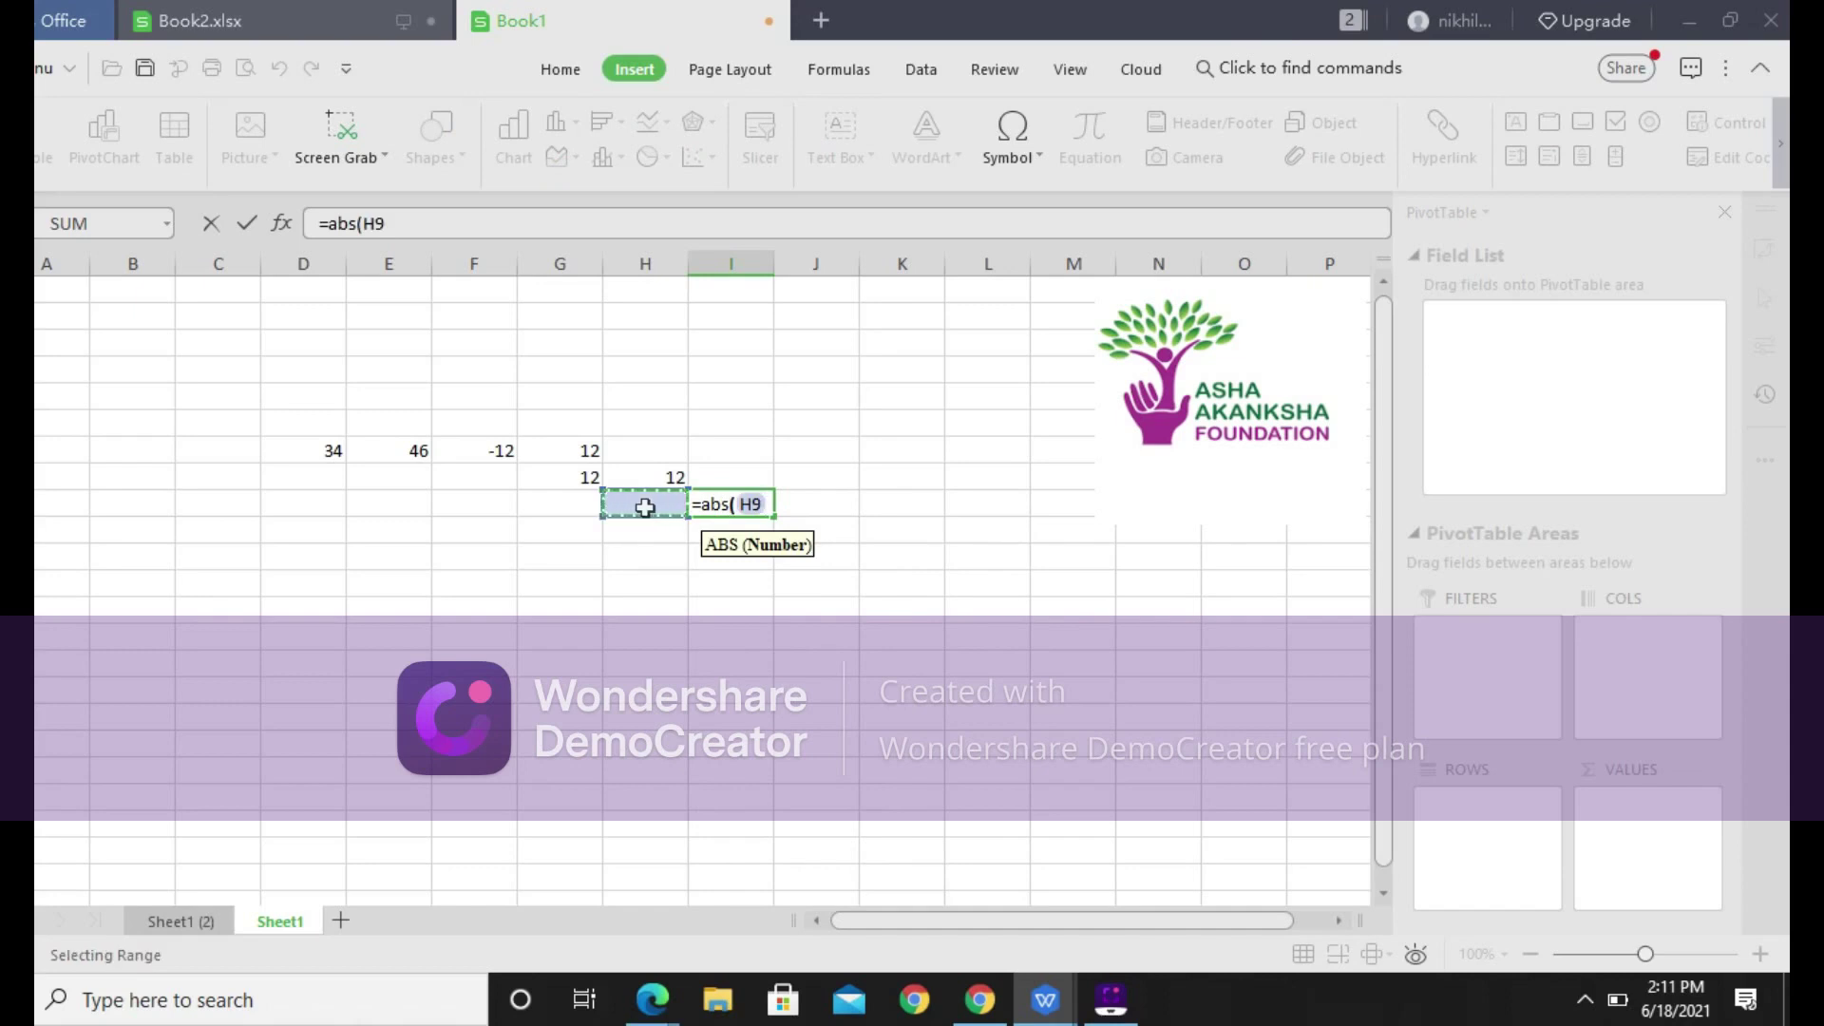
pyautogui.write(')')
pyautogui.press('Return')
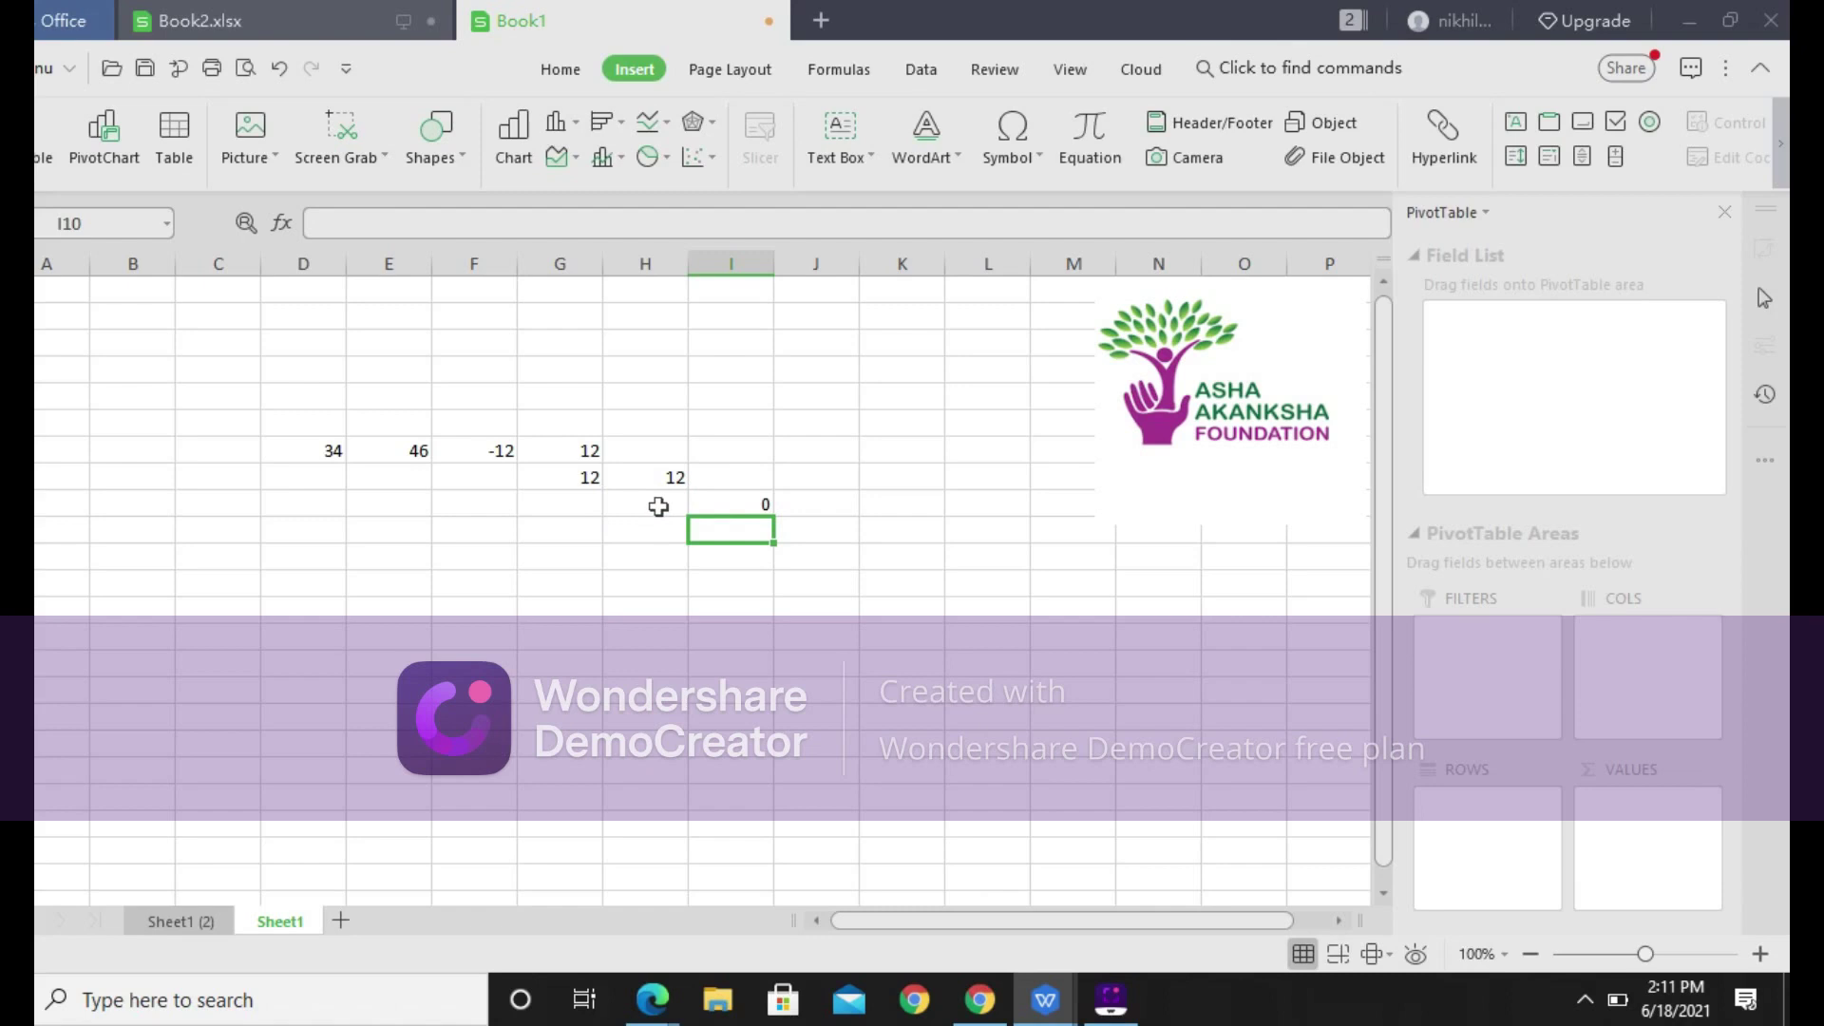
# Test the absolute-value formula by entering 24 in cell H9 and replacing it with -90
pyautogui.click(658, 504)
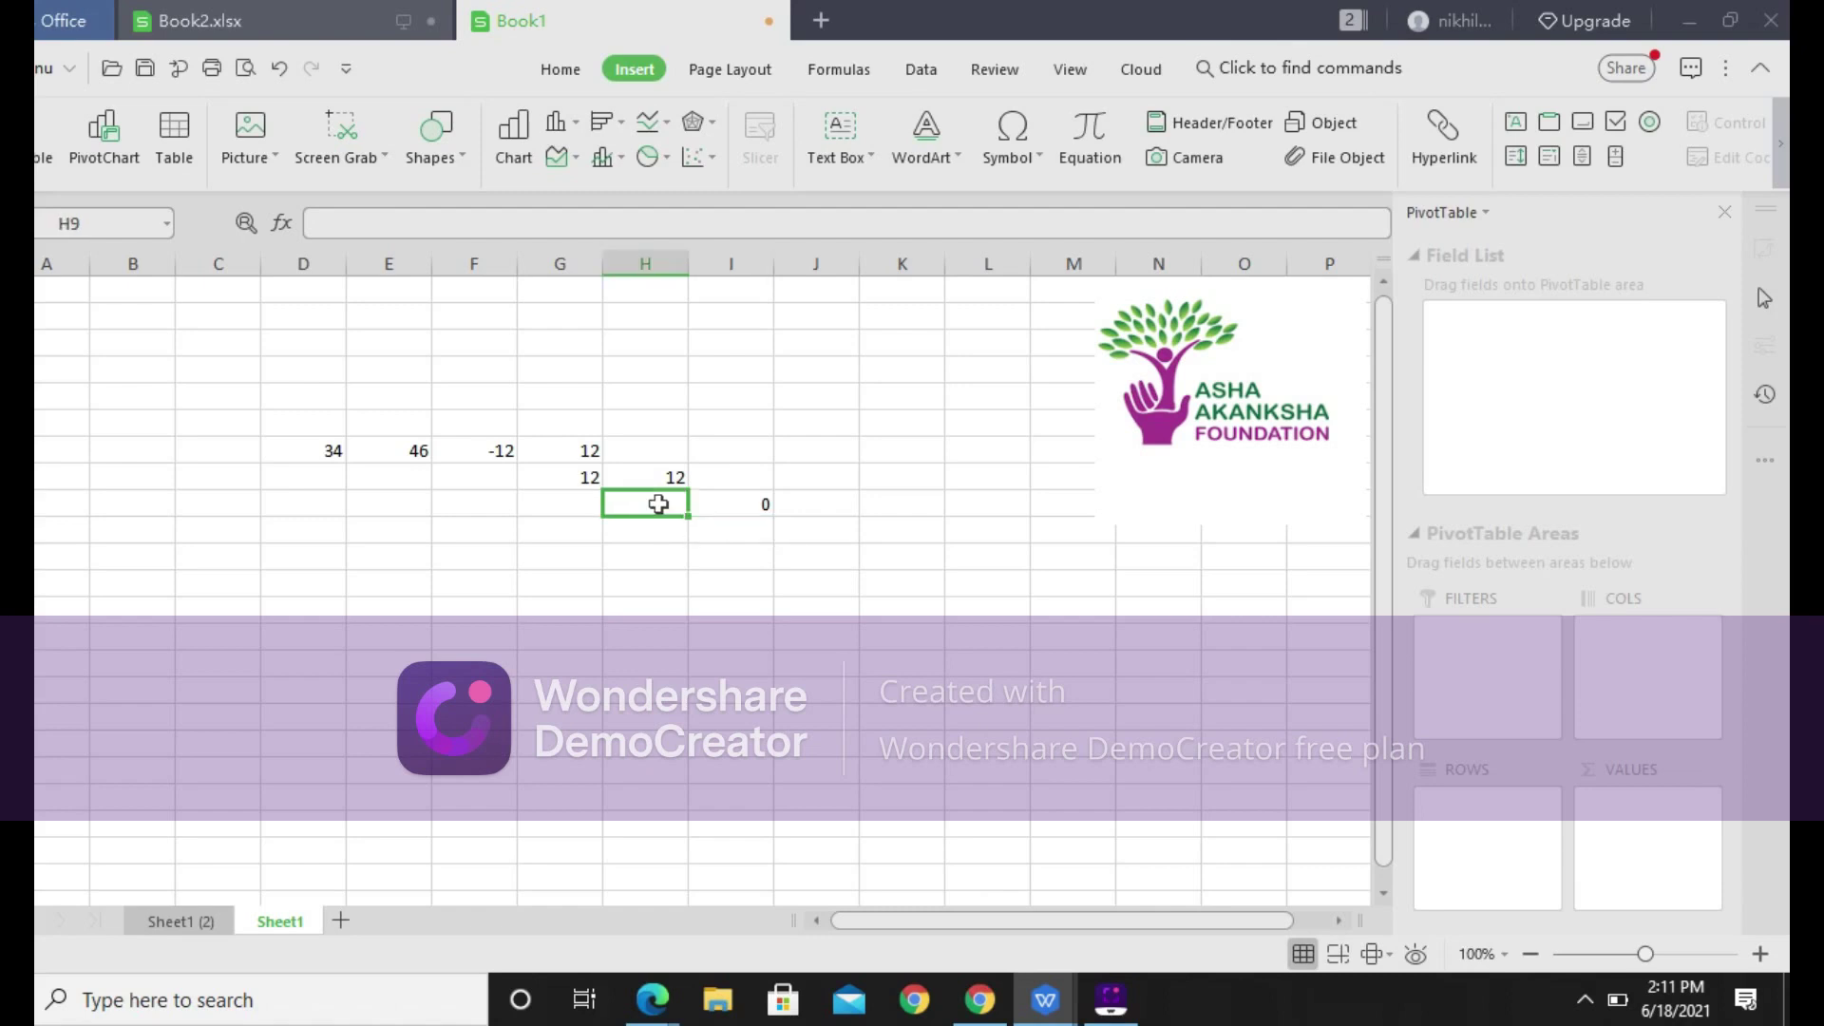
pyautogui.write('24')
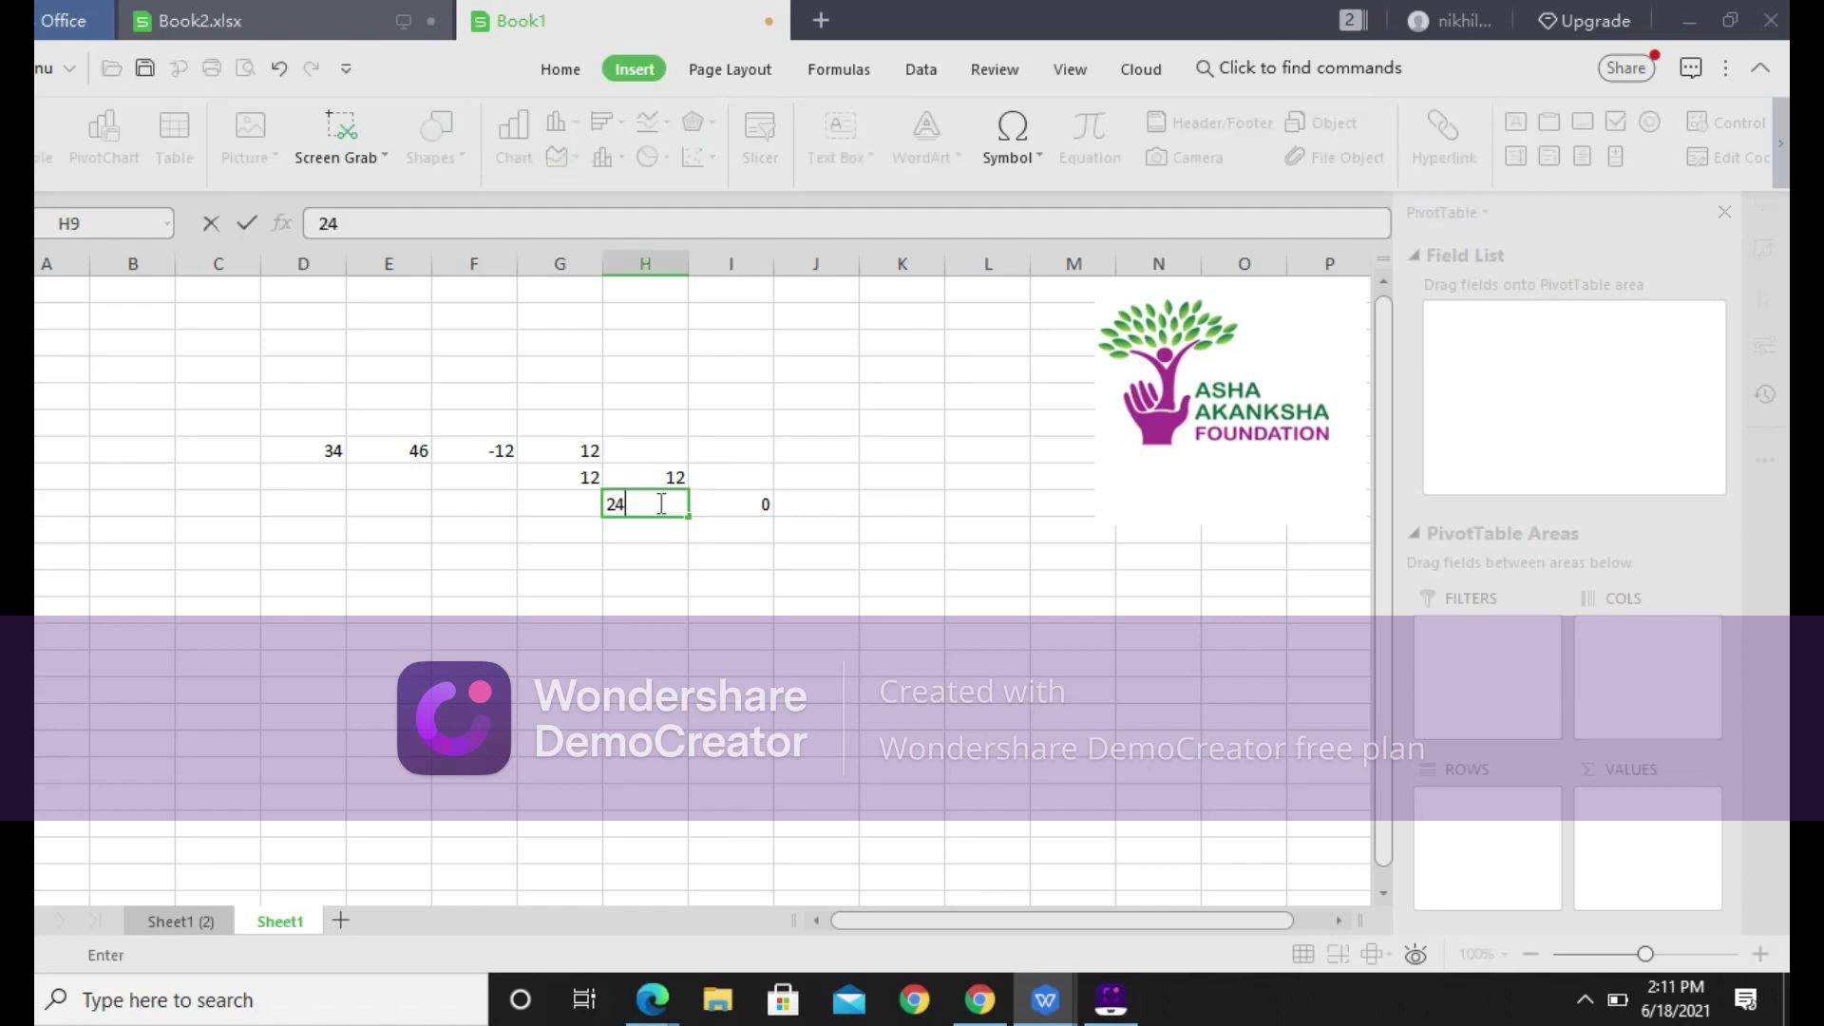
pyautogui.press('Return')
pyautogui.click(659, 505)
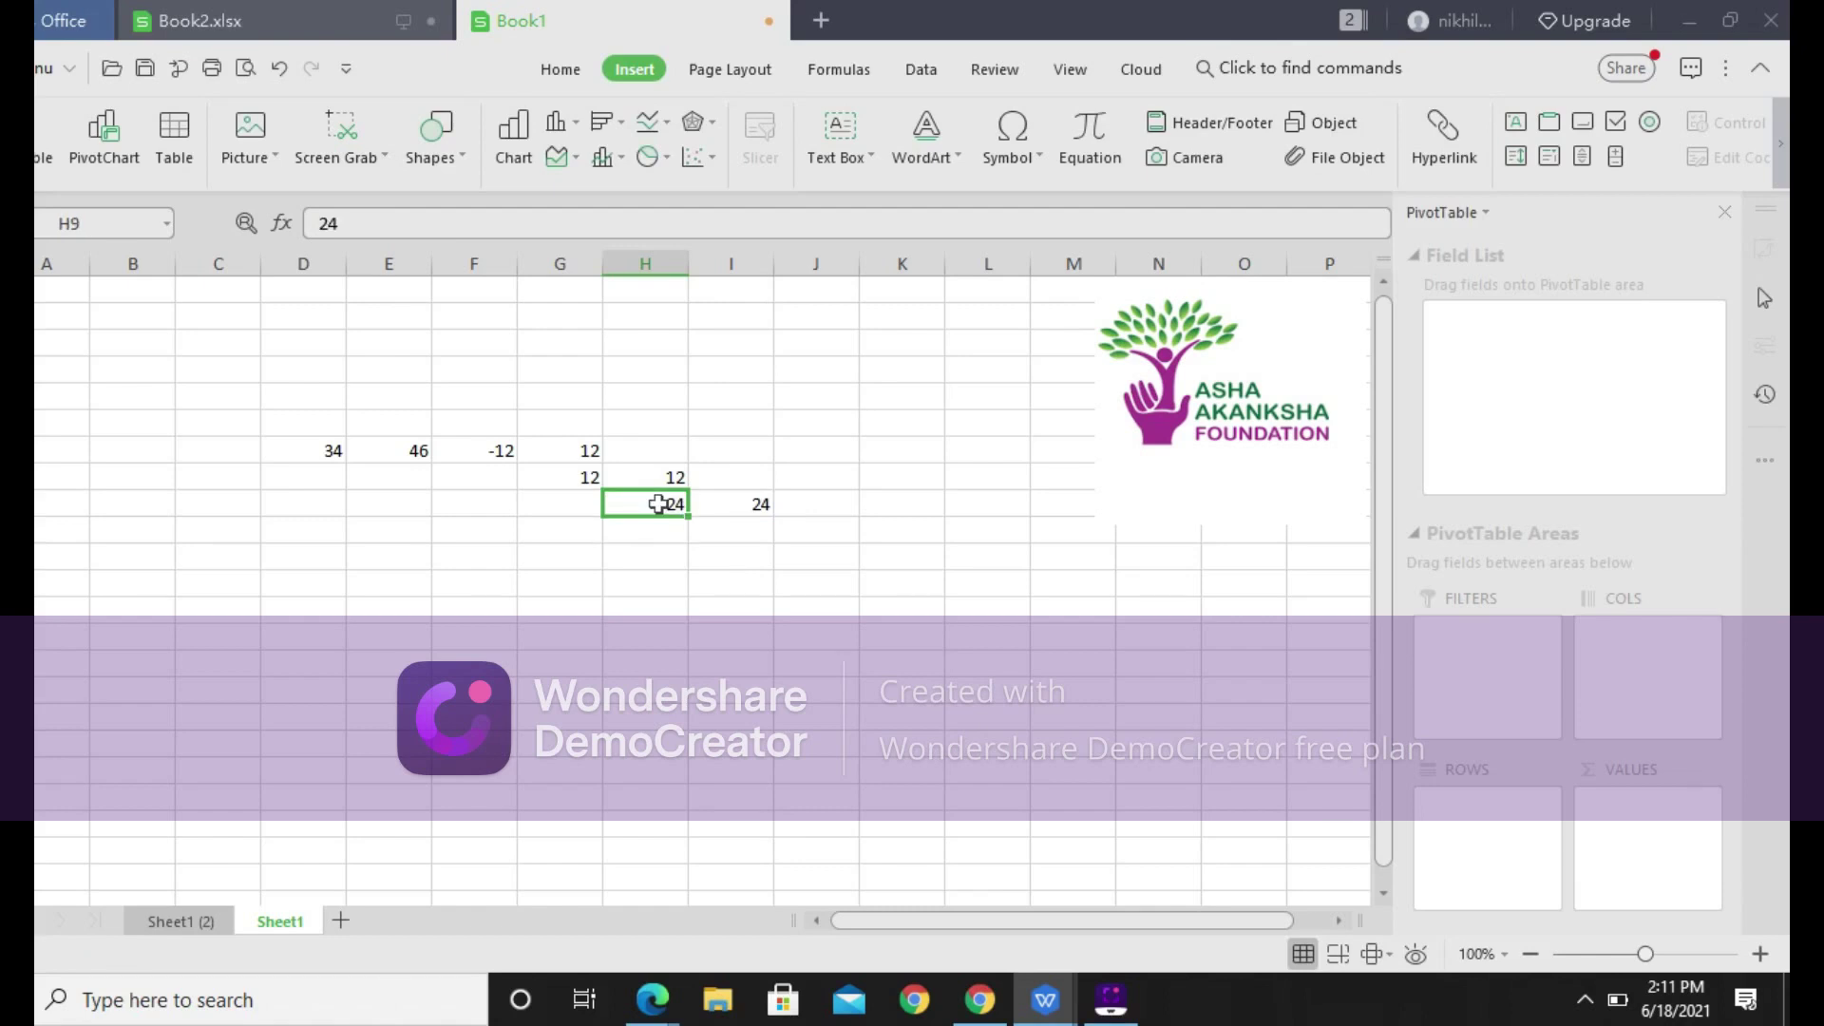
pyautogui.write('90')
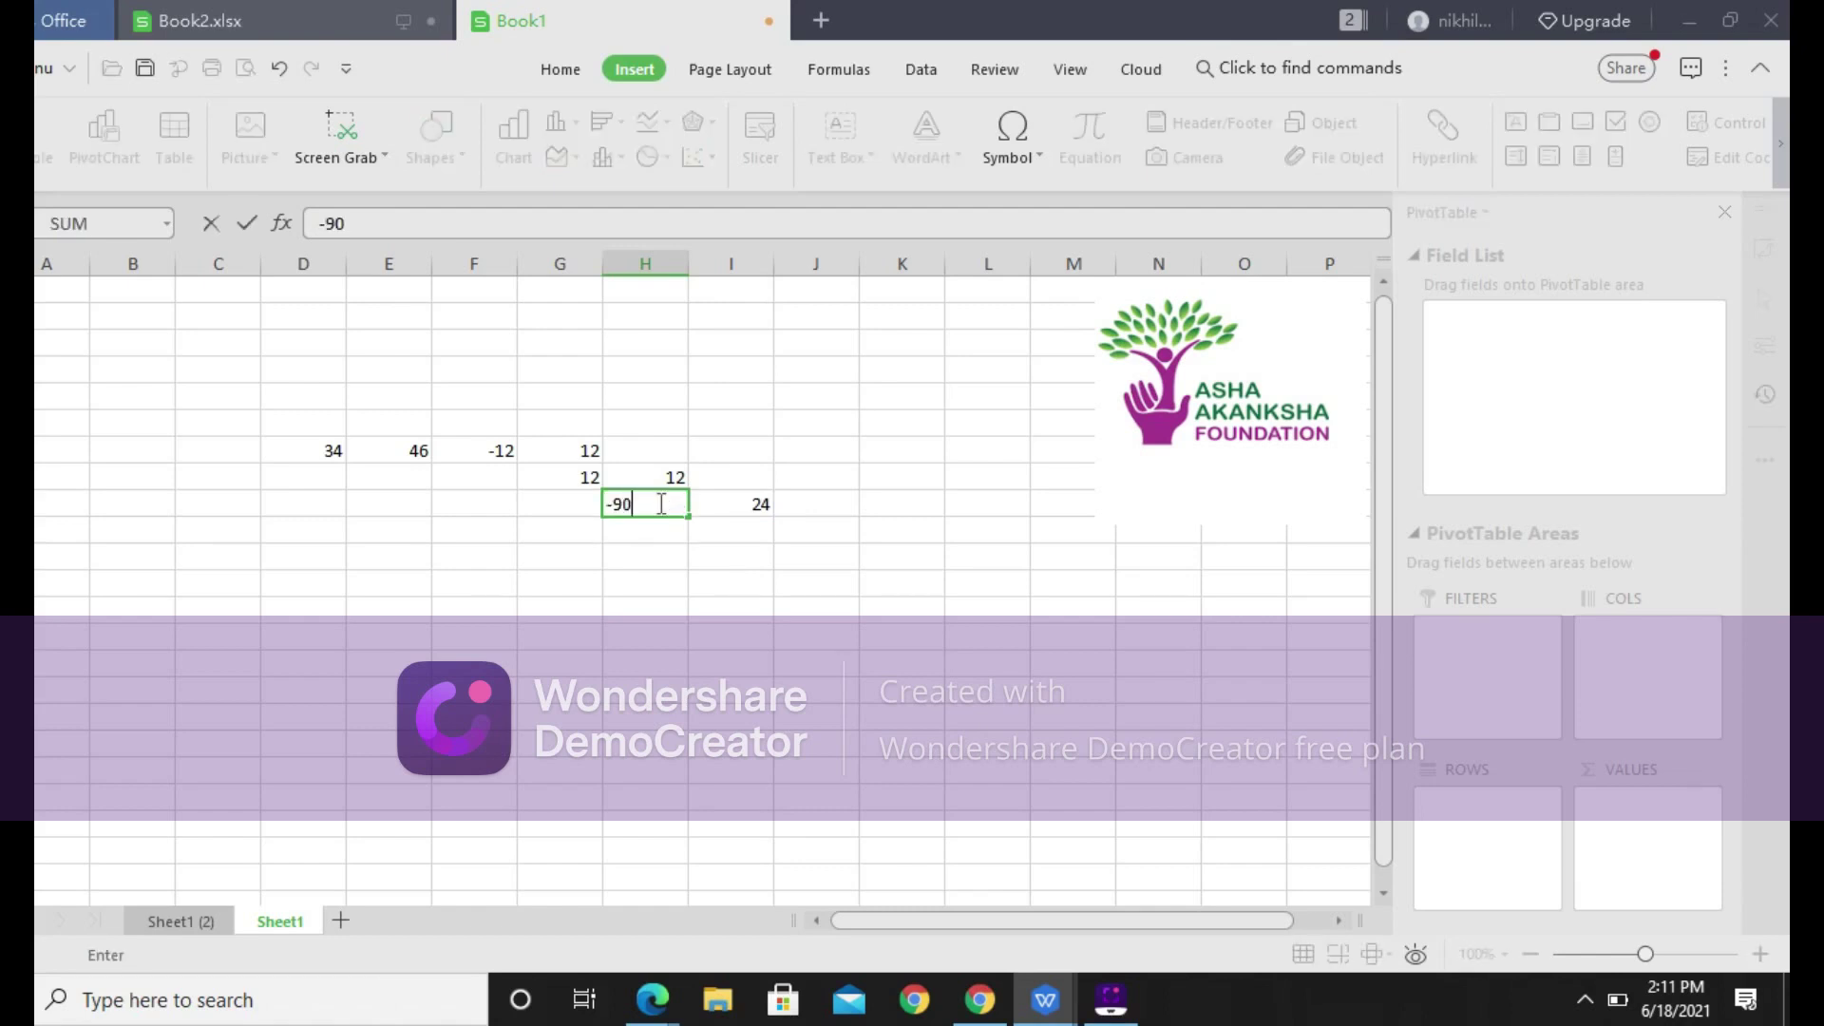
pyautogui.press('Return')
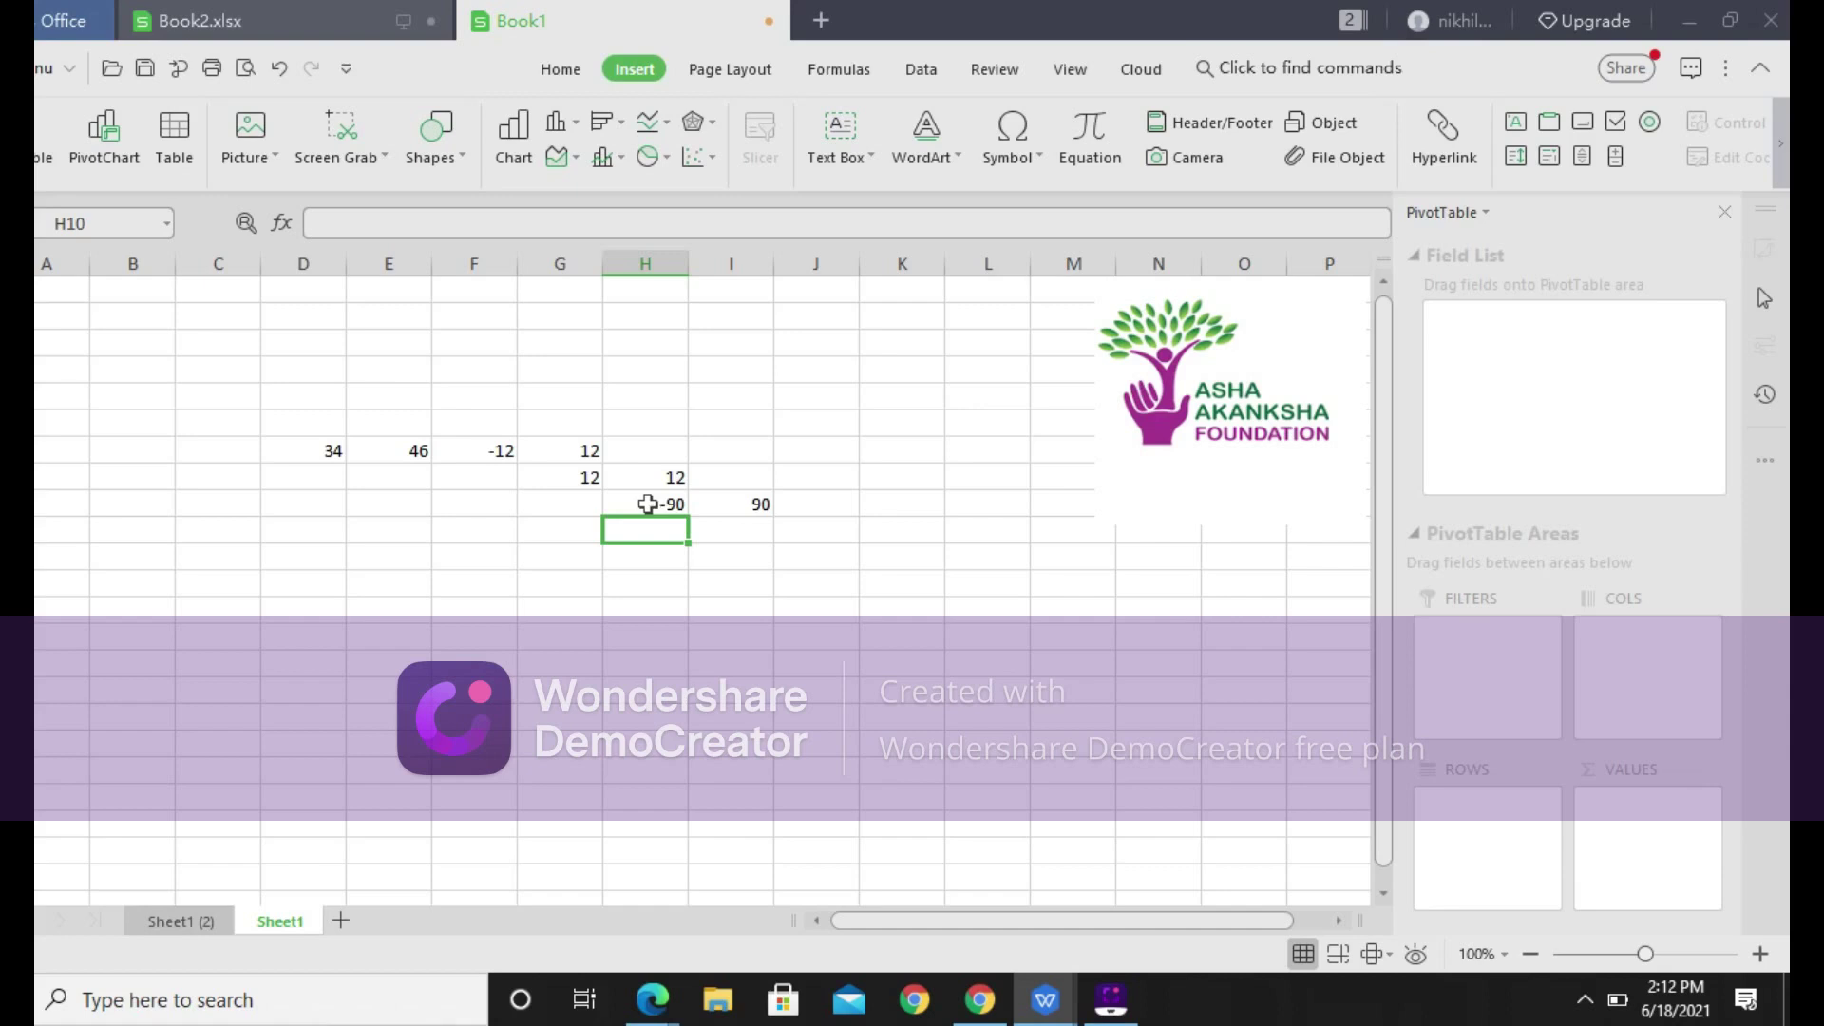
# Add the formula =combin(D11,E11) in cell F11 to calculate the number of combinations
pyautogui.click(446, 568)
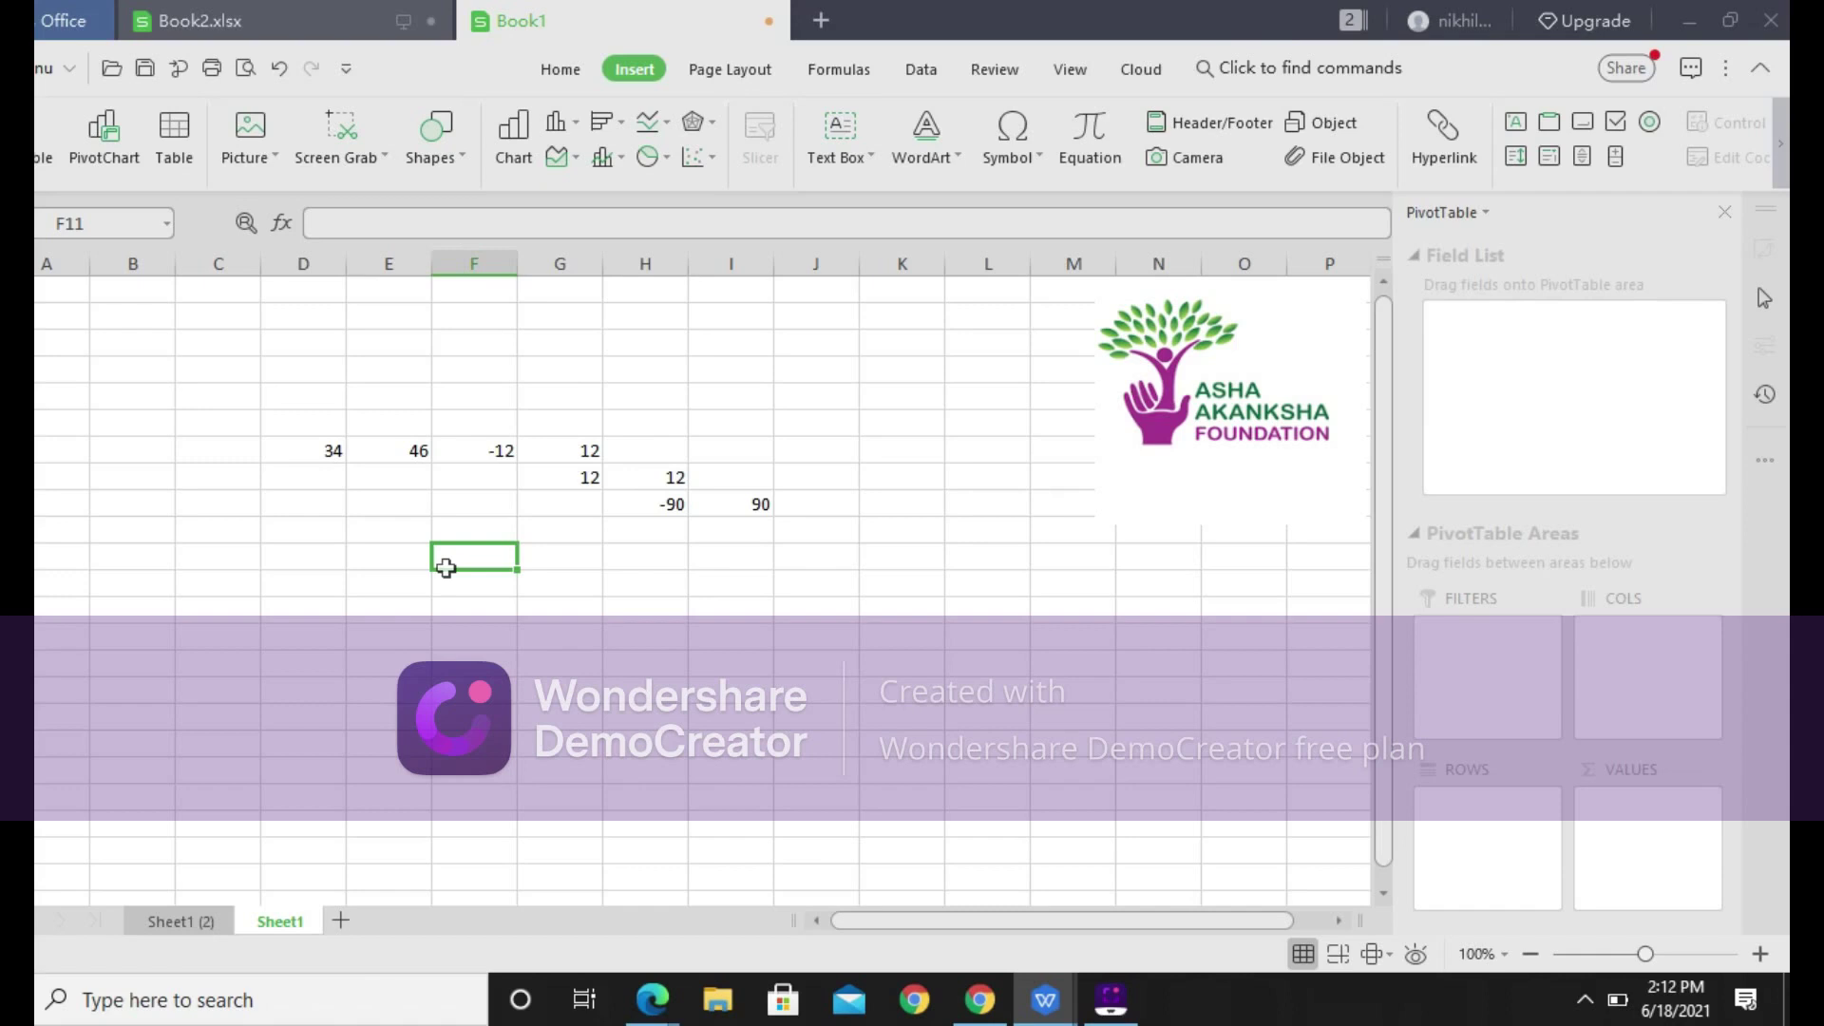
pyautogui.write('=c')
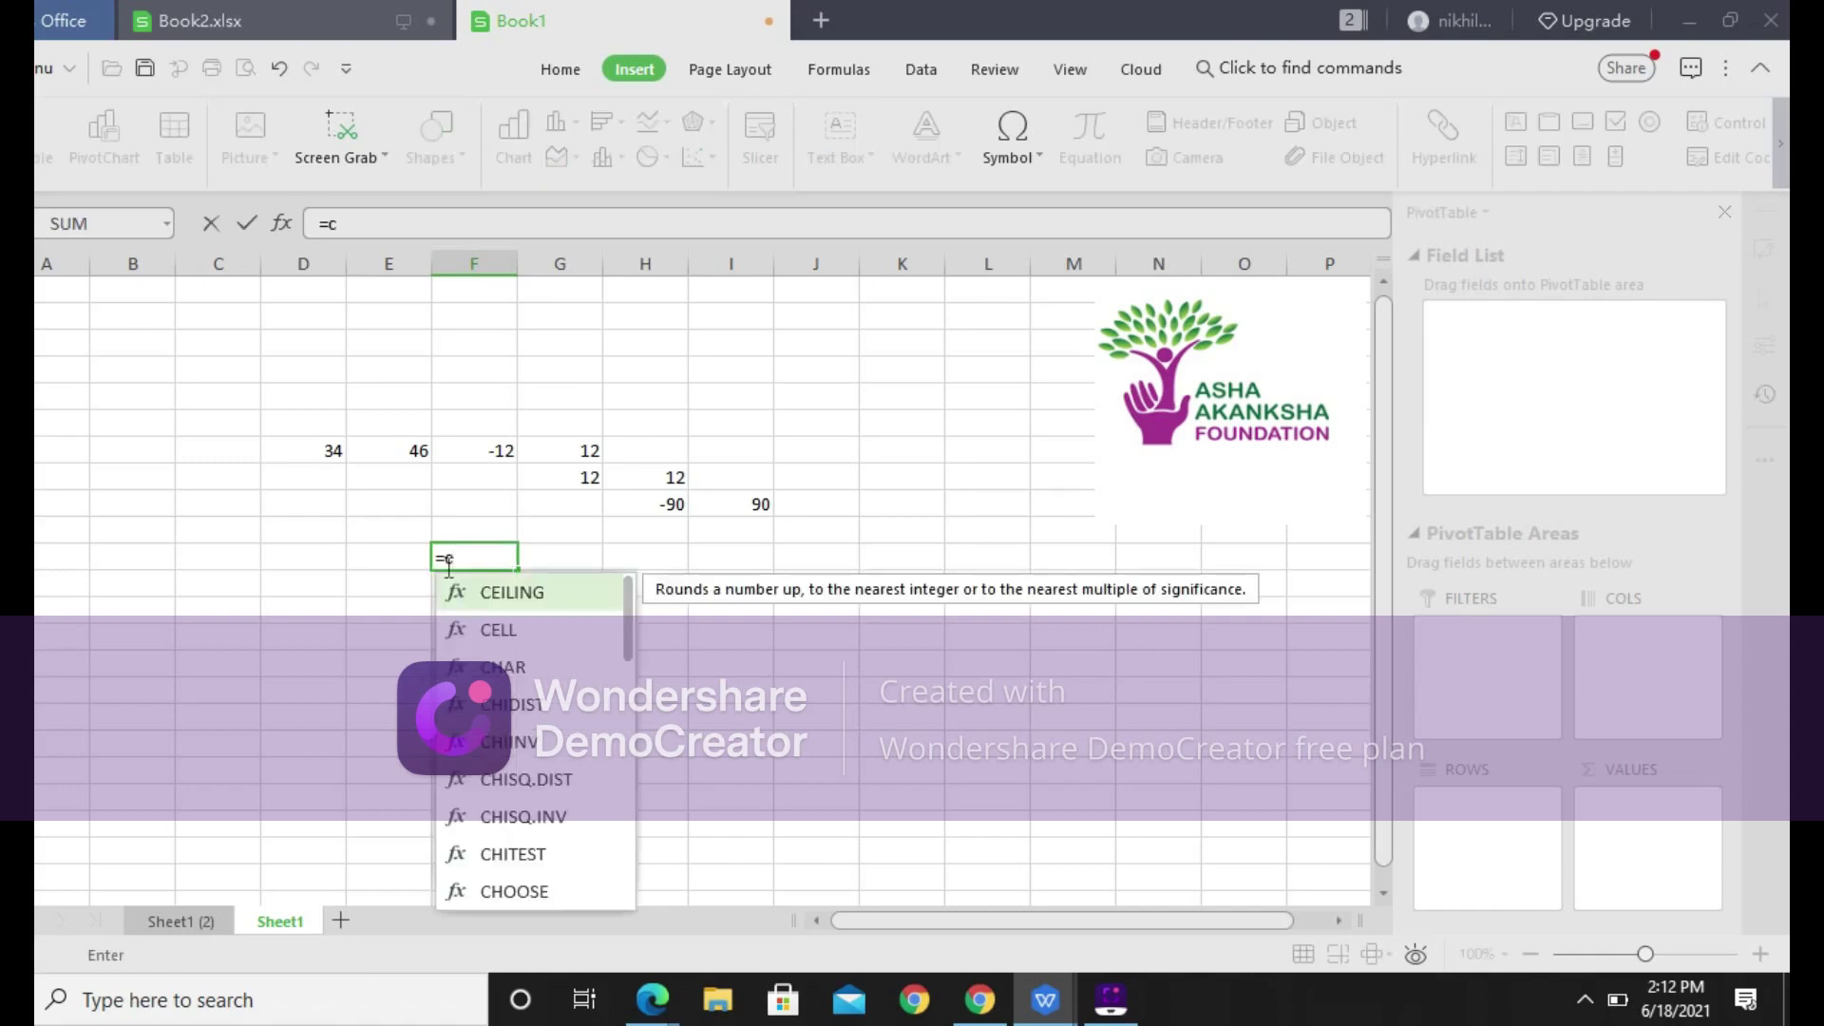
pyautogui.write('ombine')
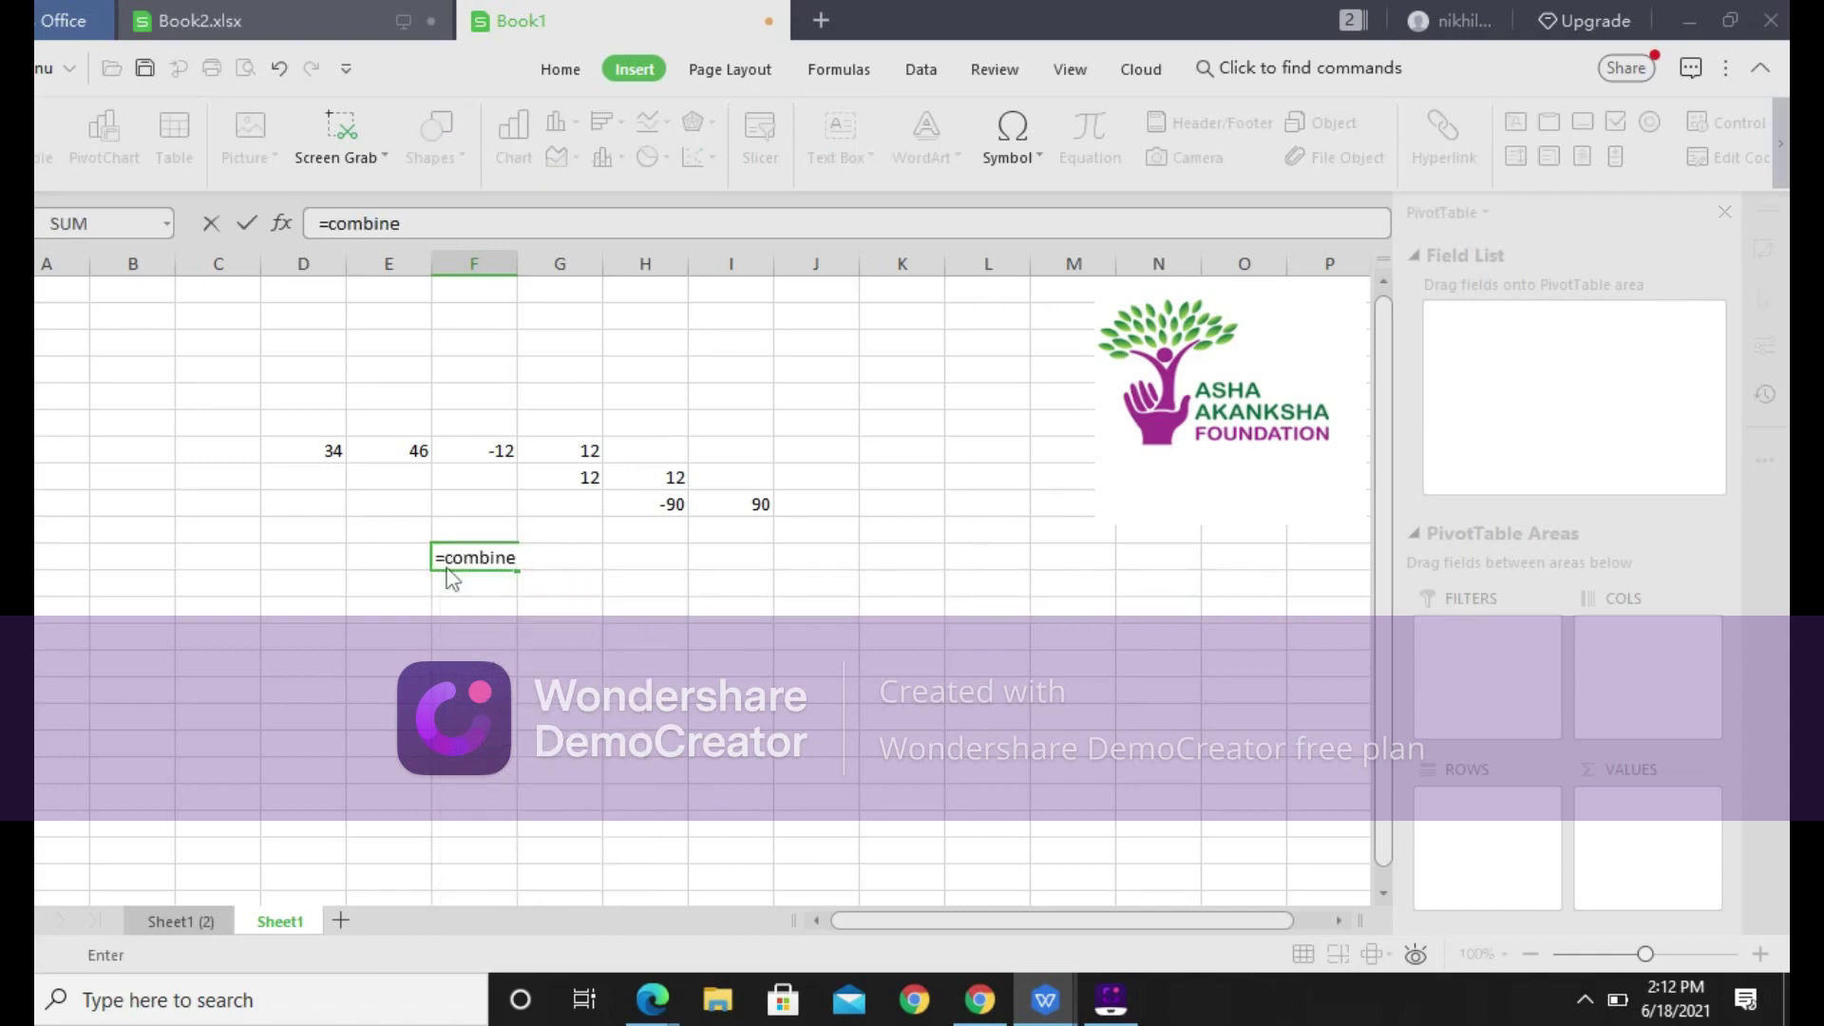
pyautogui.write('(')
pyautogui.press('BackSpace')
pyautogui.press('BackSpace')
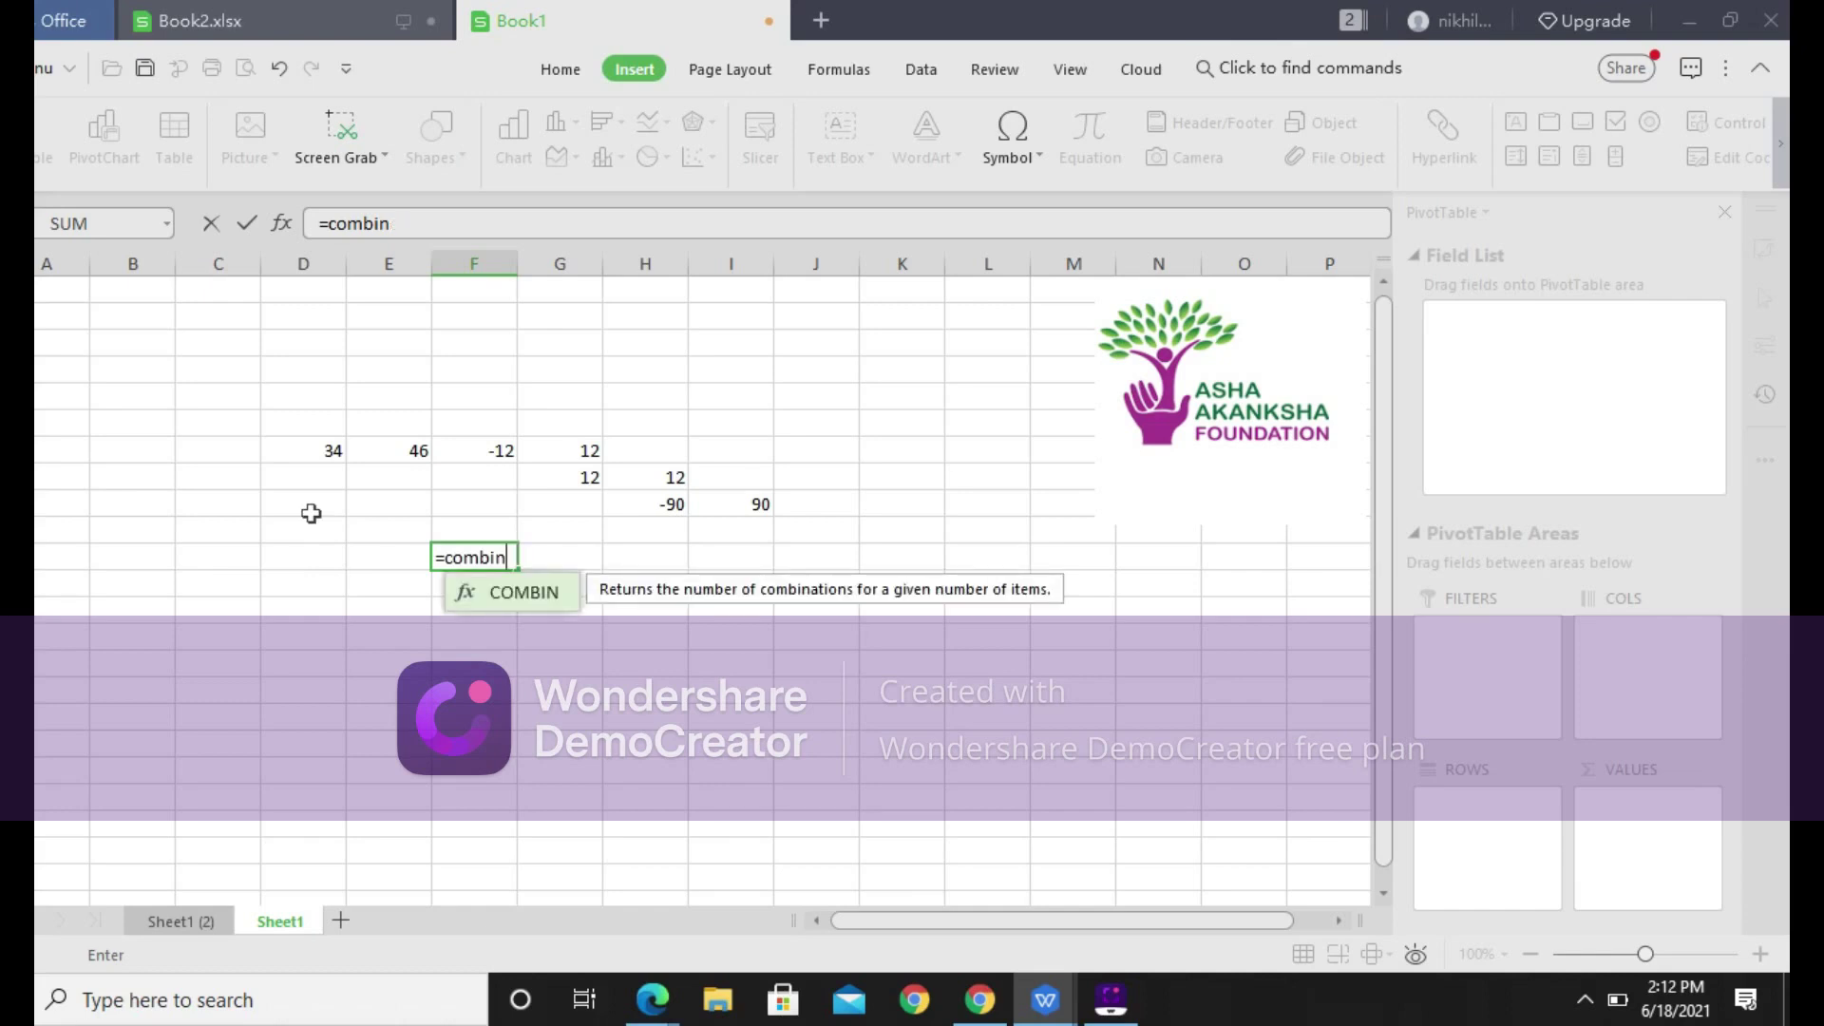
pyautogui.write('(')
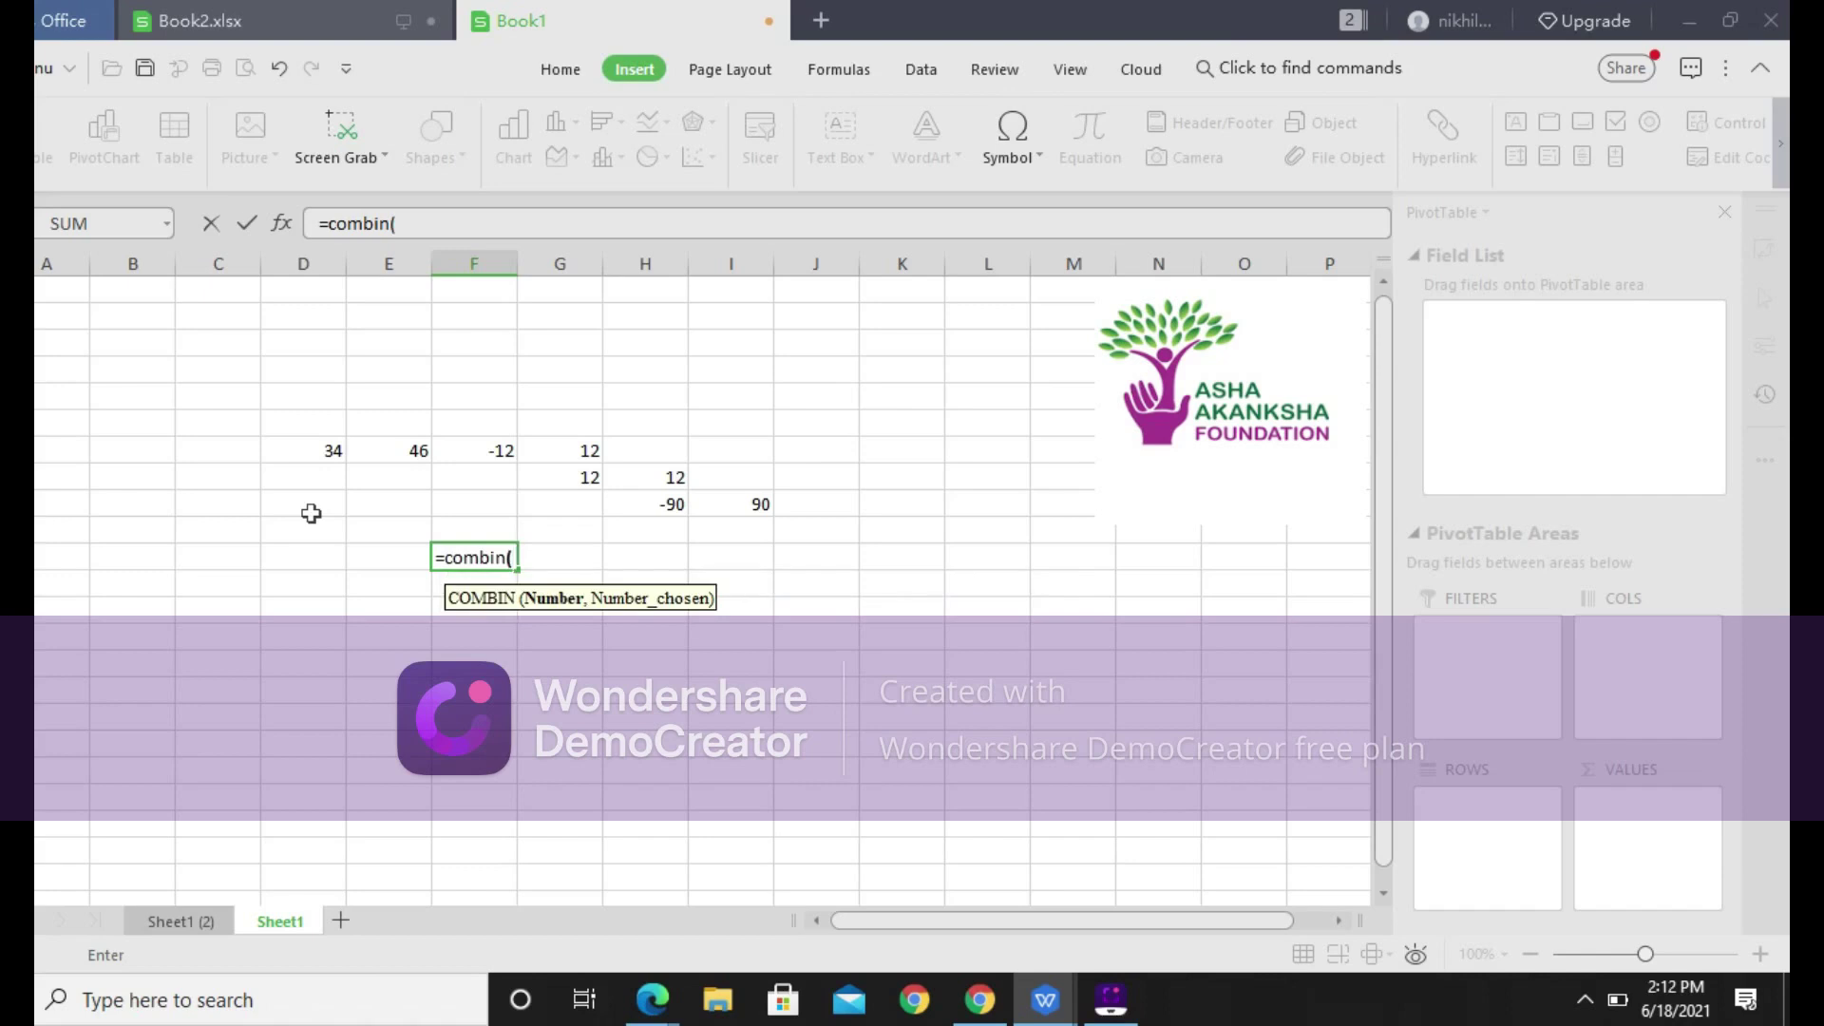
pyautogui.click(309, 565)
pyautogui.click(358, 559)
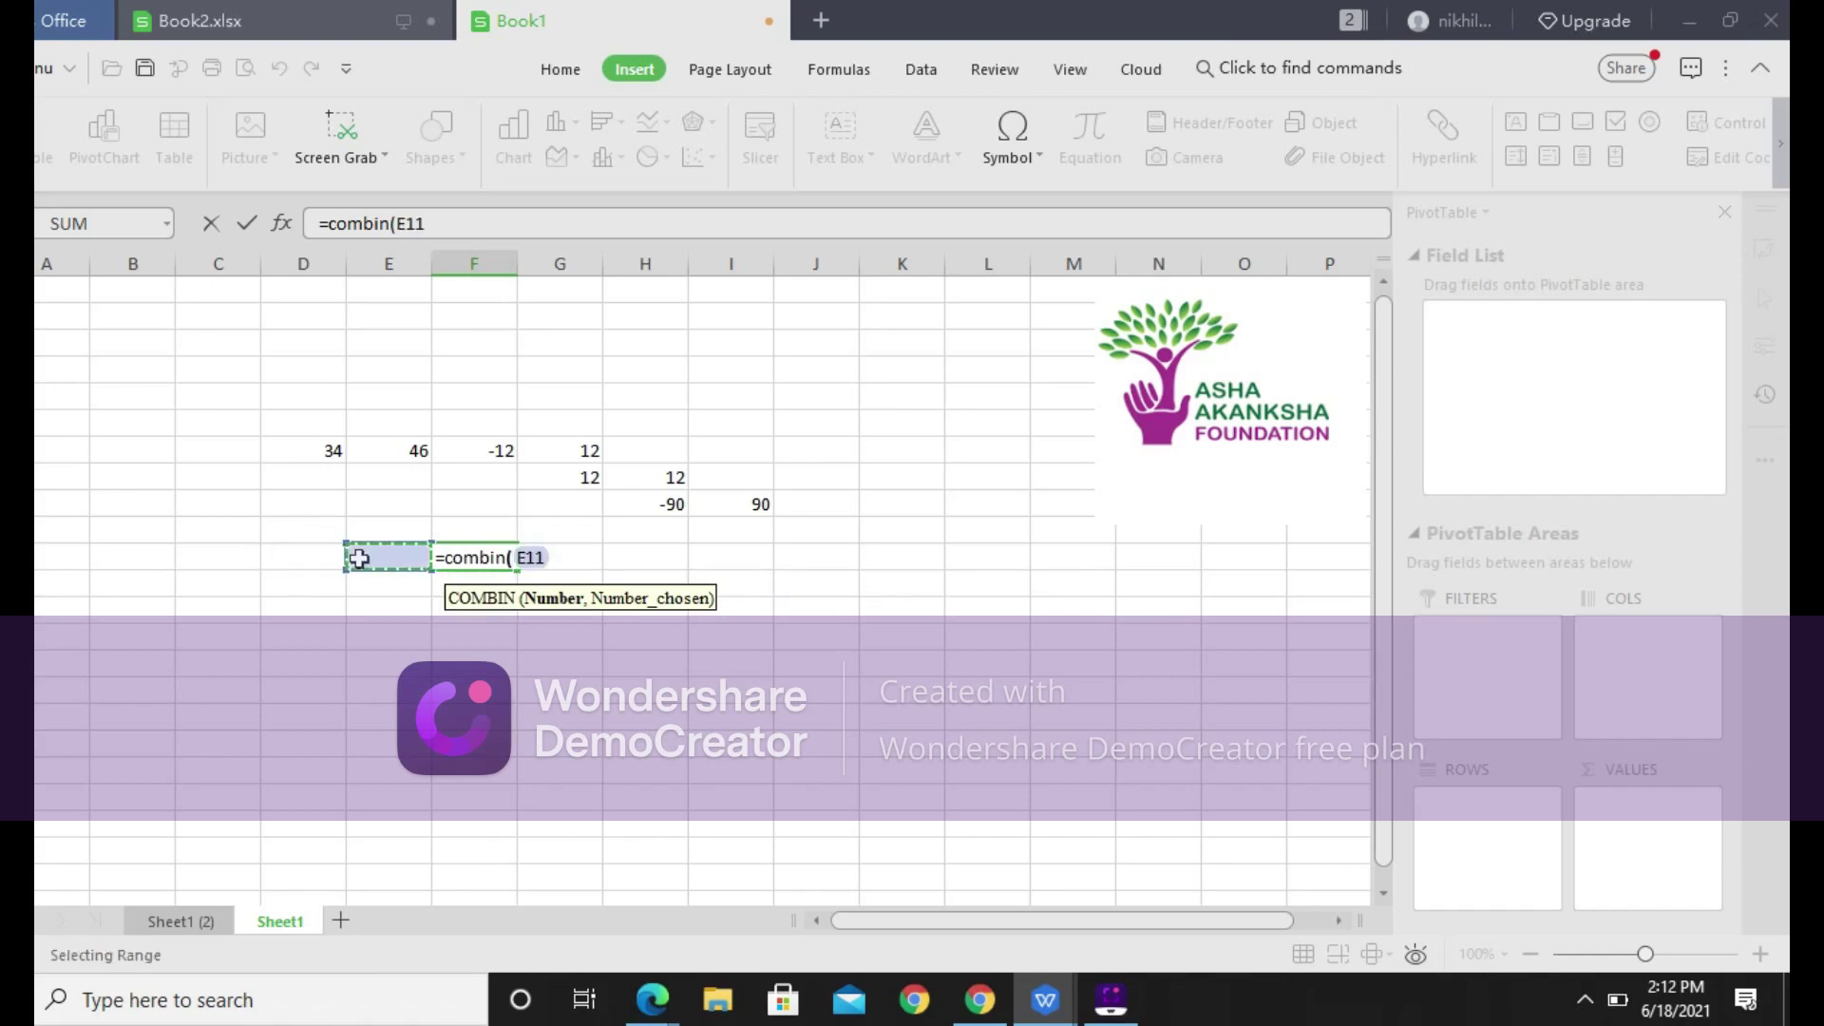
pyautogui.click(317, 557)
pyautogui.write(',')
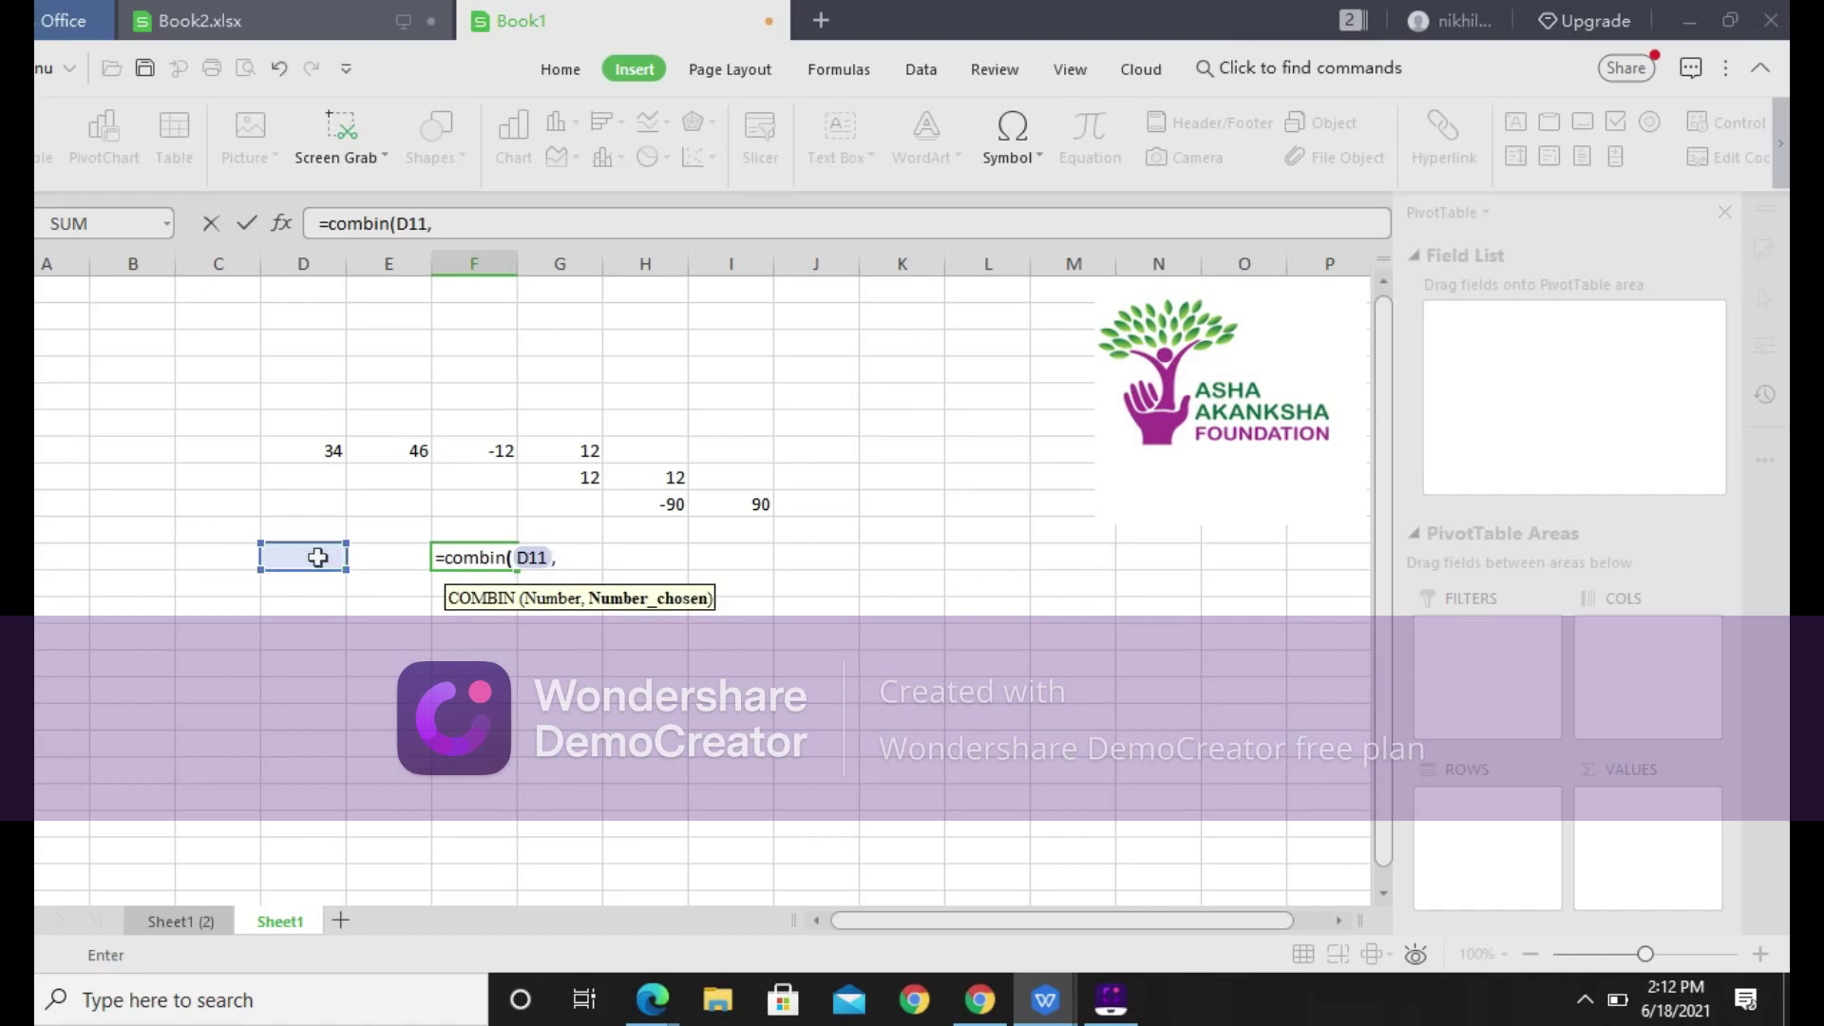
pyautogui.click(383, 562)
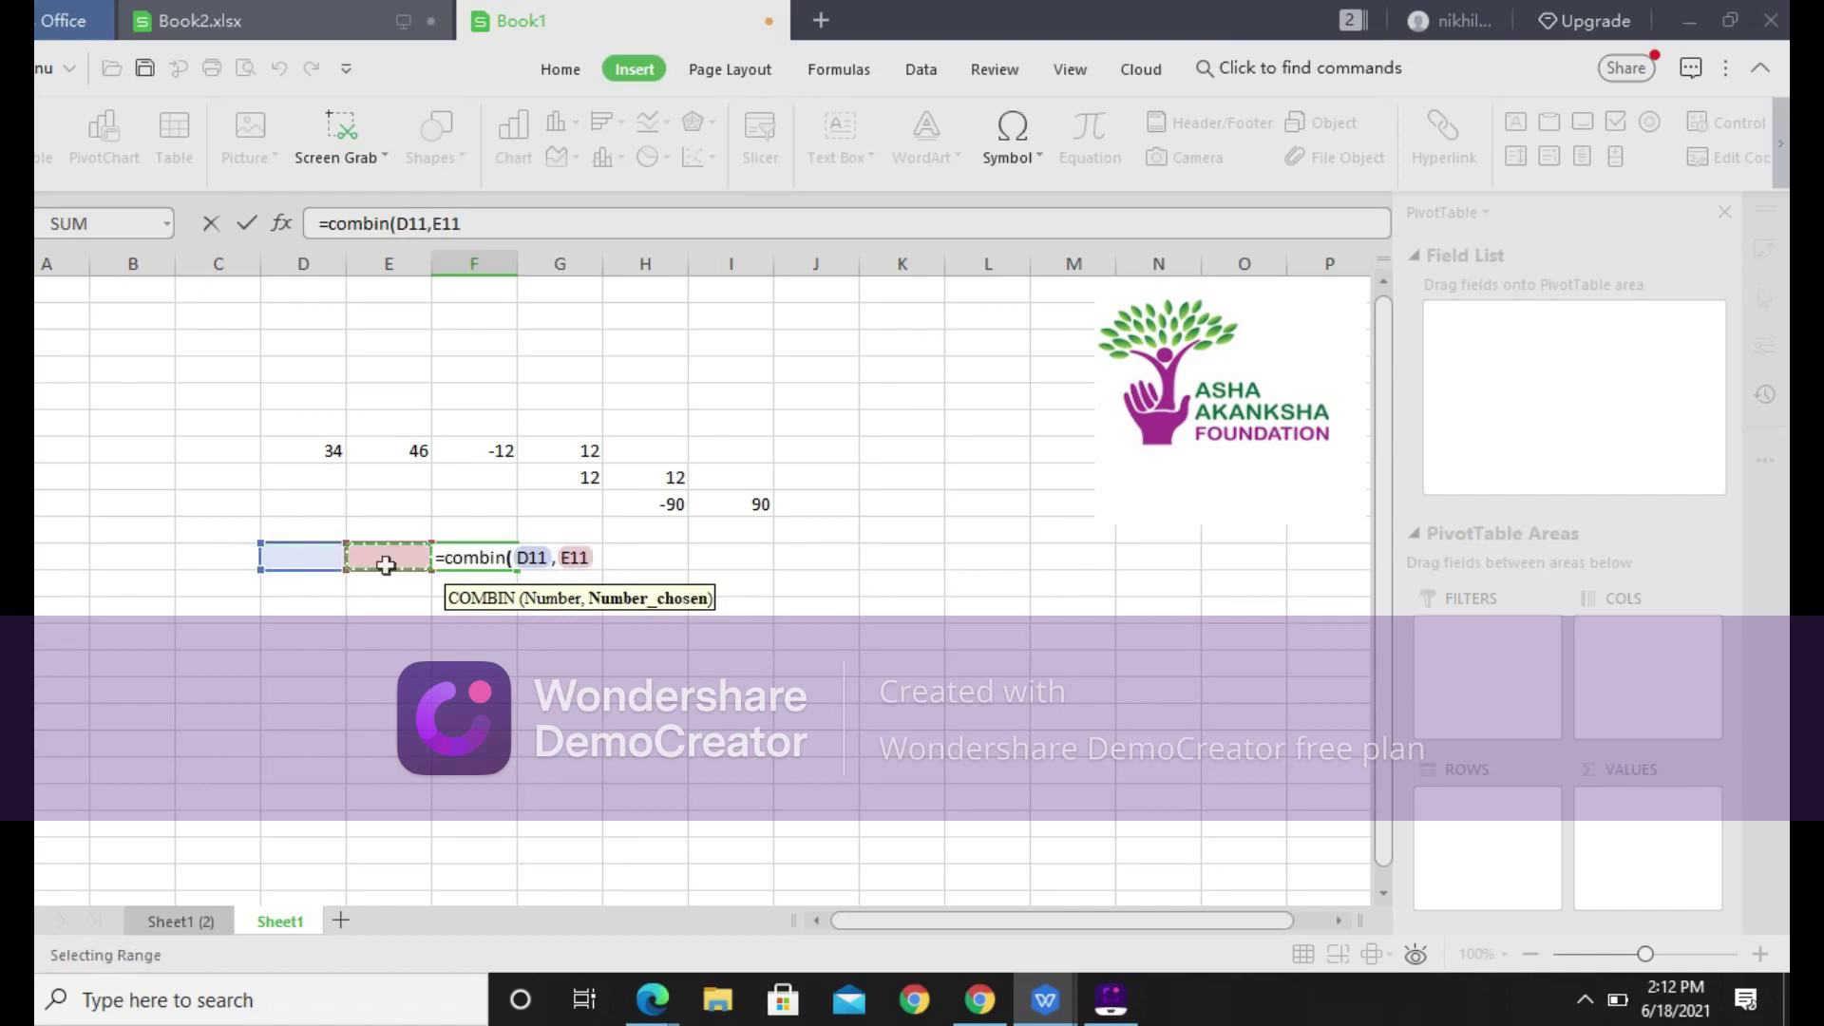
pyautogui.write(')')
pyautogui.press('Return')
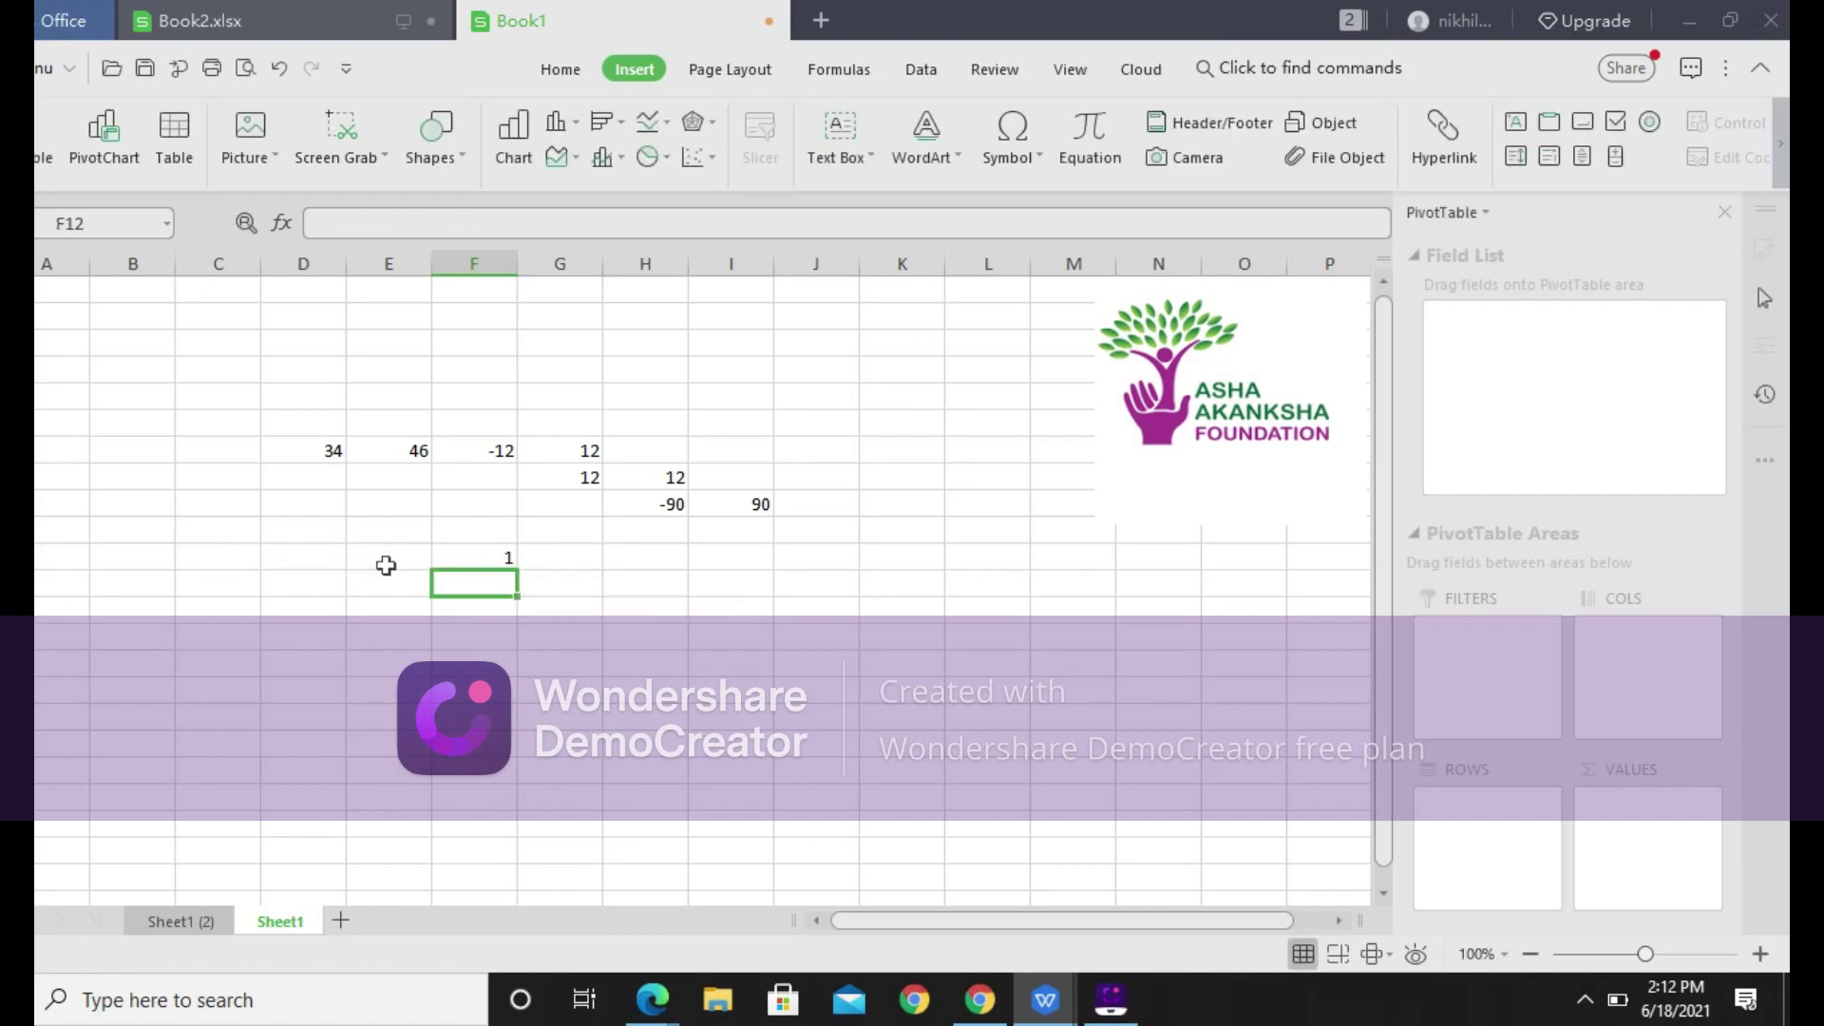
# Enter 5 in cell D11 and 2 in cell E11 as the inputs for the COMBIN formula
pyautogui.click(320, 563)
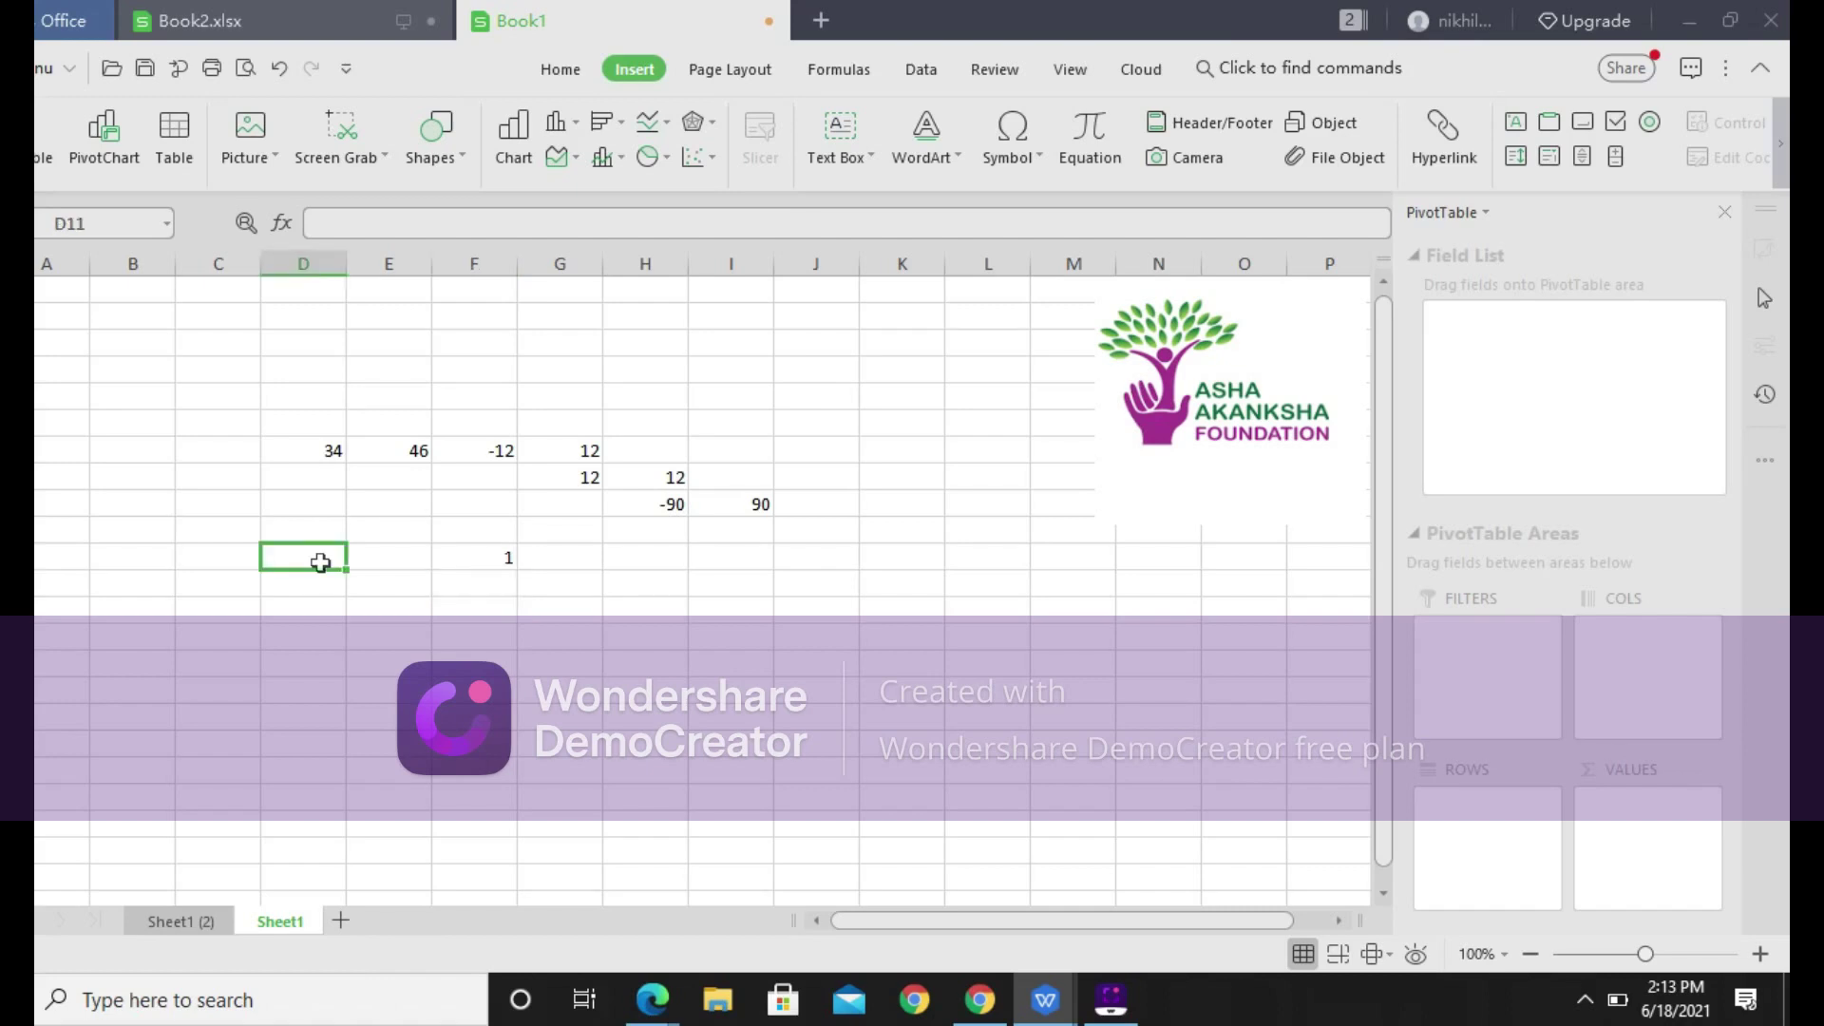
pyautogui.write('5')
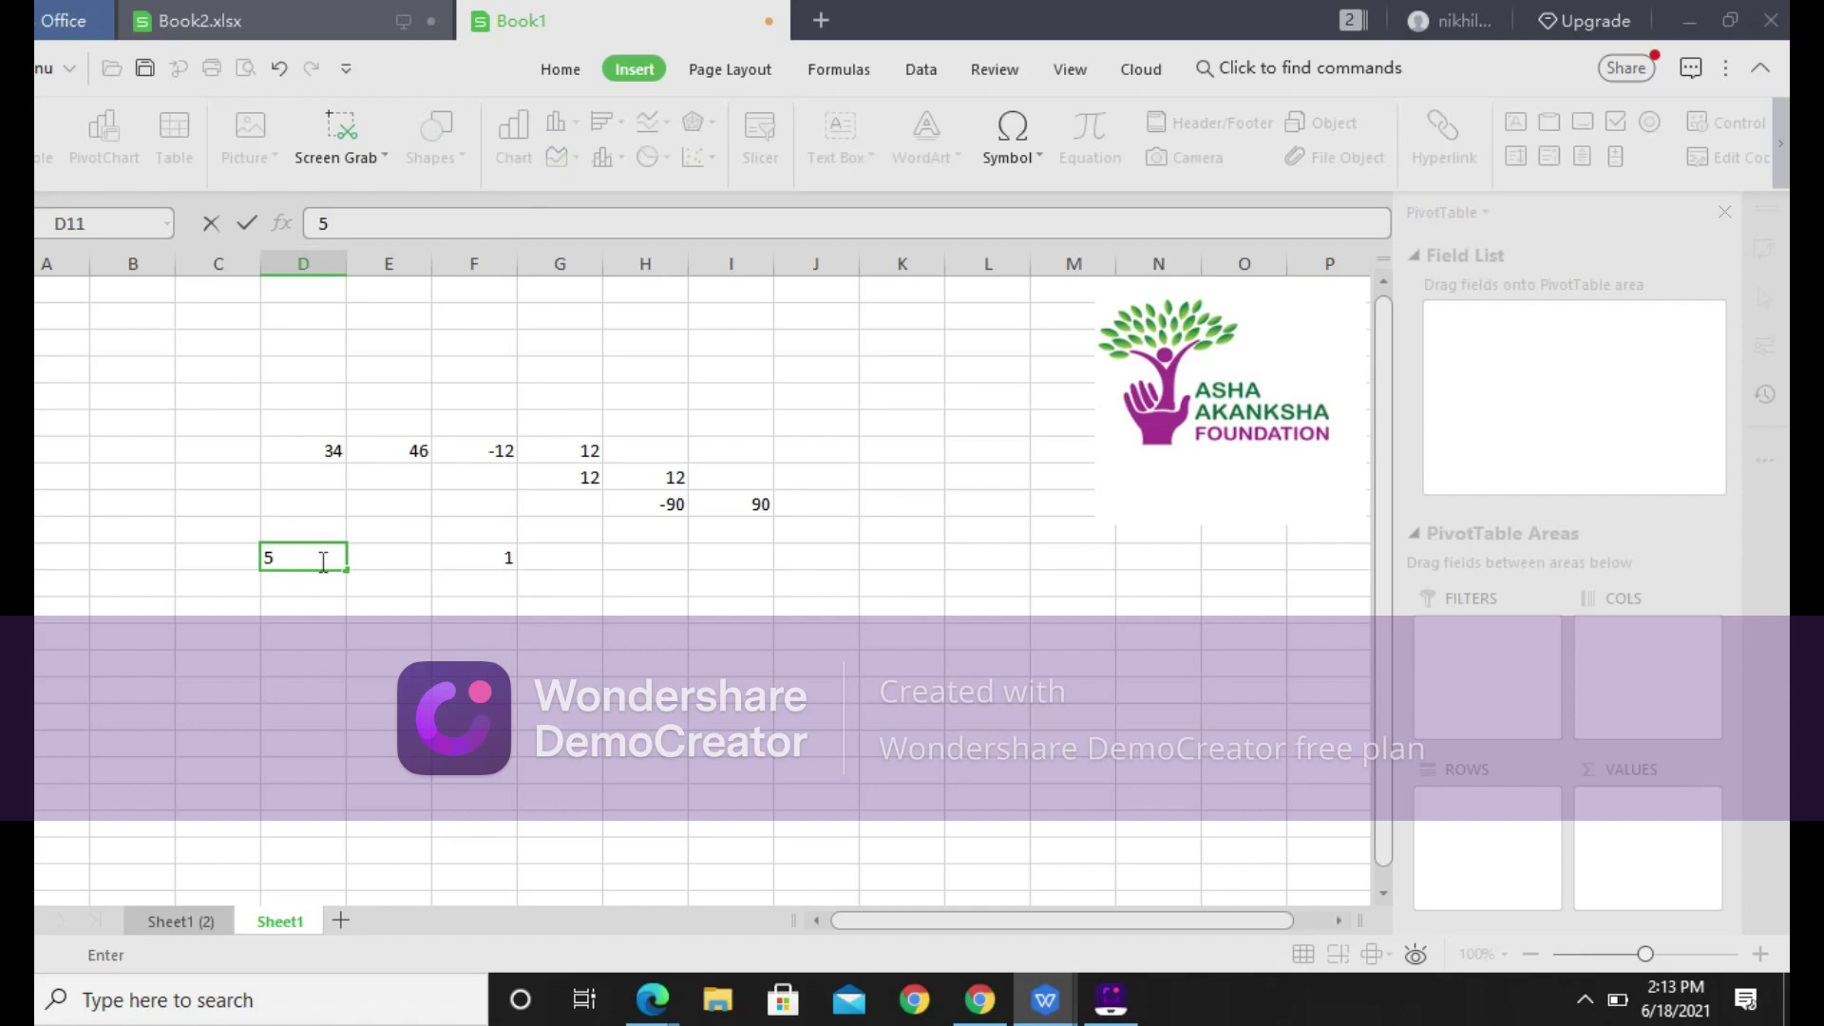
pyautogui.press('Tab')
pyautogui.write('2')
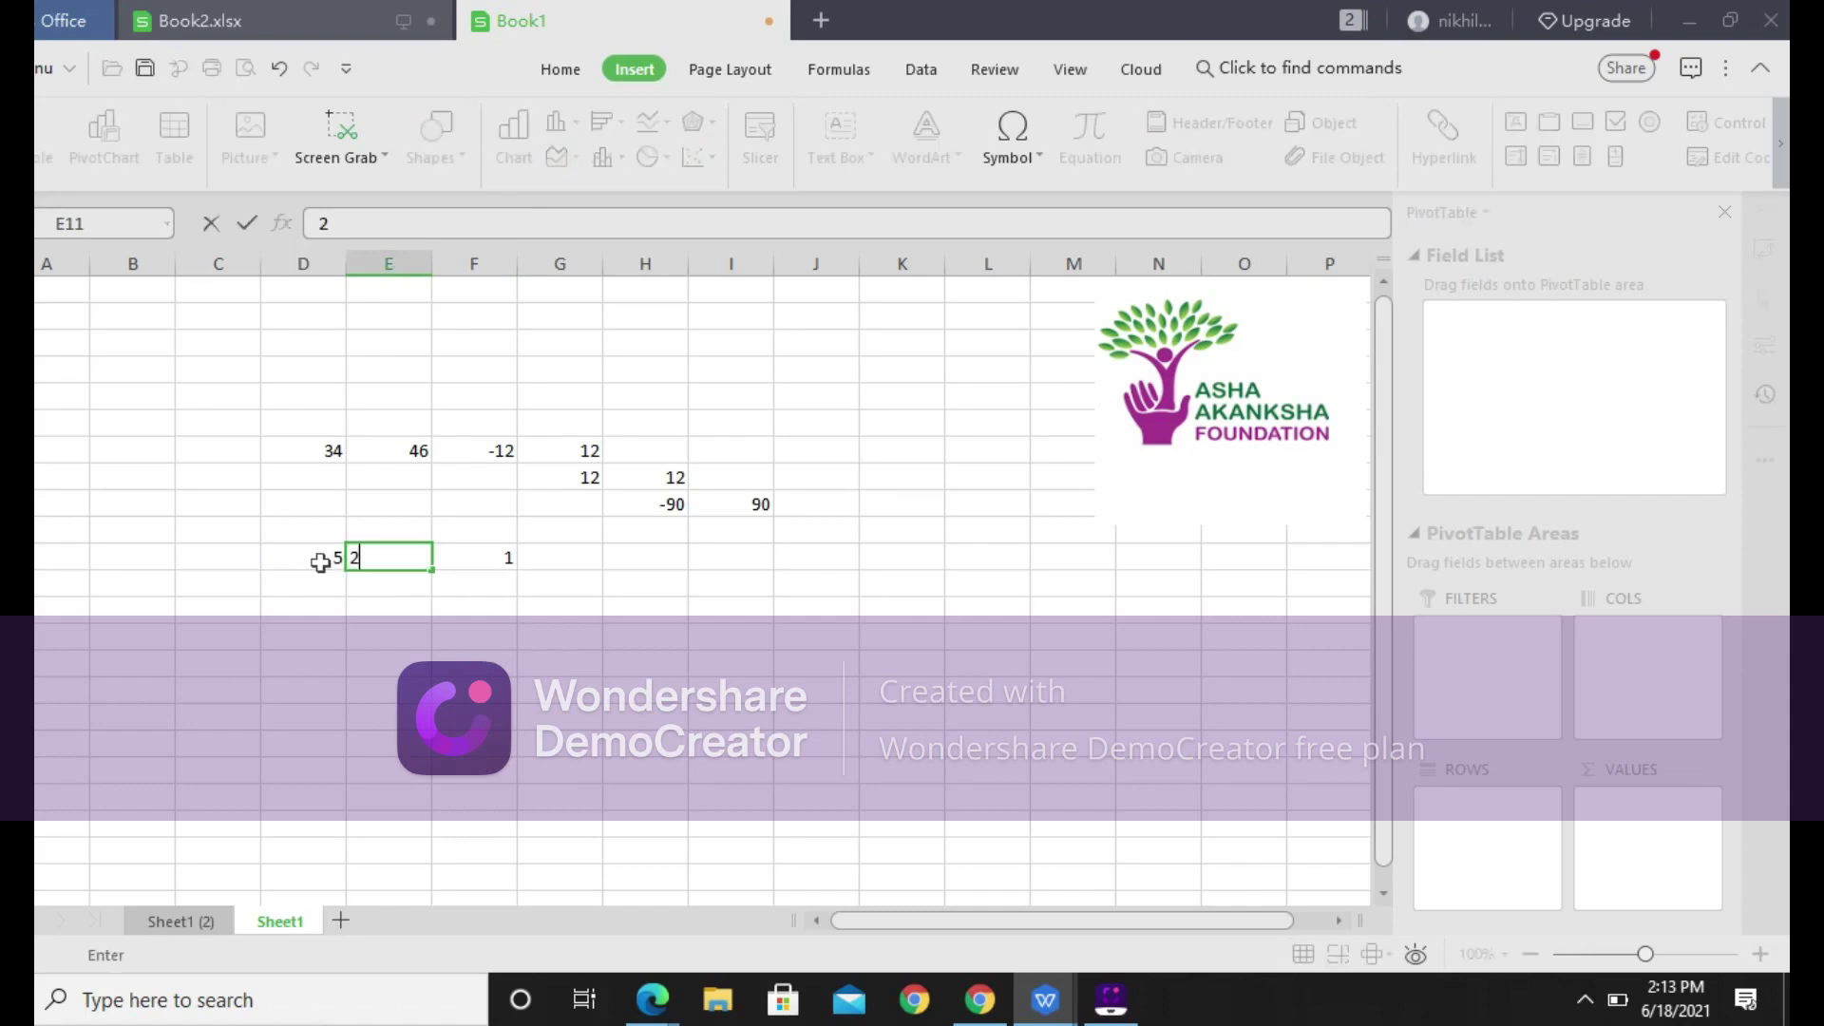
pyautogui.press('Return')
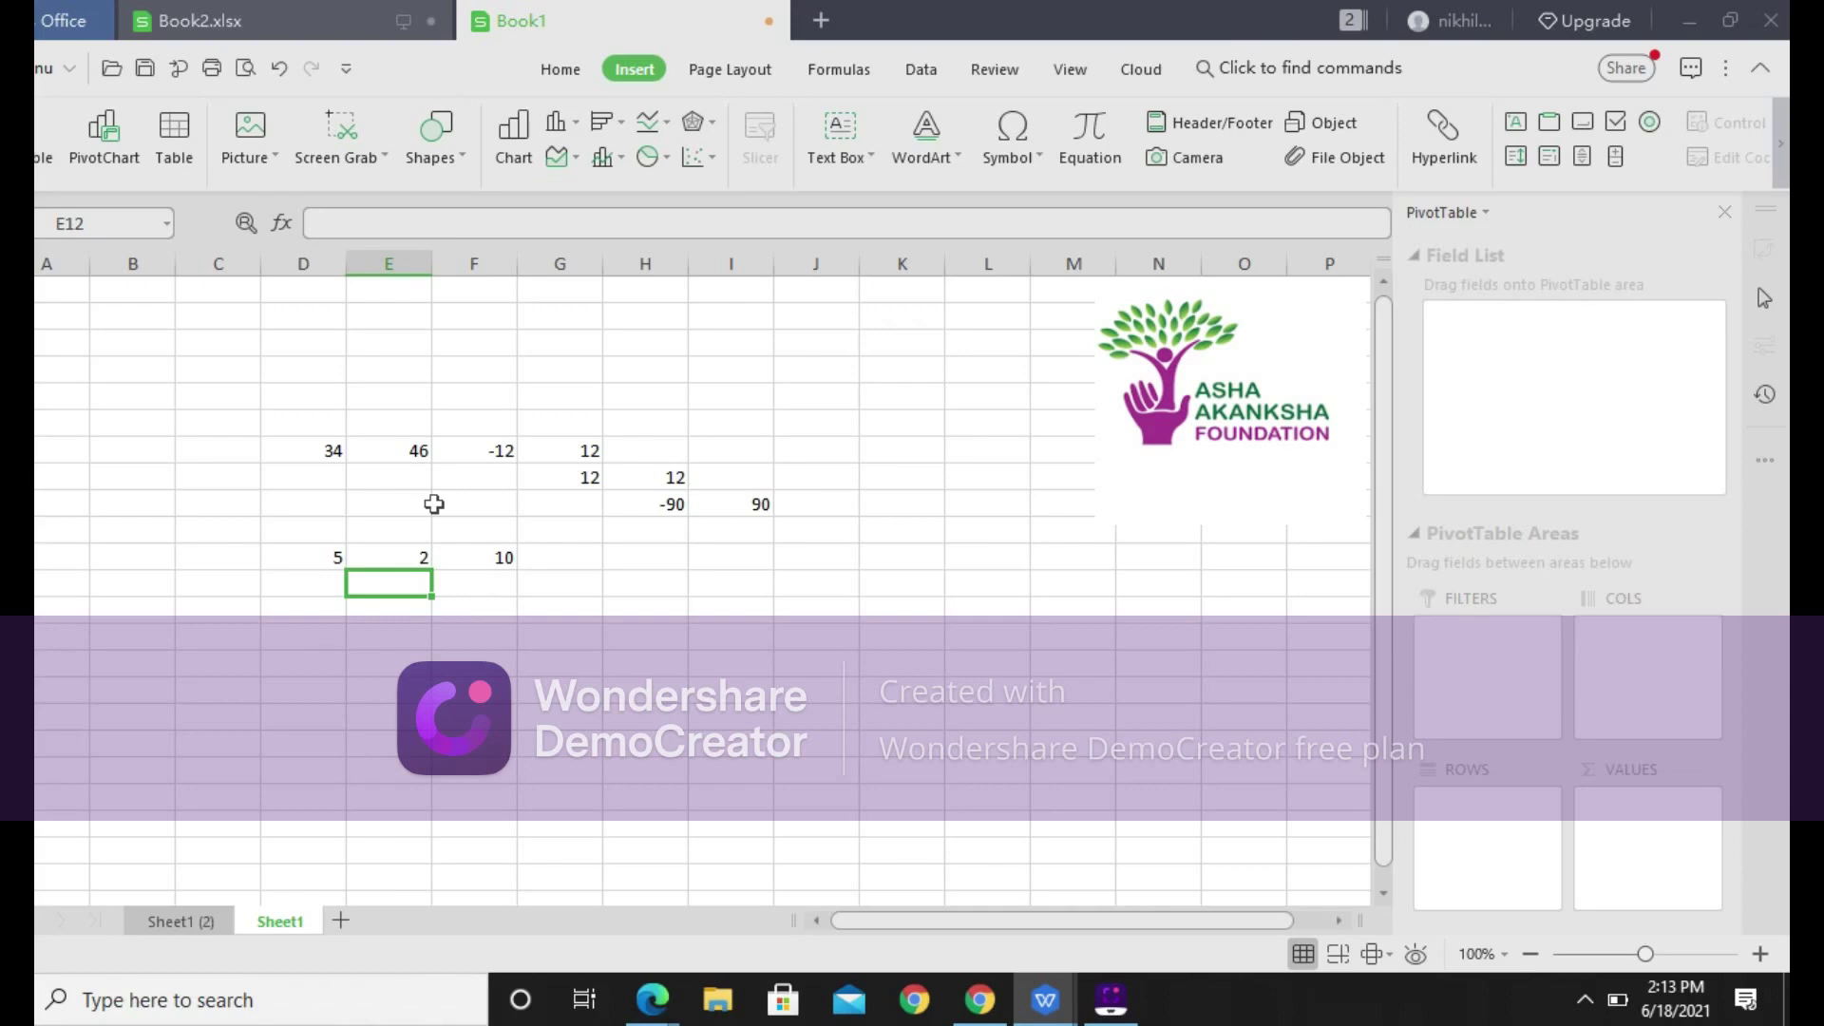
# Test the COMBIN formula by changing cell D11 to 4 and replacing that with 67
pyautogui.press('Up')
pyautogui.press('Left')
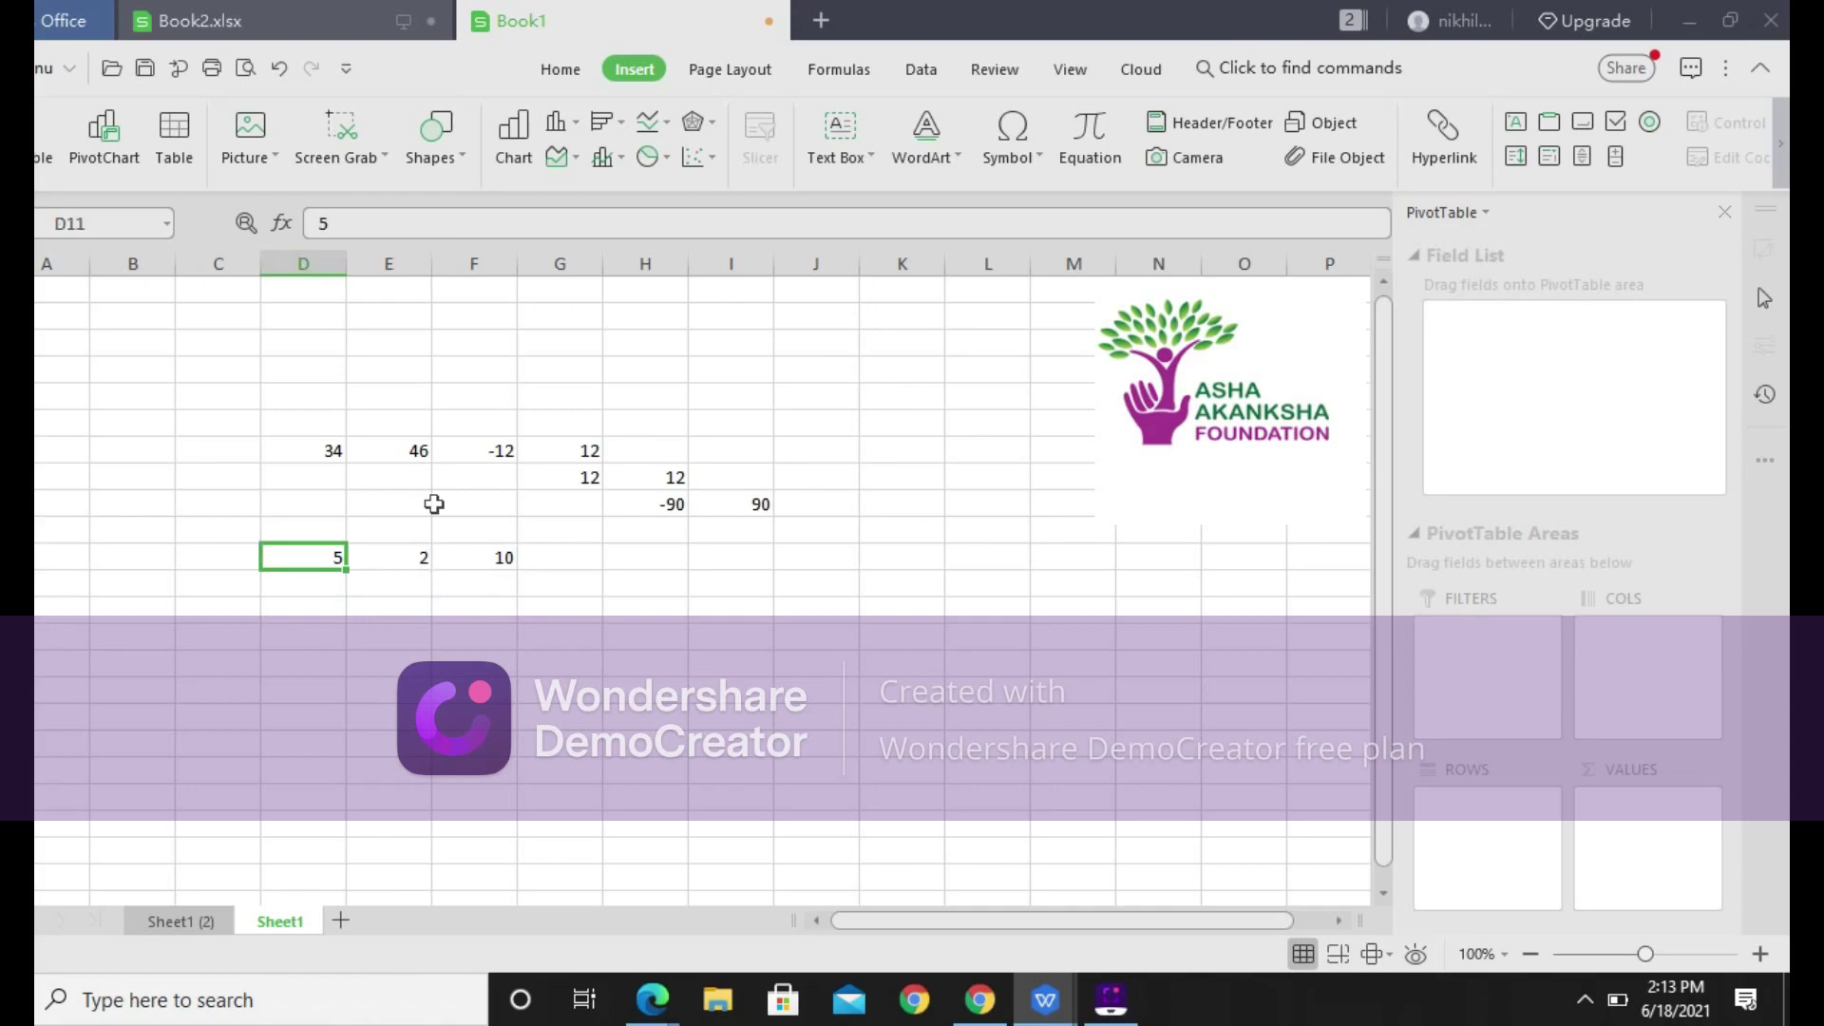
pyautogui.write('4')
pyautogui.press('Tab')
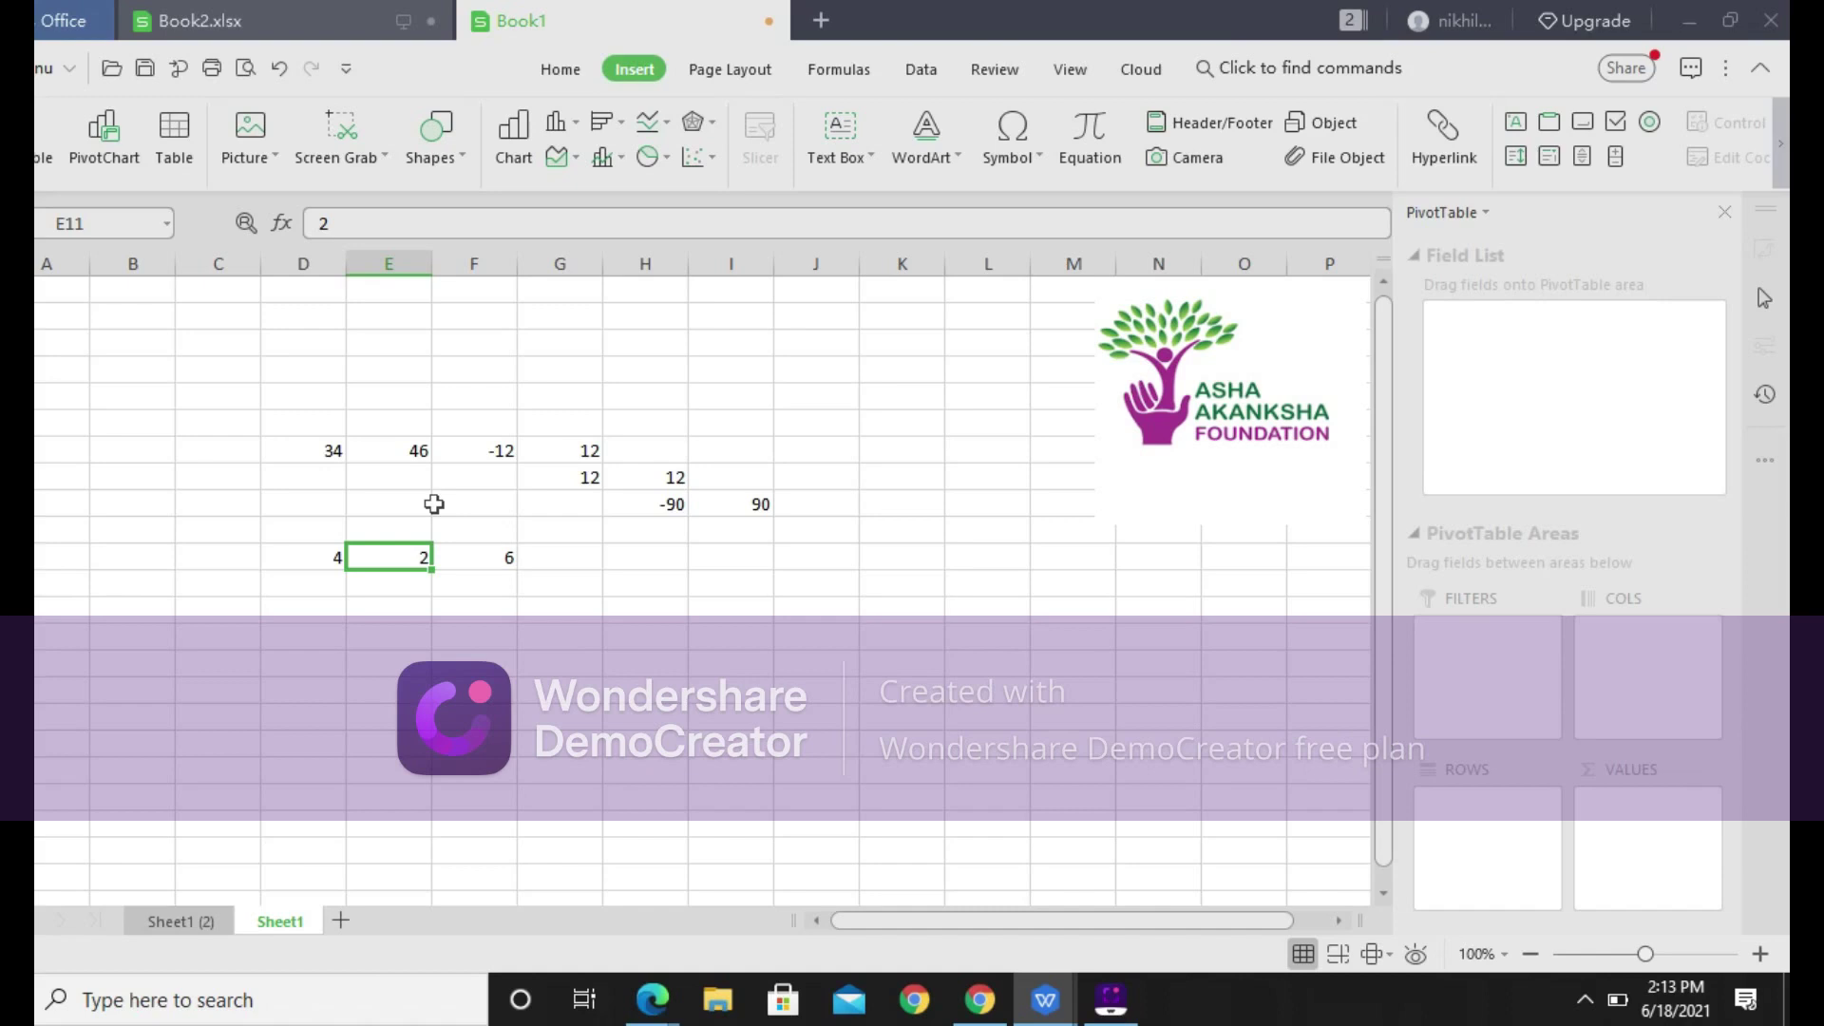
pyautogui.press('Left')
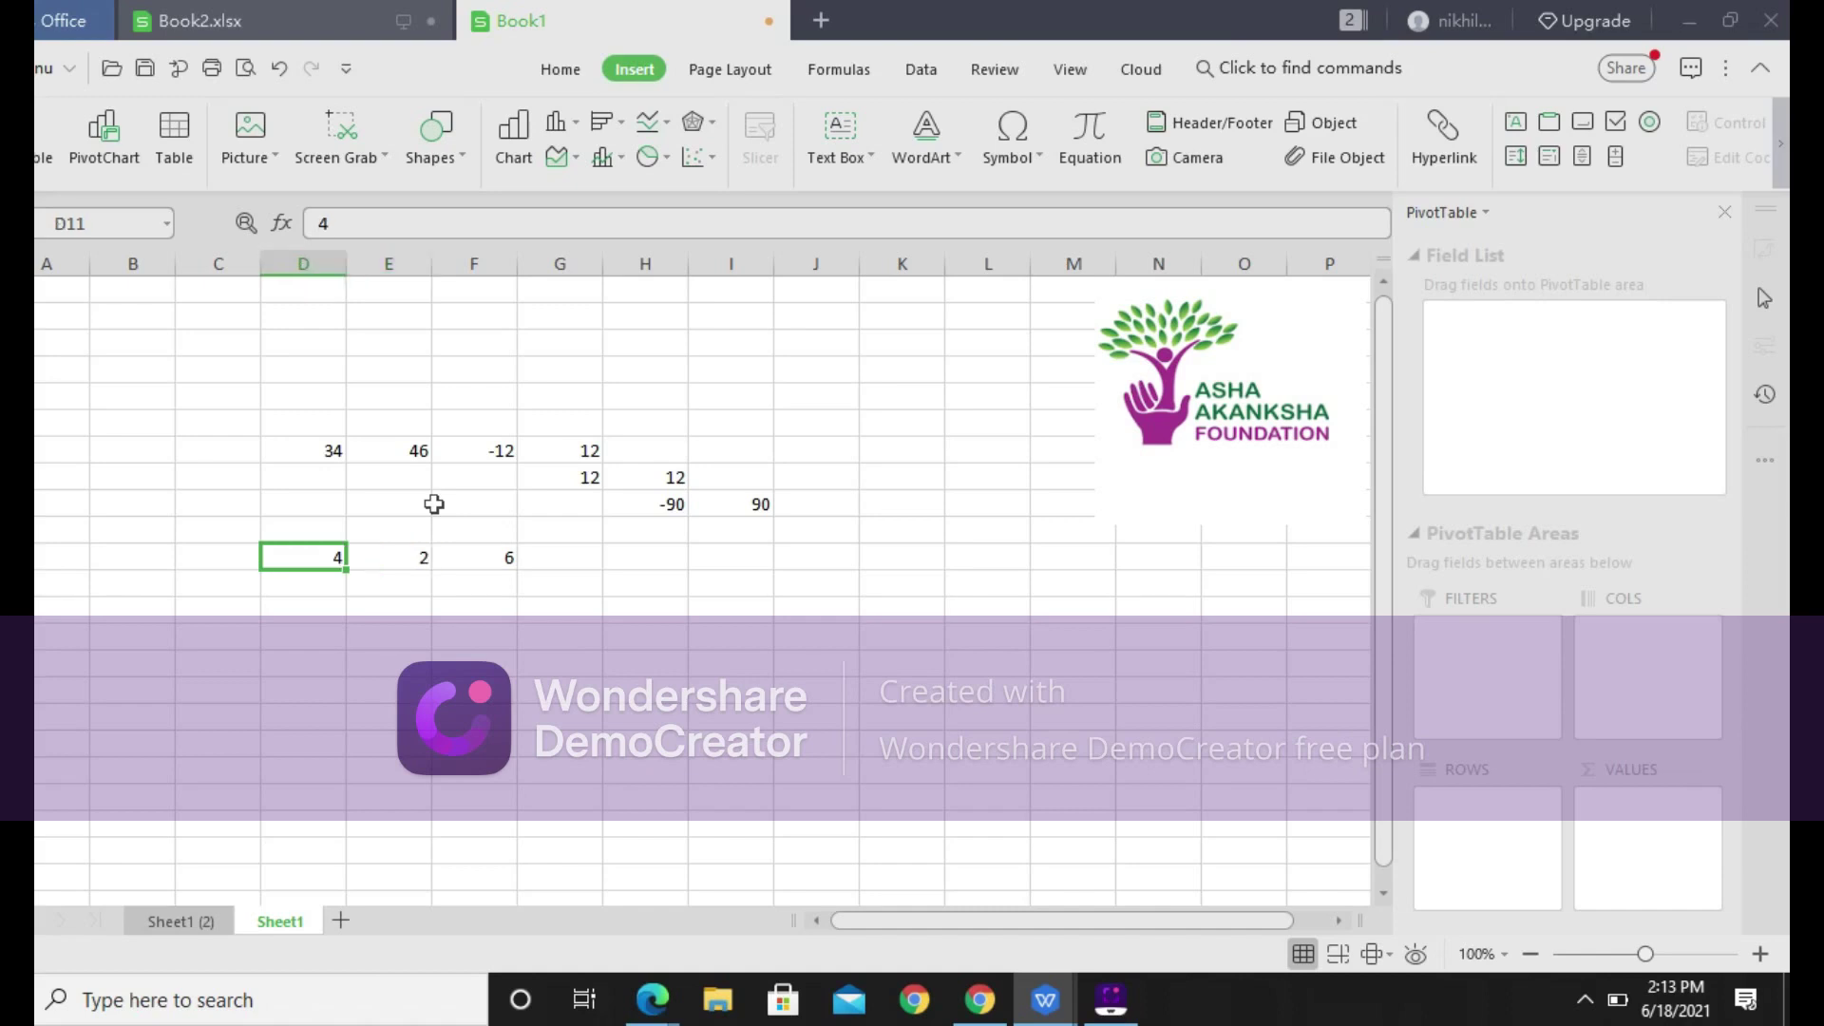
pyautogui.write('67')
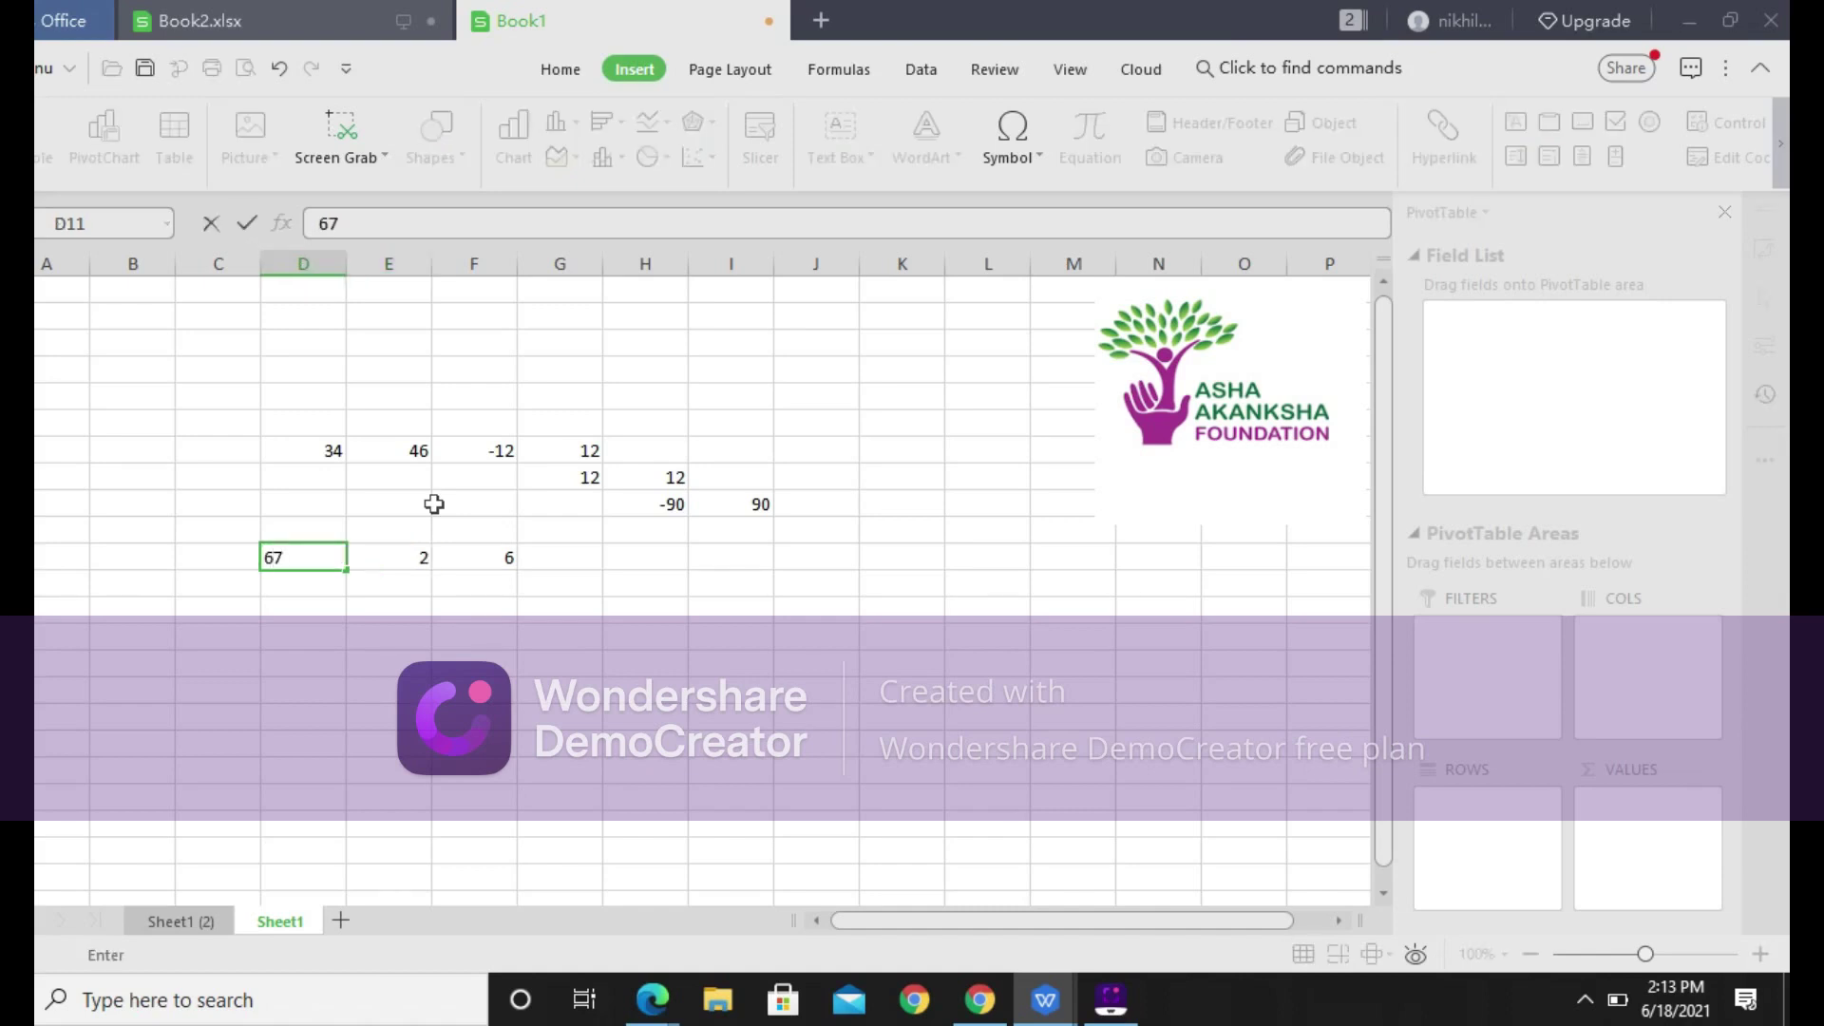
pyautogui.press('Tab')
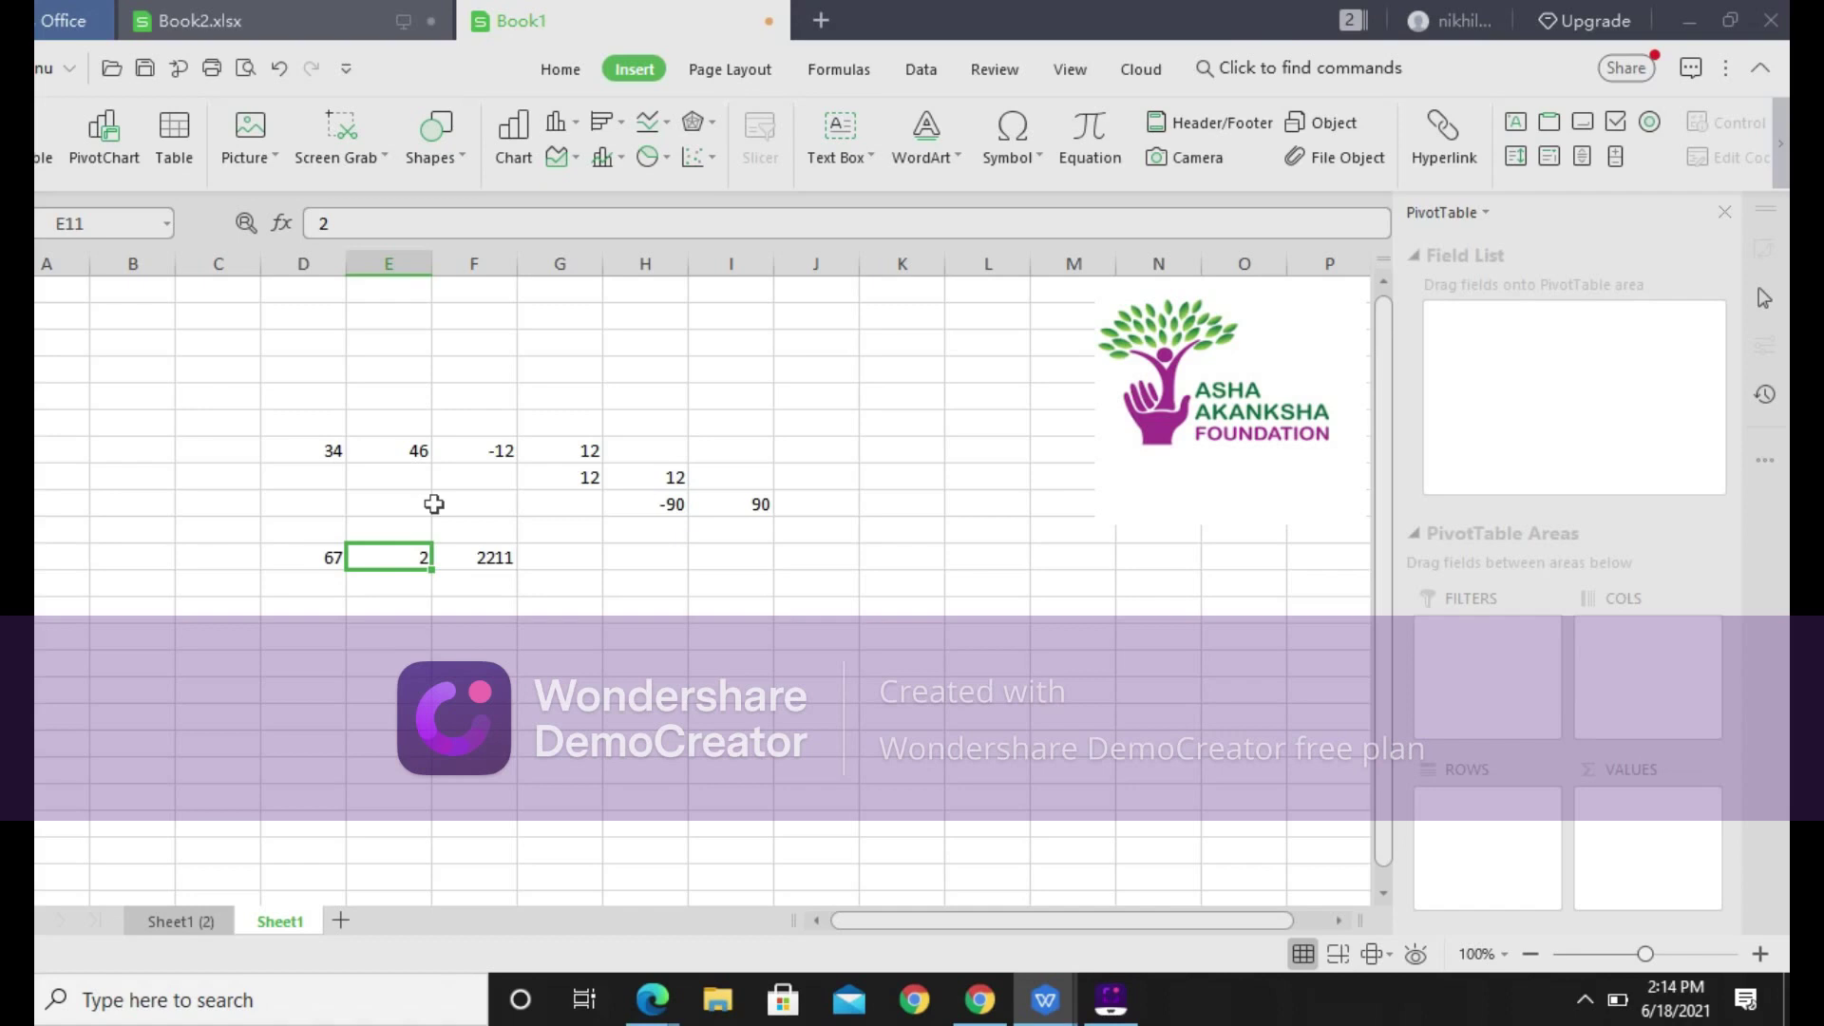
# Enter the heading Angle in cell I11 and list 60, 45, 30, 90 and 0 below it in I12:I16
pyautogui.click(741, 559)
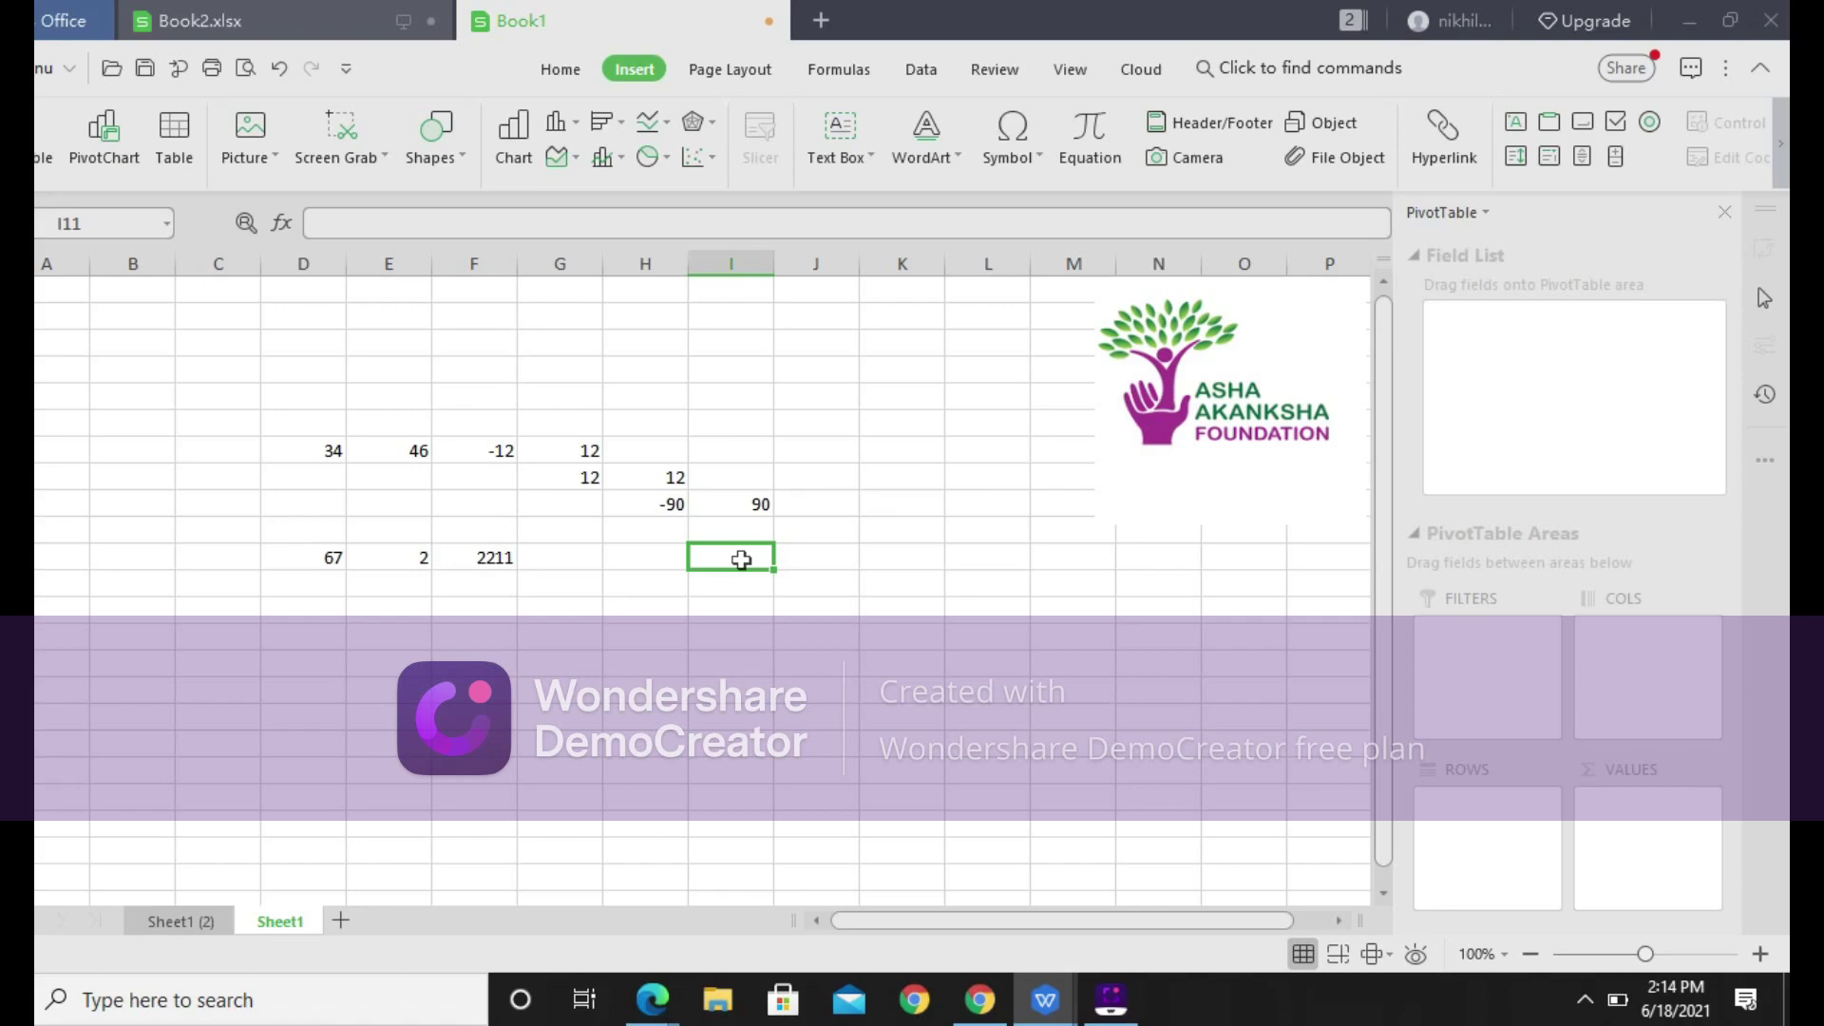
pyautogui.write('Angle')
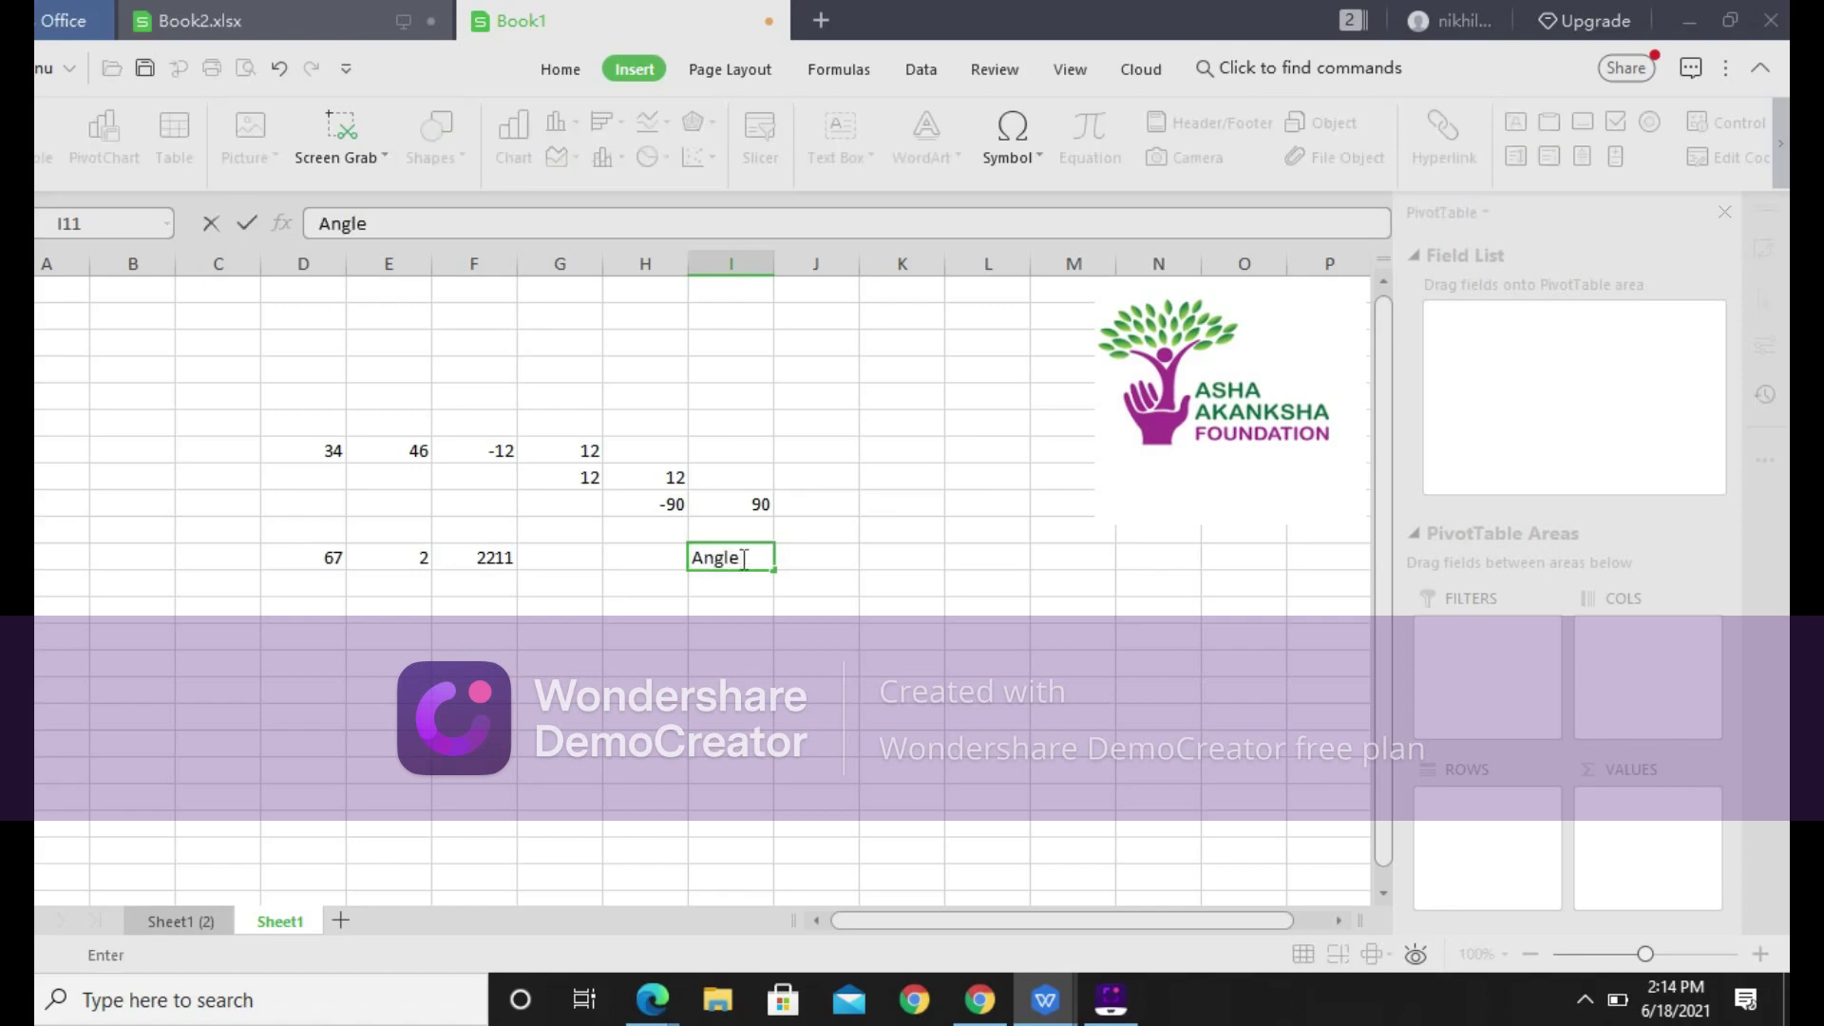
pyautogui.press('Return')
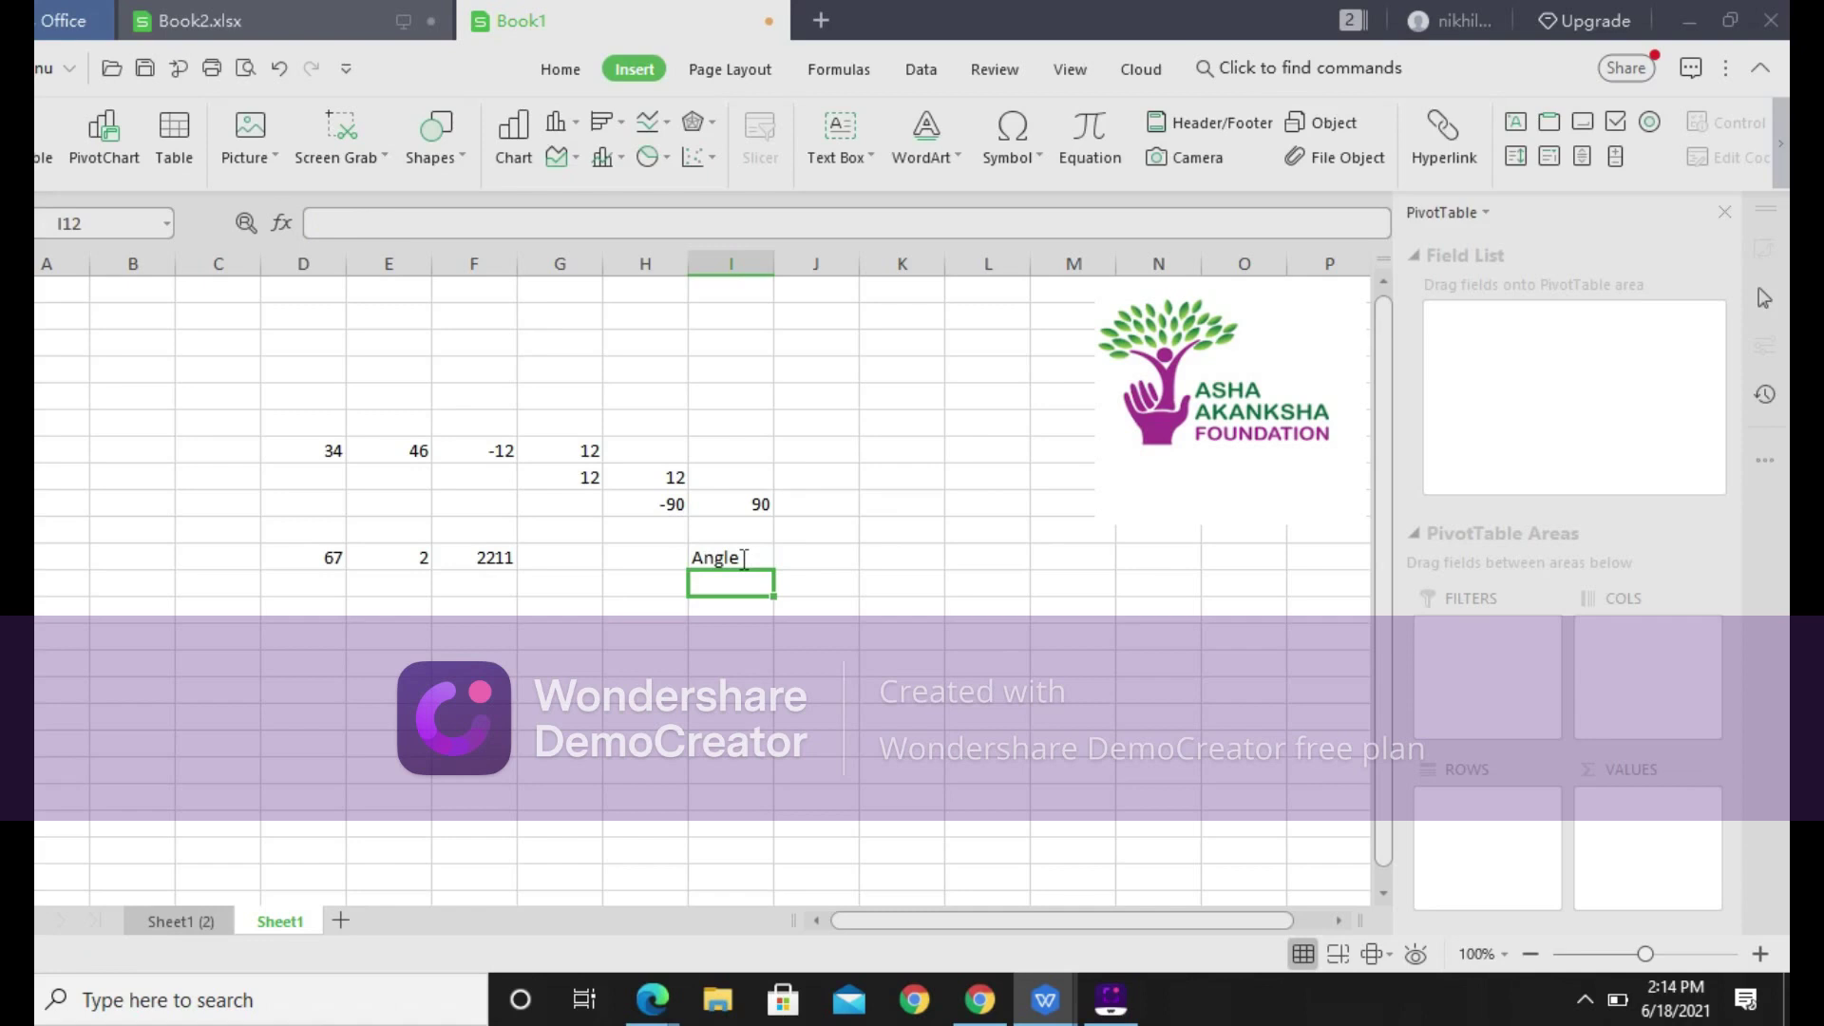
pyautogui.write('60')
pyautogui.press('Return')
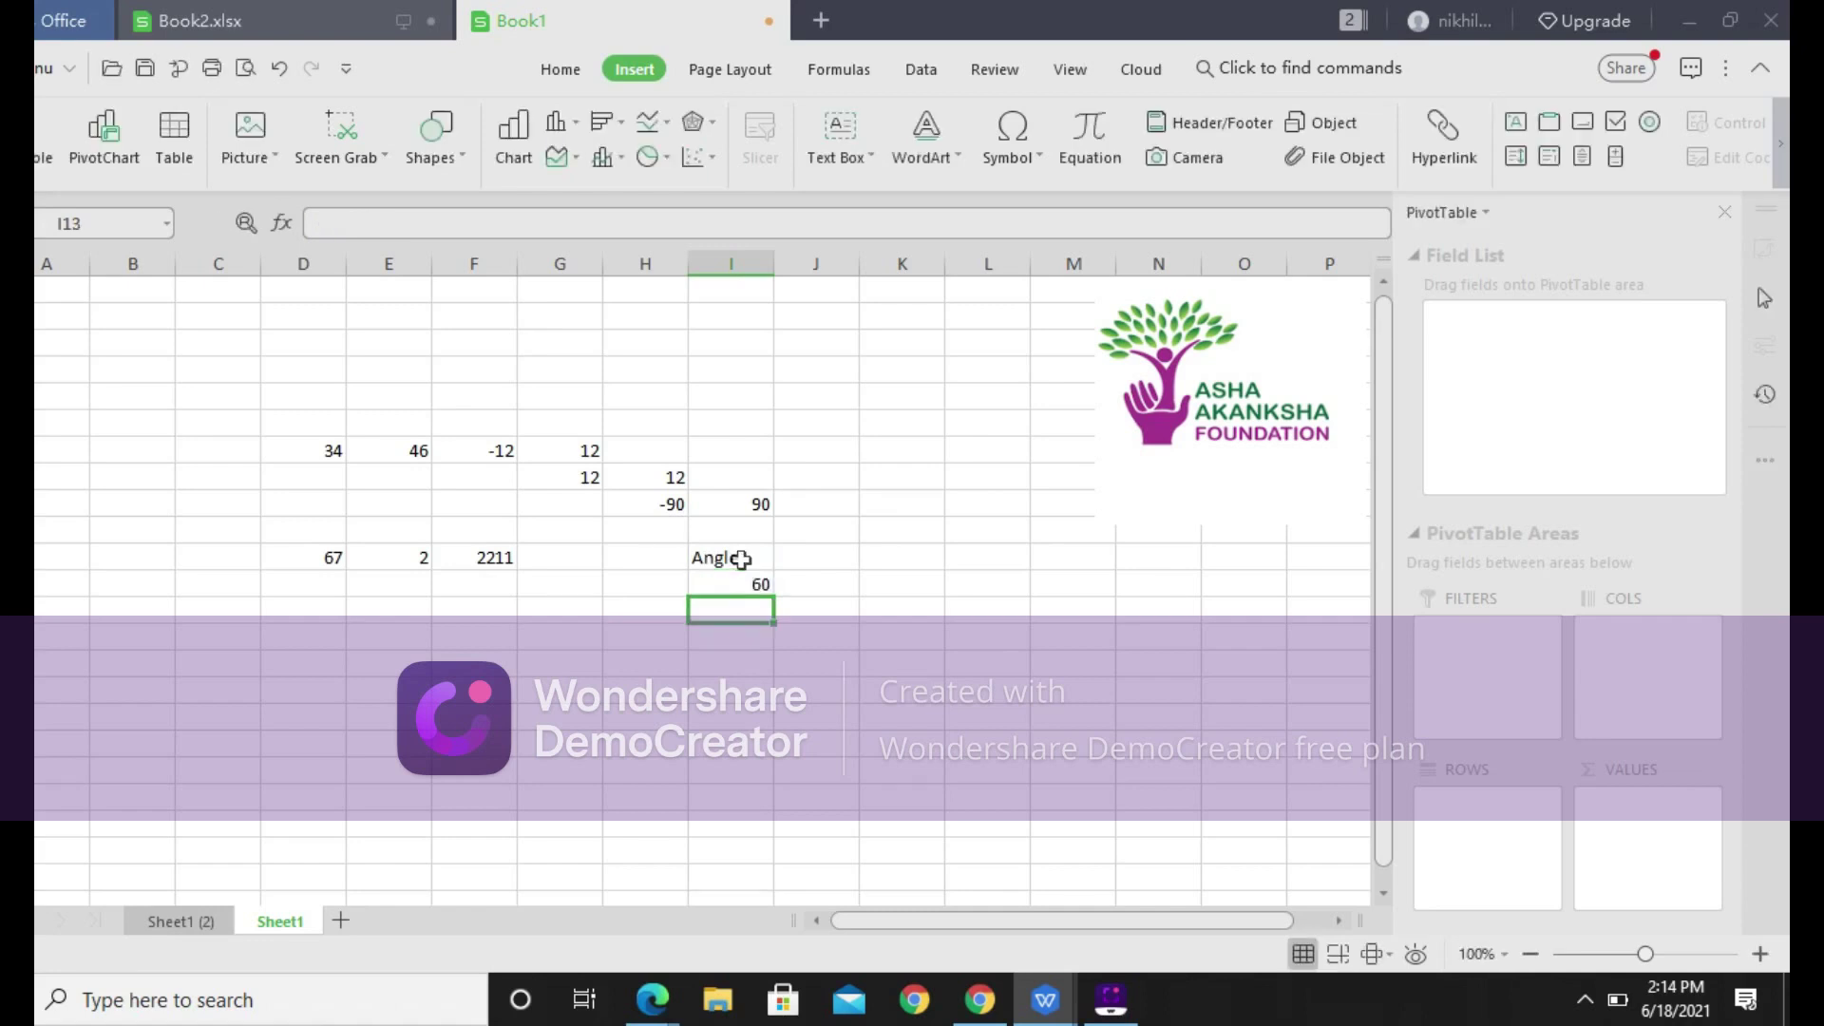
pyautogui.write('45')
pyautogui.press('Return')
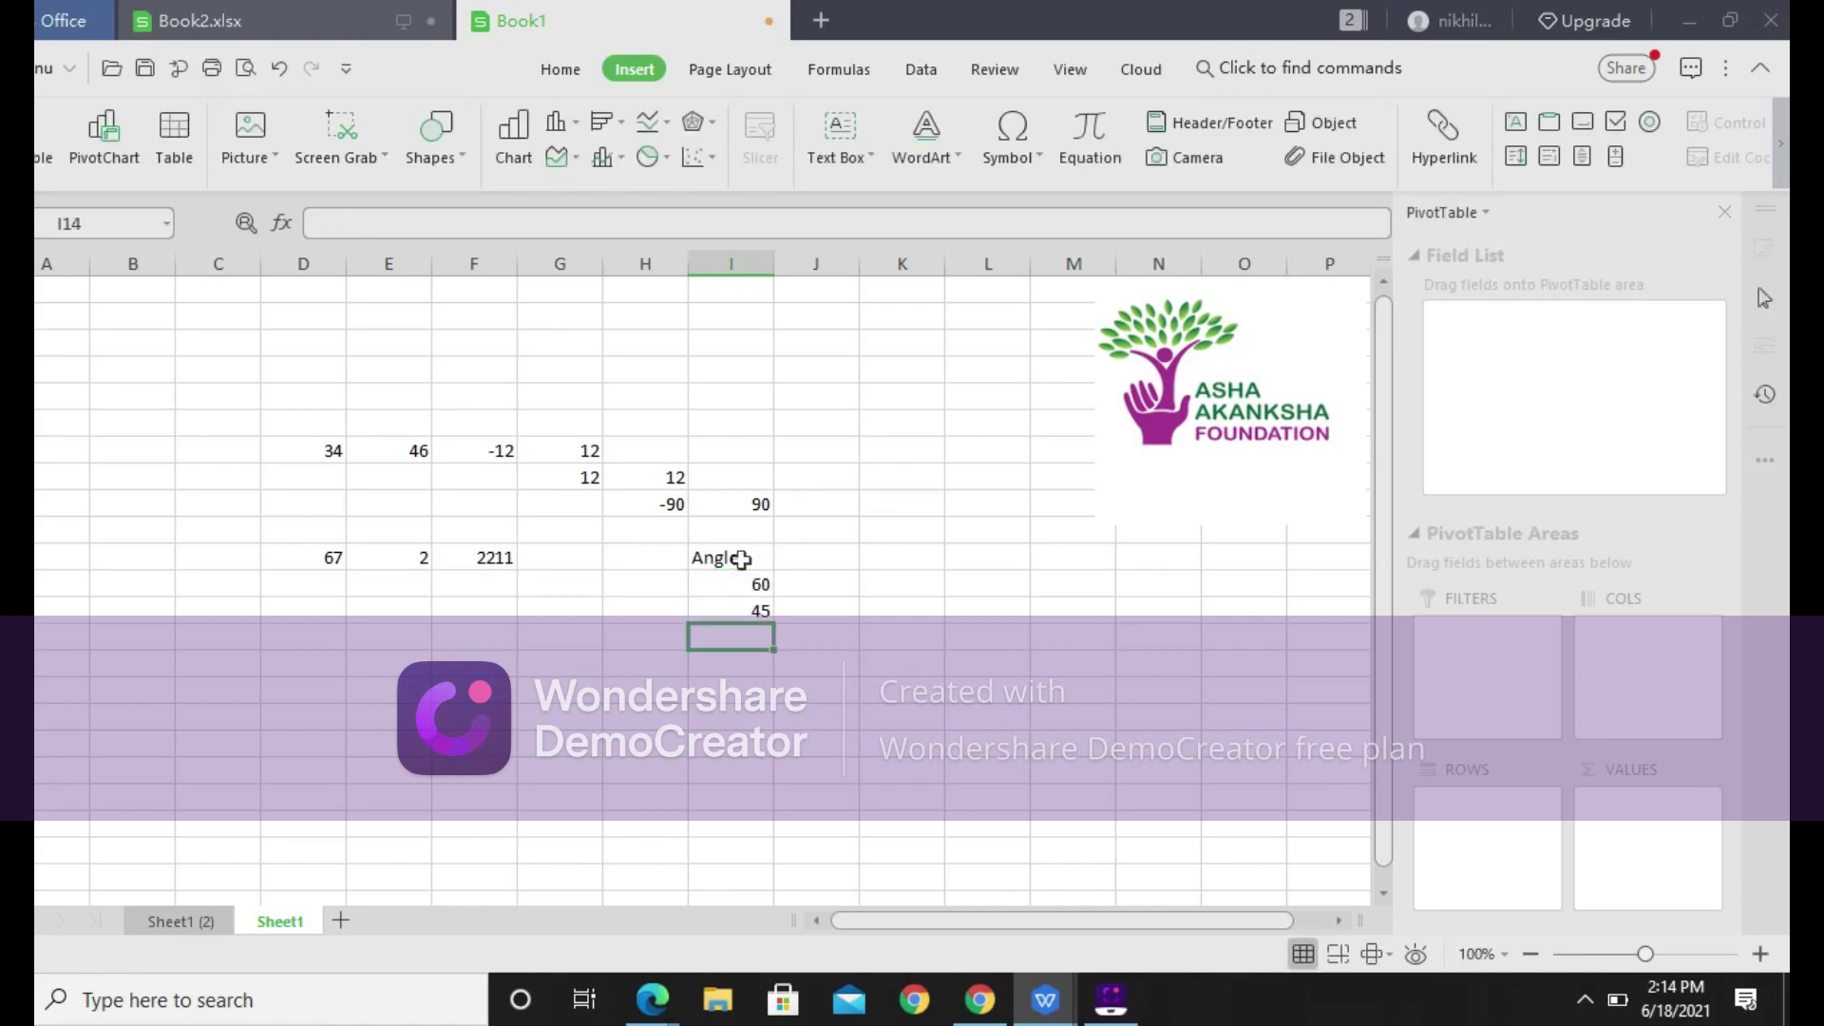
pyautogui.write('30')
pyautogui.press('Return')
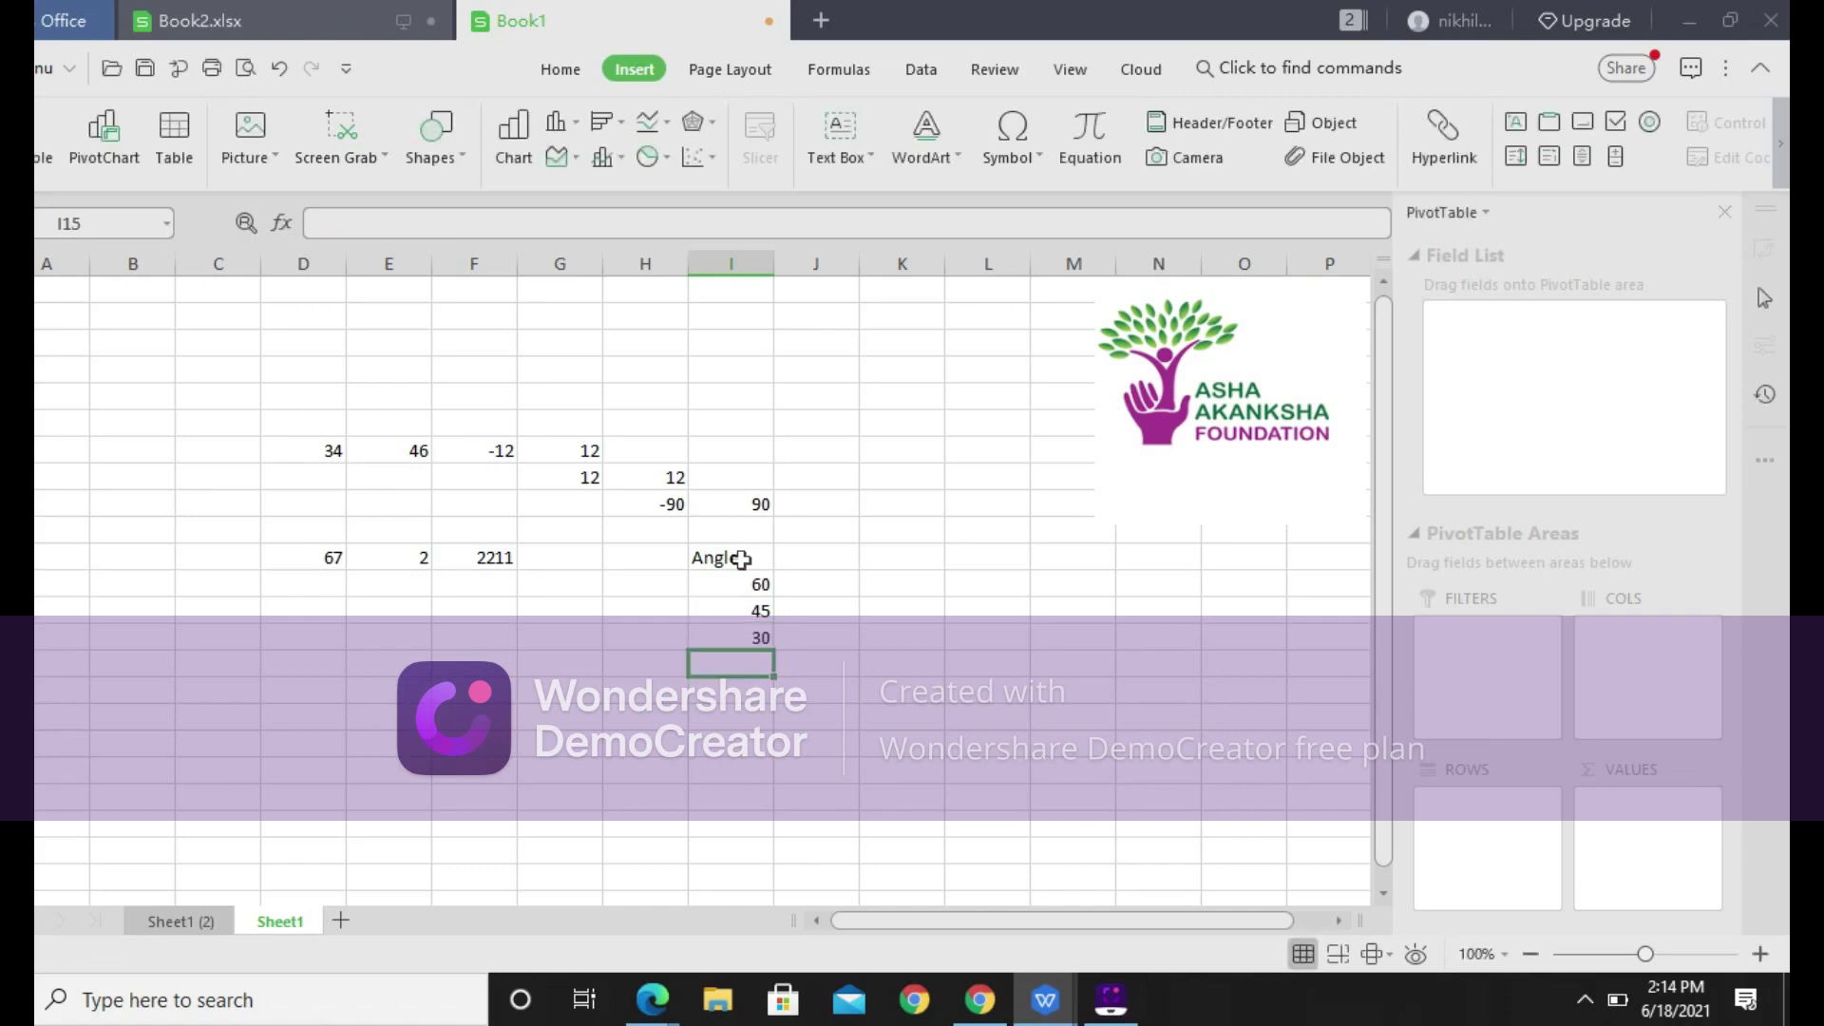
pyautogui.write('90')
pyautogui.press('Return')
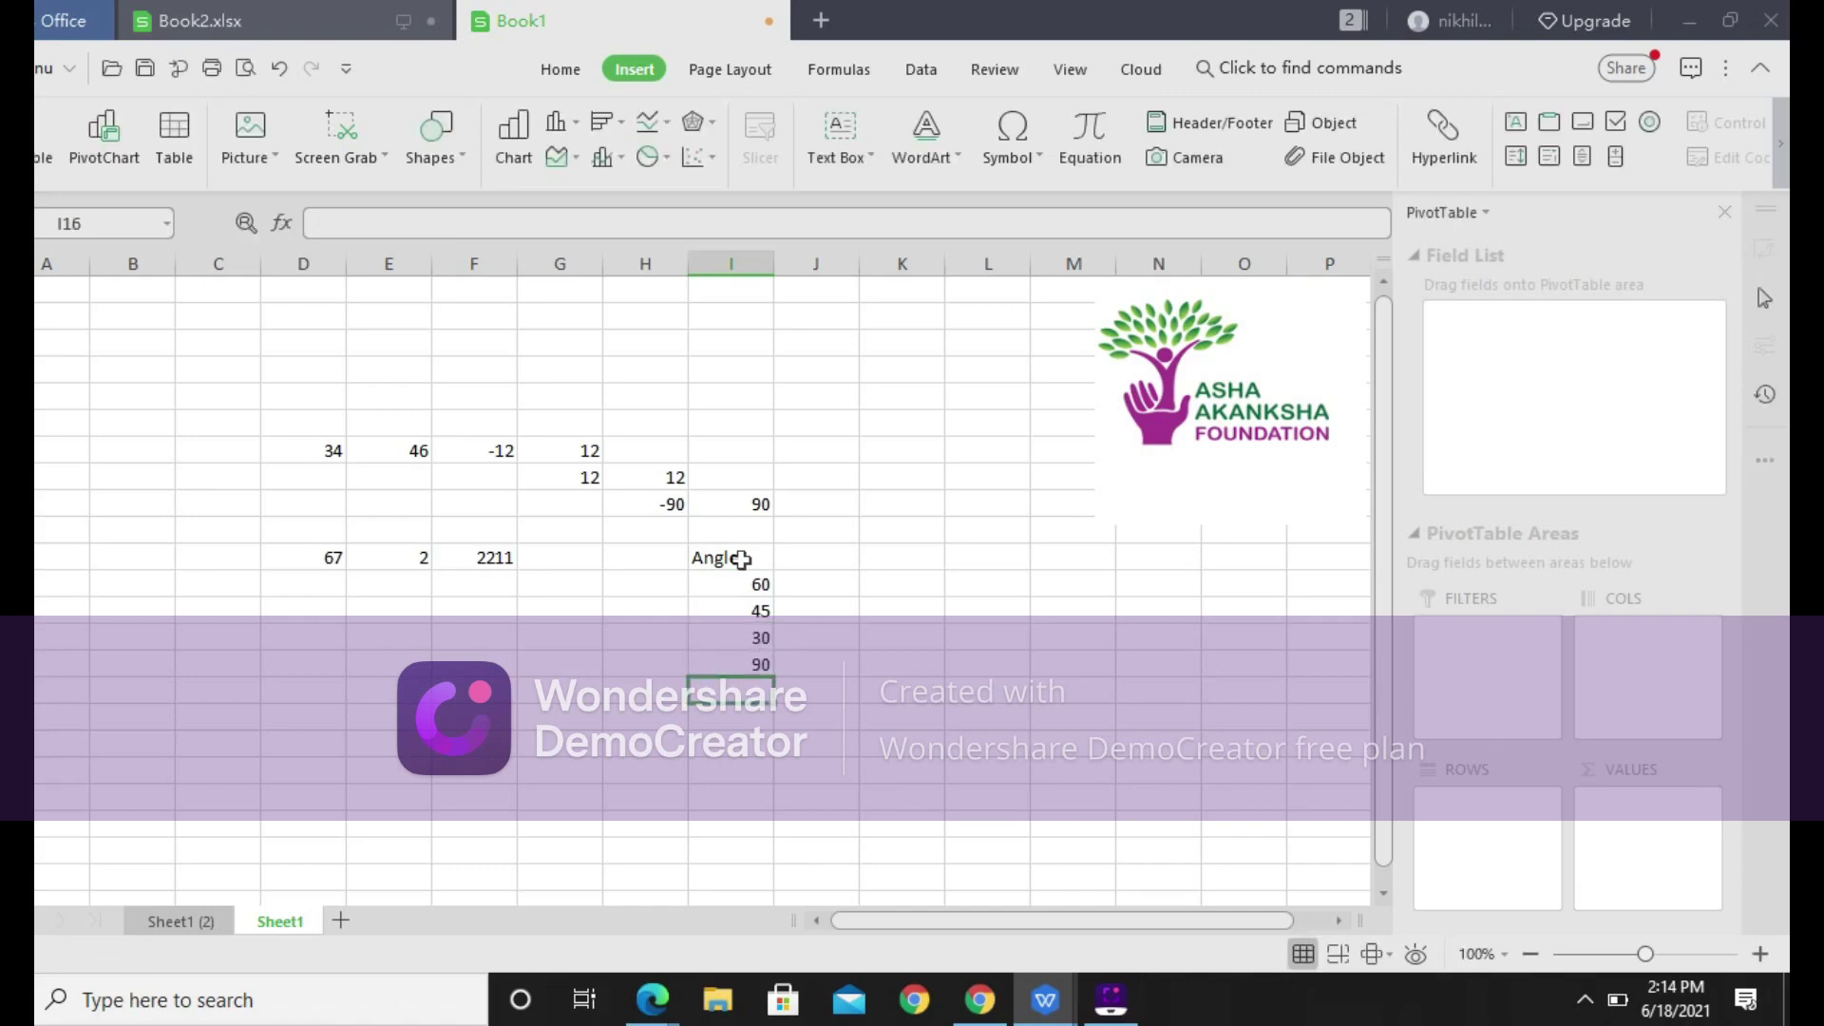
pyautogui.write('0')
pyautogui.press('Return')
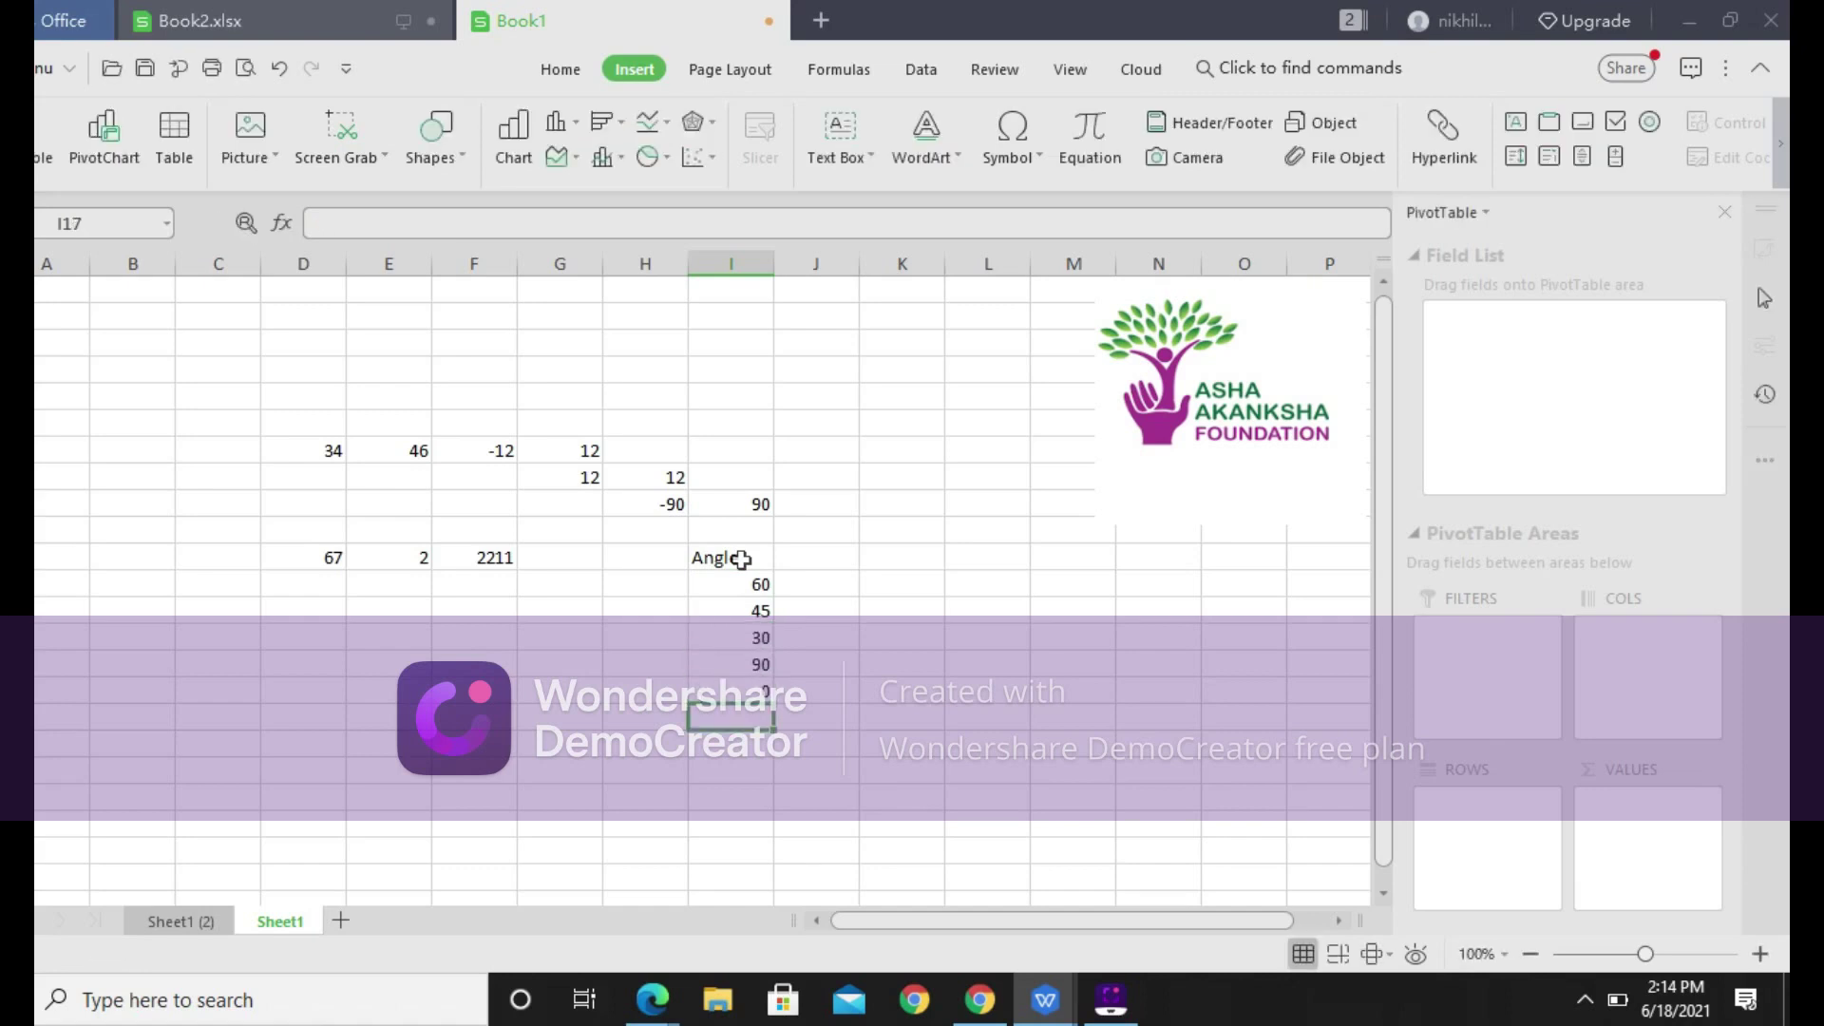
# Extend the angle list with 120, 240 and 300 in cells I17:I19
pyautogui.write('1')
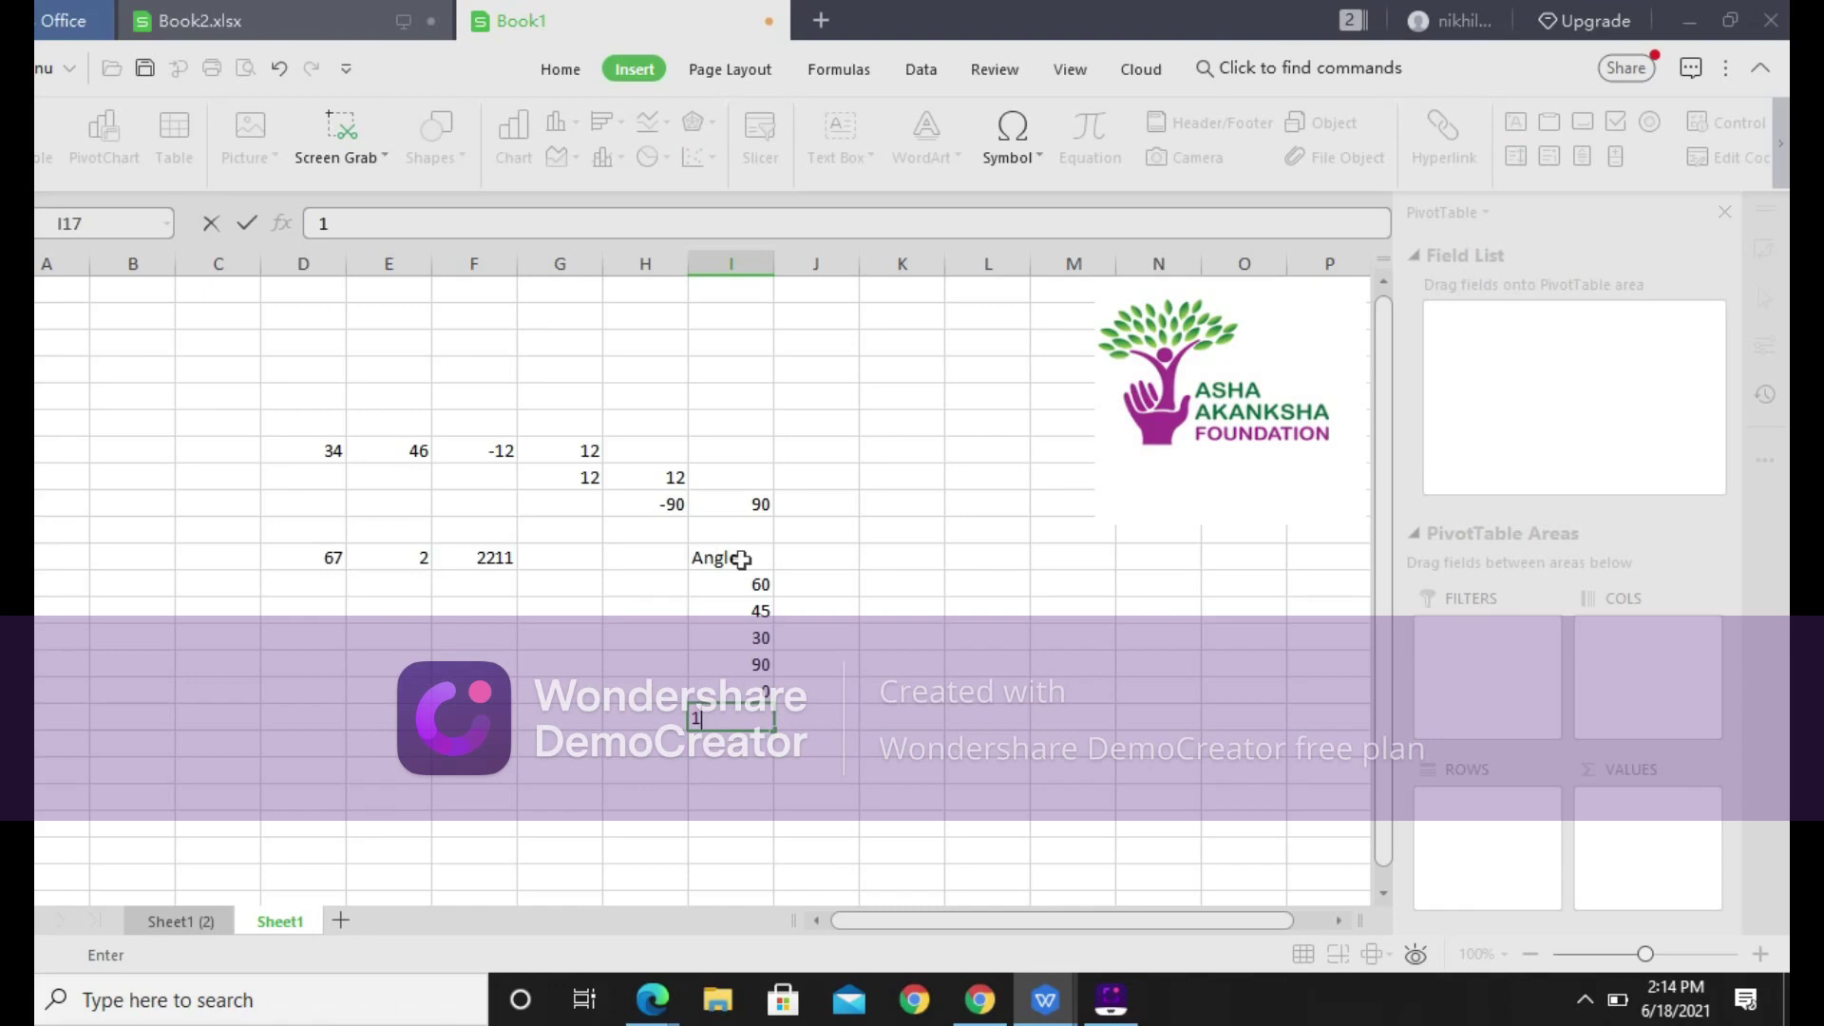
pyautogui.write('20')
pyautogui.press('Return')
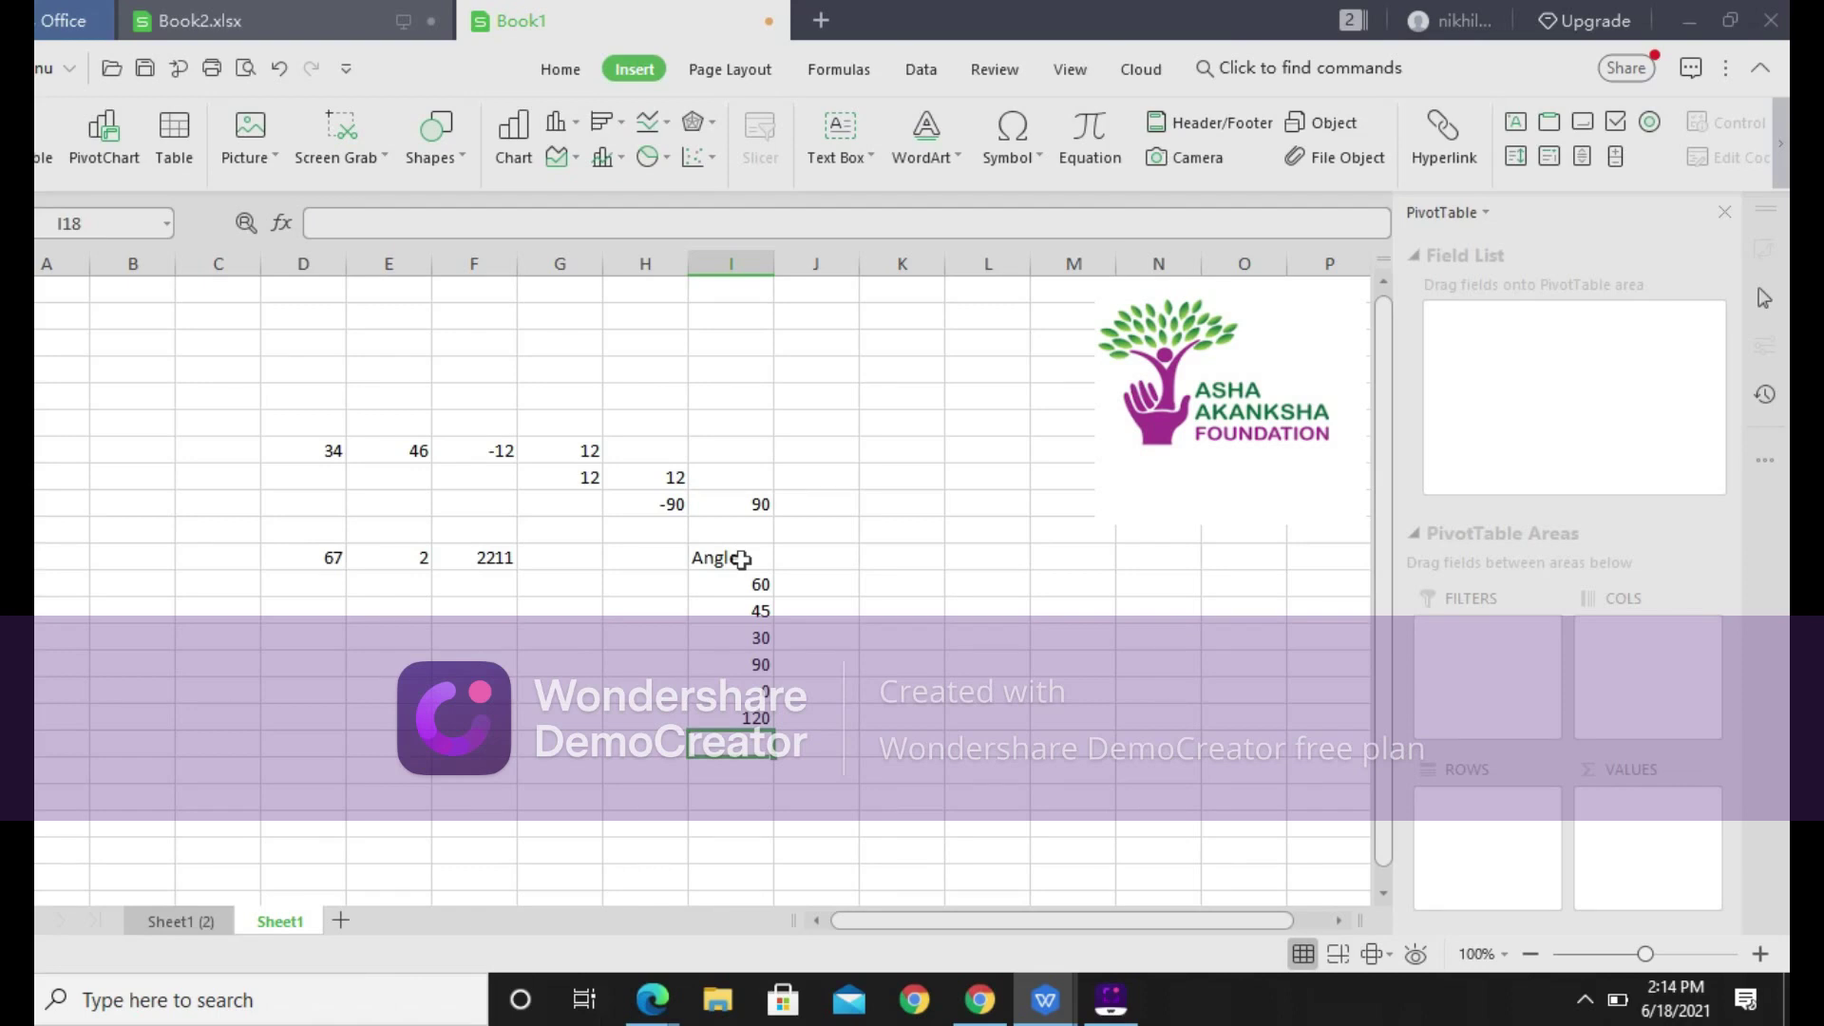
pyautogui.write('240')
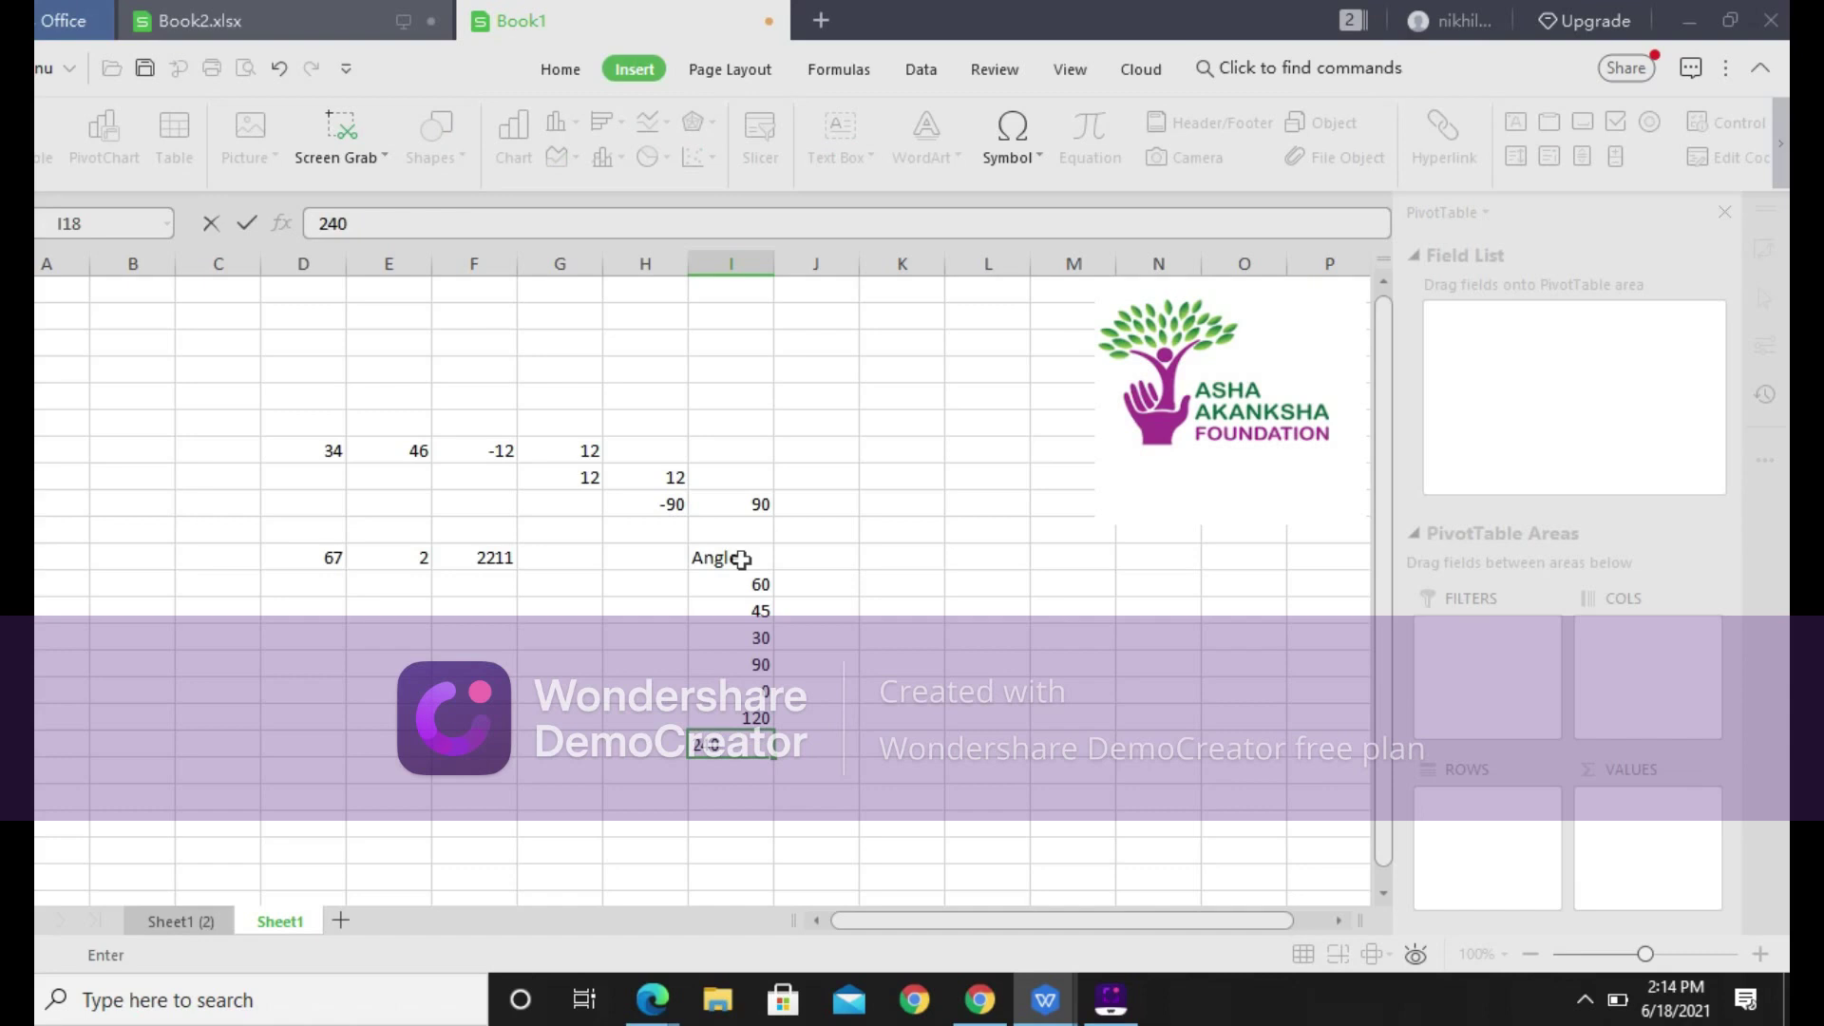
pyautogui.press('Return')
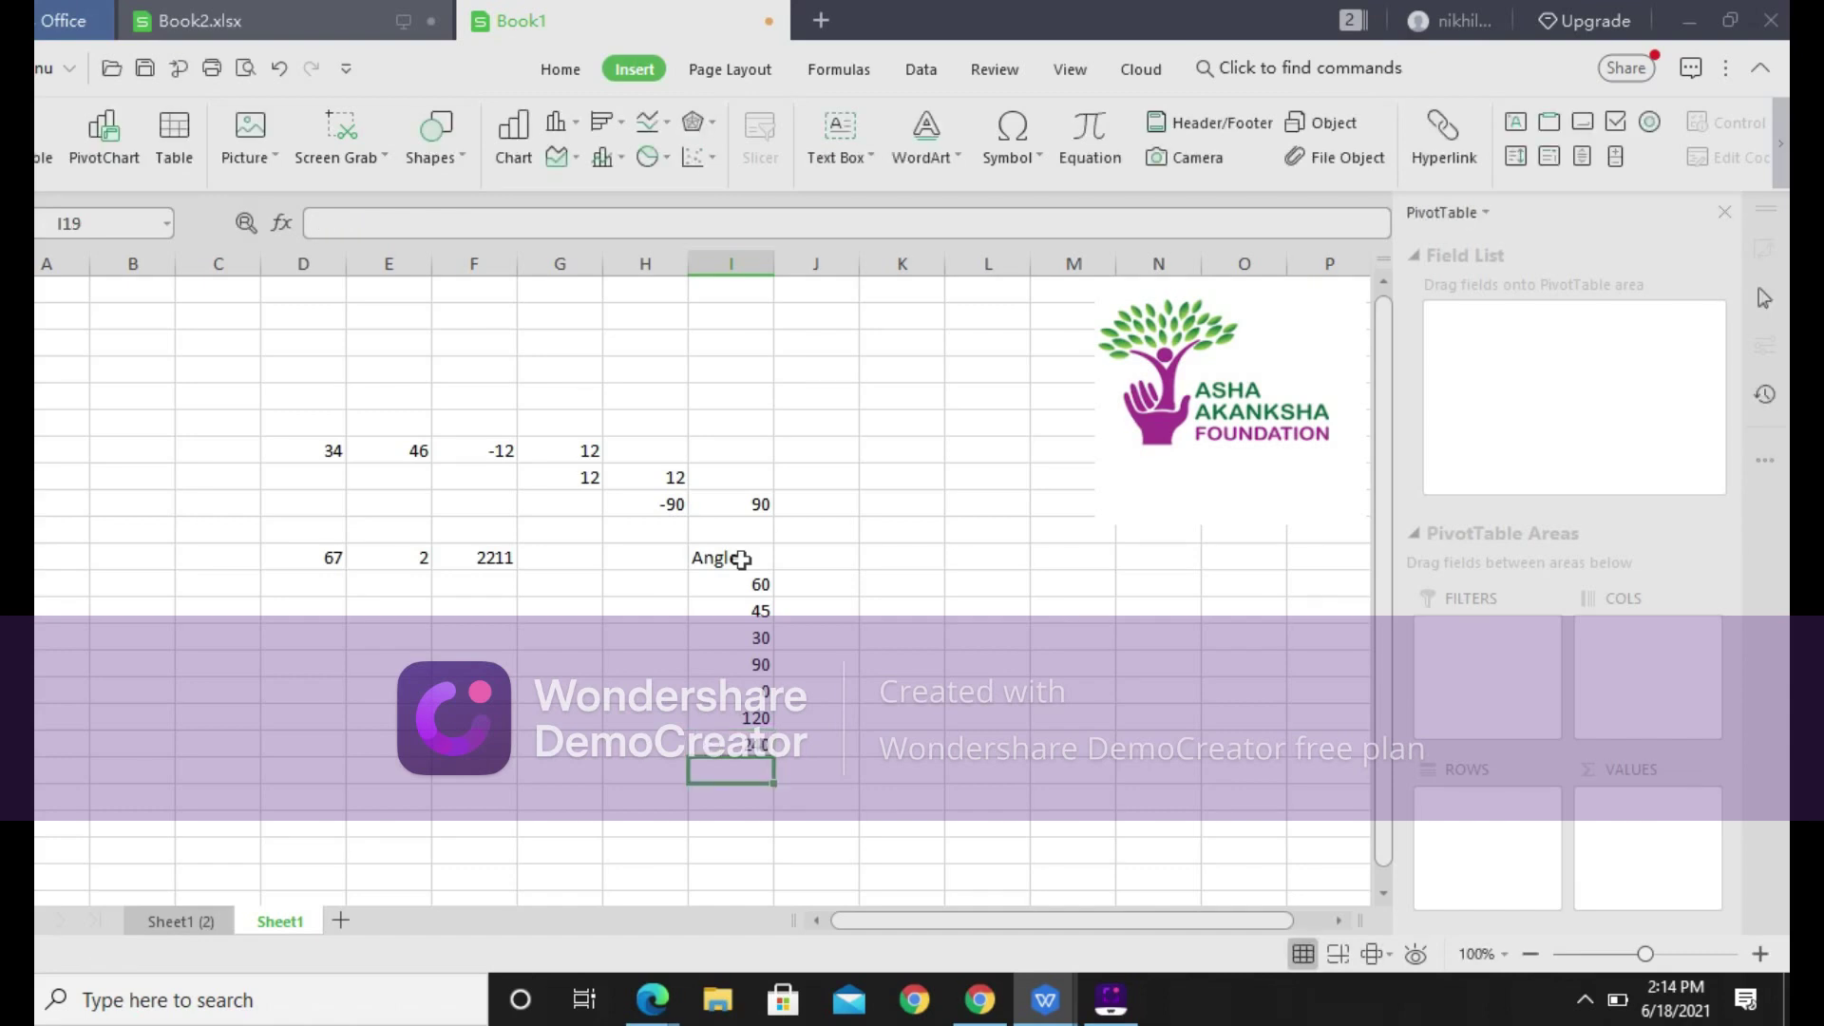
pyautogui.write('300')
pyautogui.press('Return')
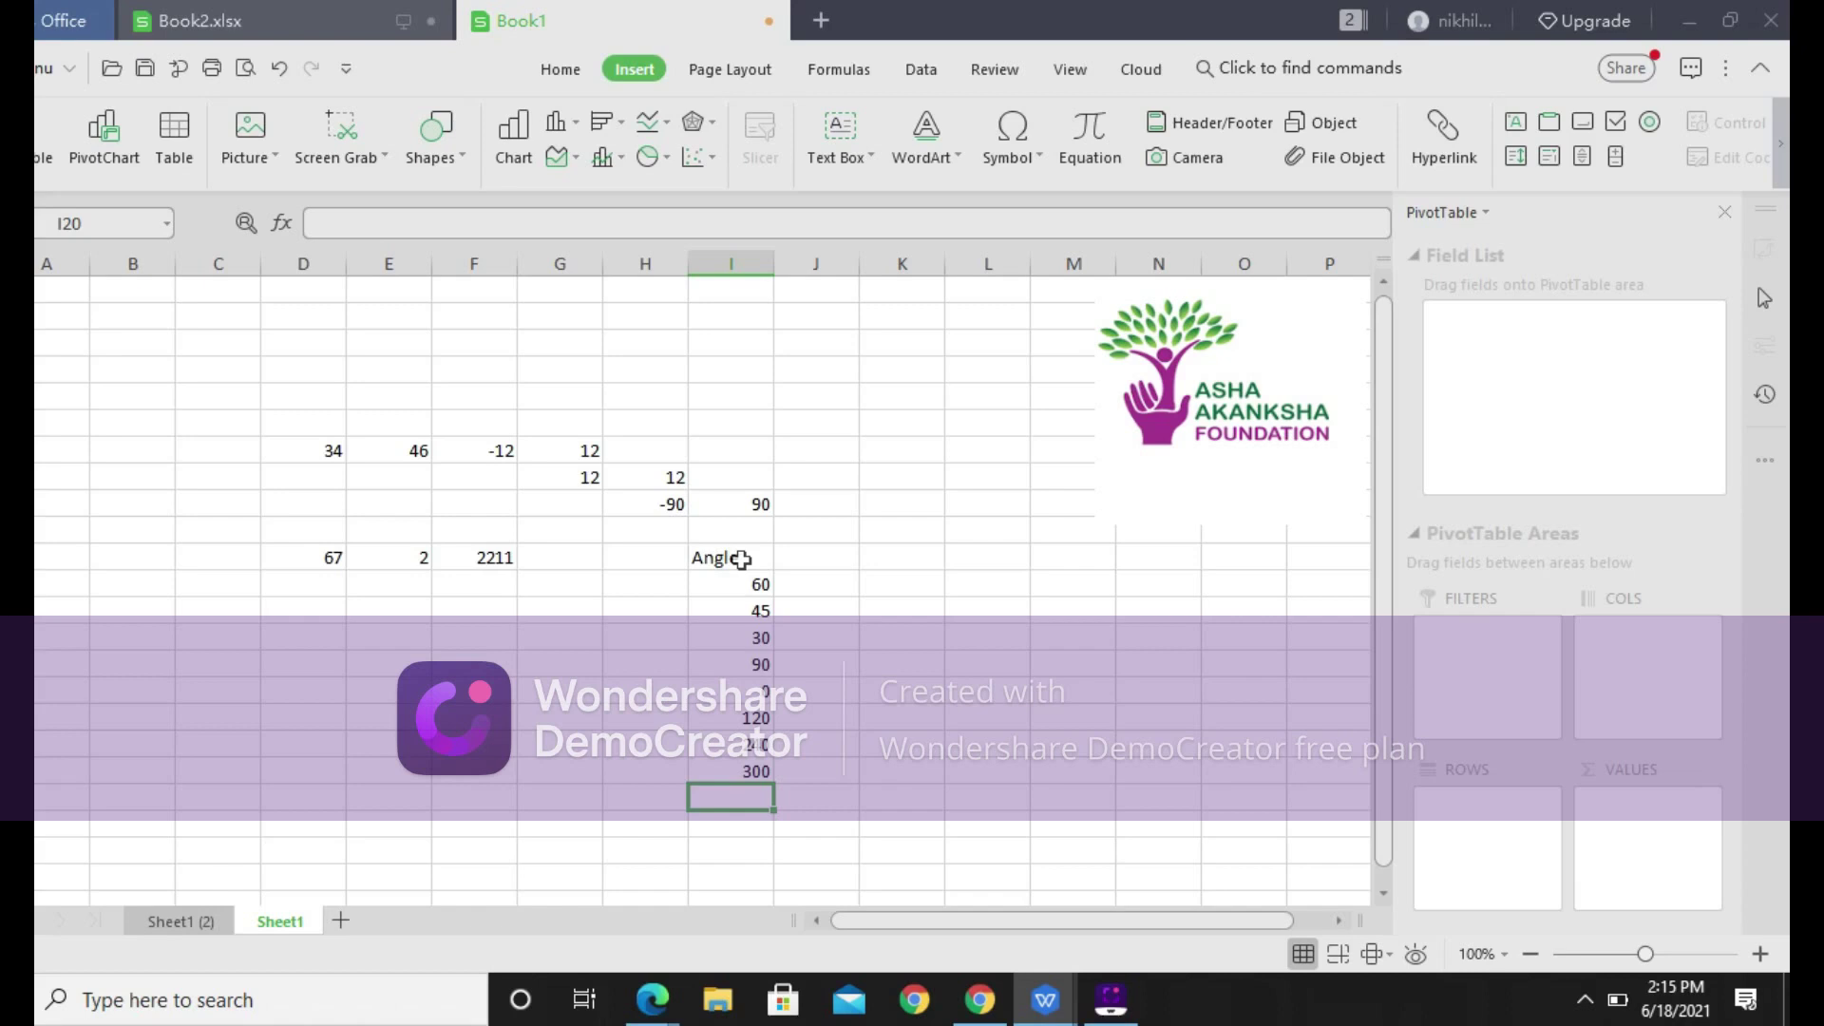
# Calculate the sine of the angle in I12, converted from degrees, by entering =SIN(I12*pi()/180) in cell K12
pyautogui.click(895, 578)
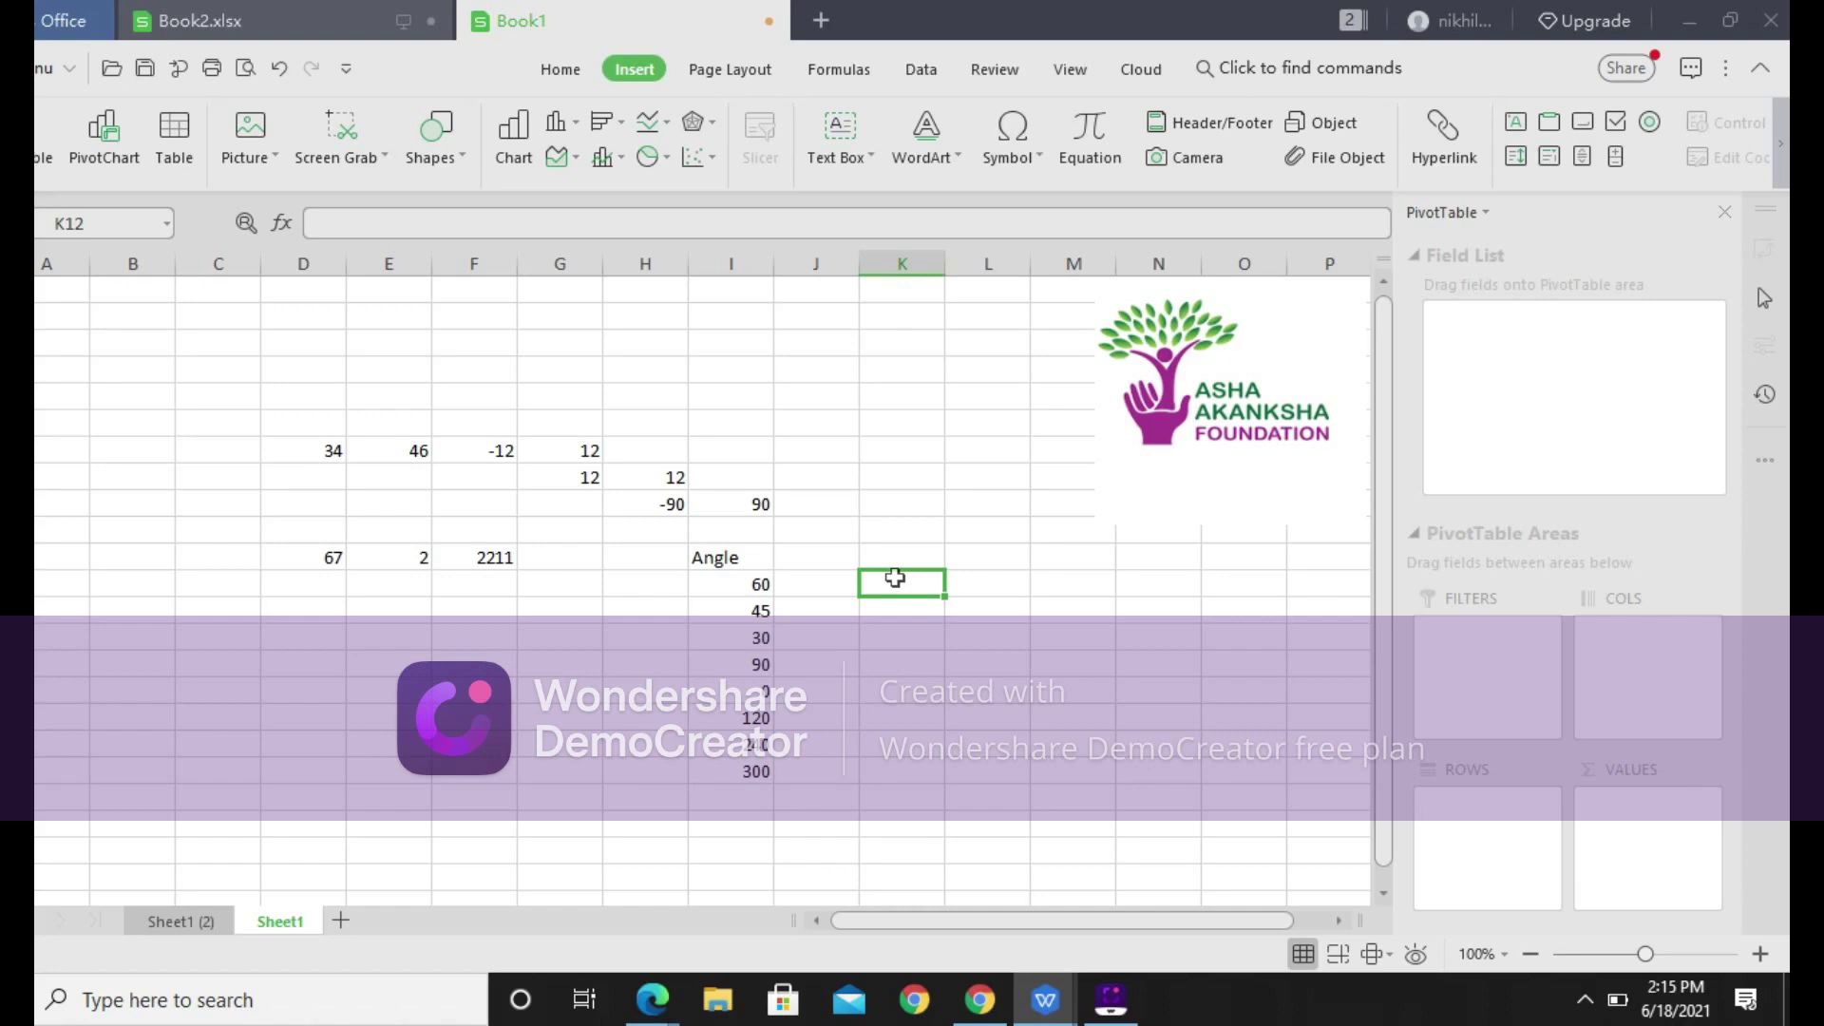
pyautogui.write('=')
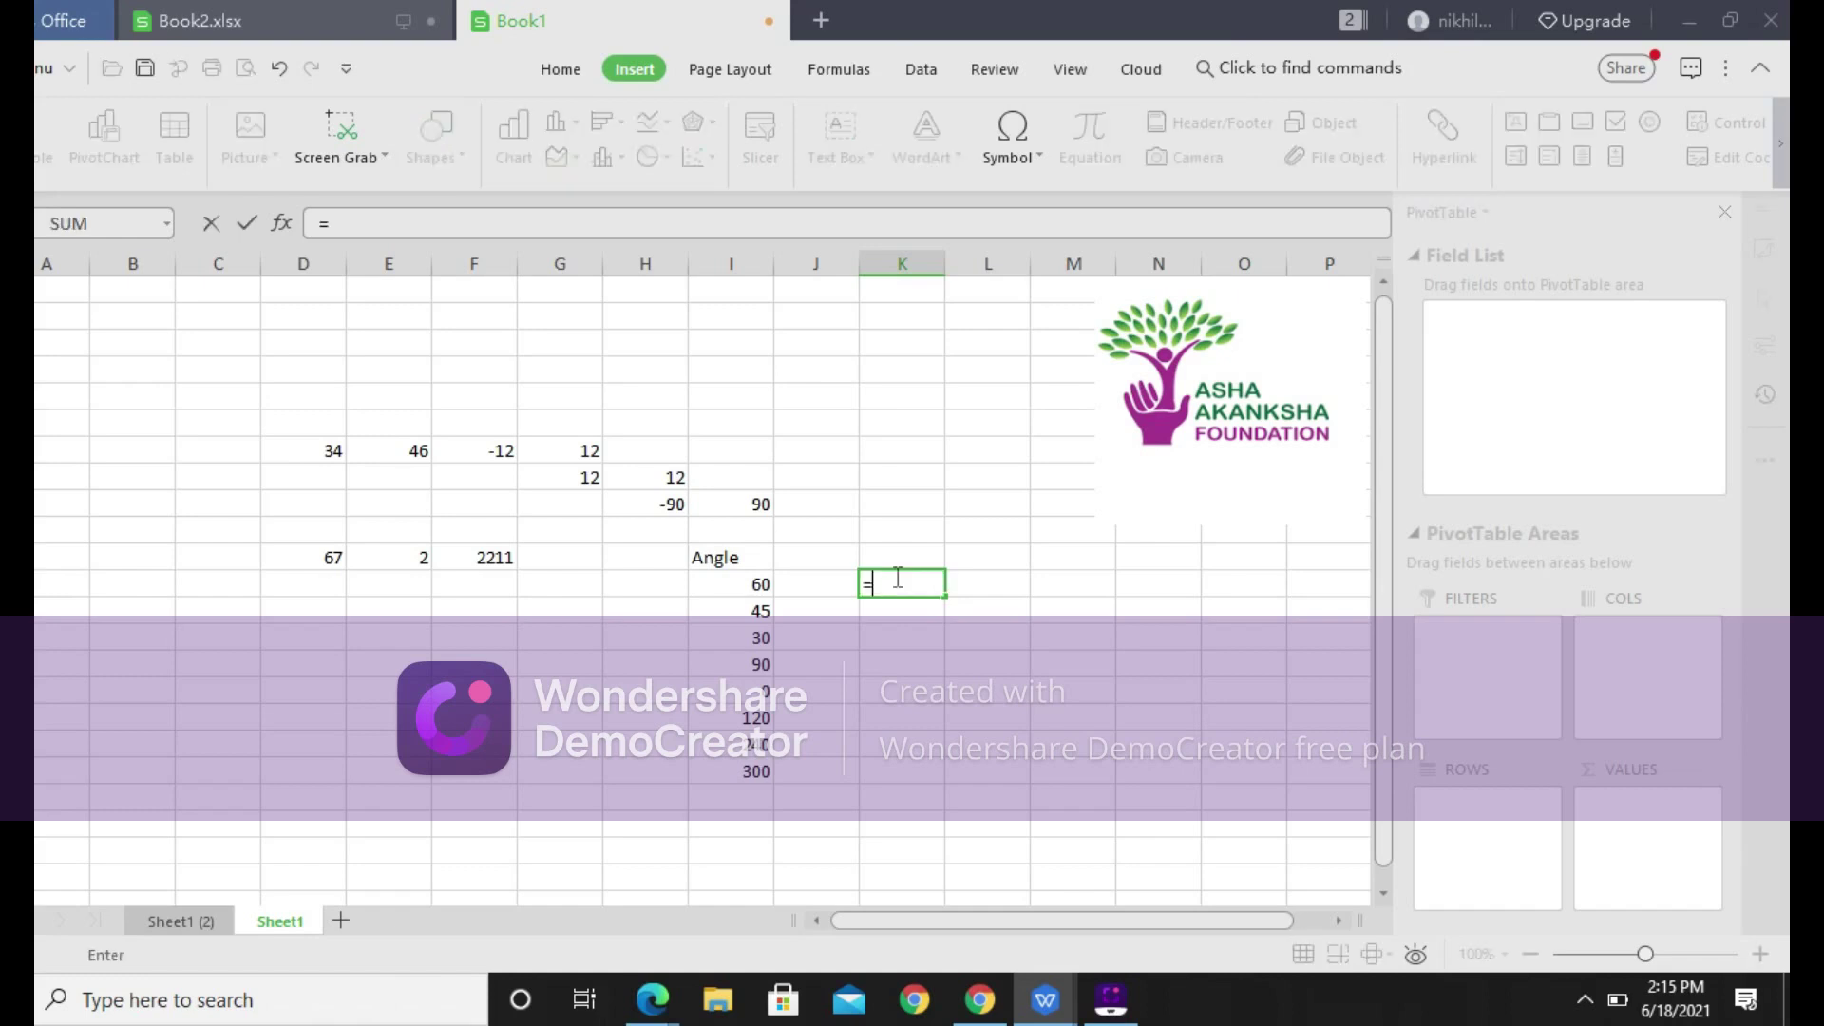
pyautogui.write('SIN')
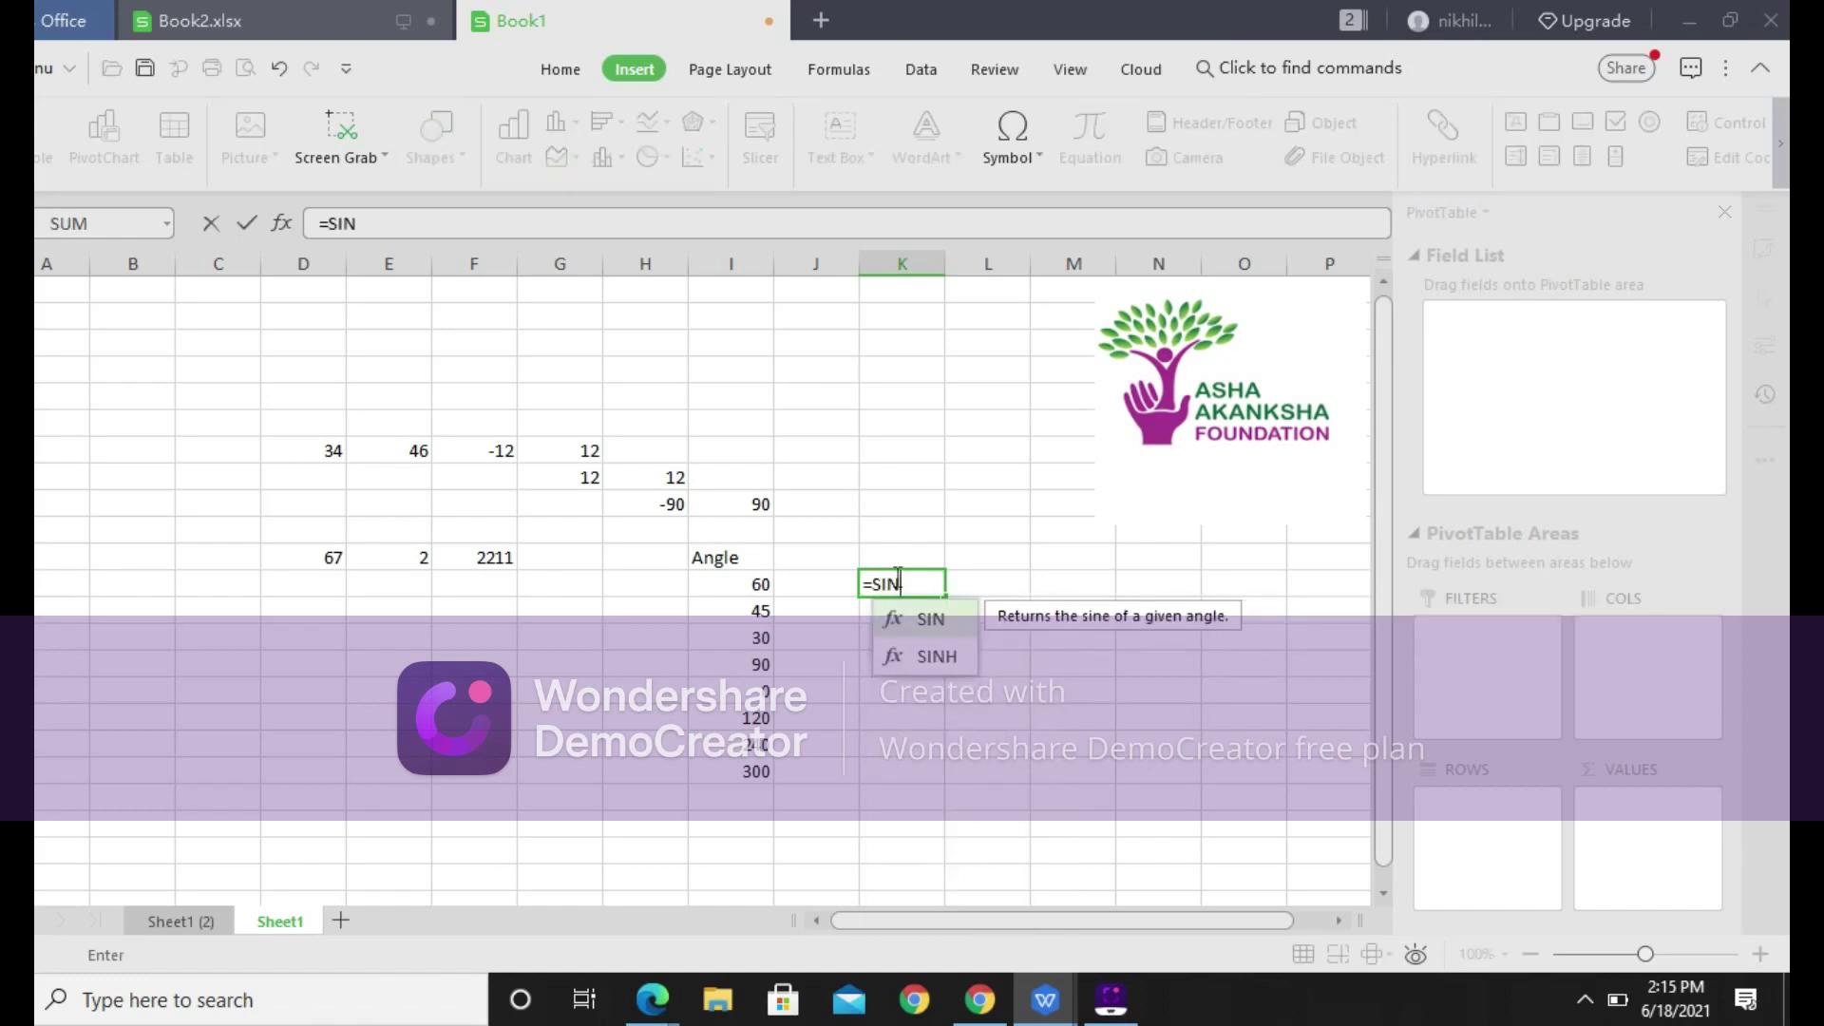
pyautogui.write('(')
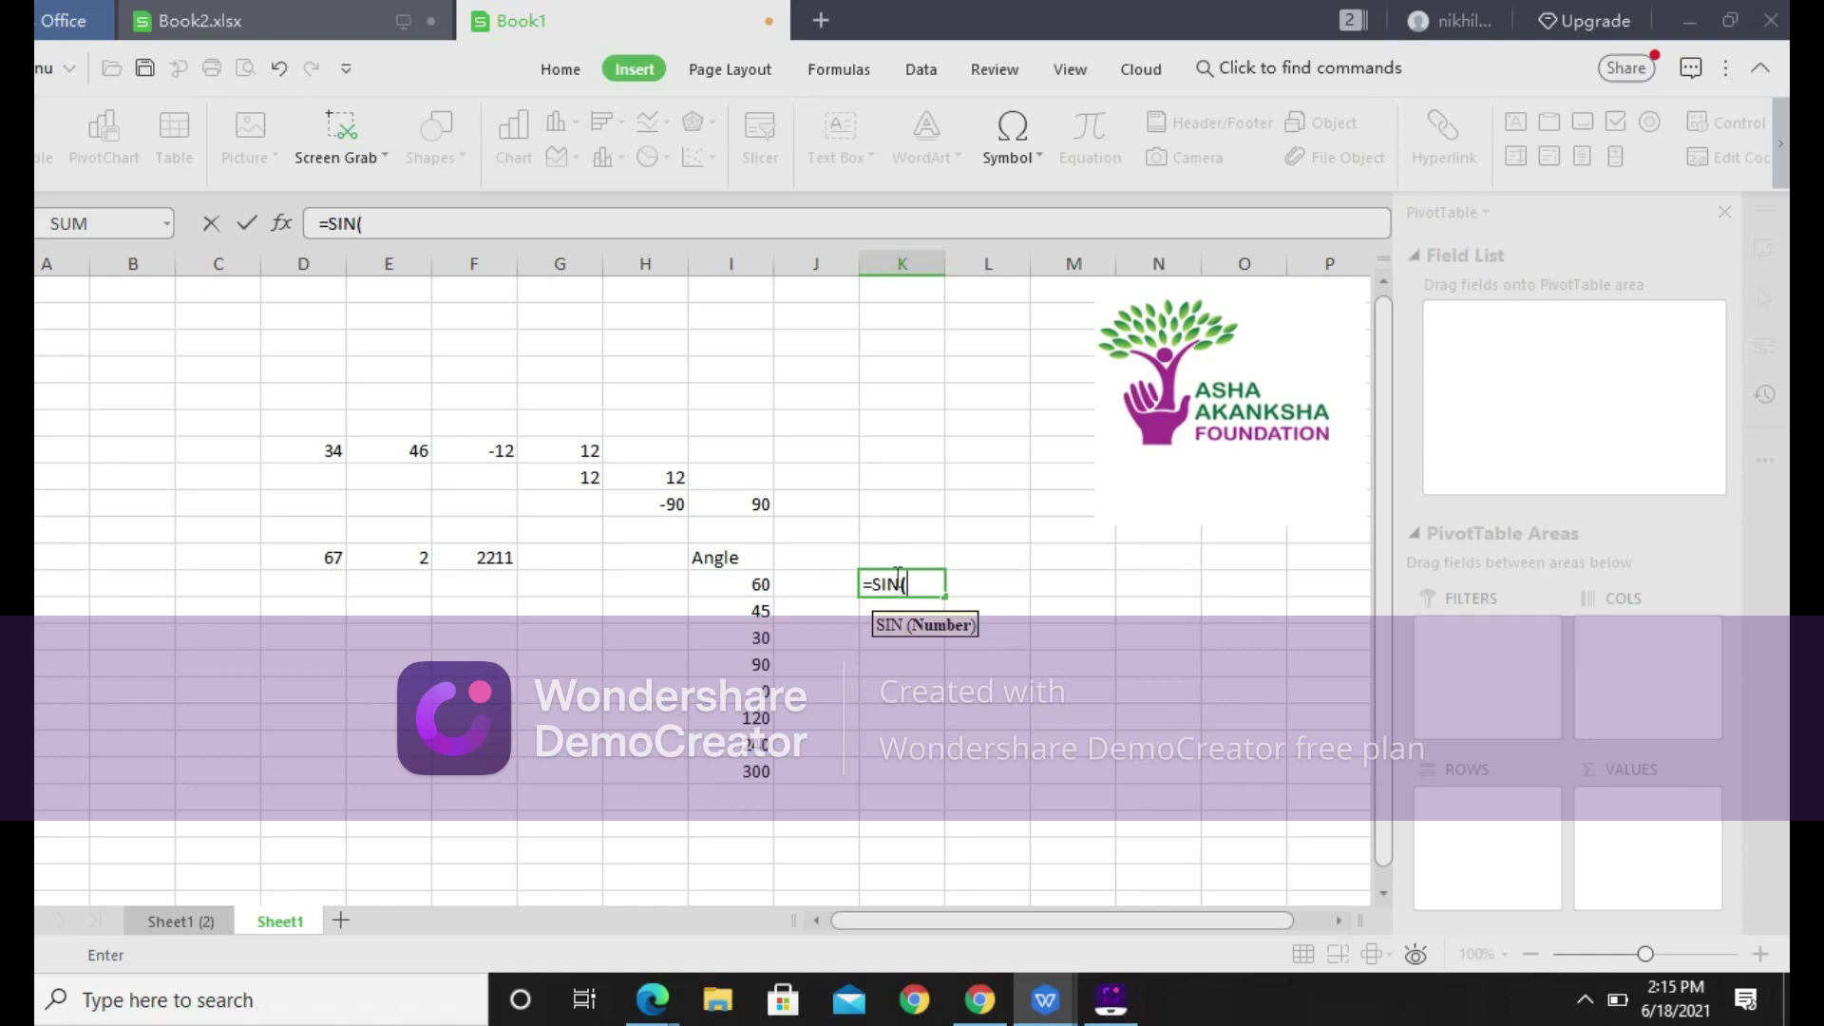
pyautogui.click(742, 587)
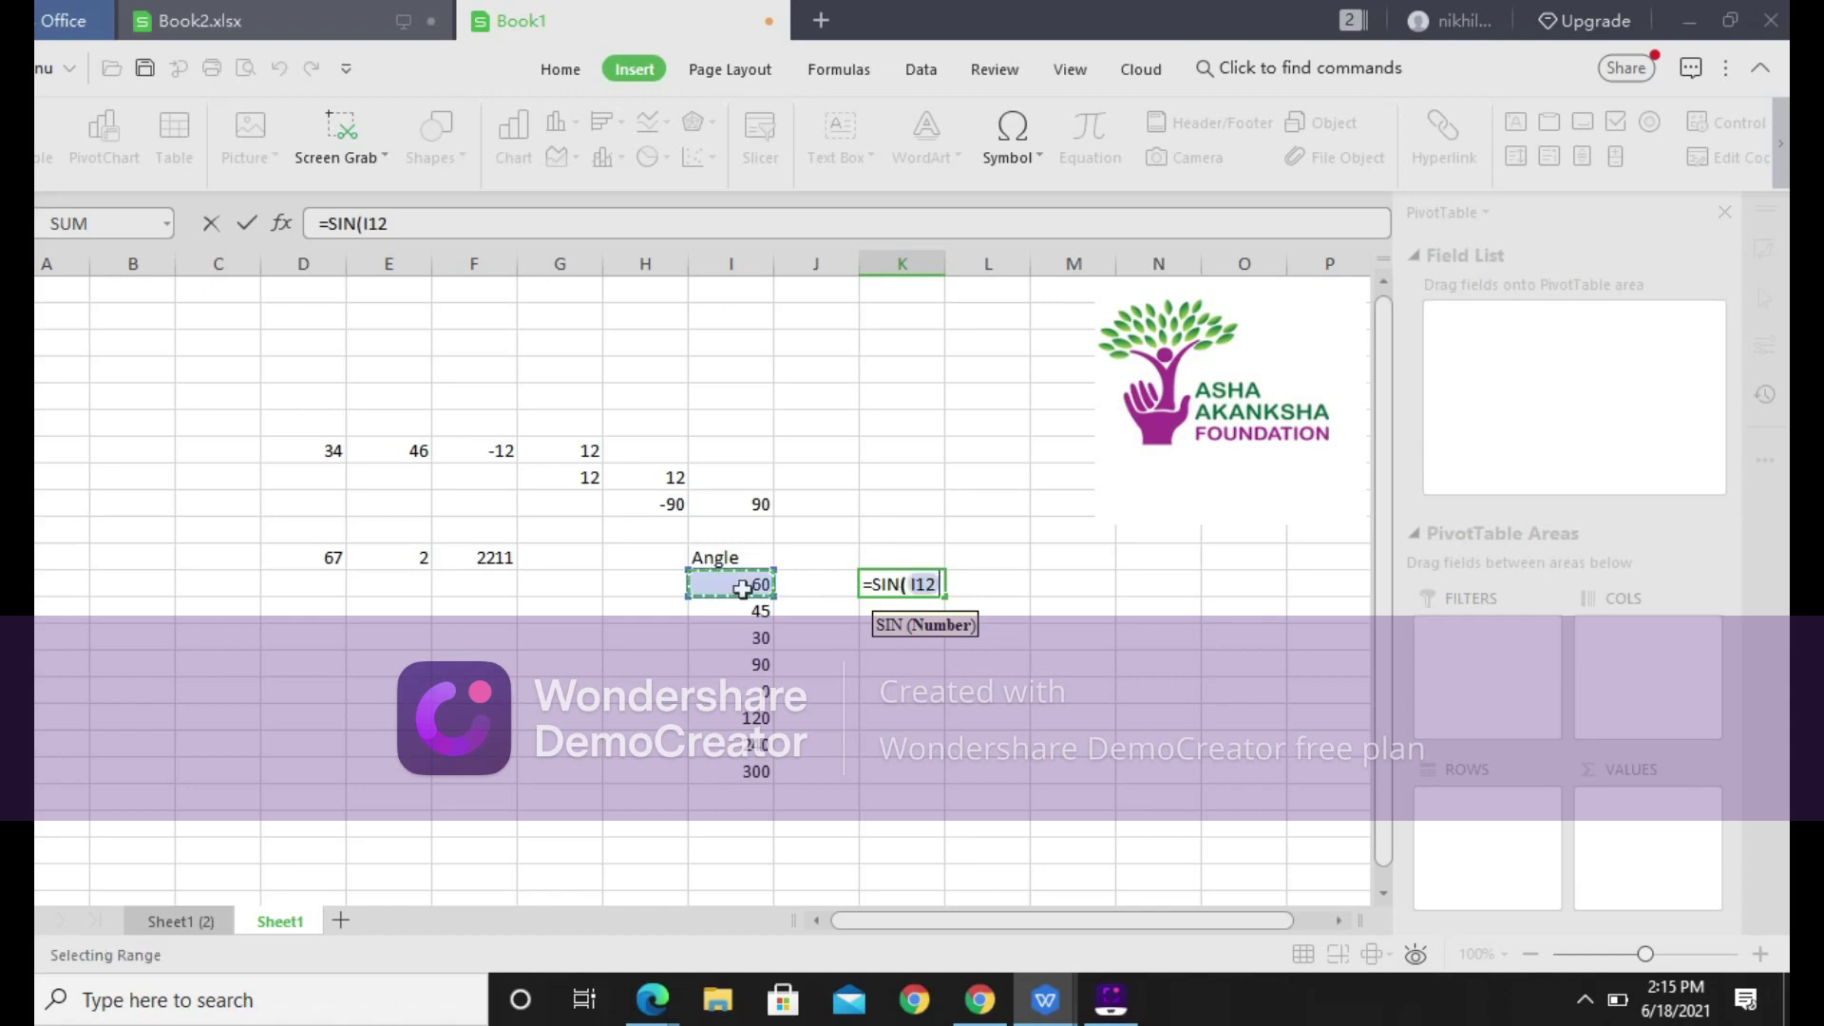
pyautogui.write('*')
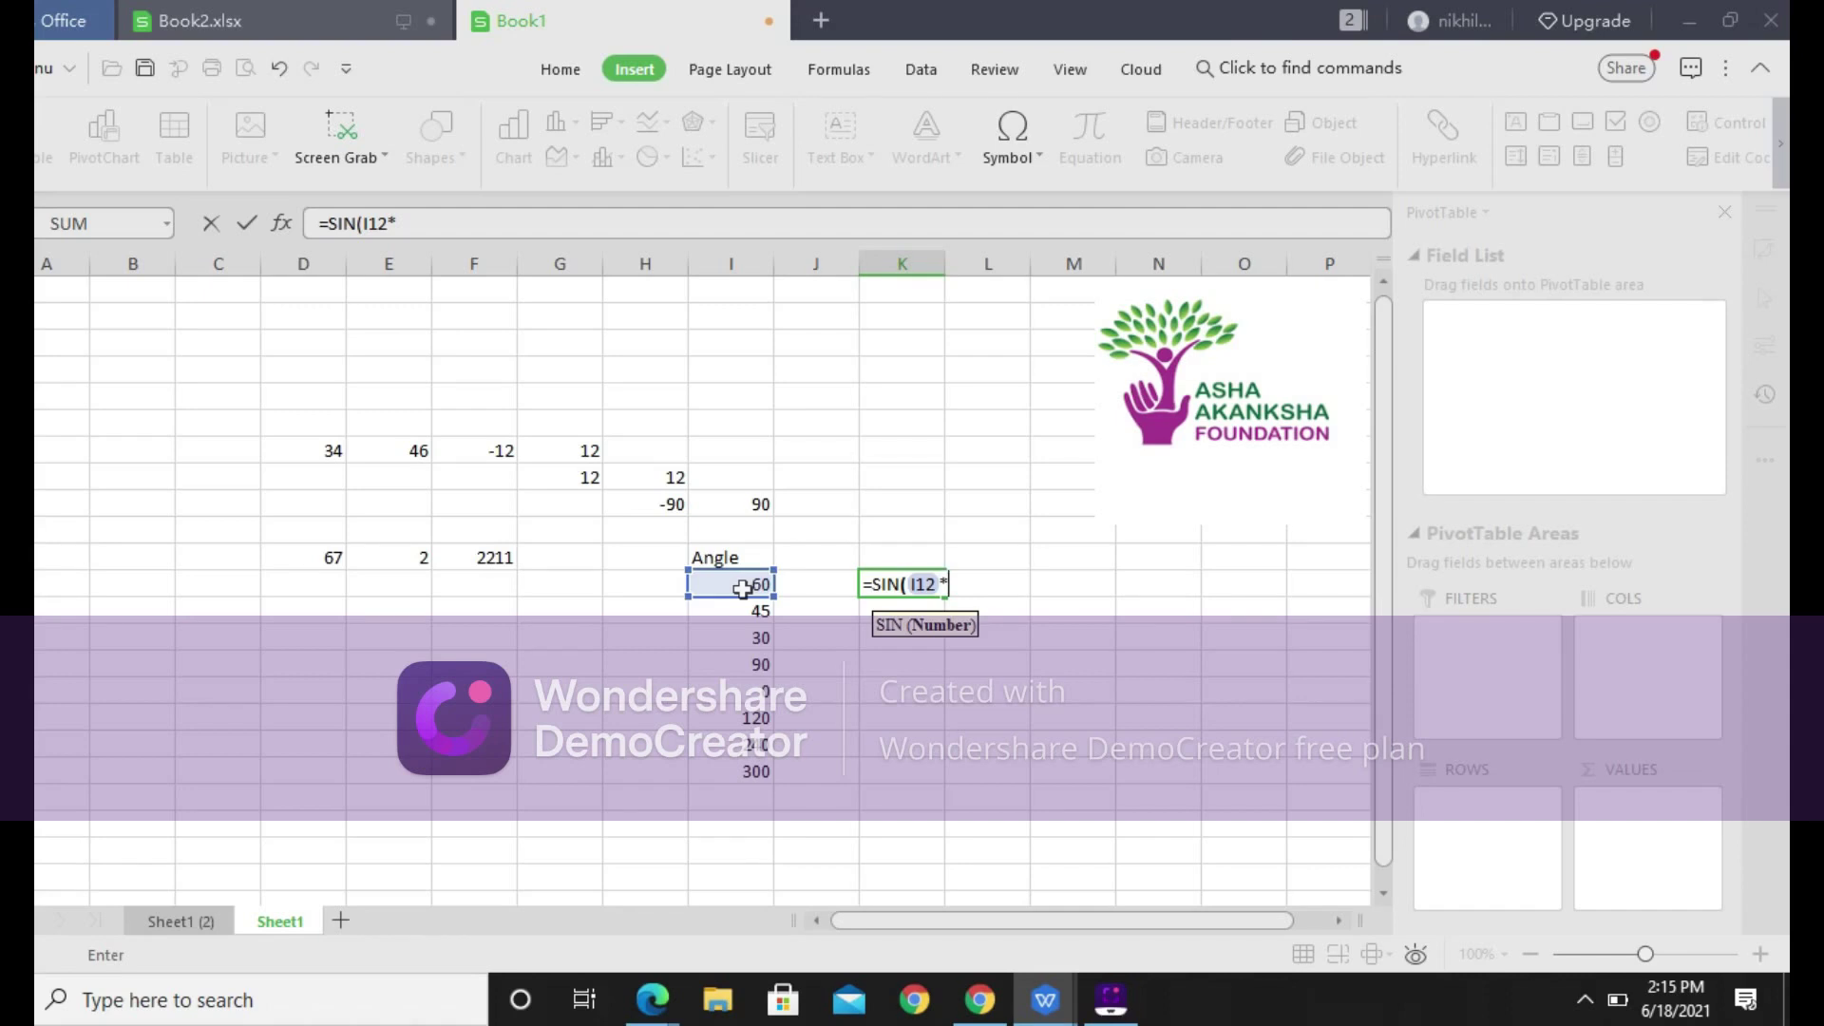
pyautogui.write('pi(')
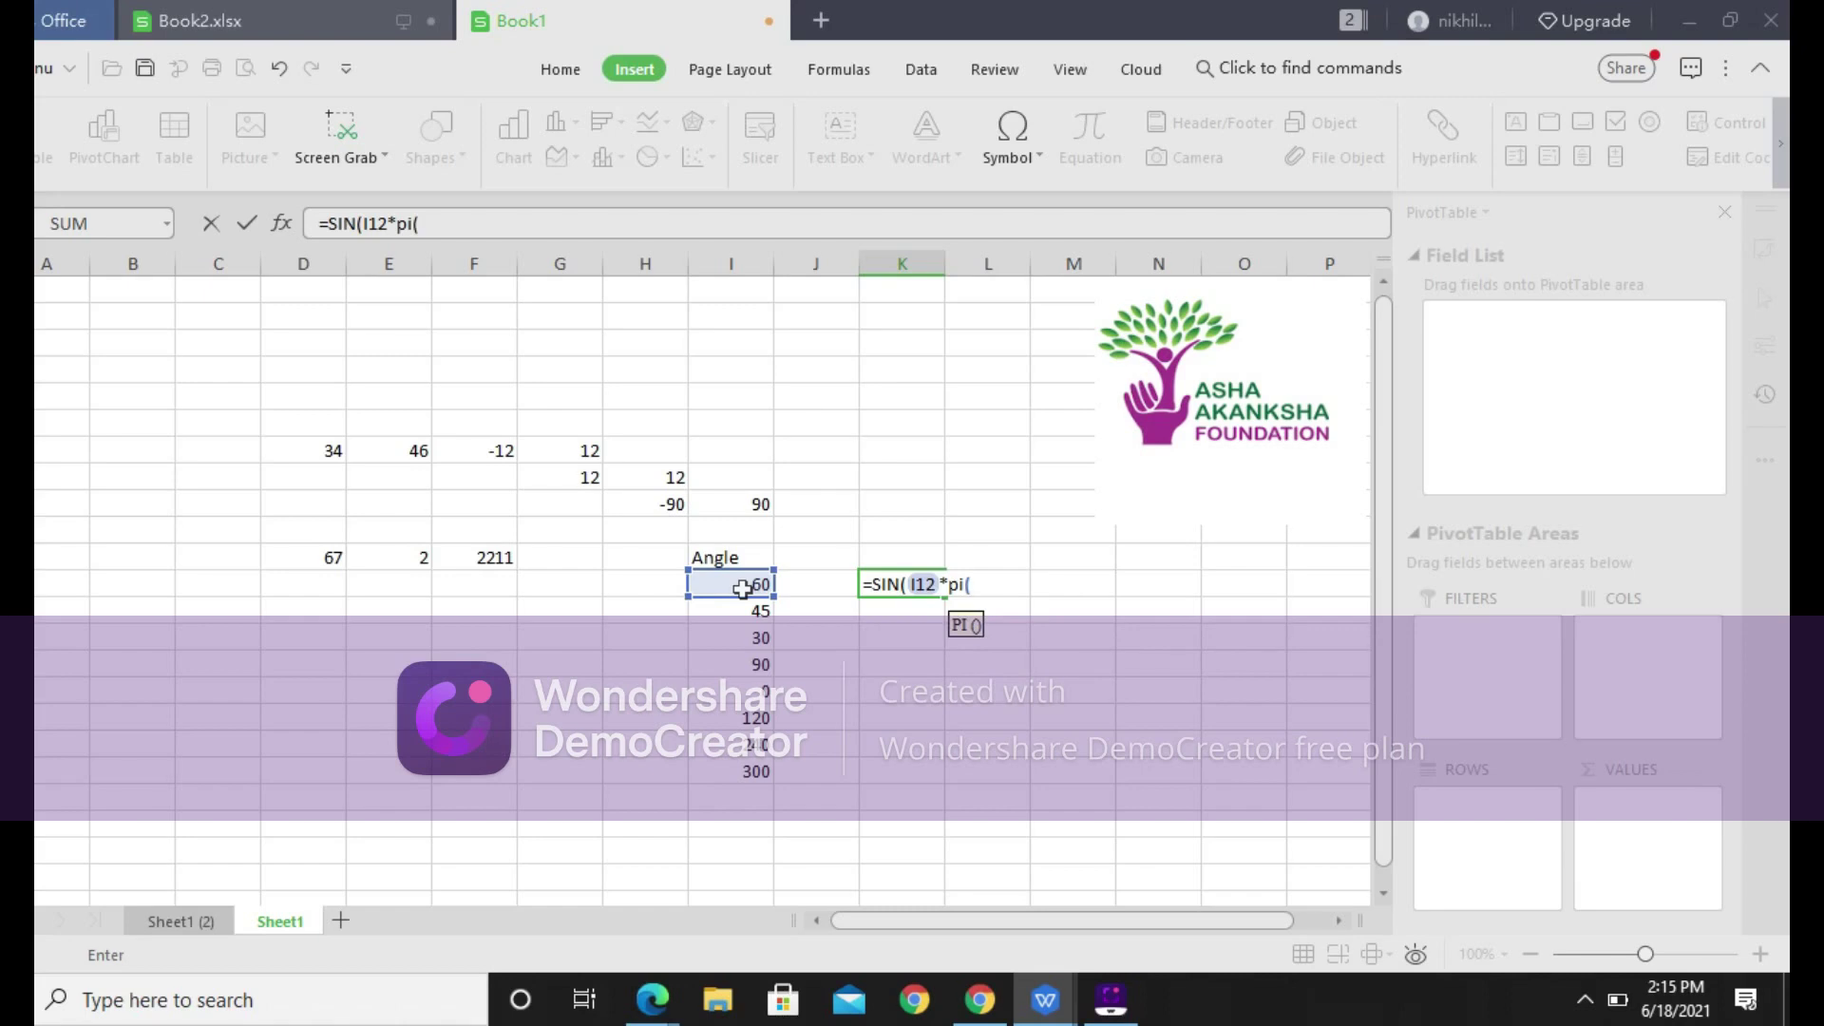
pyautogui.write(')/180)')
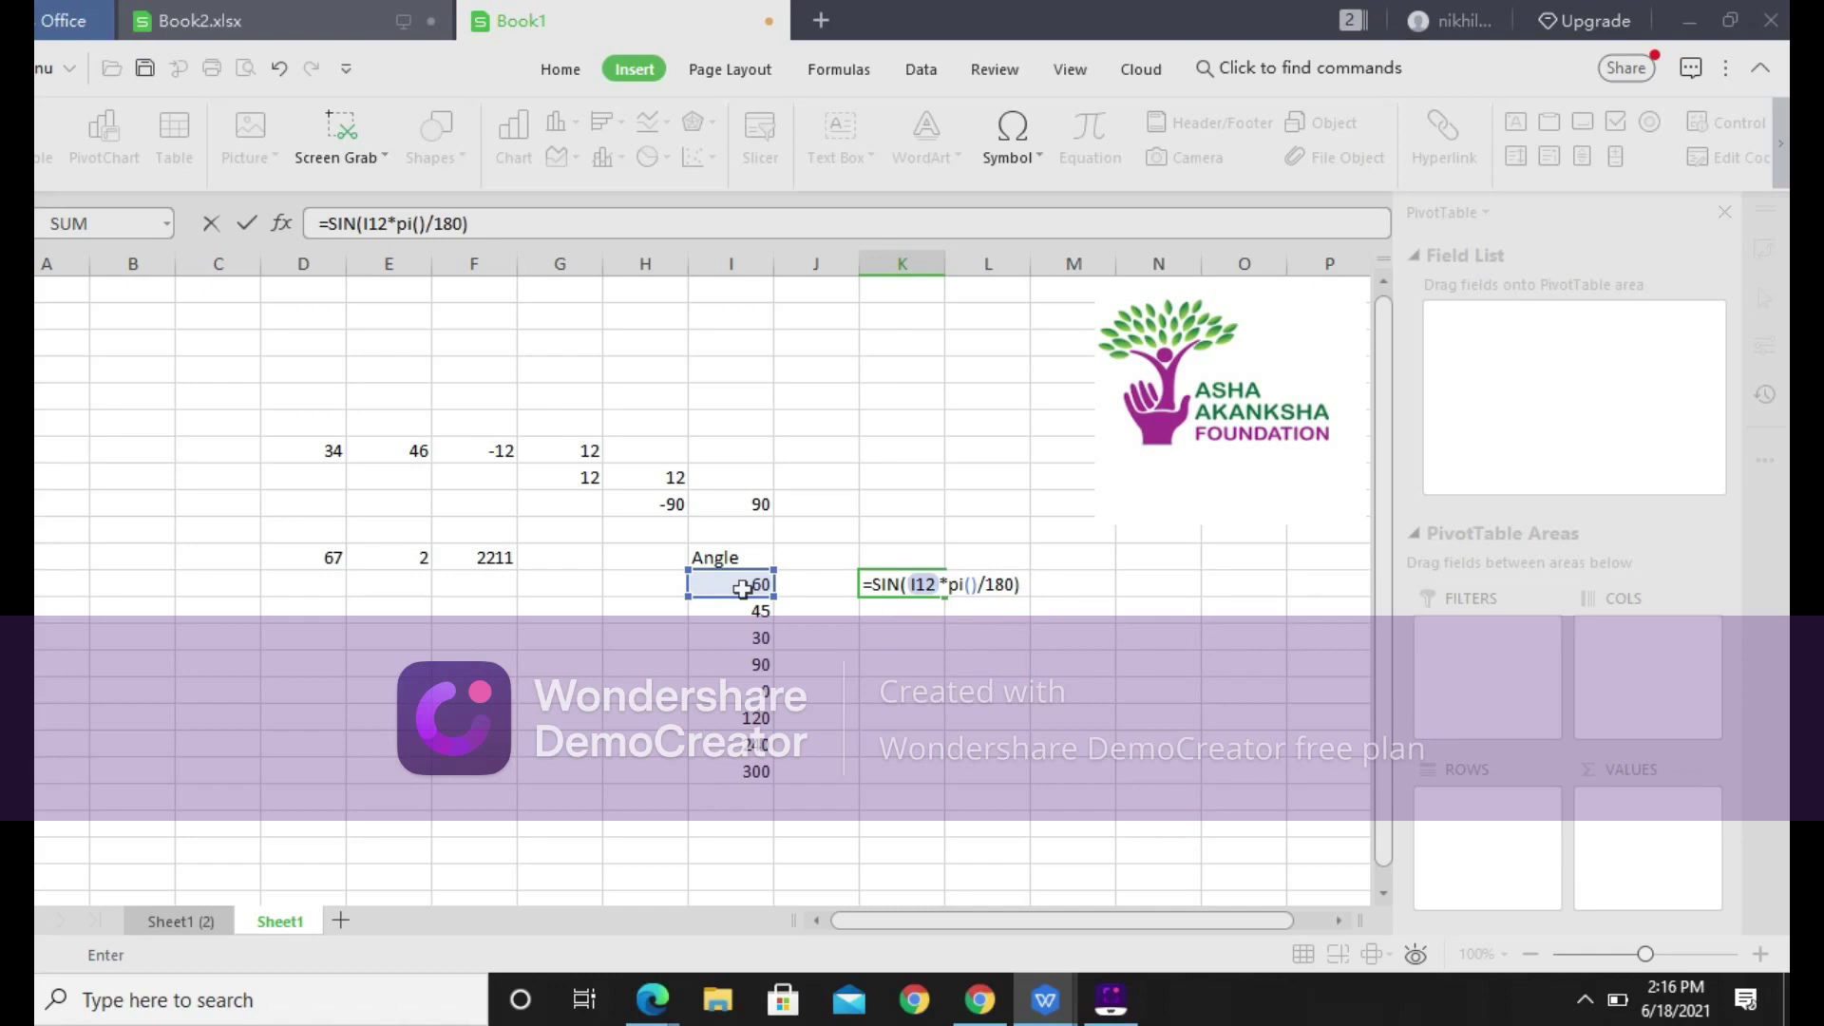
pyautogui.press('Return')
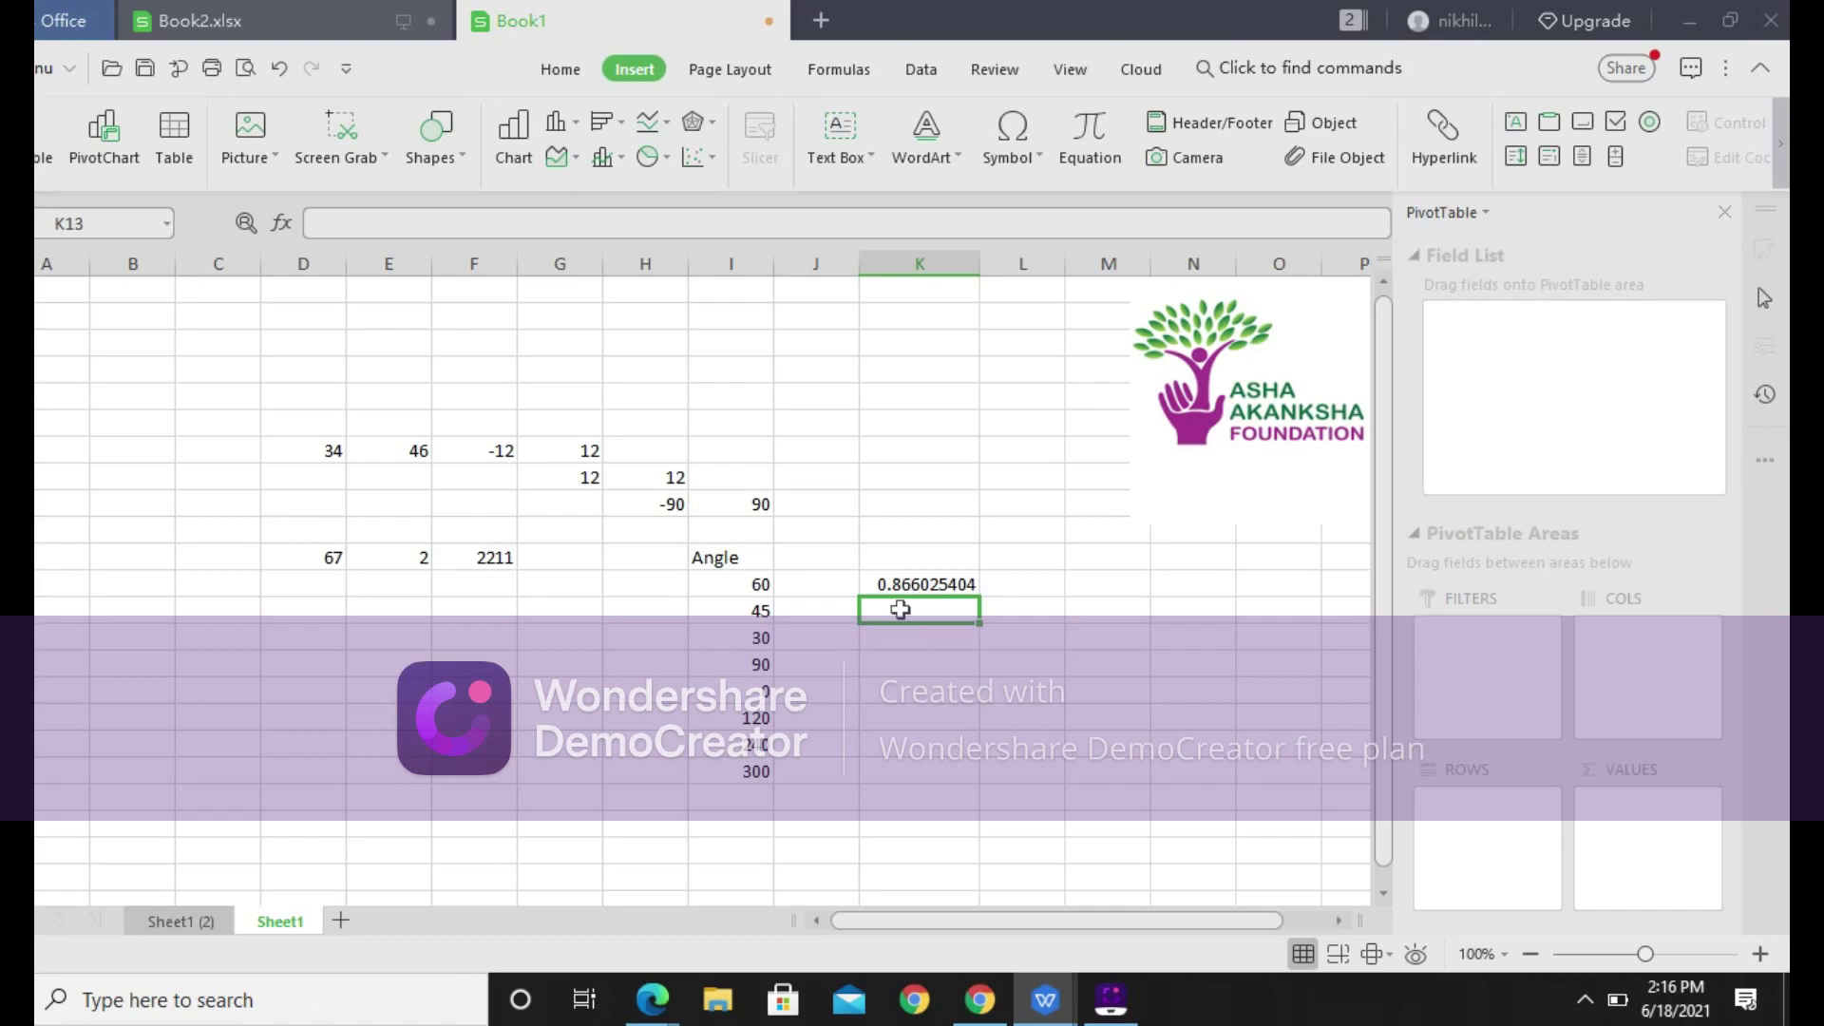
# Calculate the sine of the angle in I19, converted from degrees with *pi()/180, in cell K13
pyautogui.write('=')
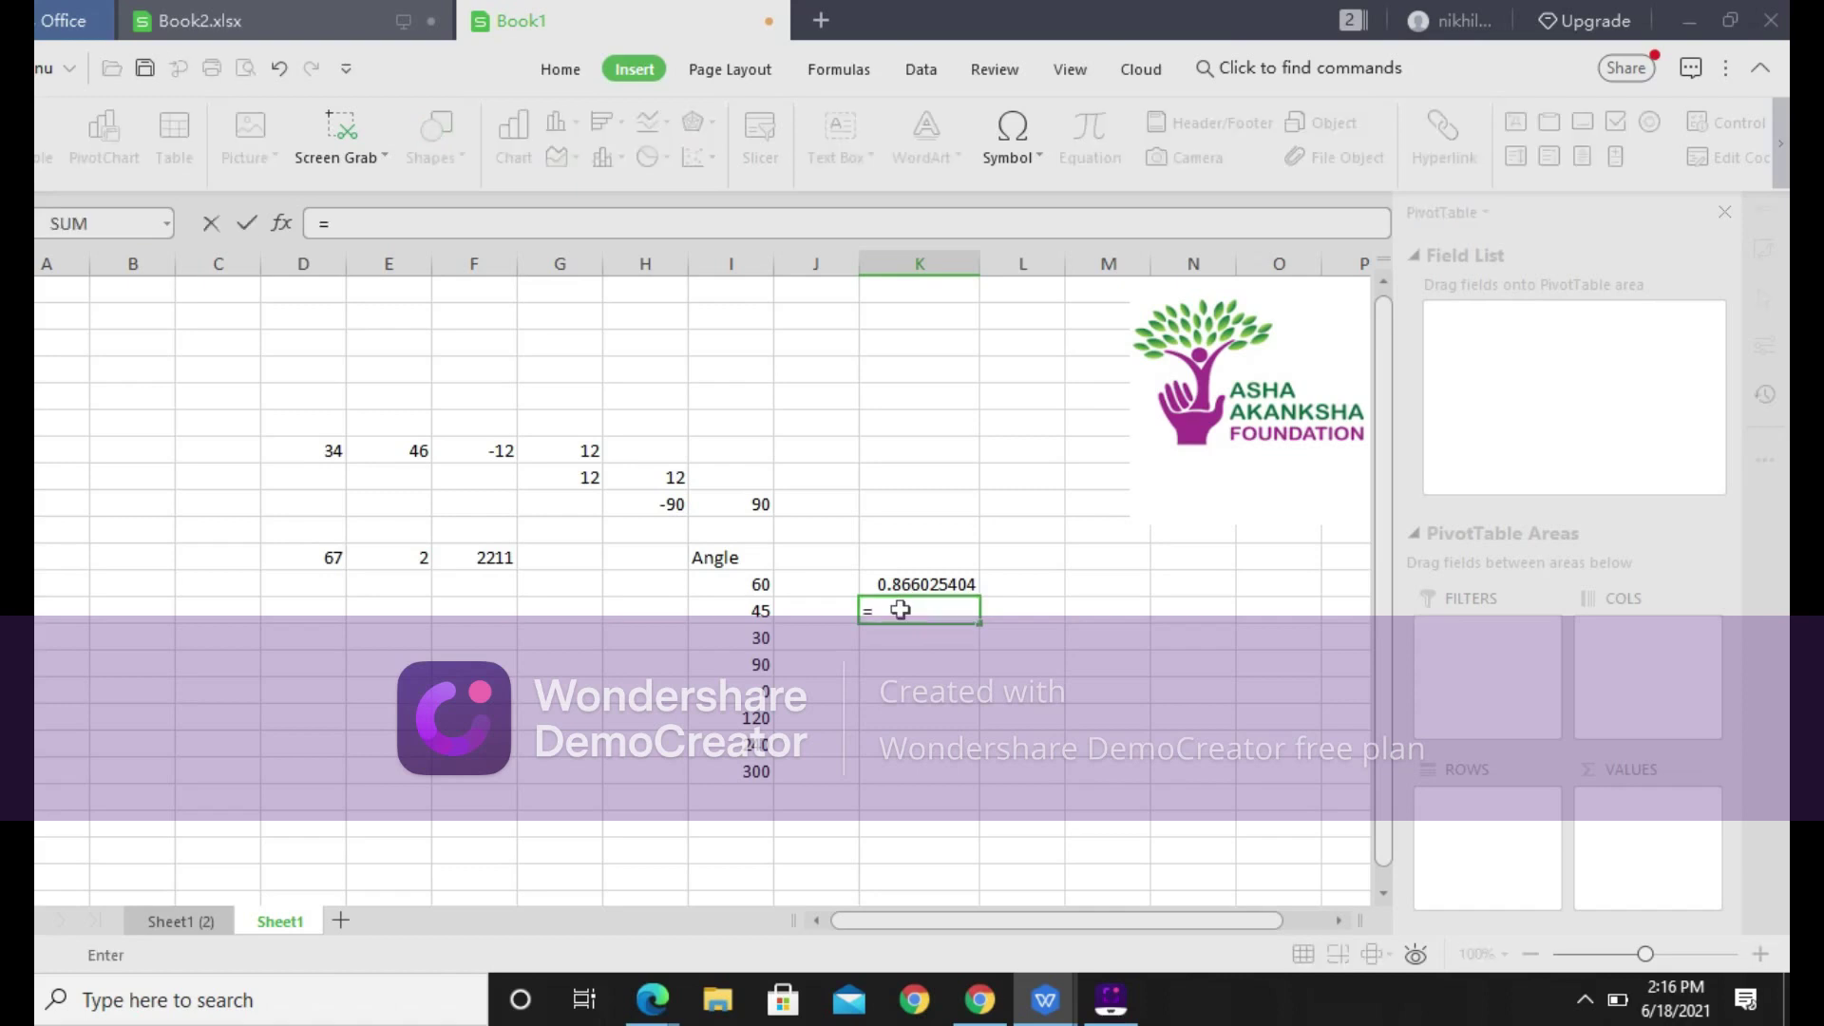
pyautogui.write('SI')
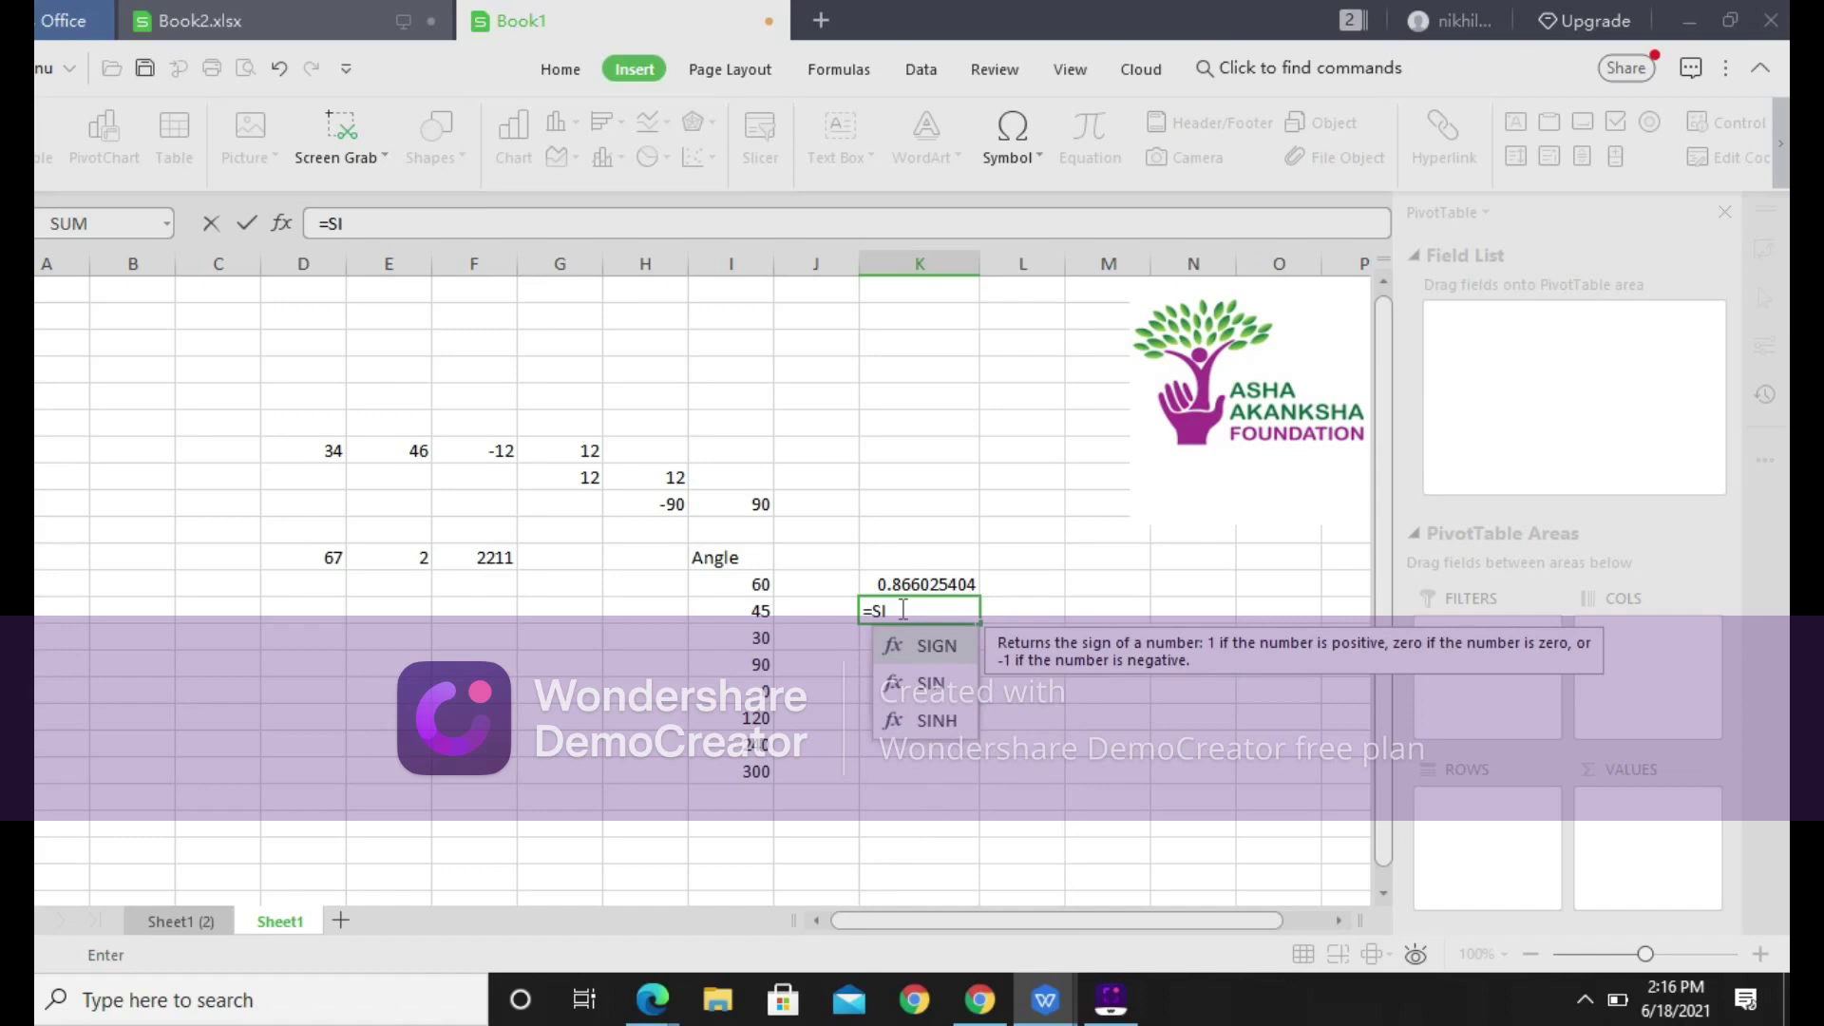
pyautogui.write('N(')
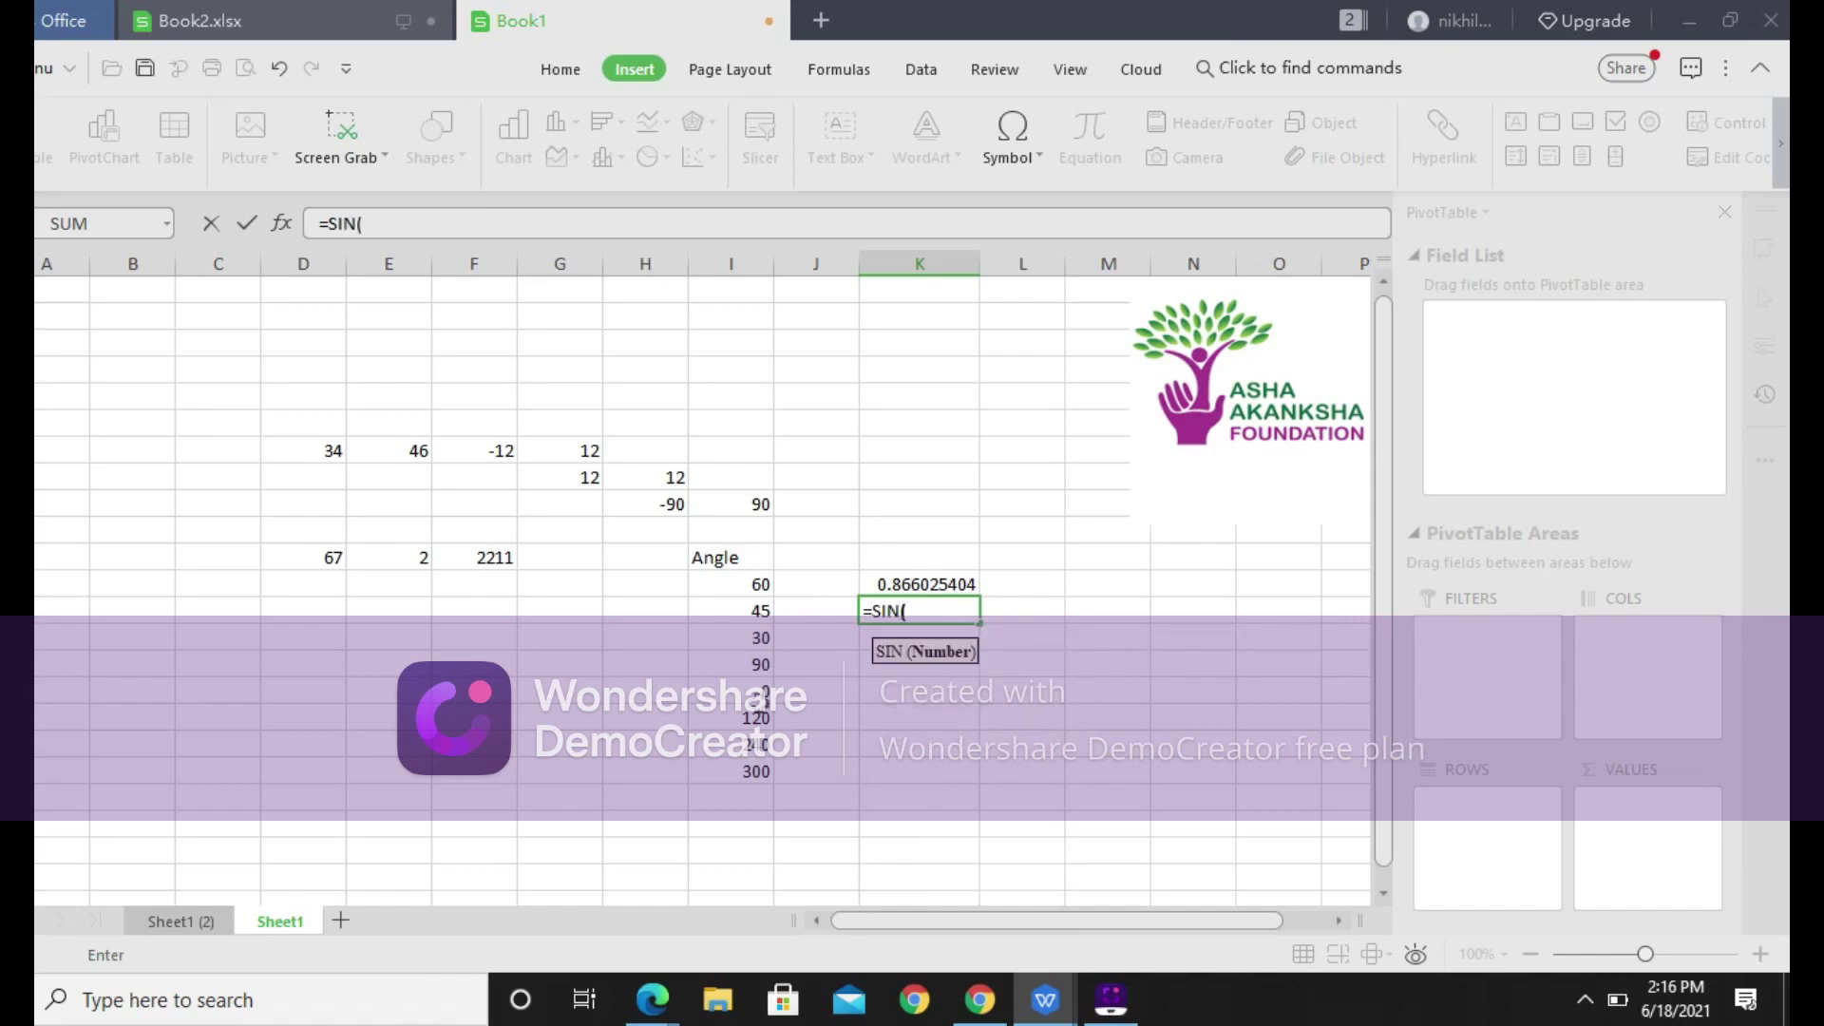
pyautogui.click(753, 779)
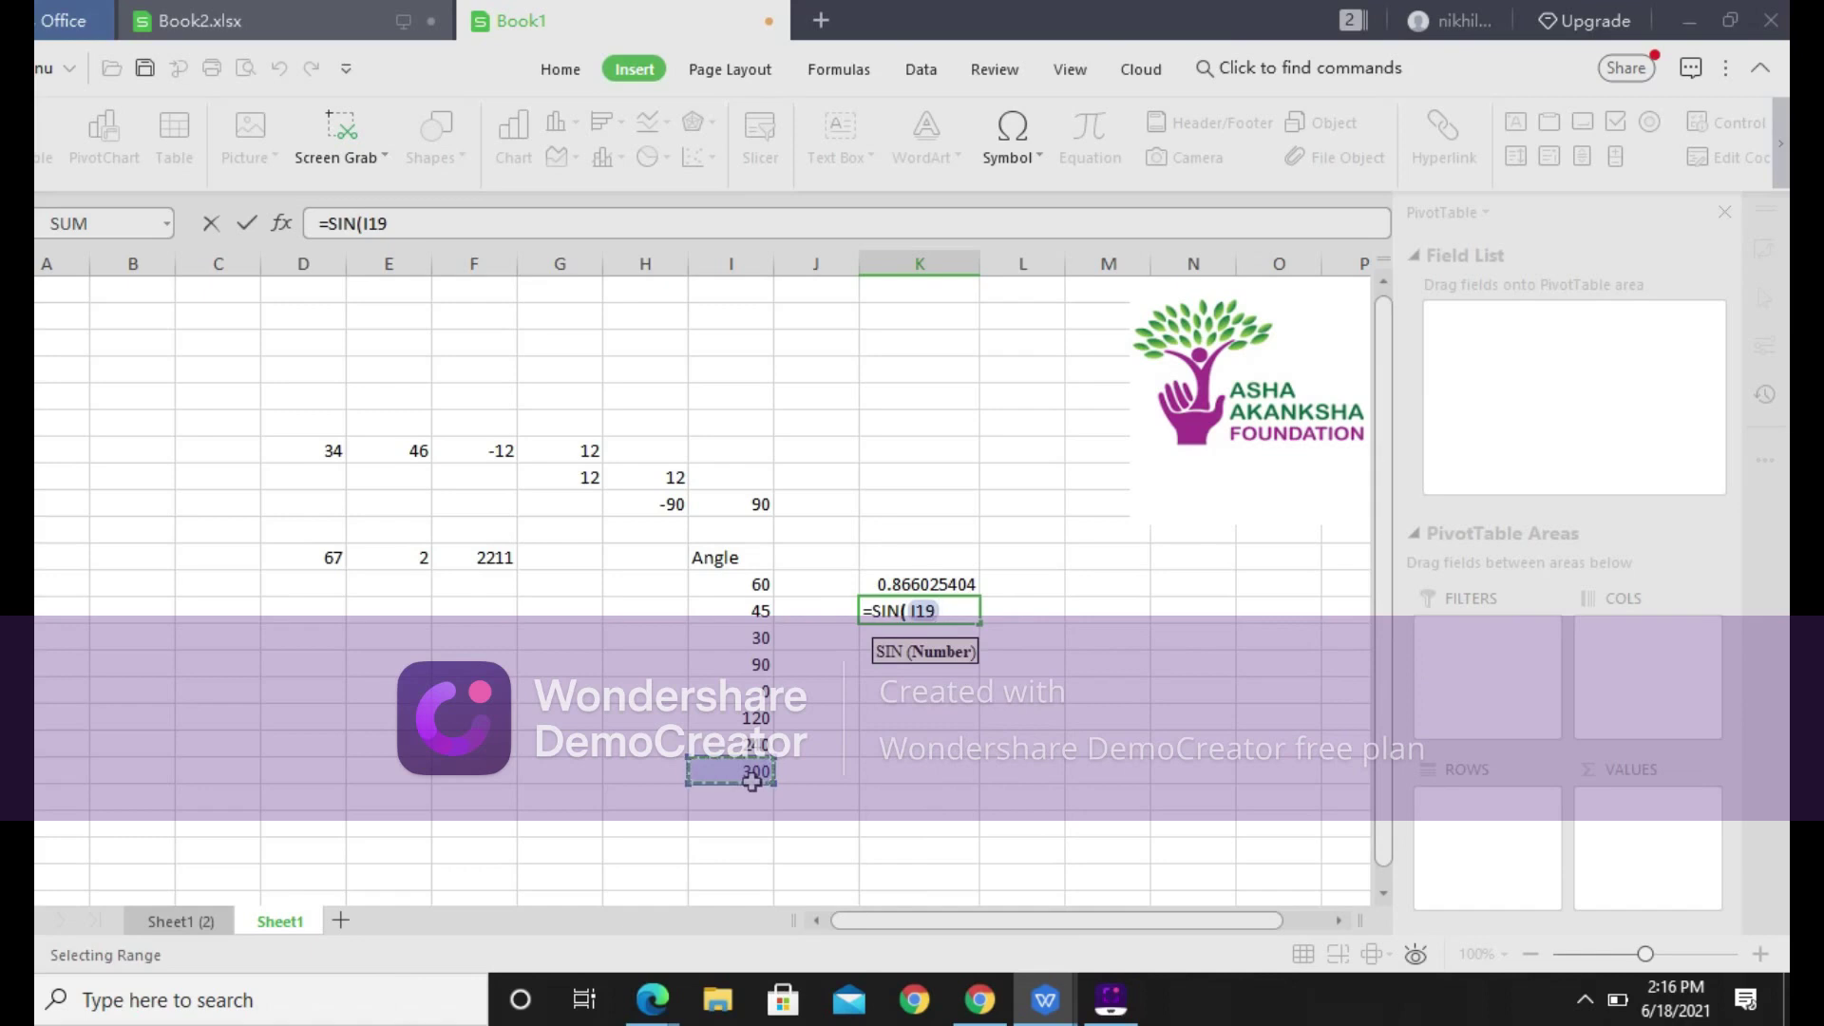
pyautogui.write('*(')
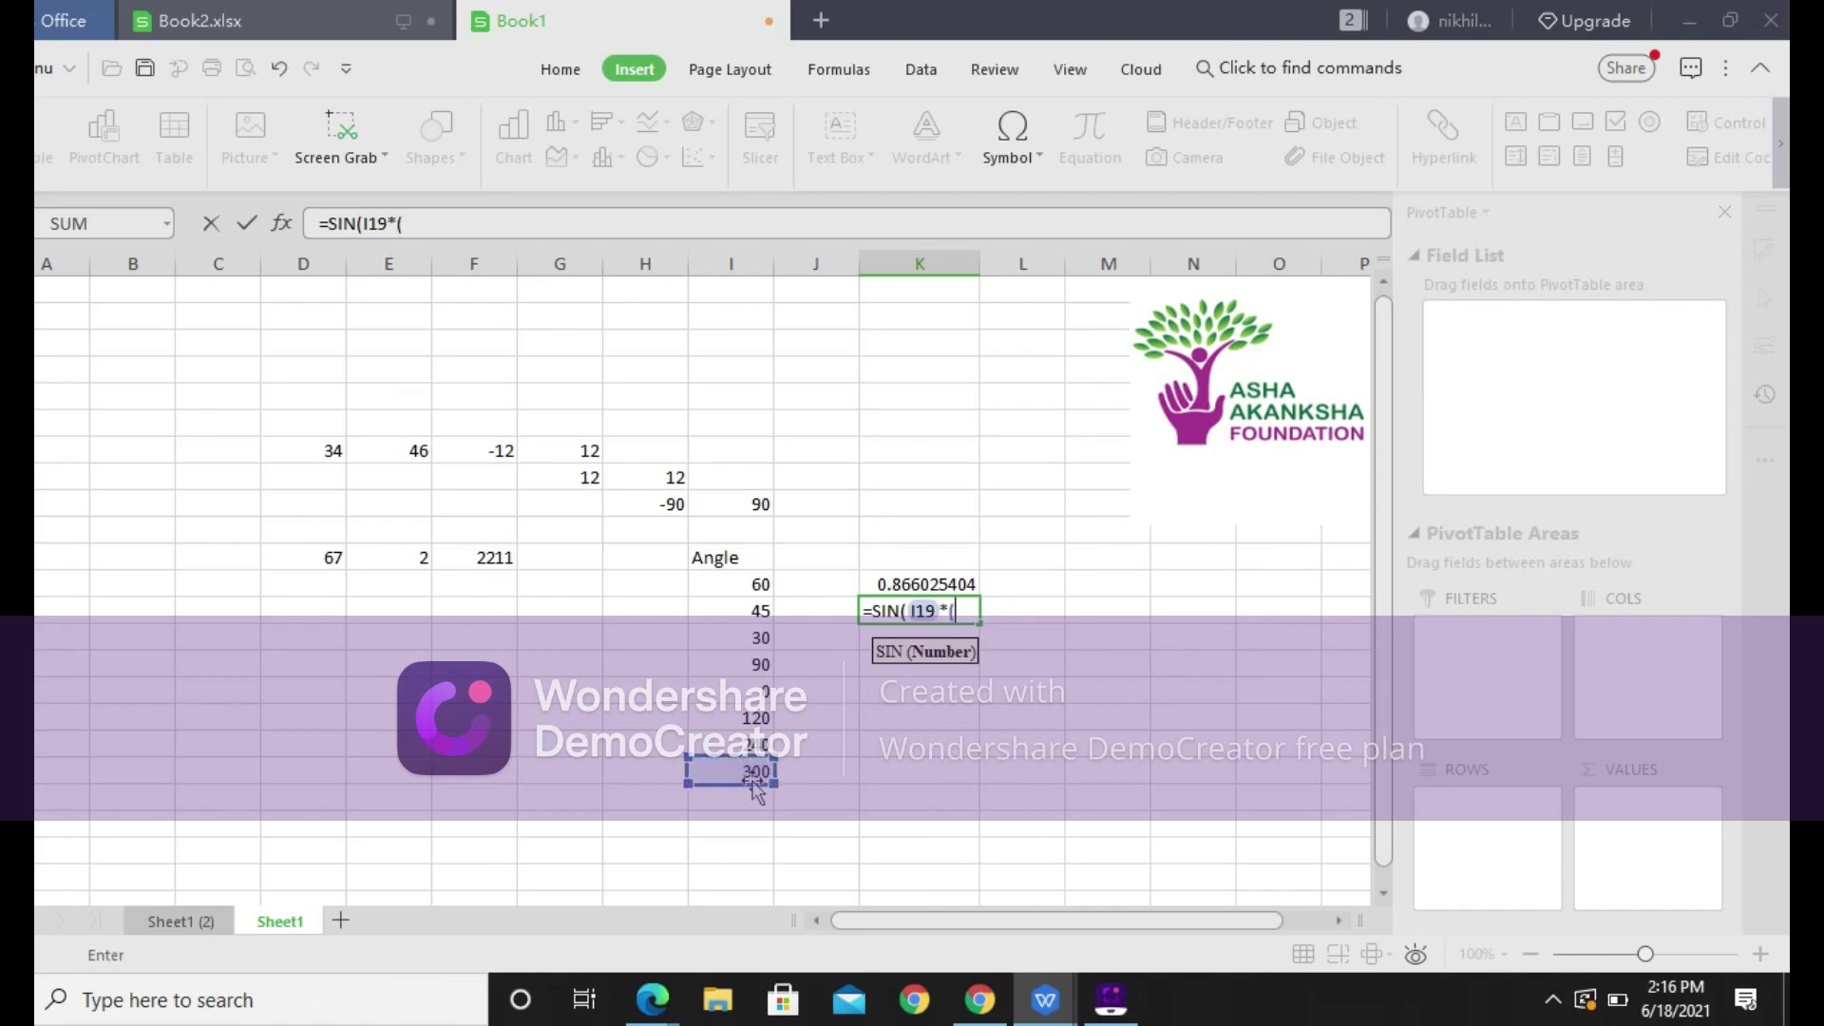
pyautogui.press('BackSpace')
pyautogui.write('pi')
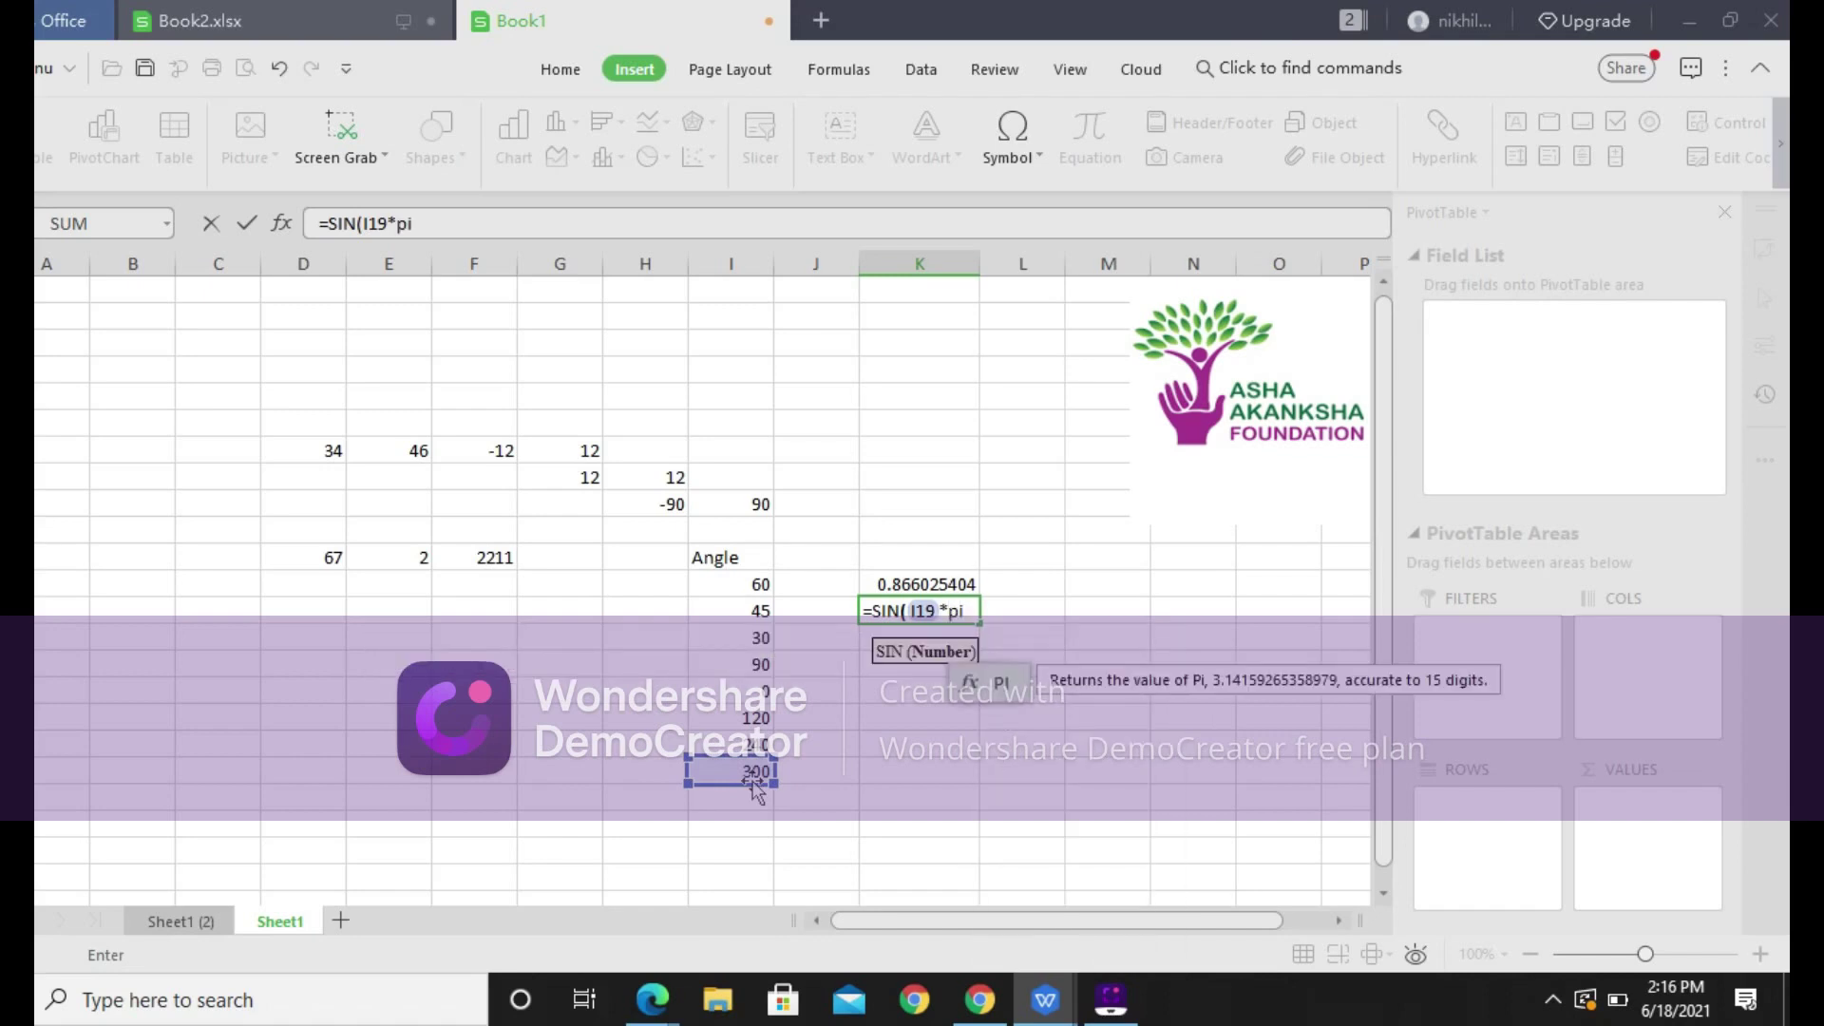
pyautogui.write('(')
pyautogui.write('/180)')
pyautogui.press('Return')
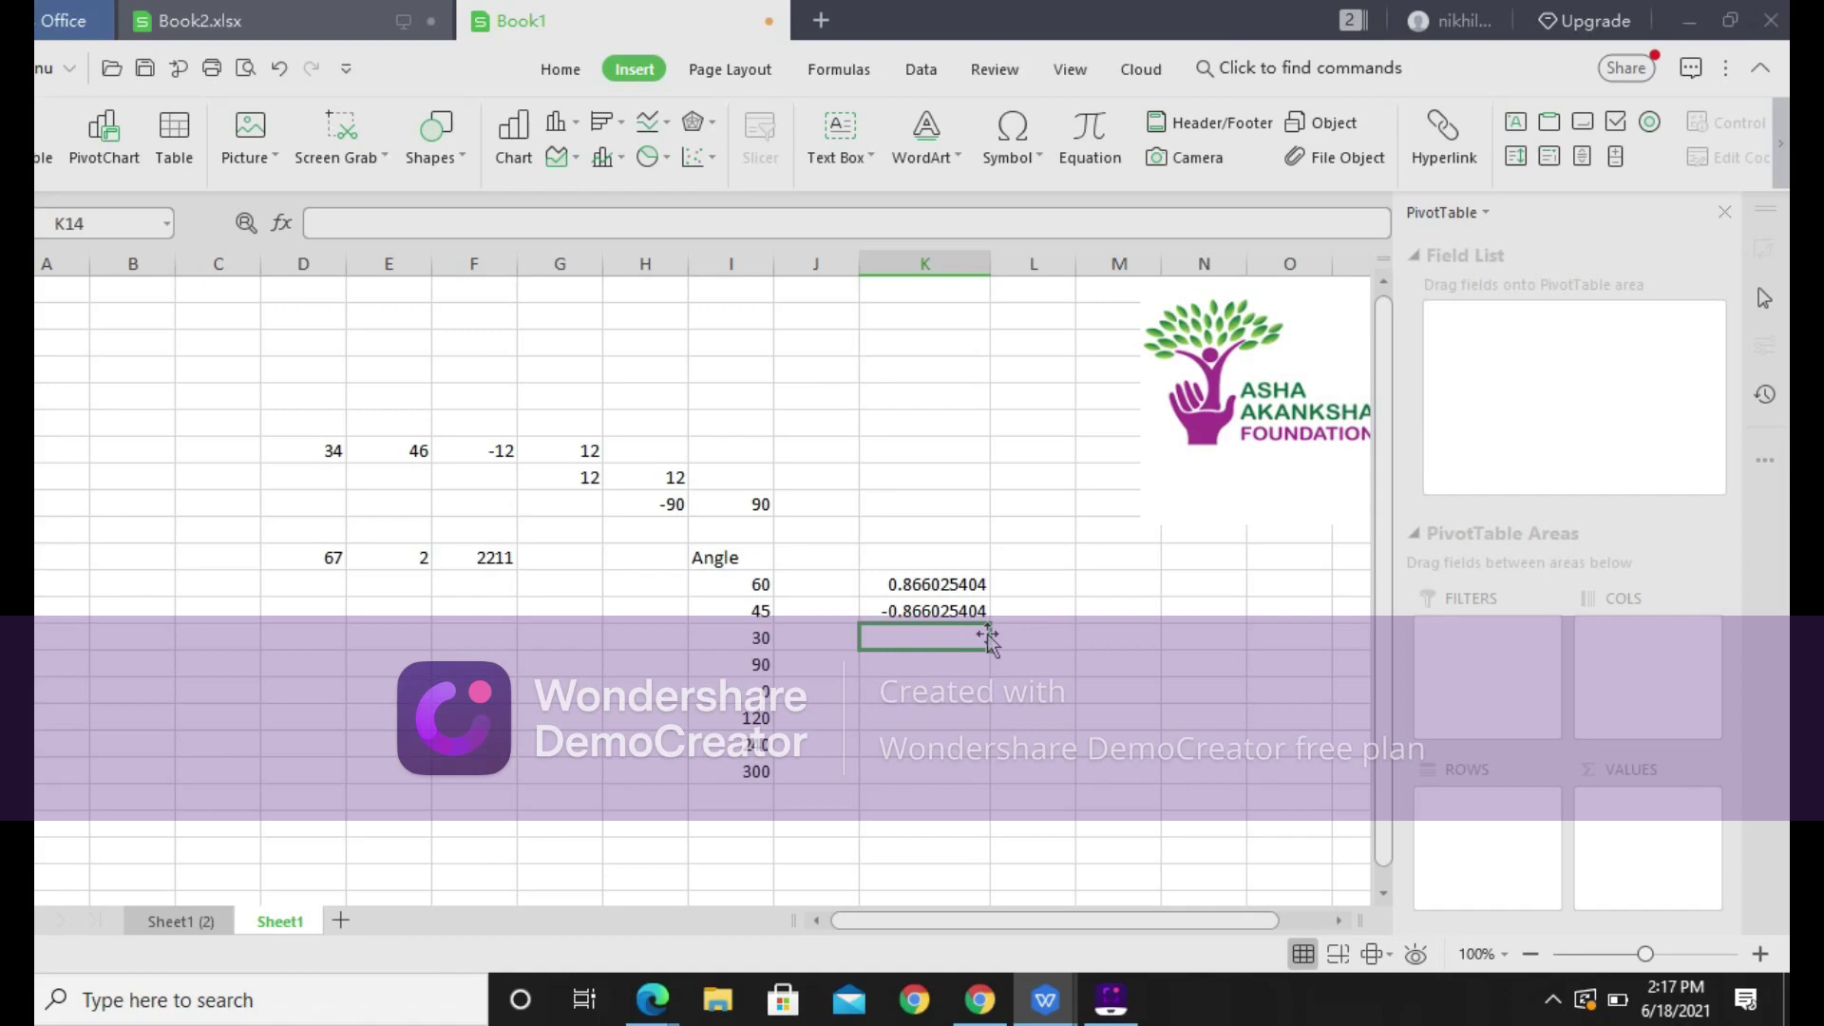
# Calculate the cosine of the angle in I17 by entering =COS(I17*pi()/180) in cell K14
pyautogui.click(1039, 611)
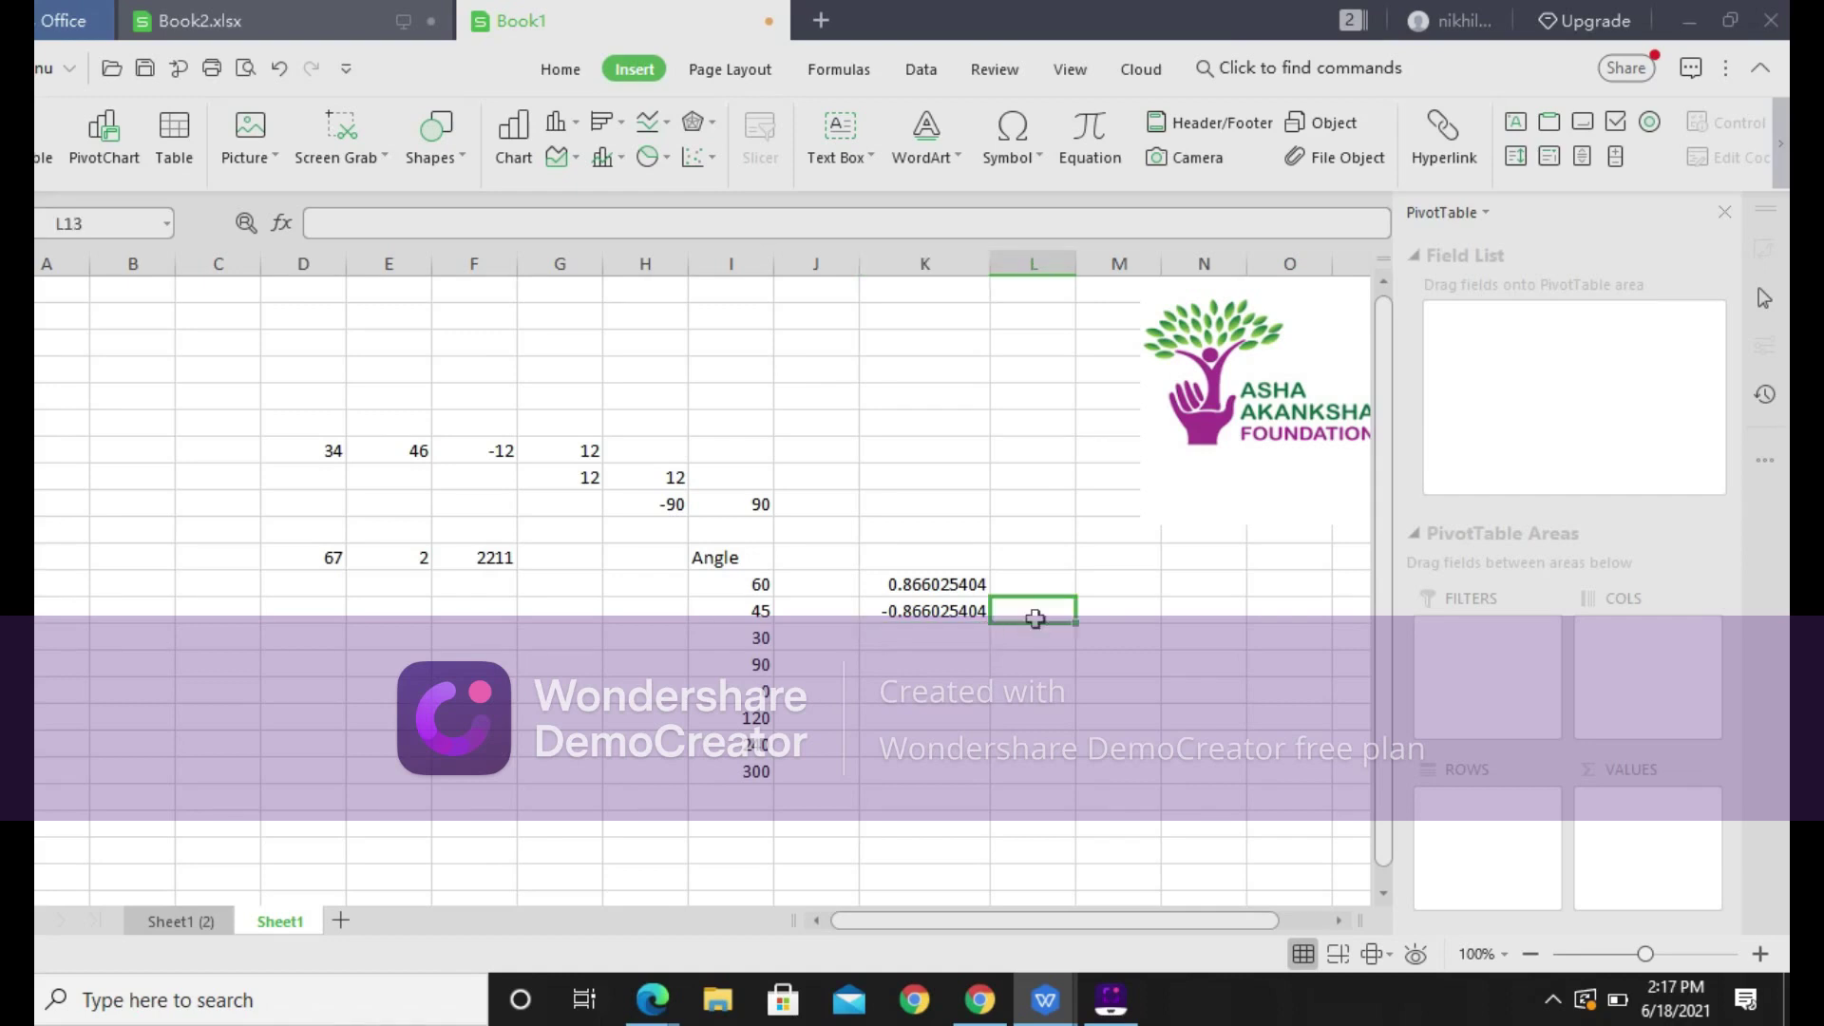
pyautogui.click(914, 647)
pyautogui.write('=C')
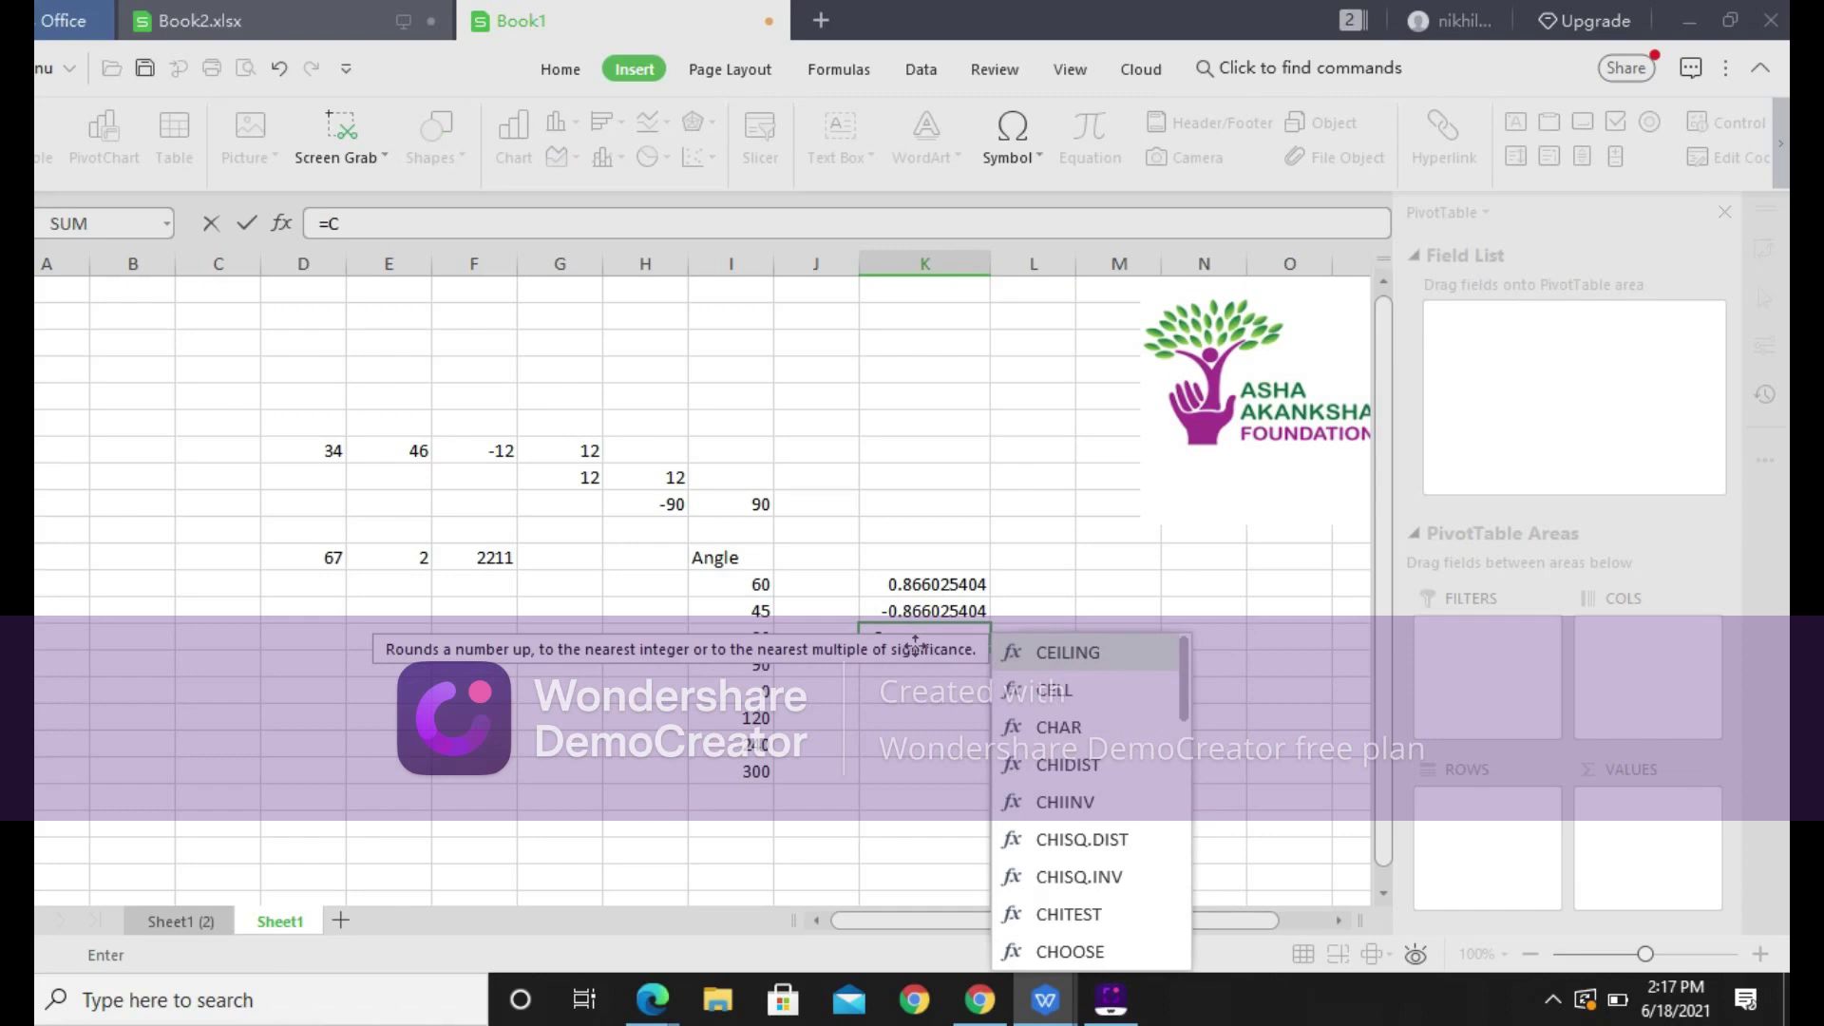
pyautogui.write('OS(')
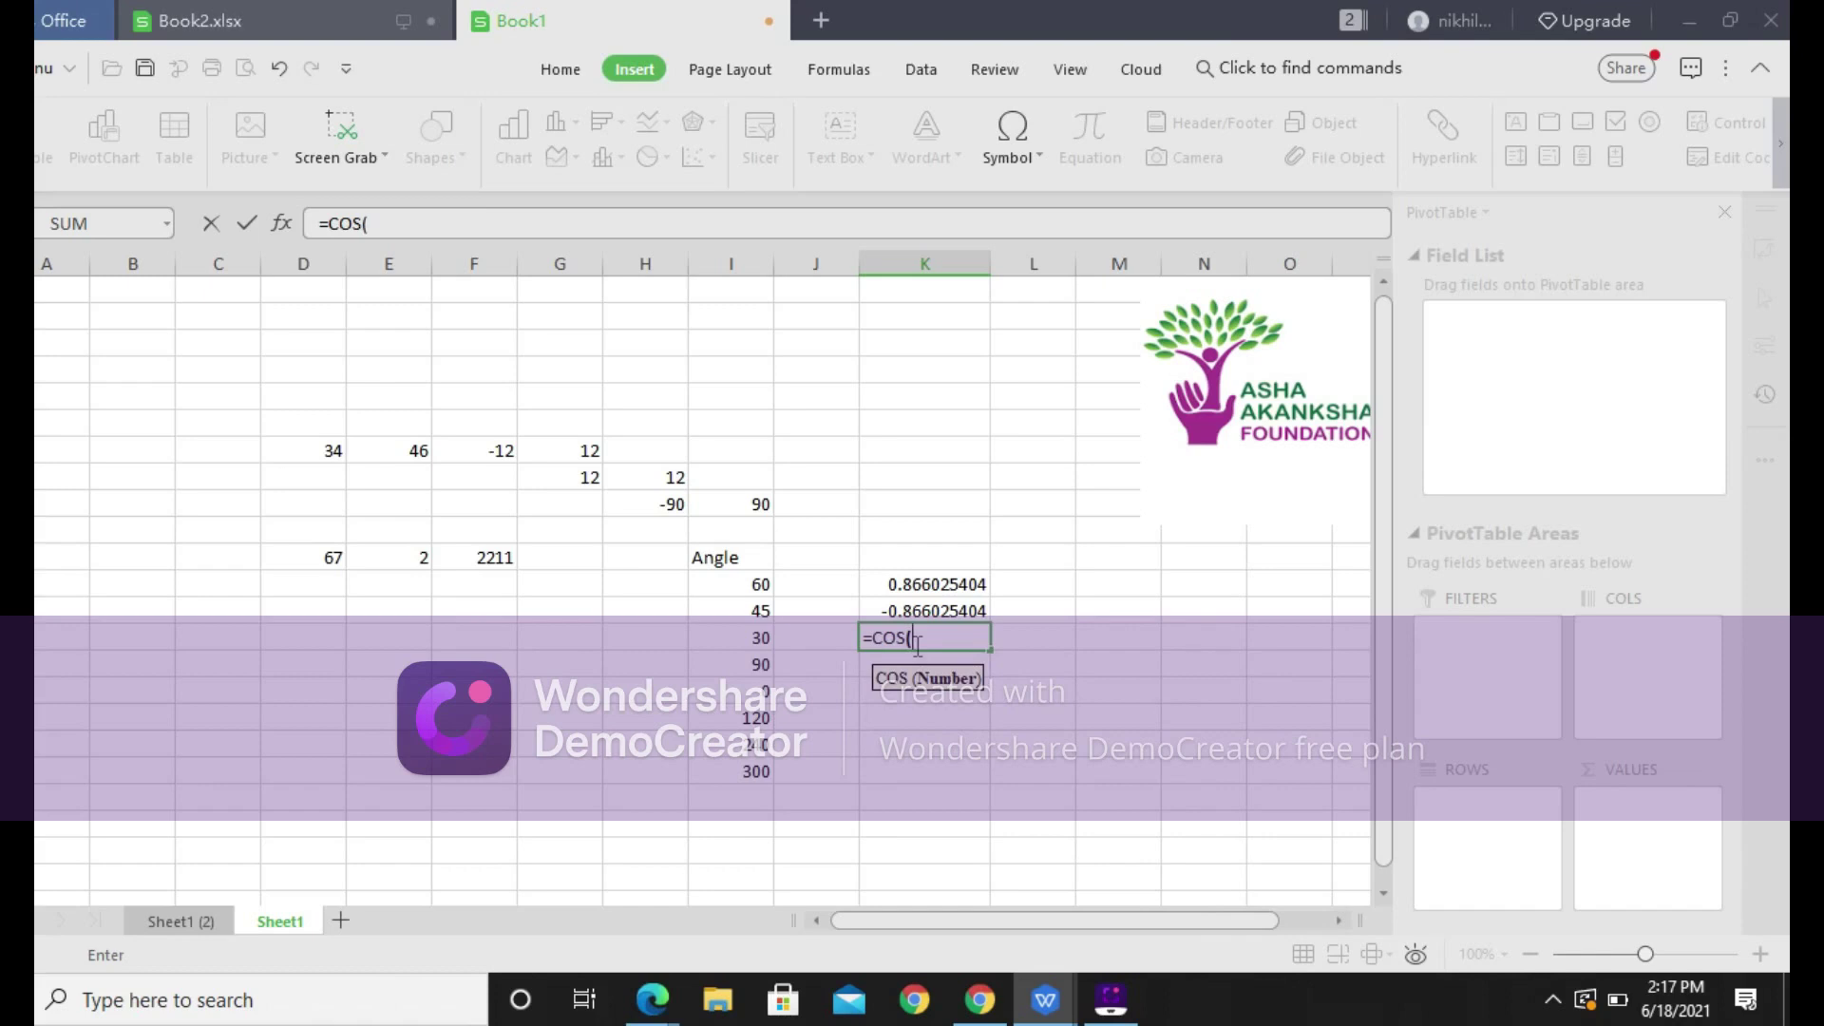
pyautogui.click(744, 723)
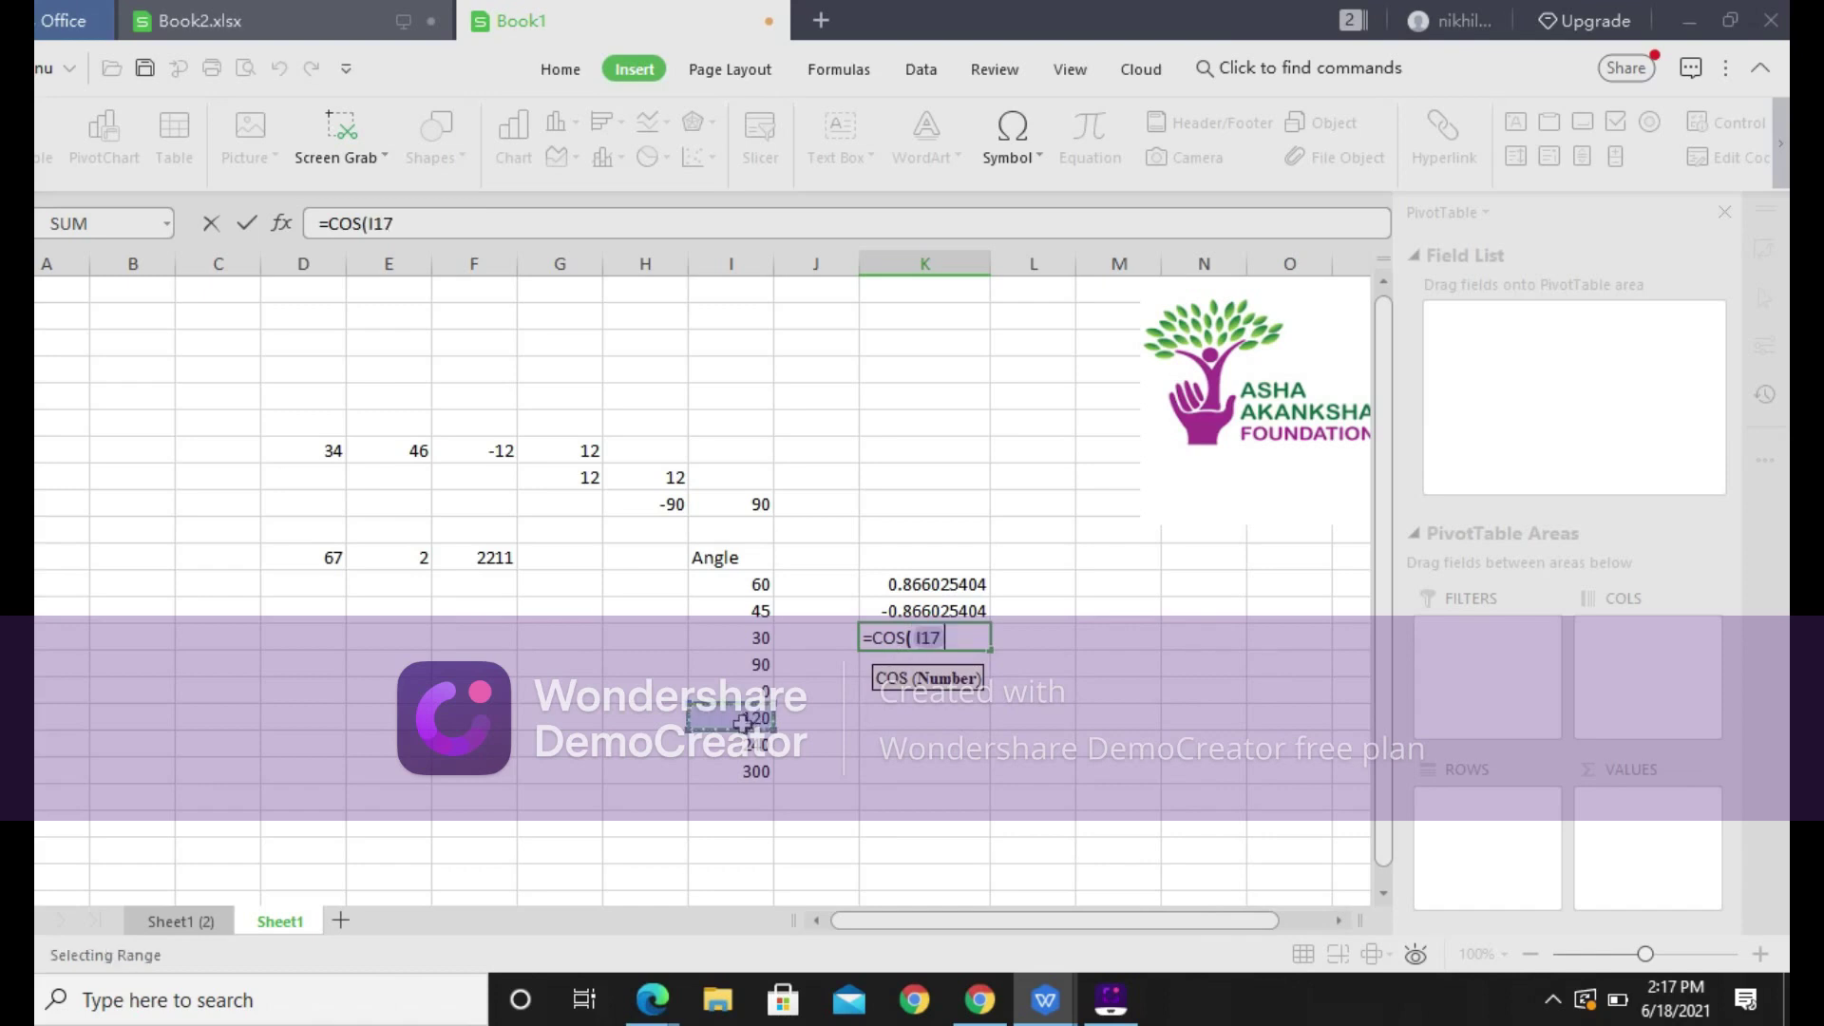
pyautogui.write('*pi')
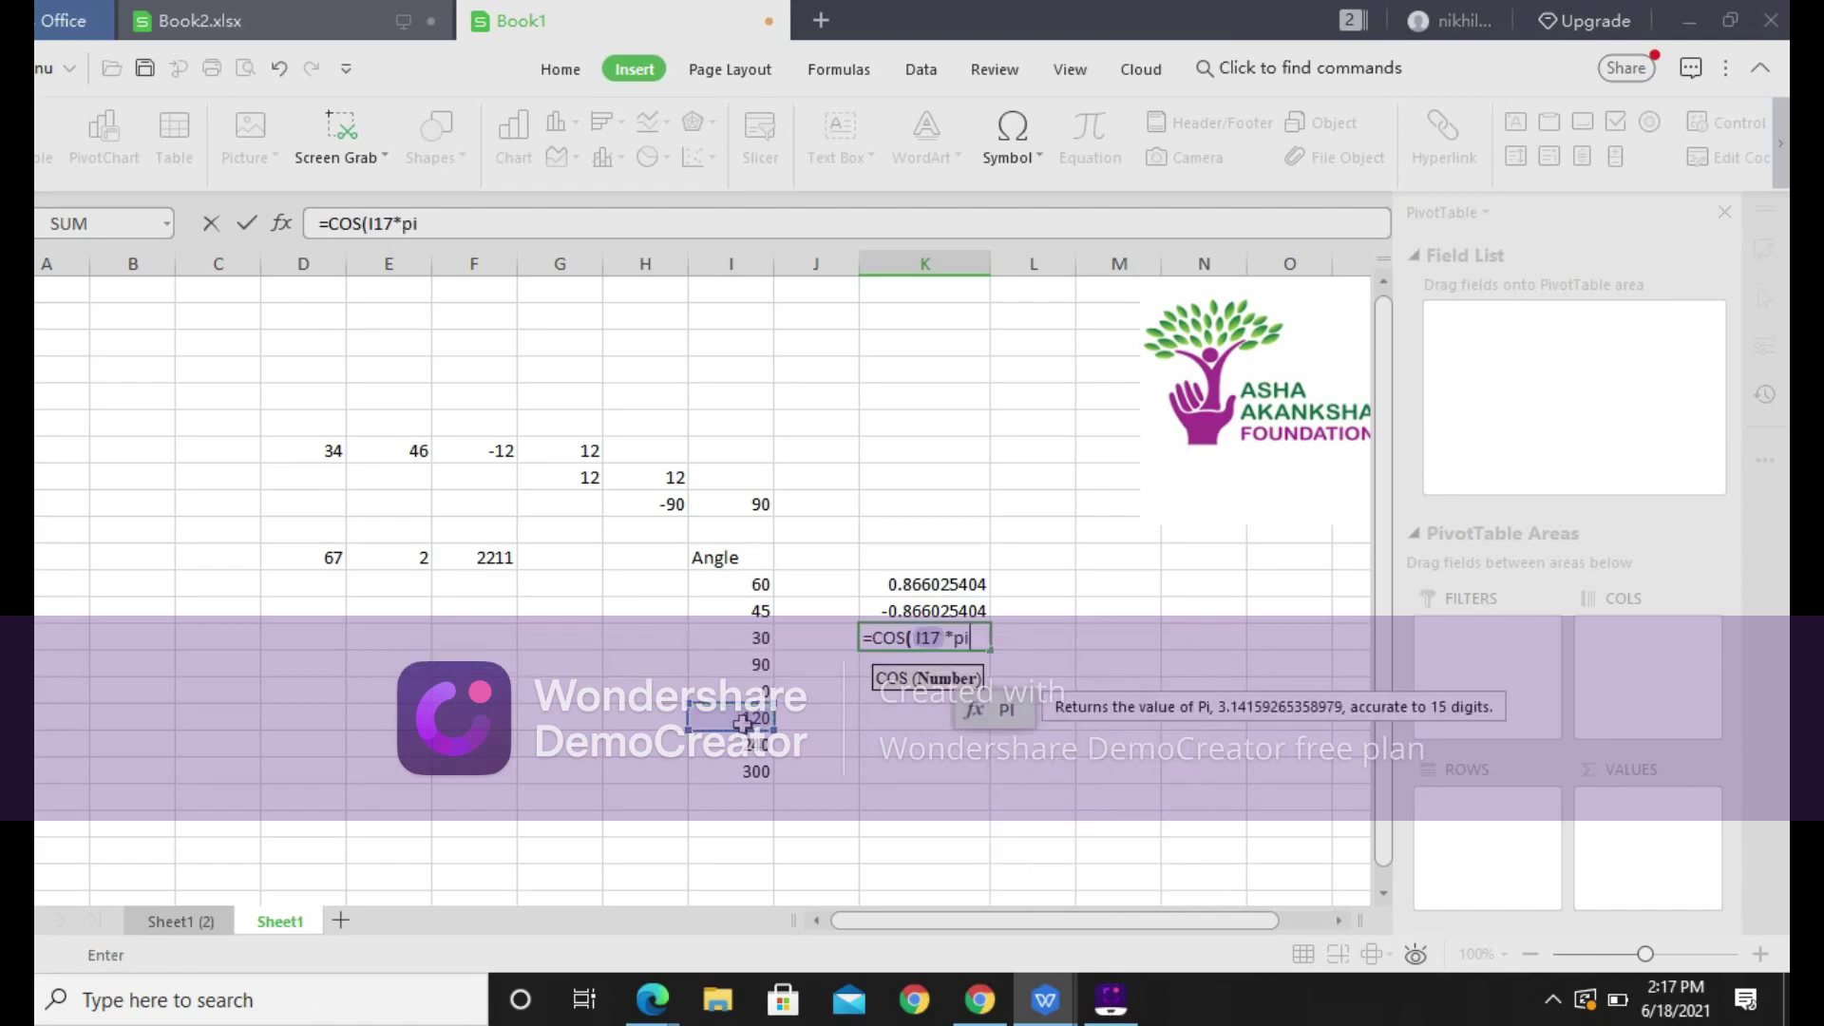
pyautogui.write('(')
pyautogui.write(')/1')
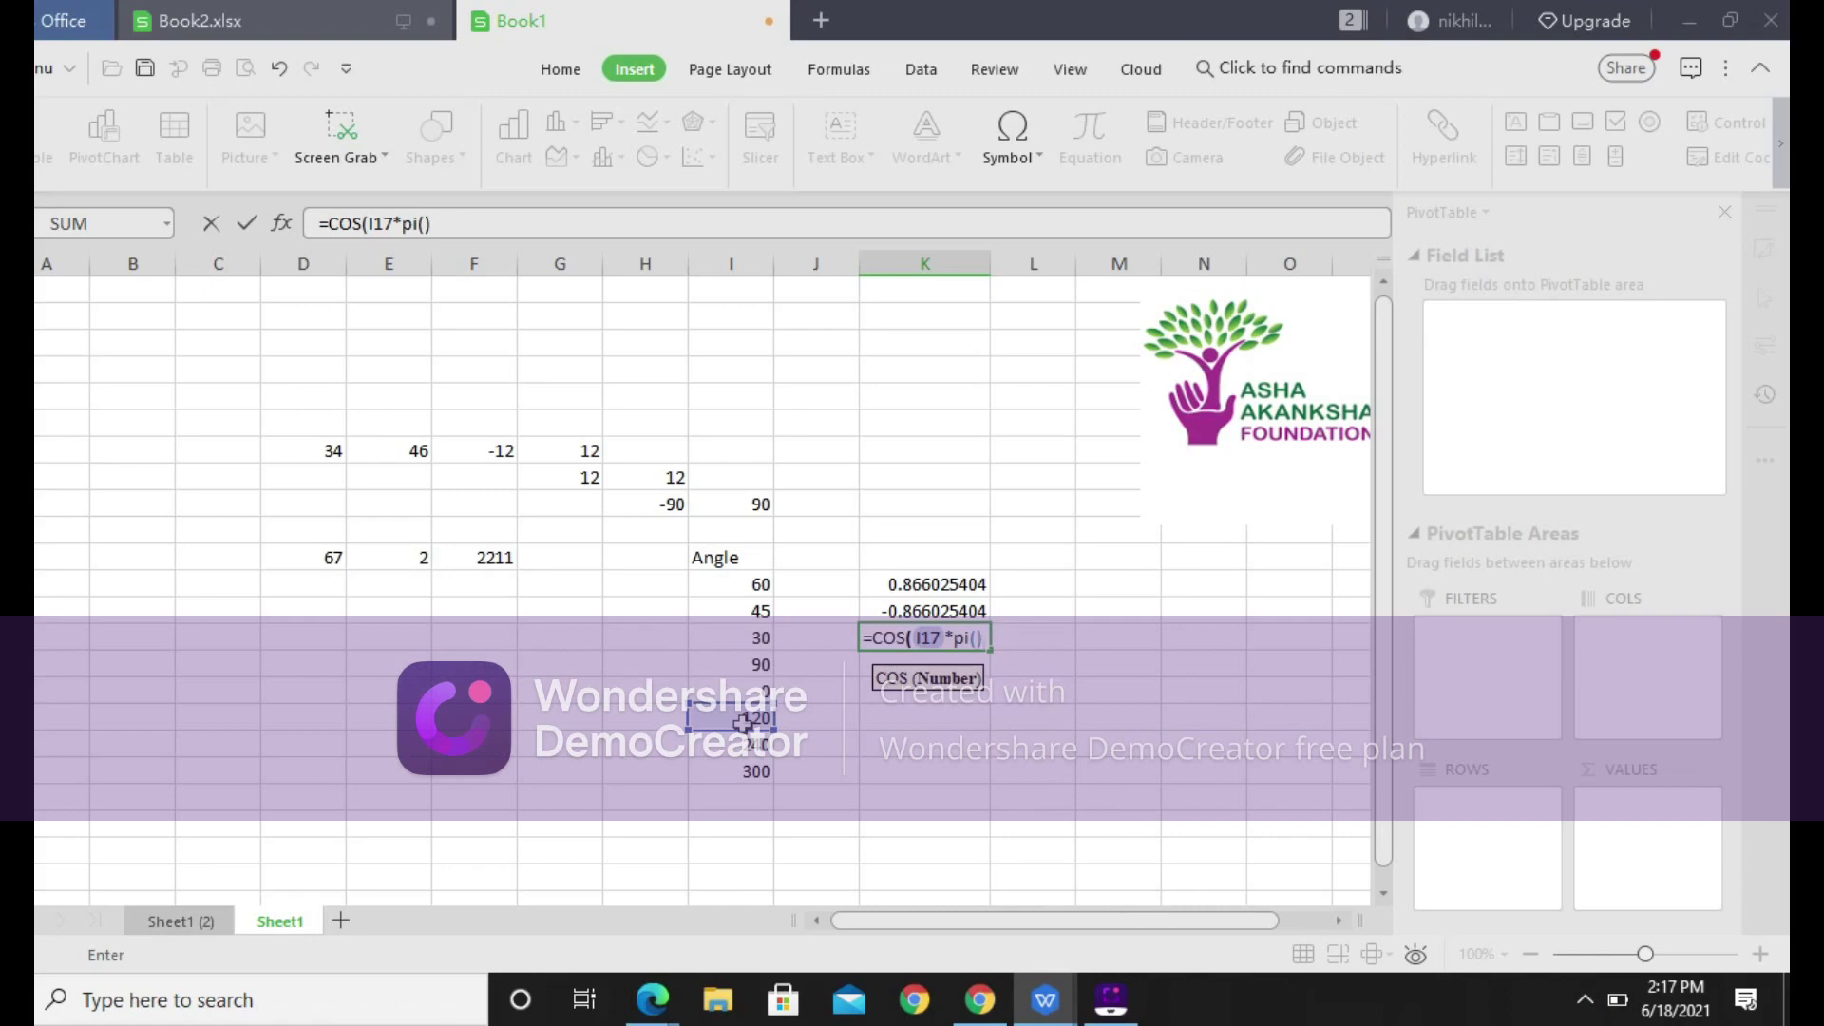
pyautogui.write('80)')
pyautogui.press('Return')
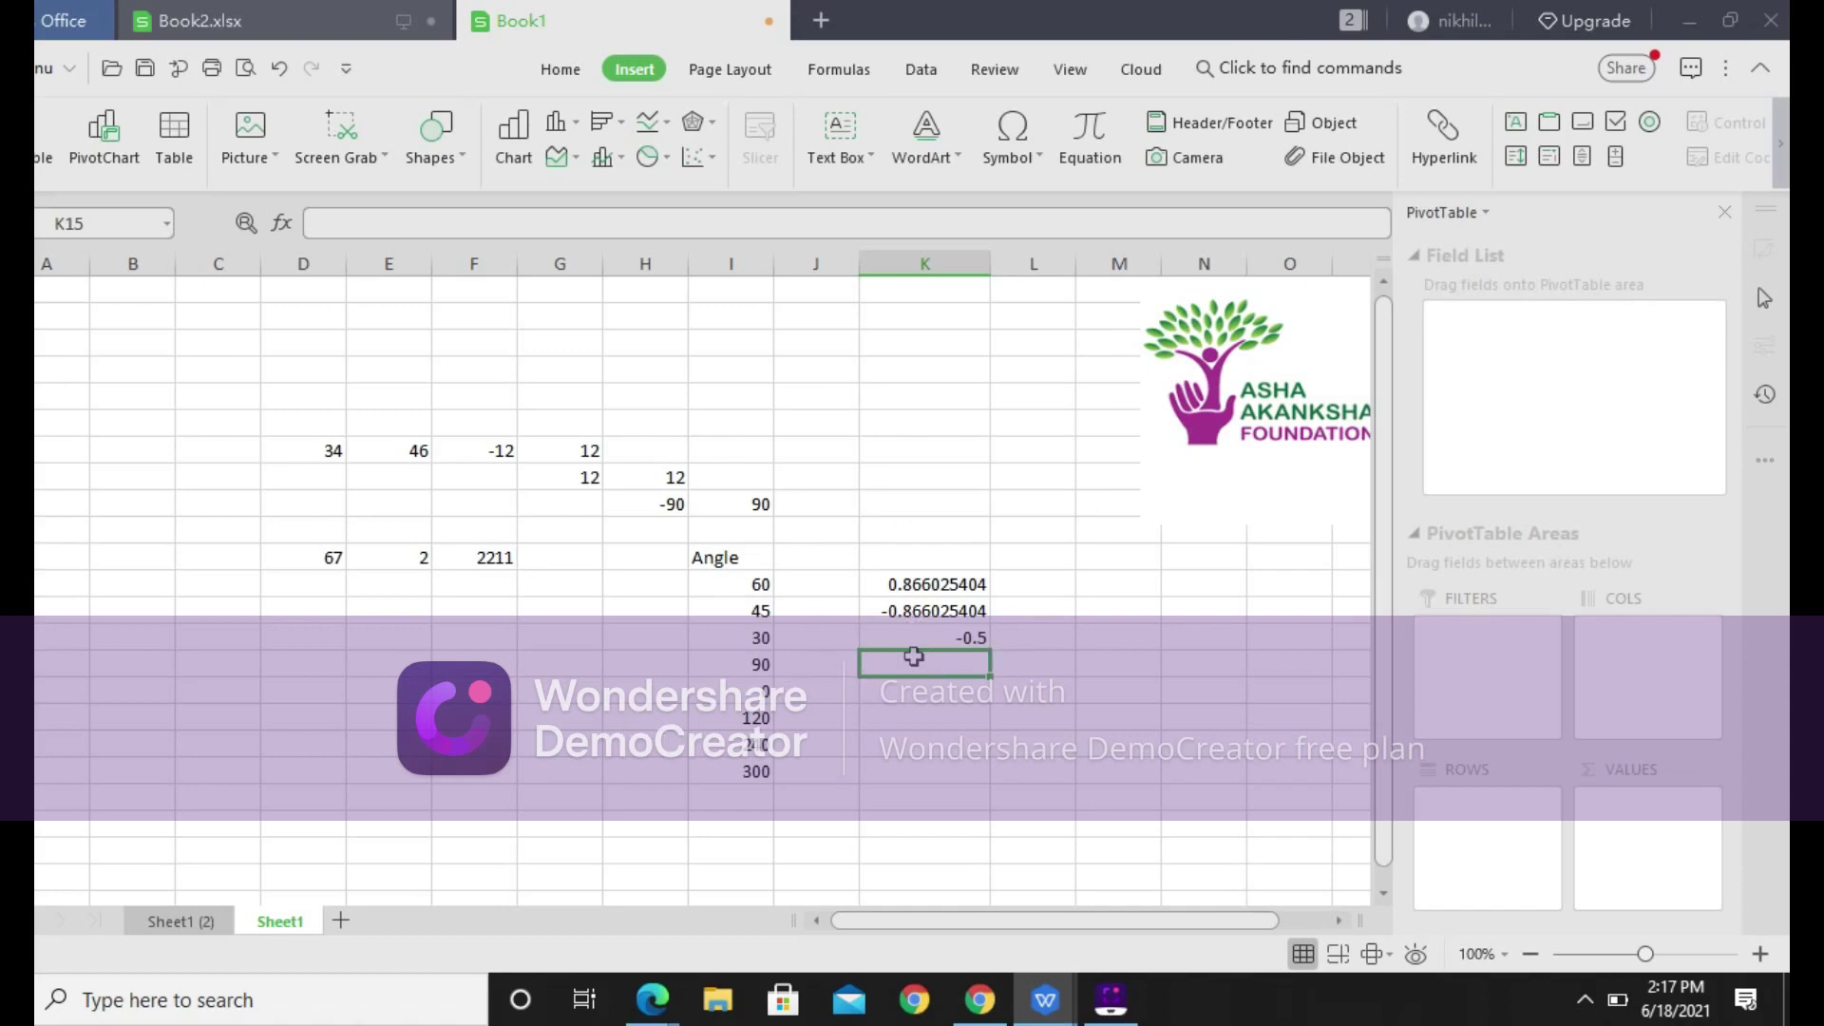
# Enter =COS(I14*pi()/180) in cell K15 to calculate the cosine of the angle in I14
pyautogui.write('=')
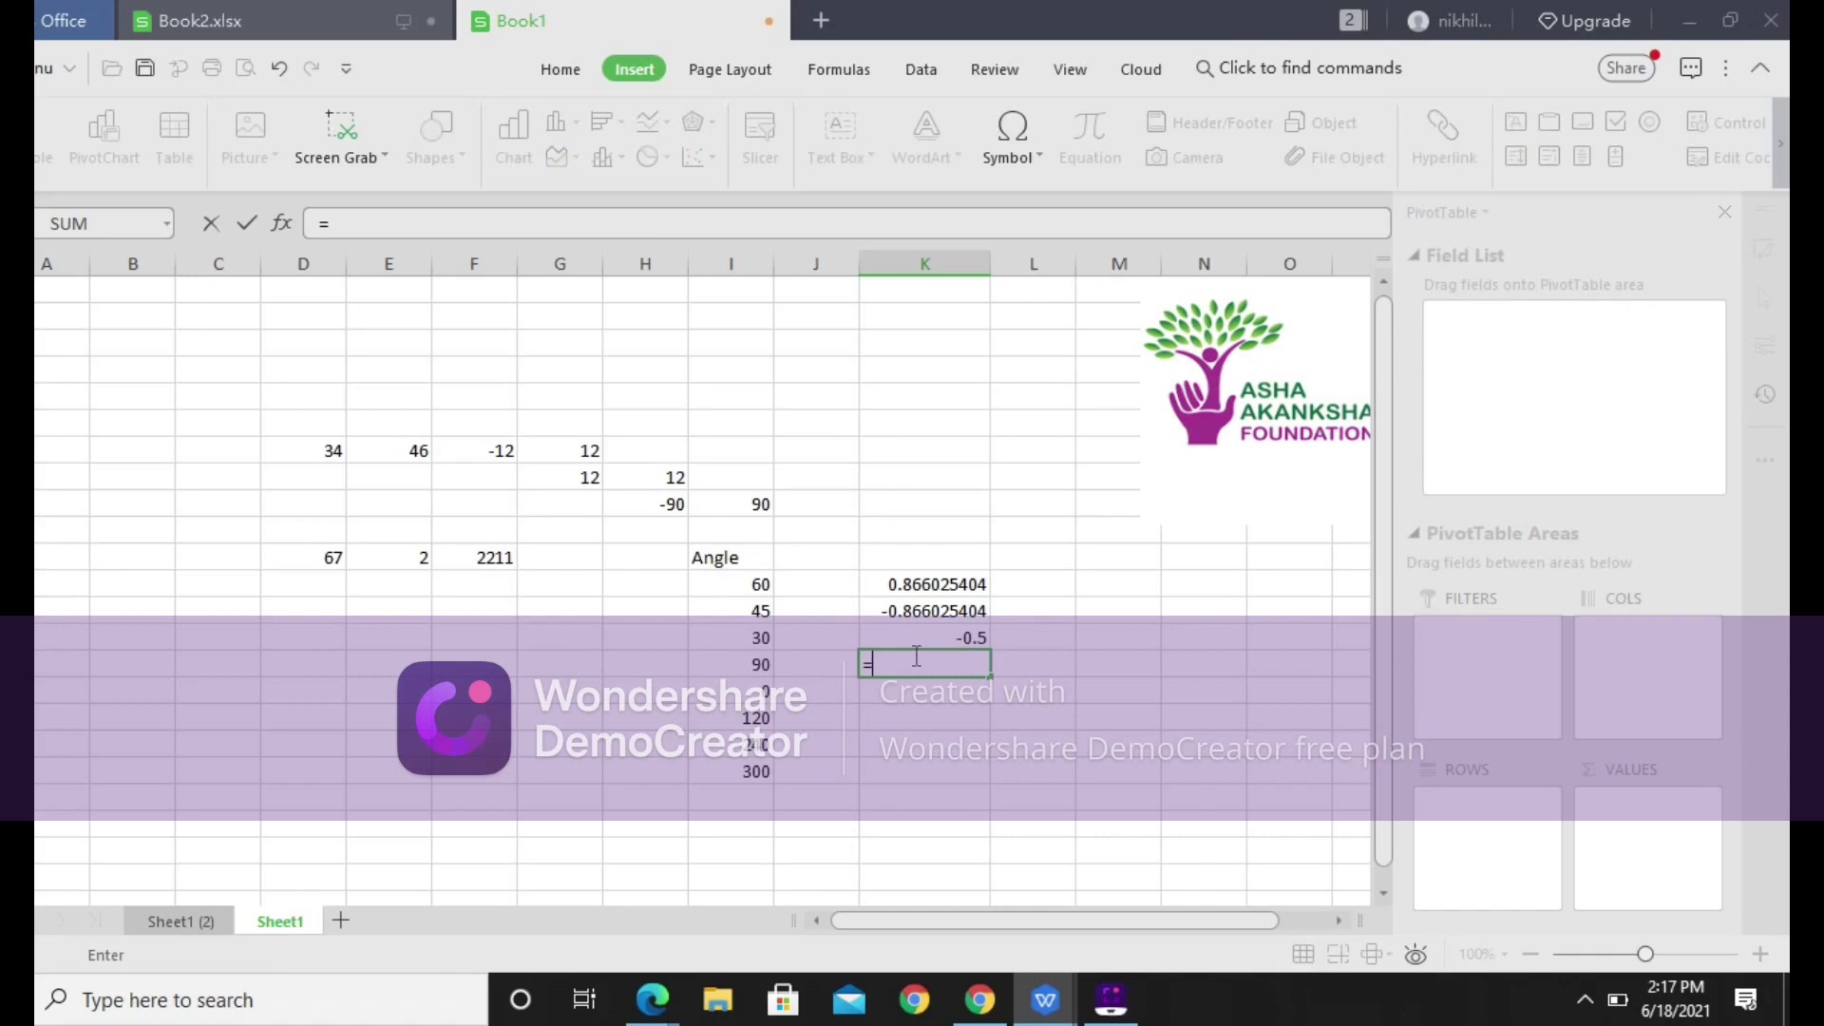
pyautogui.write('COS(')
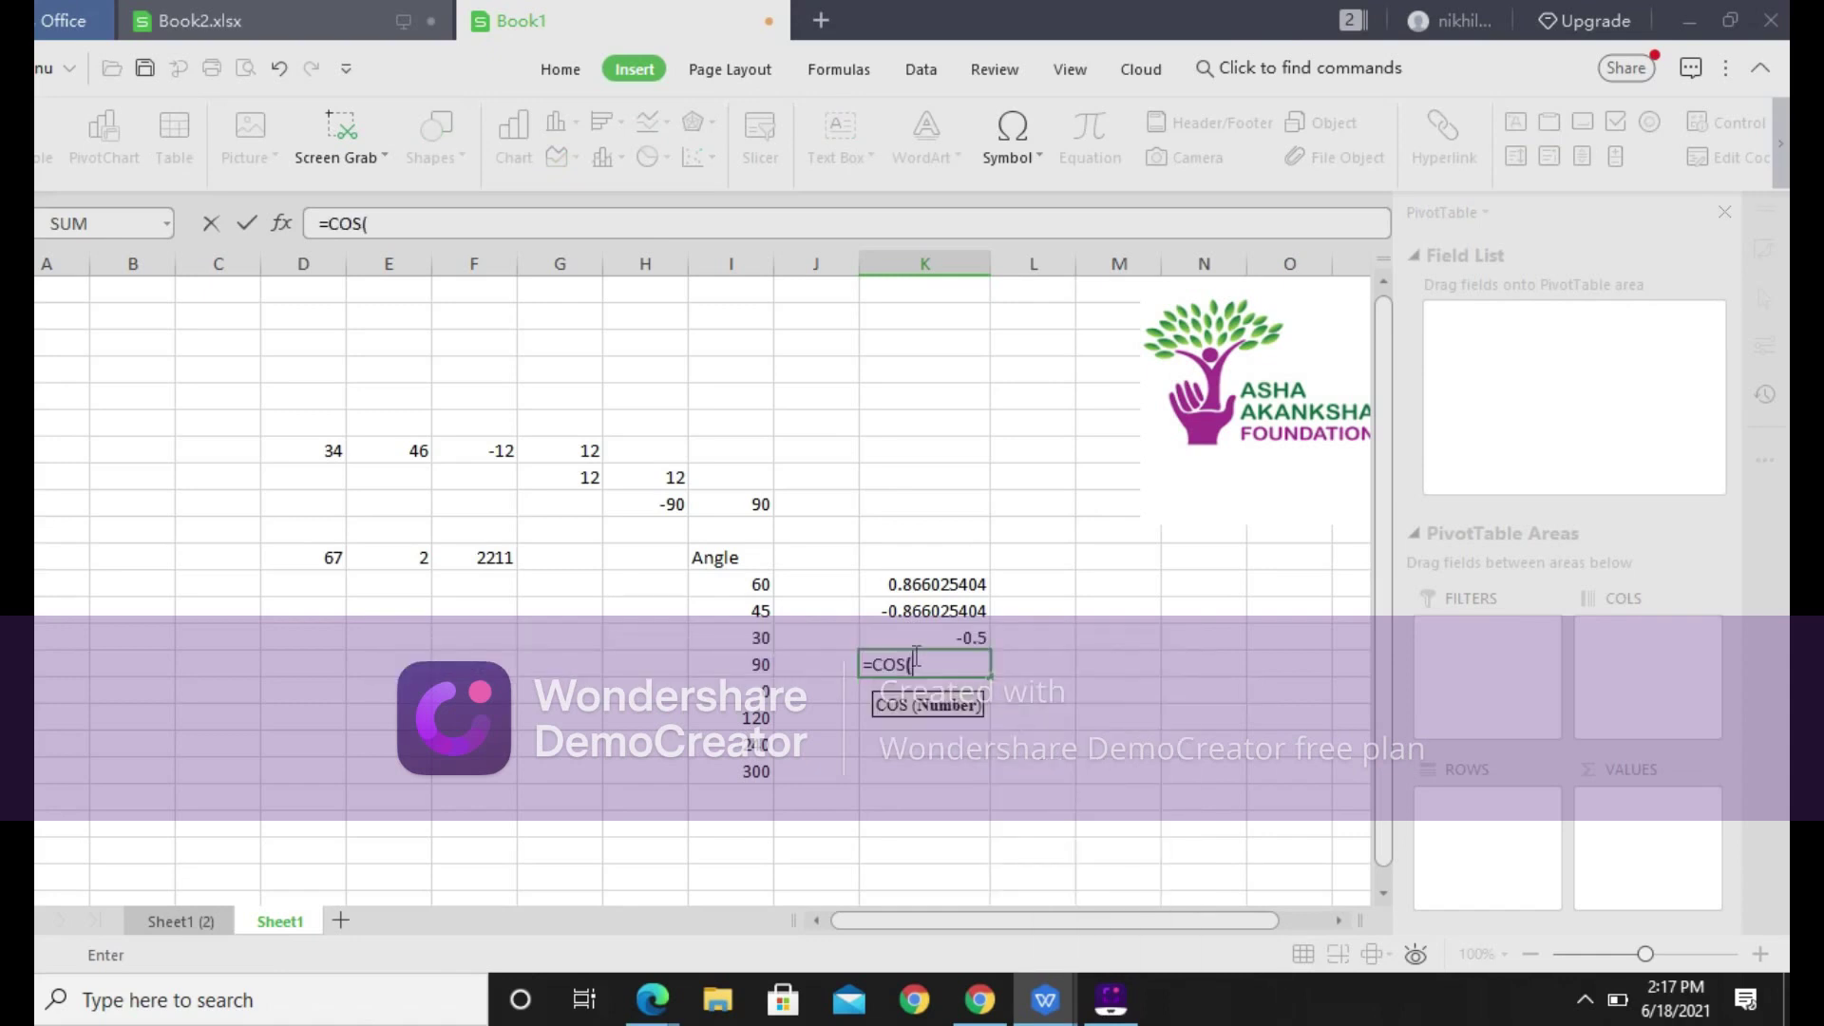
pyautogui.click(757, 642)
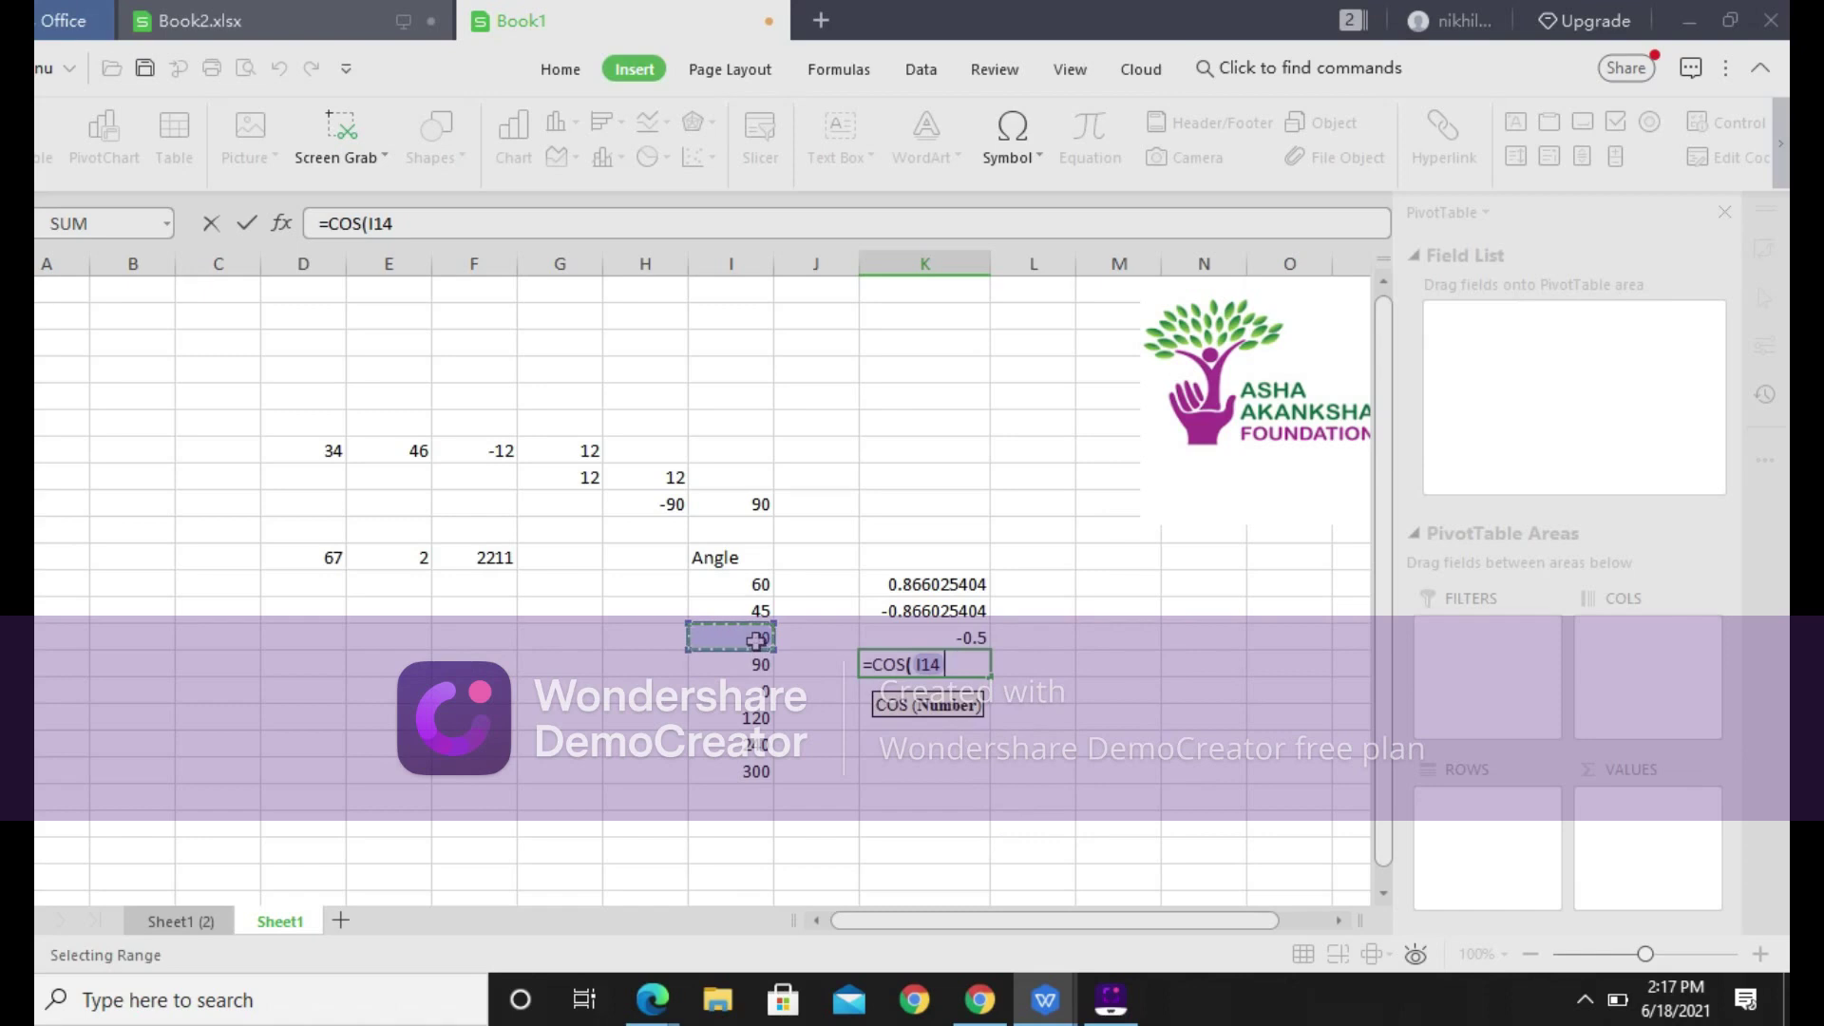
pyautogui.write('*pi')
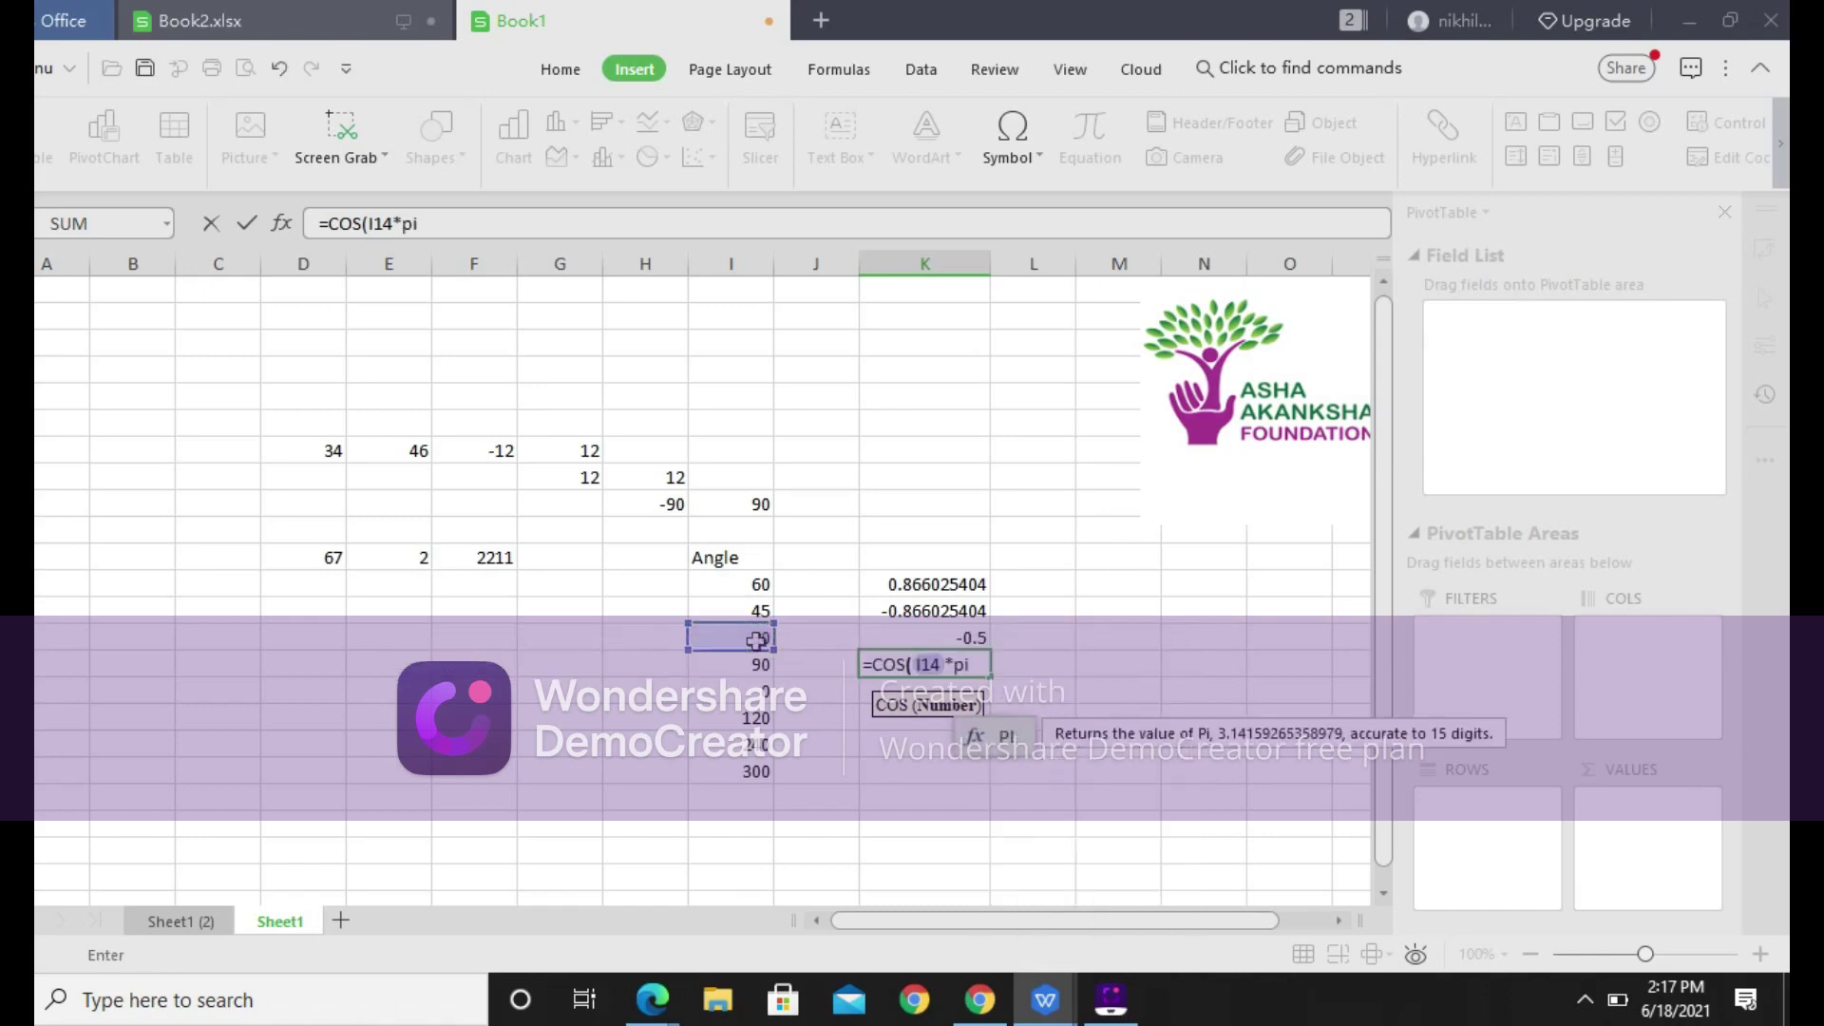
pyautogui.write('()/180')
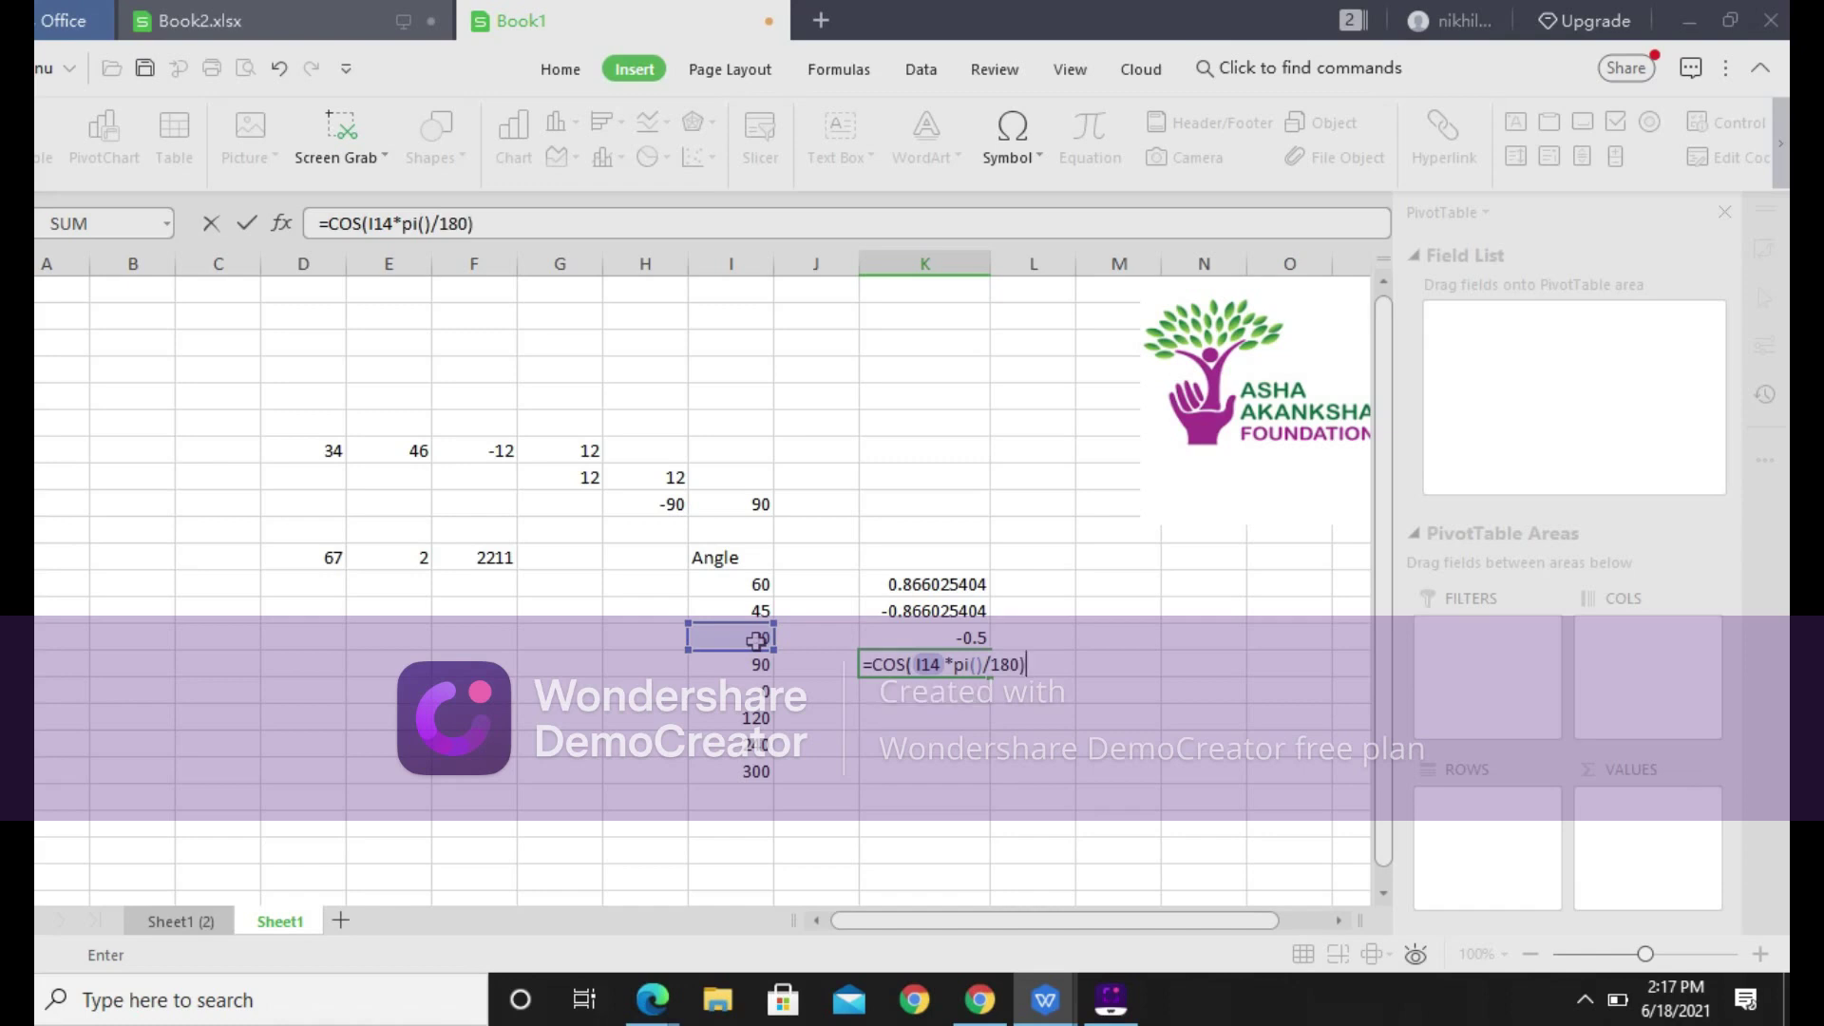
pyautogui.press('Return')
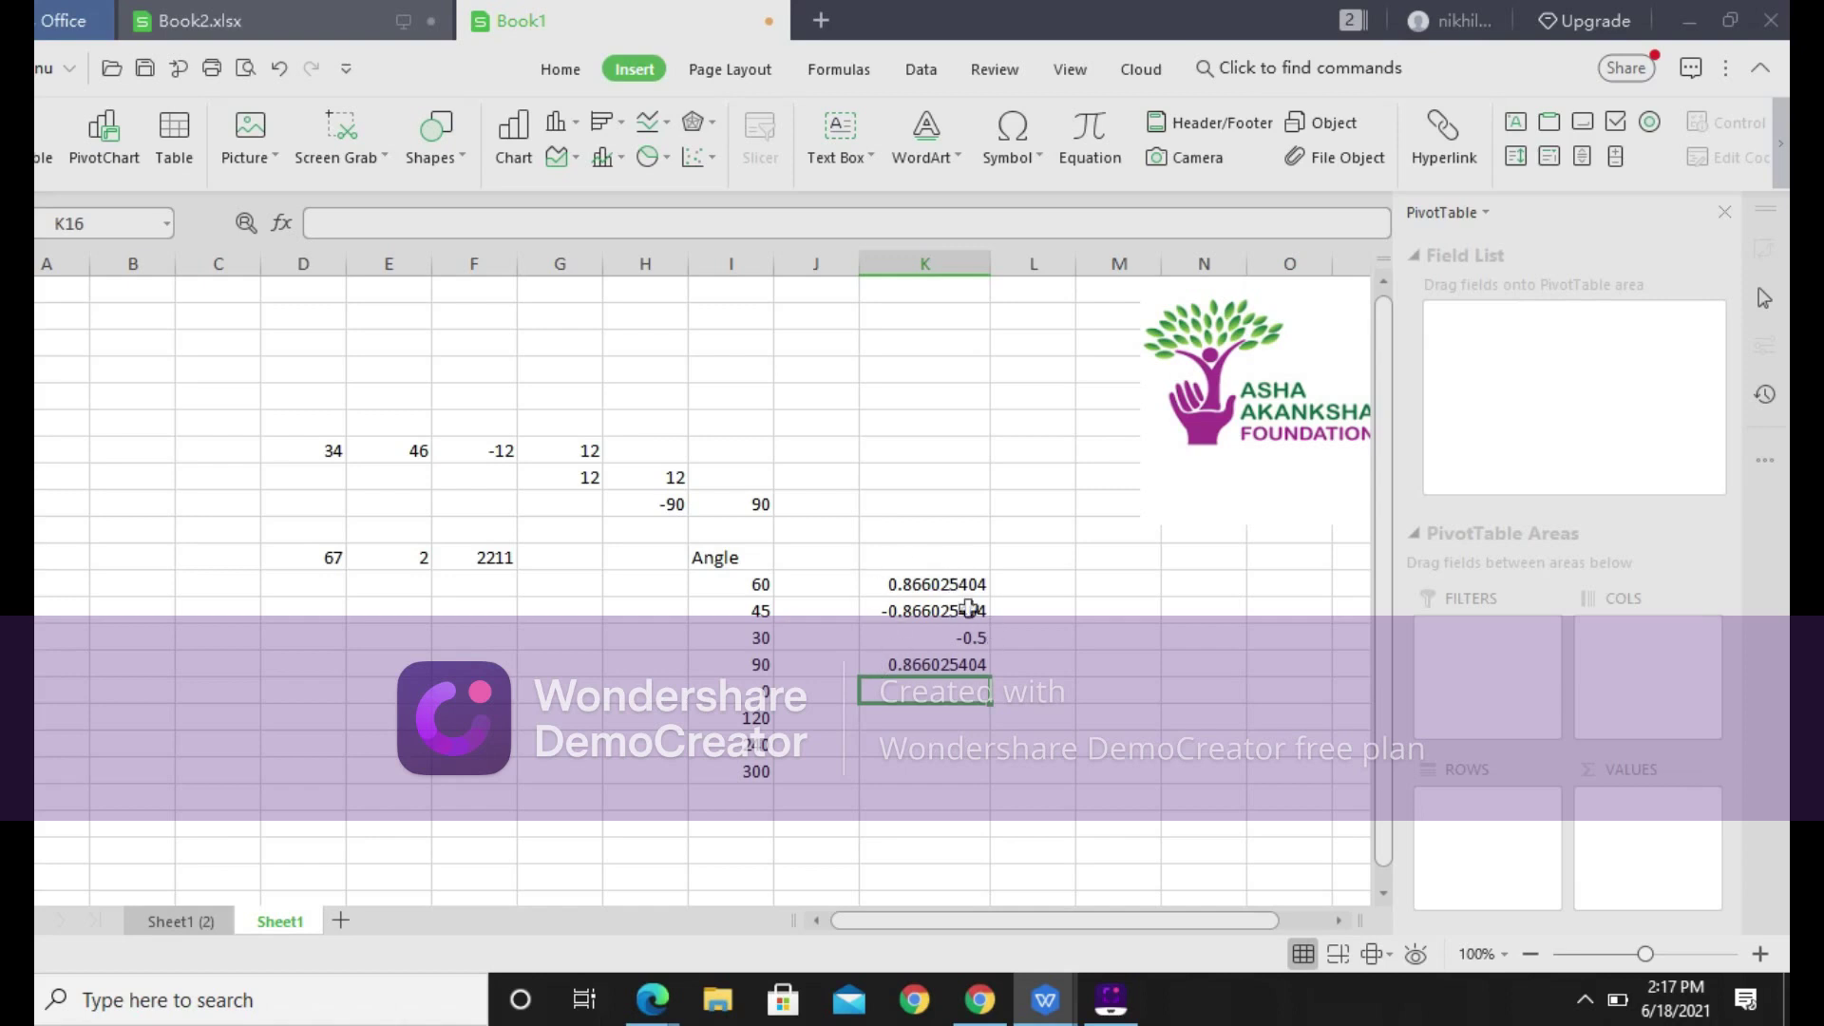
# Enter =COS(I15*pi()/180) in cell K16 for the angle in I15, and reselect that cell to check its formula
pyautogui.write('=')
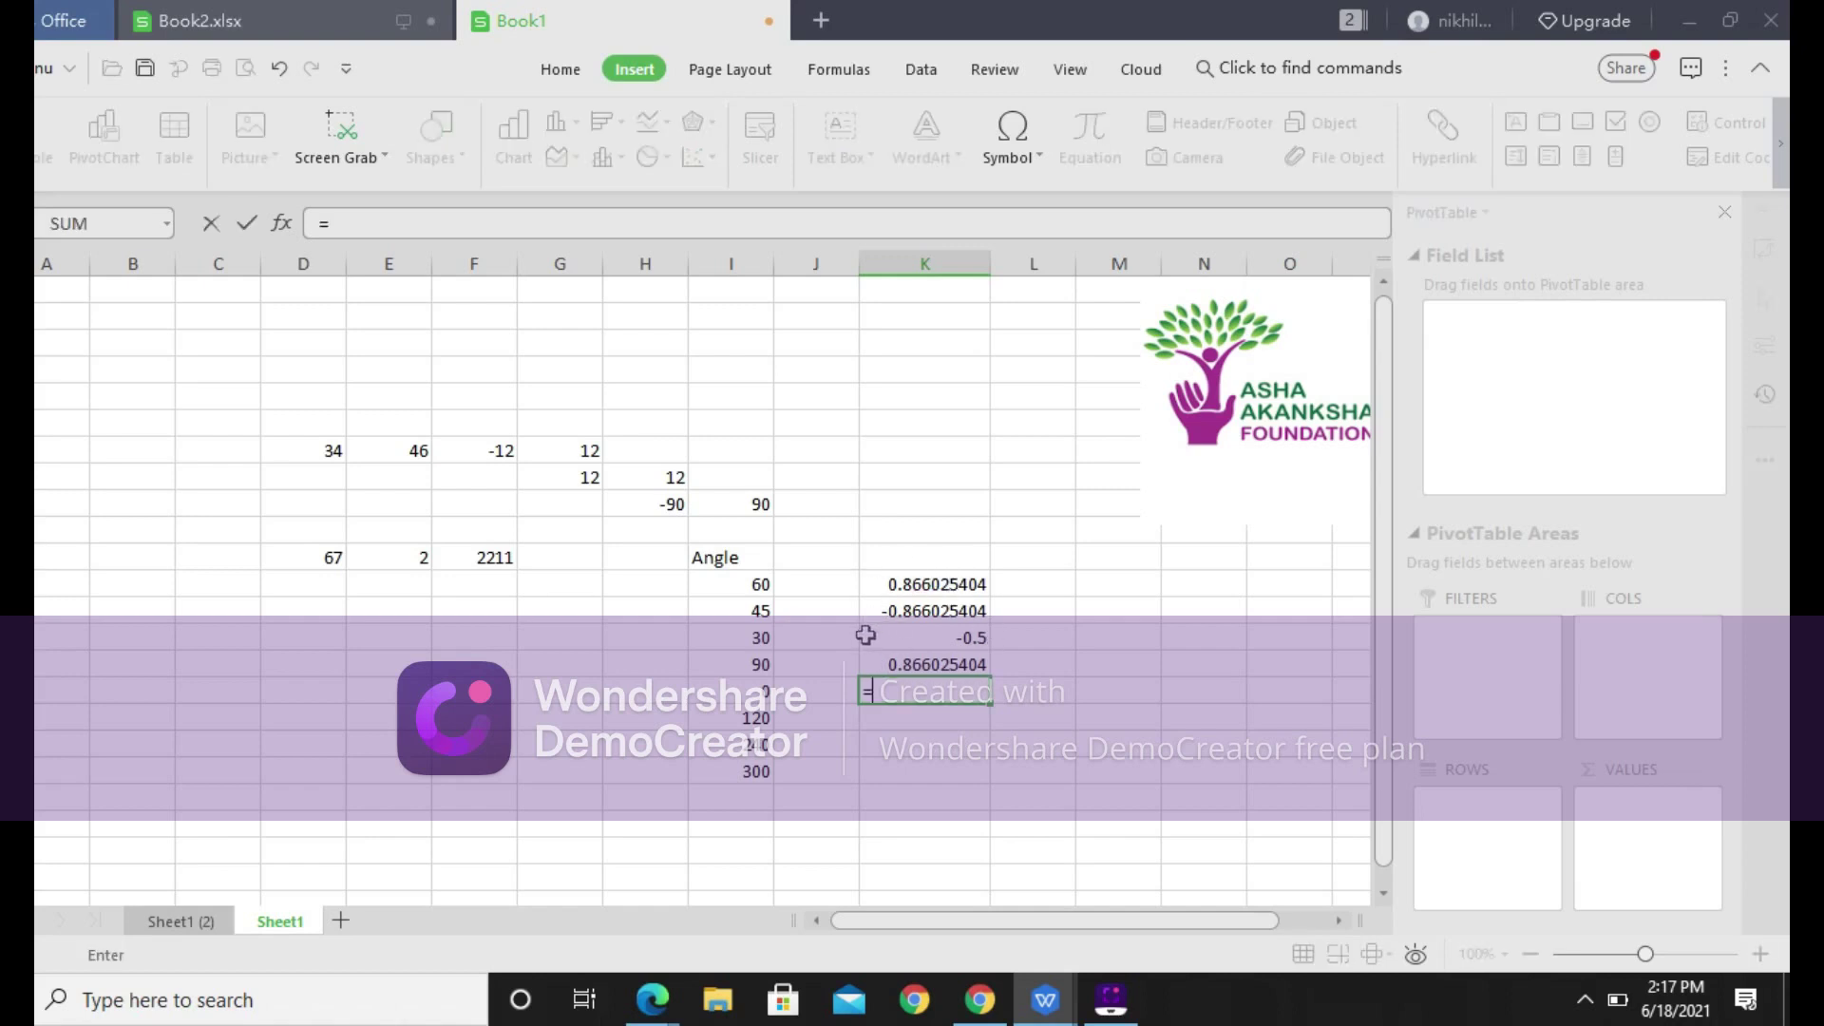
pyautogui.write('COS(')
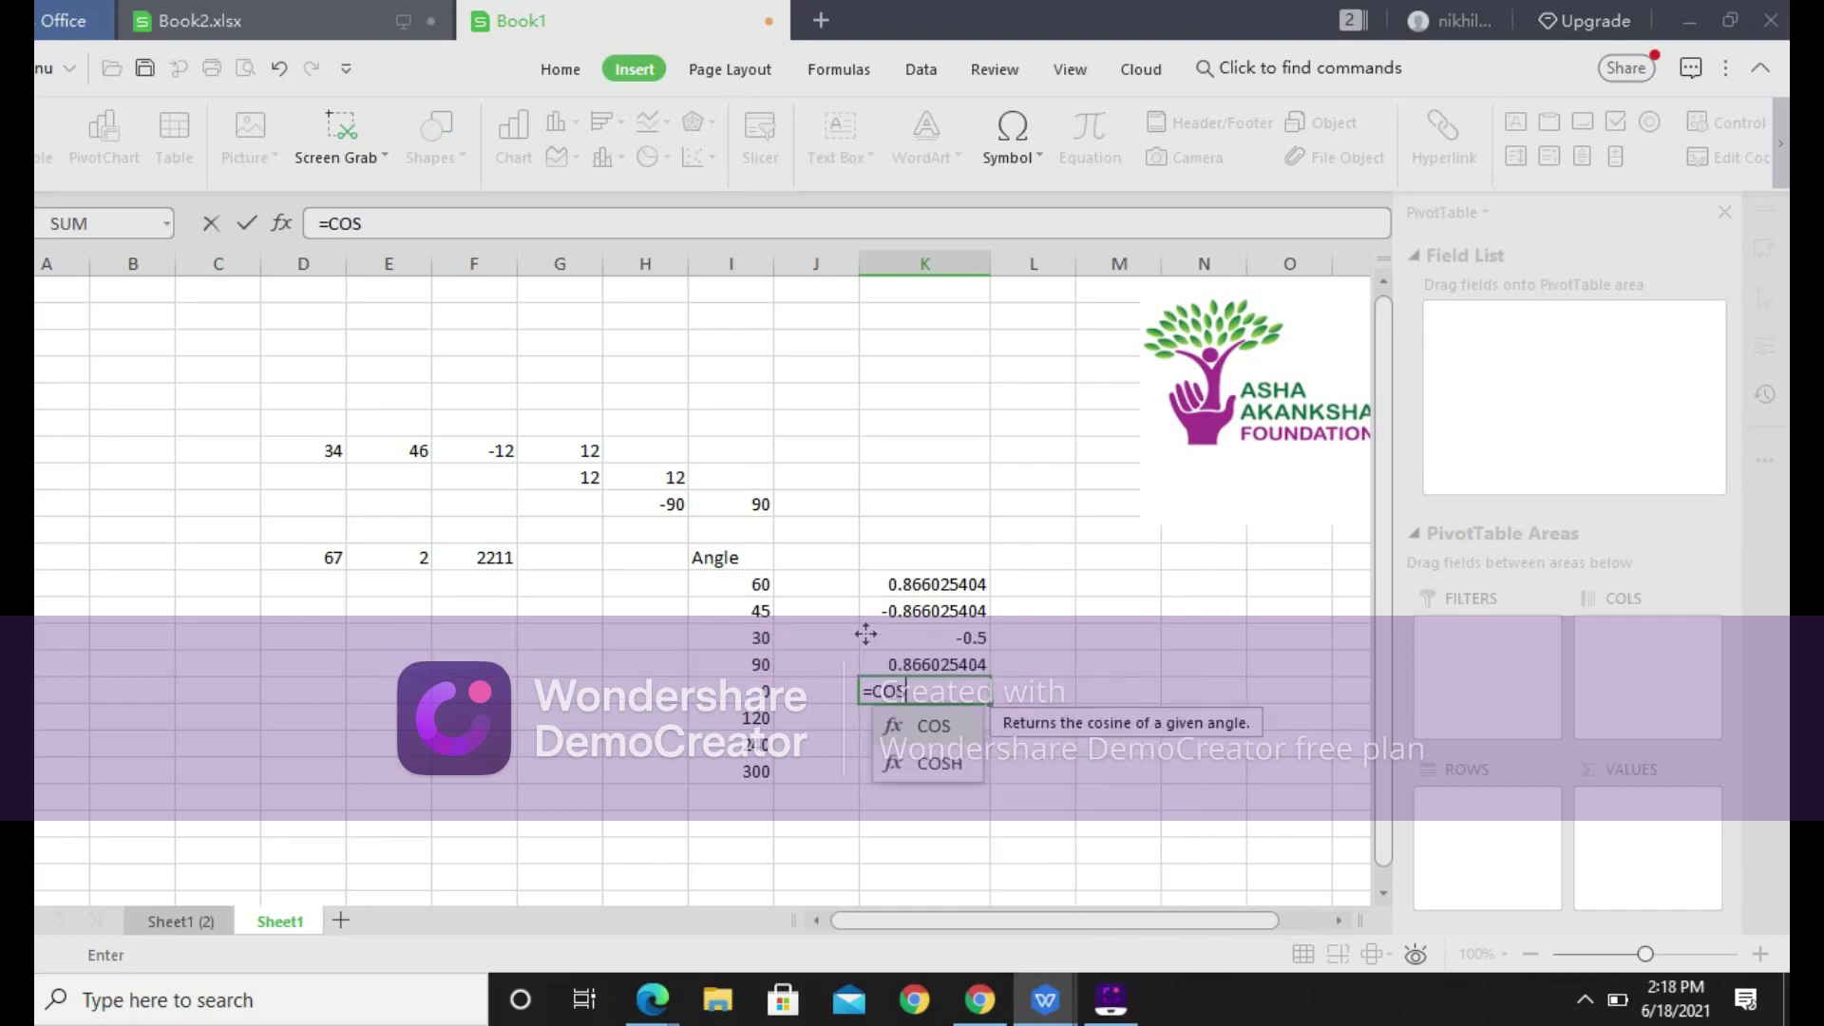
pyautogui.click(757, 670)
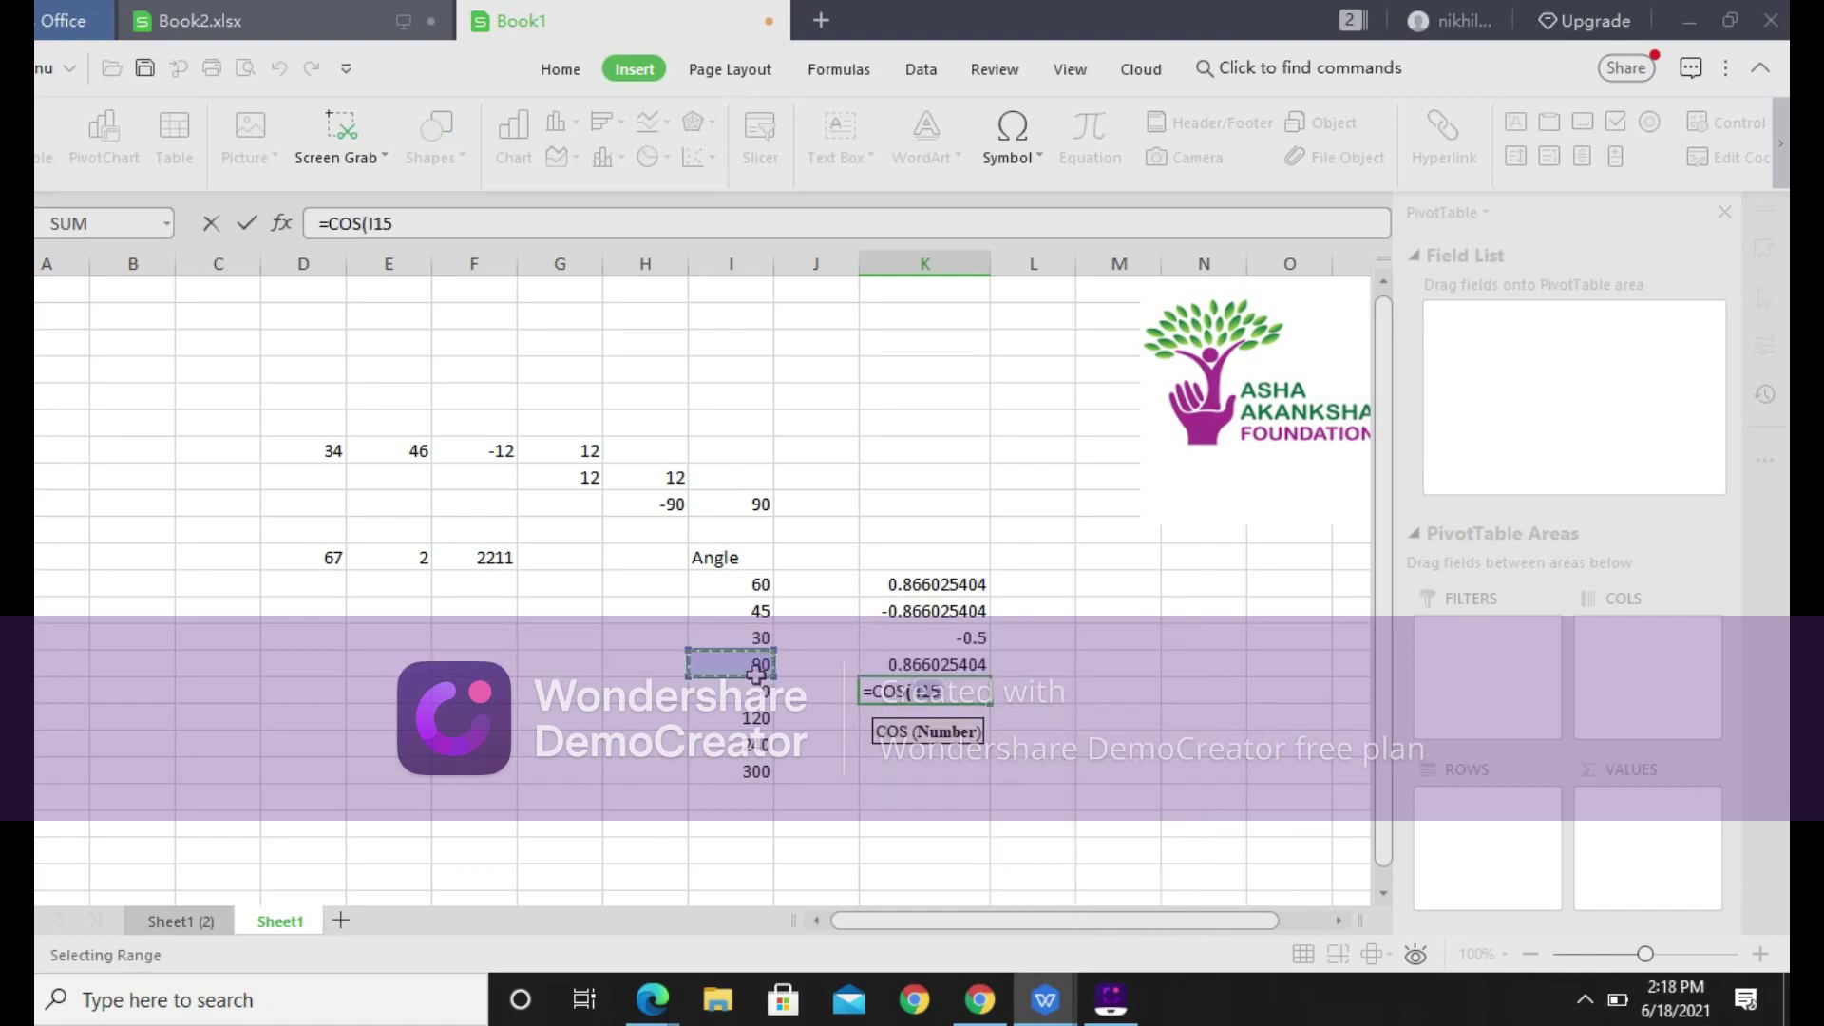
pyautogui.write('*pi()/180')
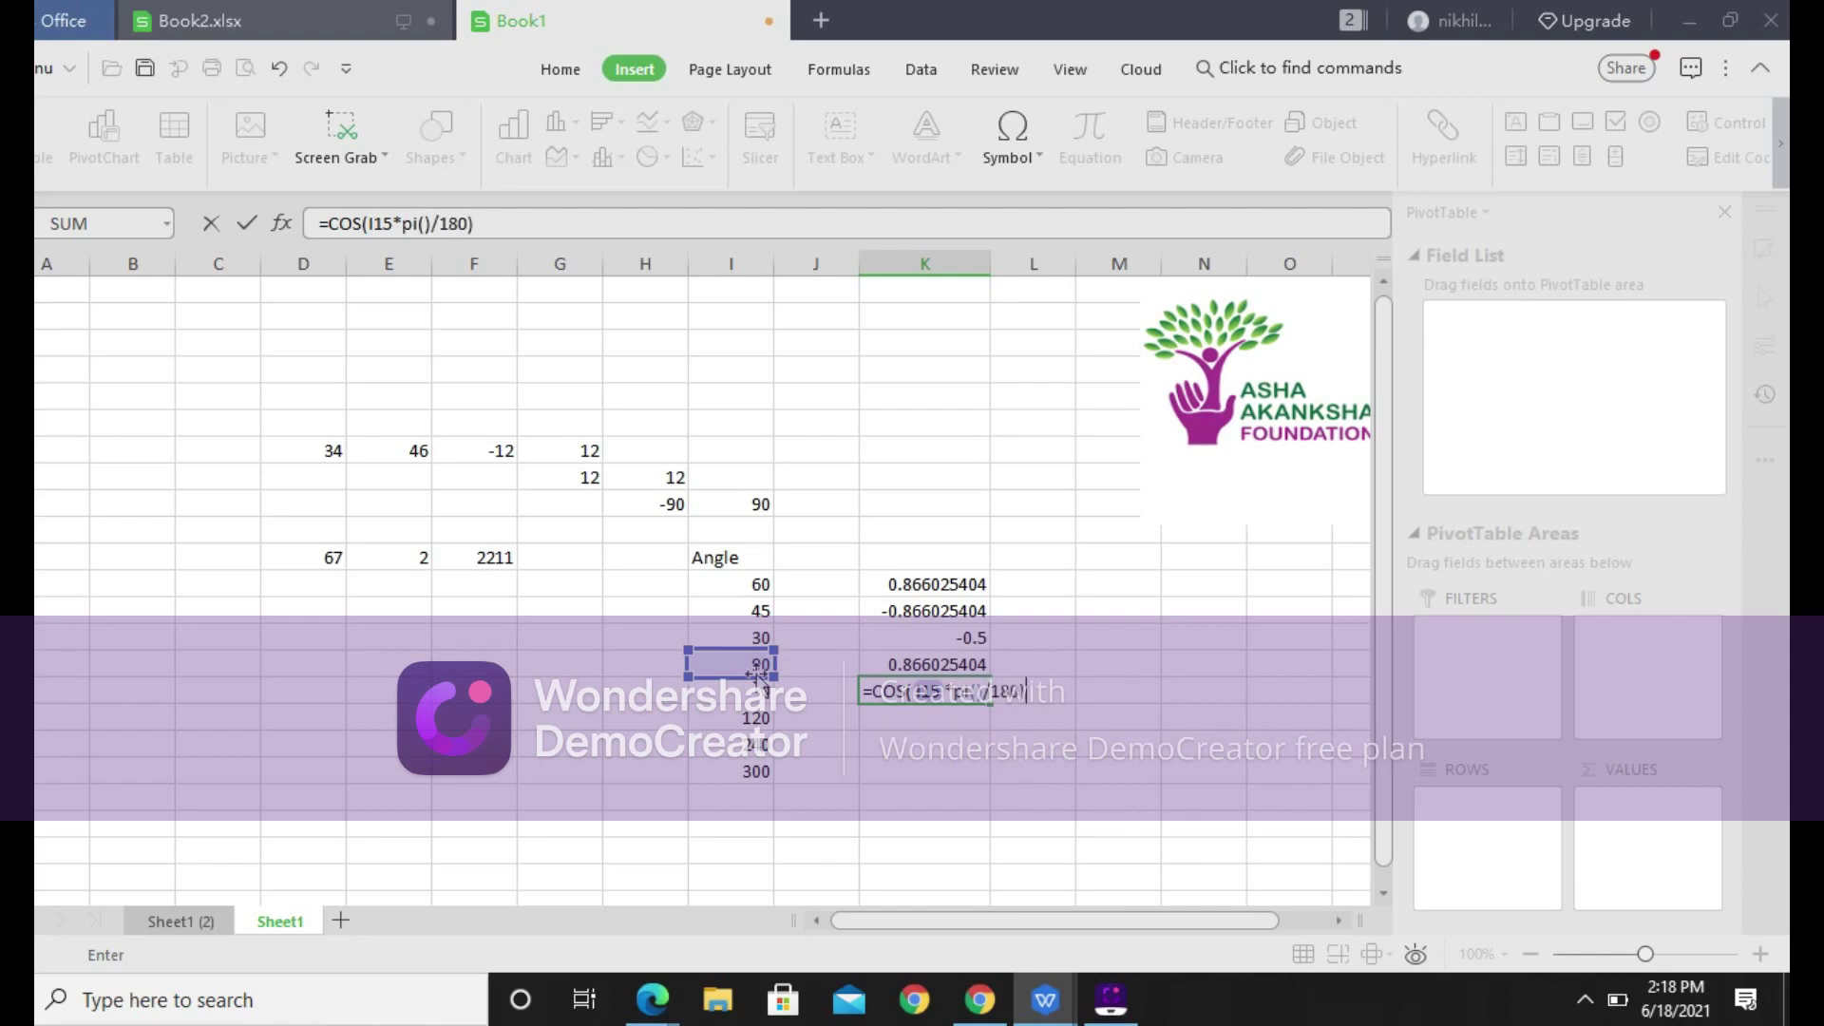
pyautogui.press('Return')
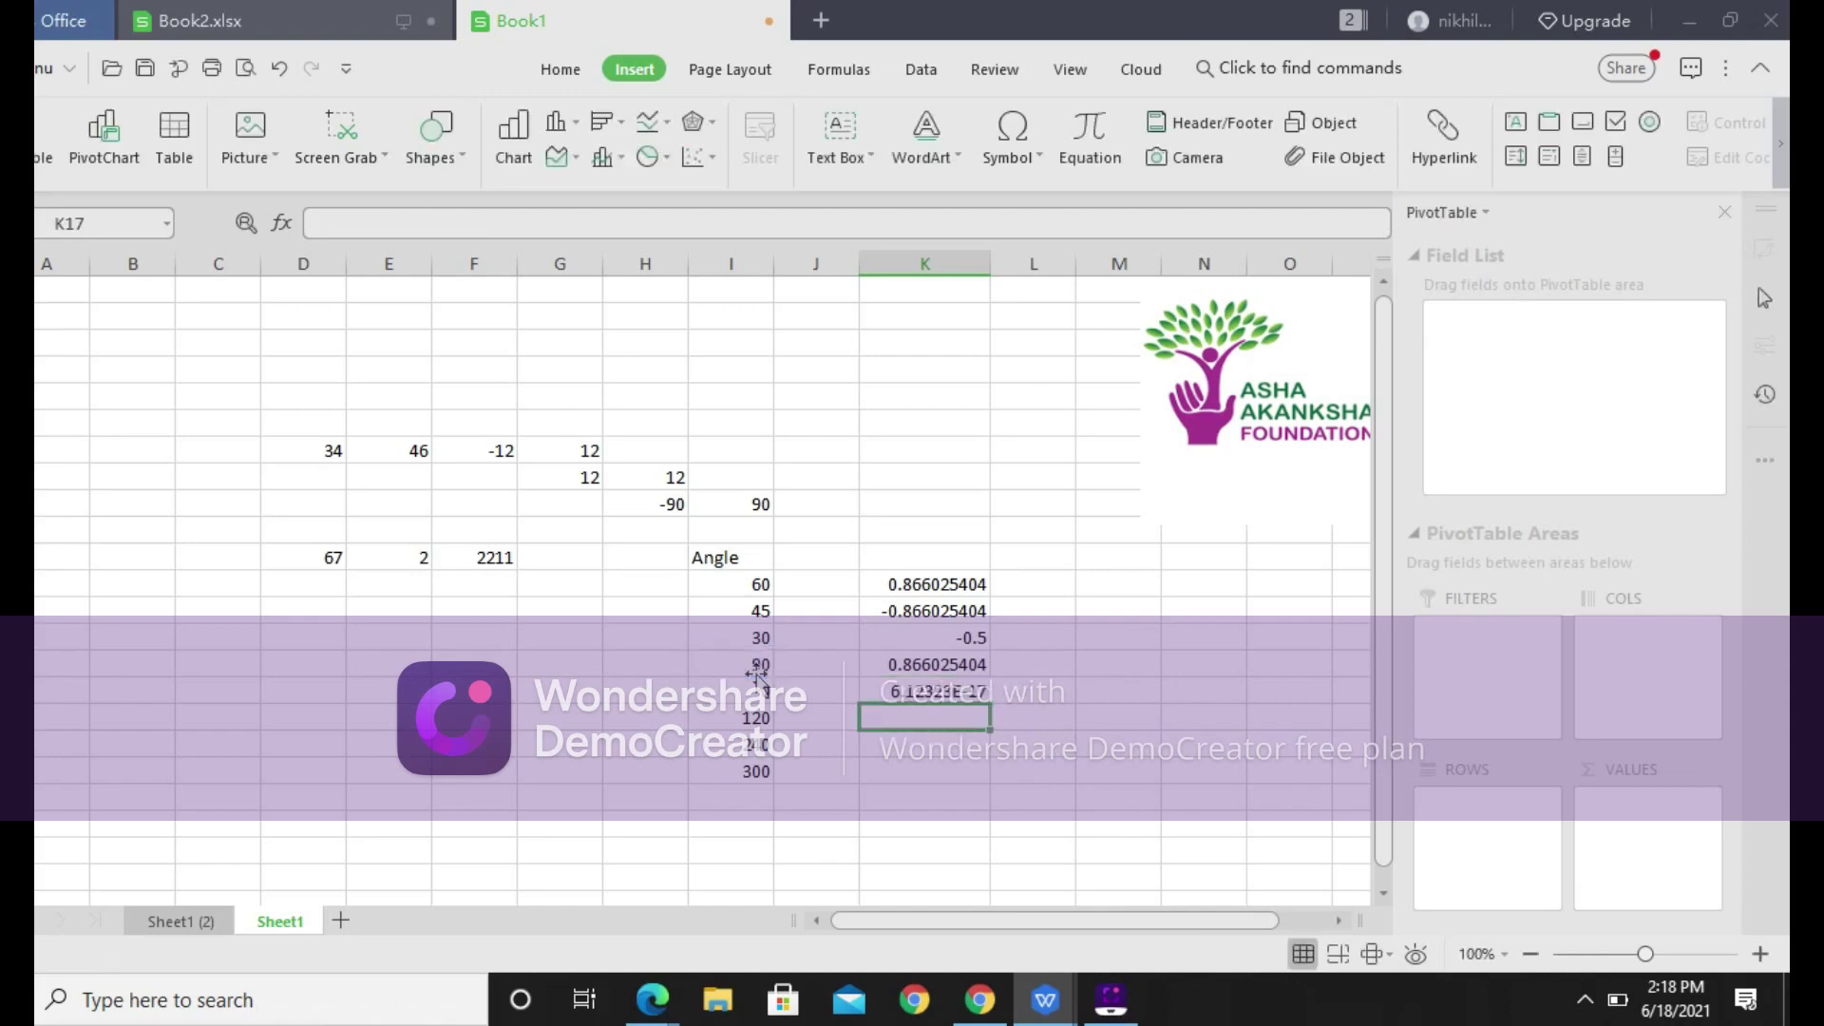
pyautogui.click(910, 694)
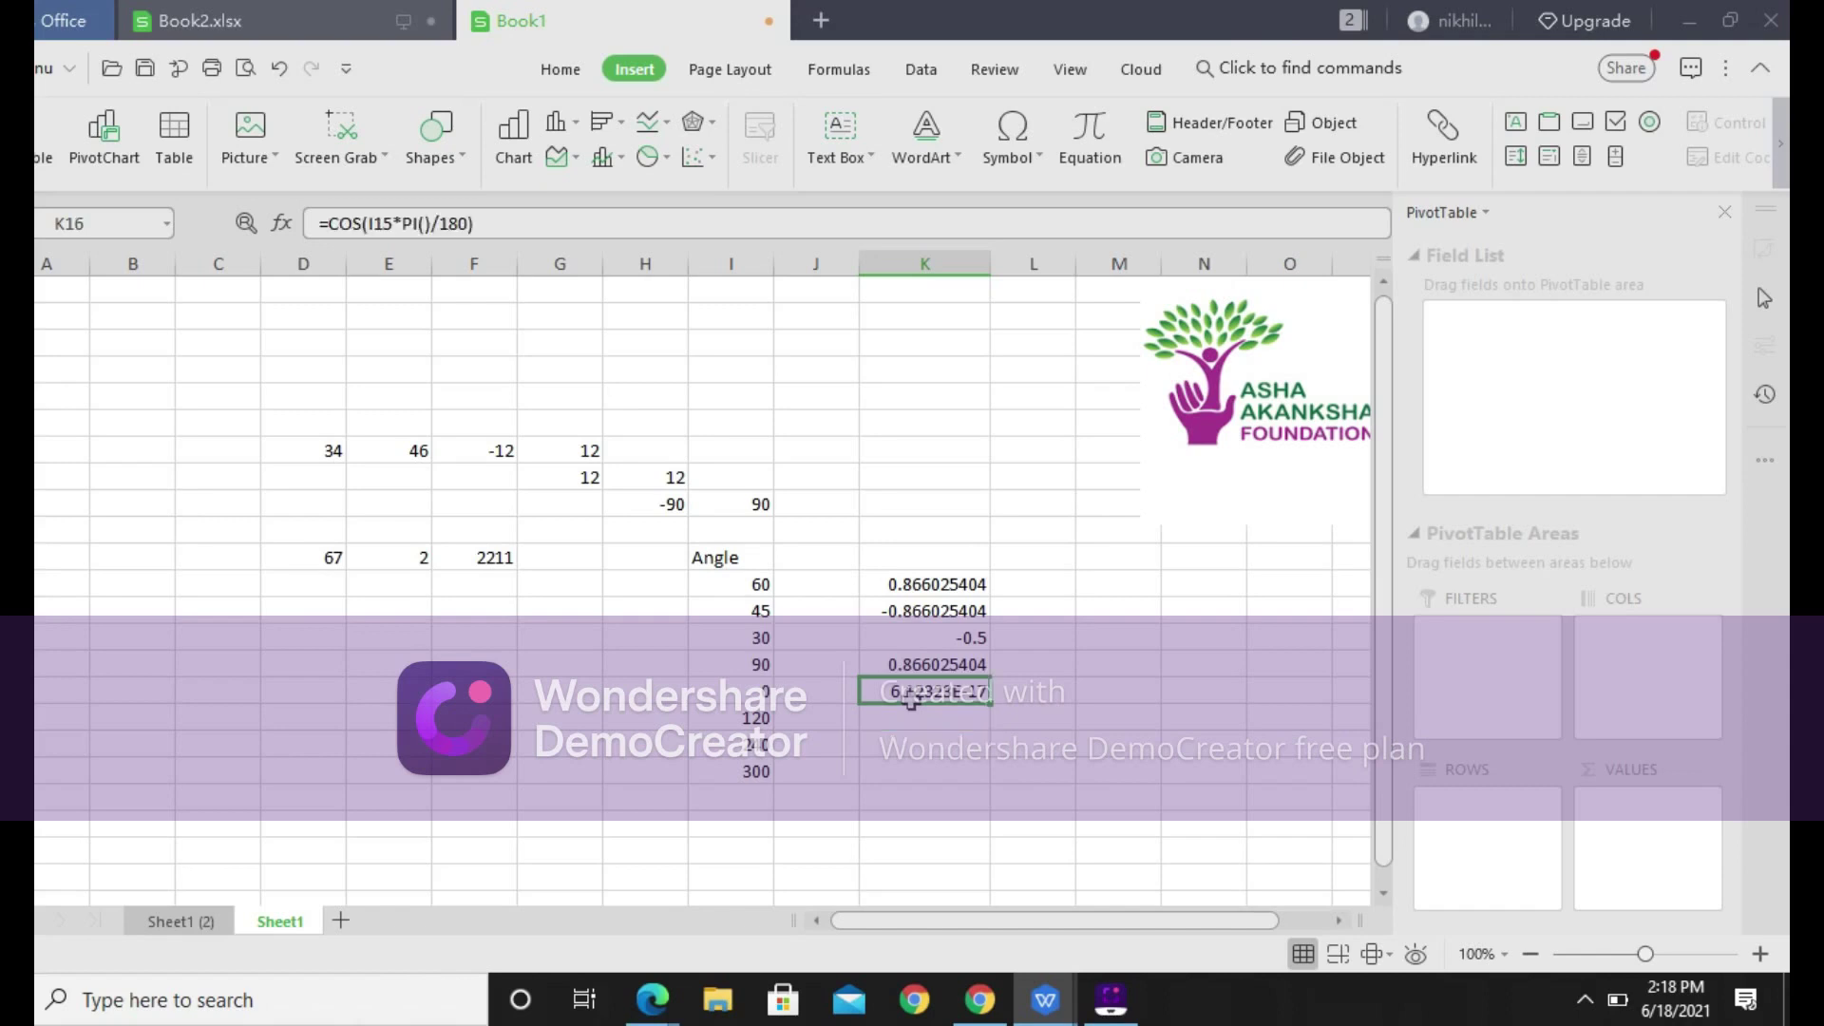
# Replace the formula in cell K16 with =COS(90*pi()/180), using the angle 90 directly
pyautogui.write('=')
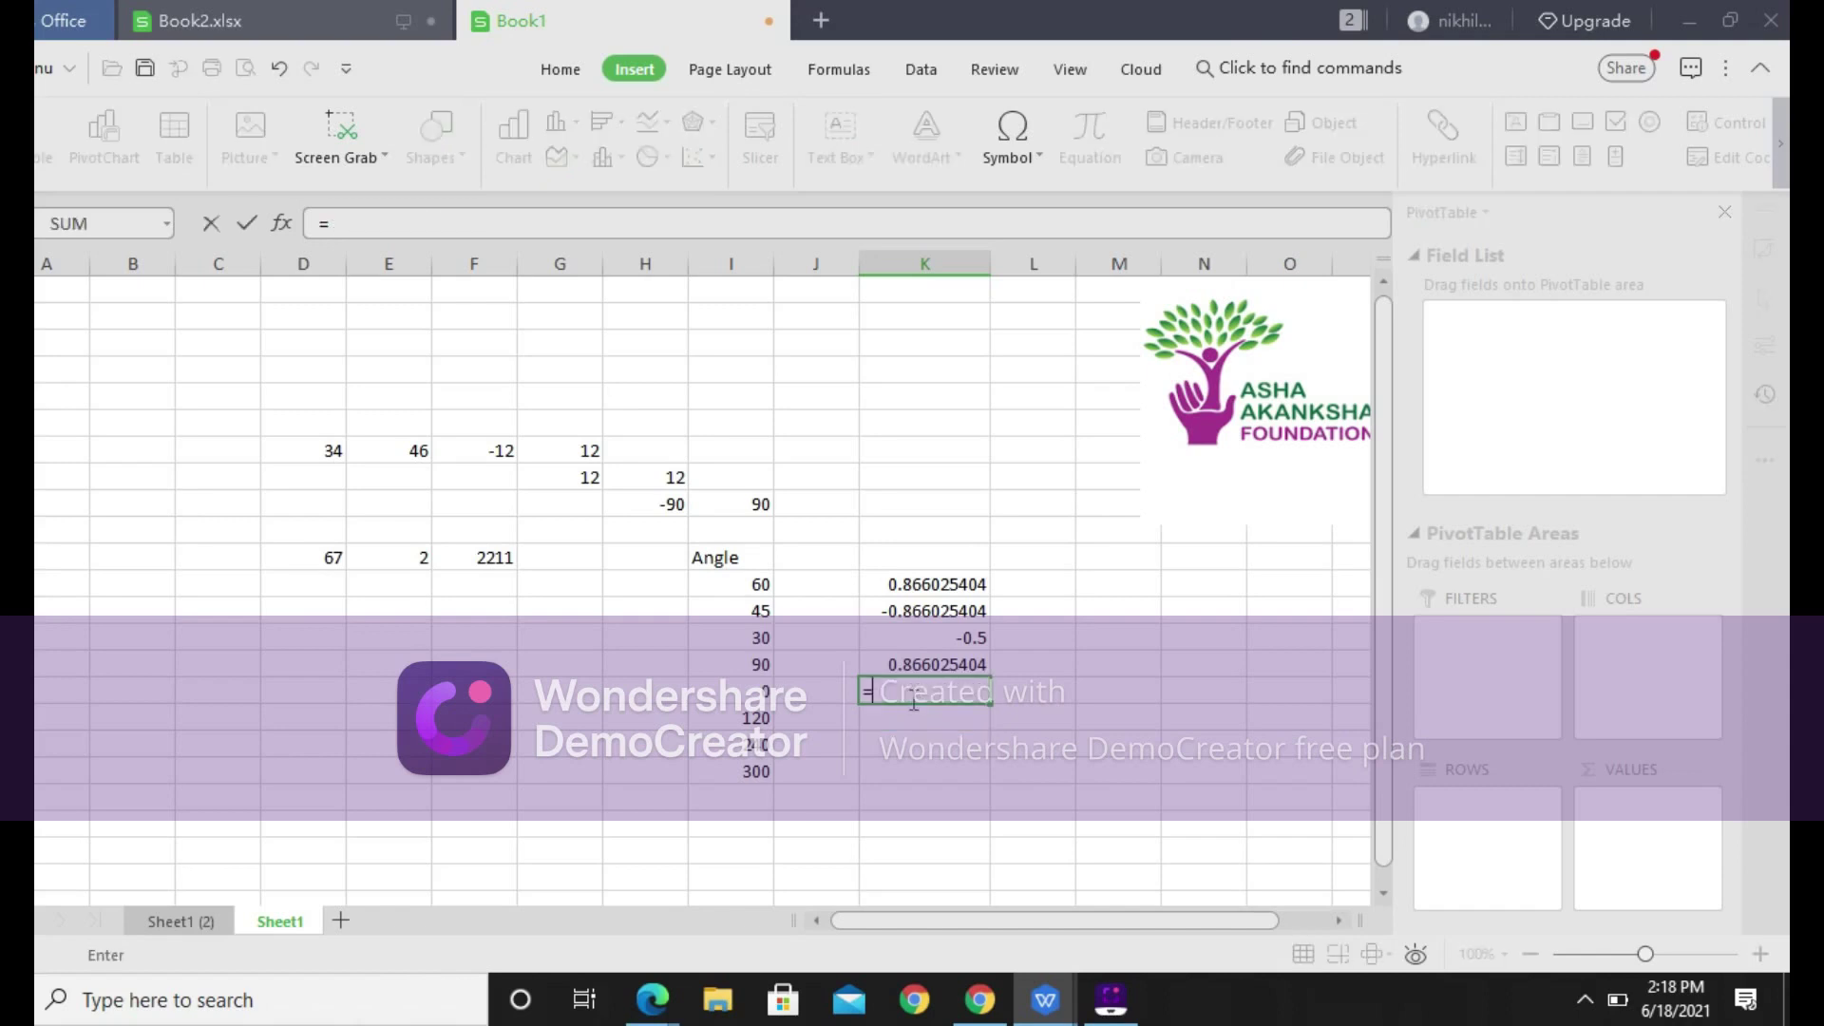
pyautogui.write('CO')
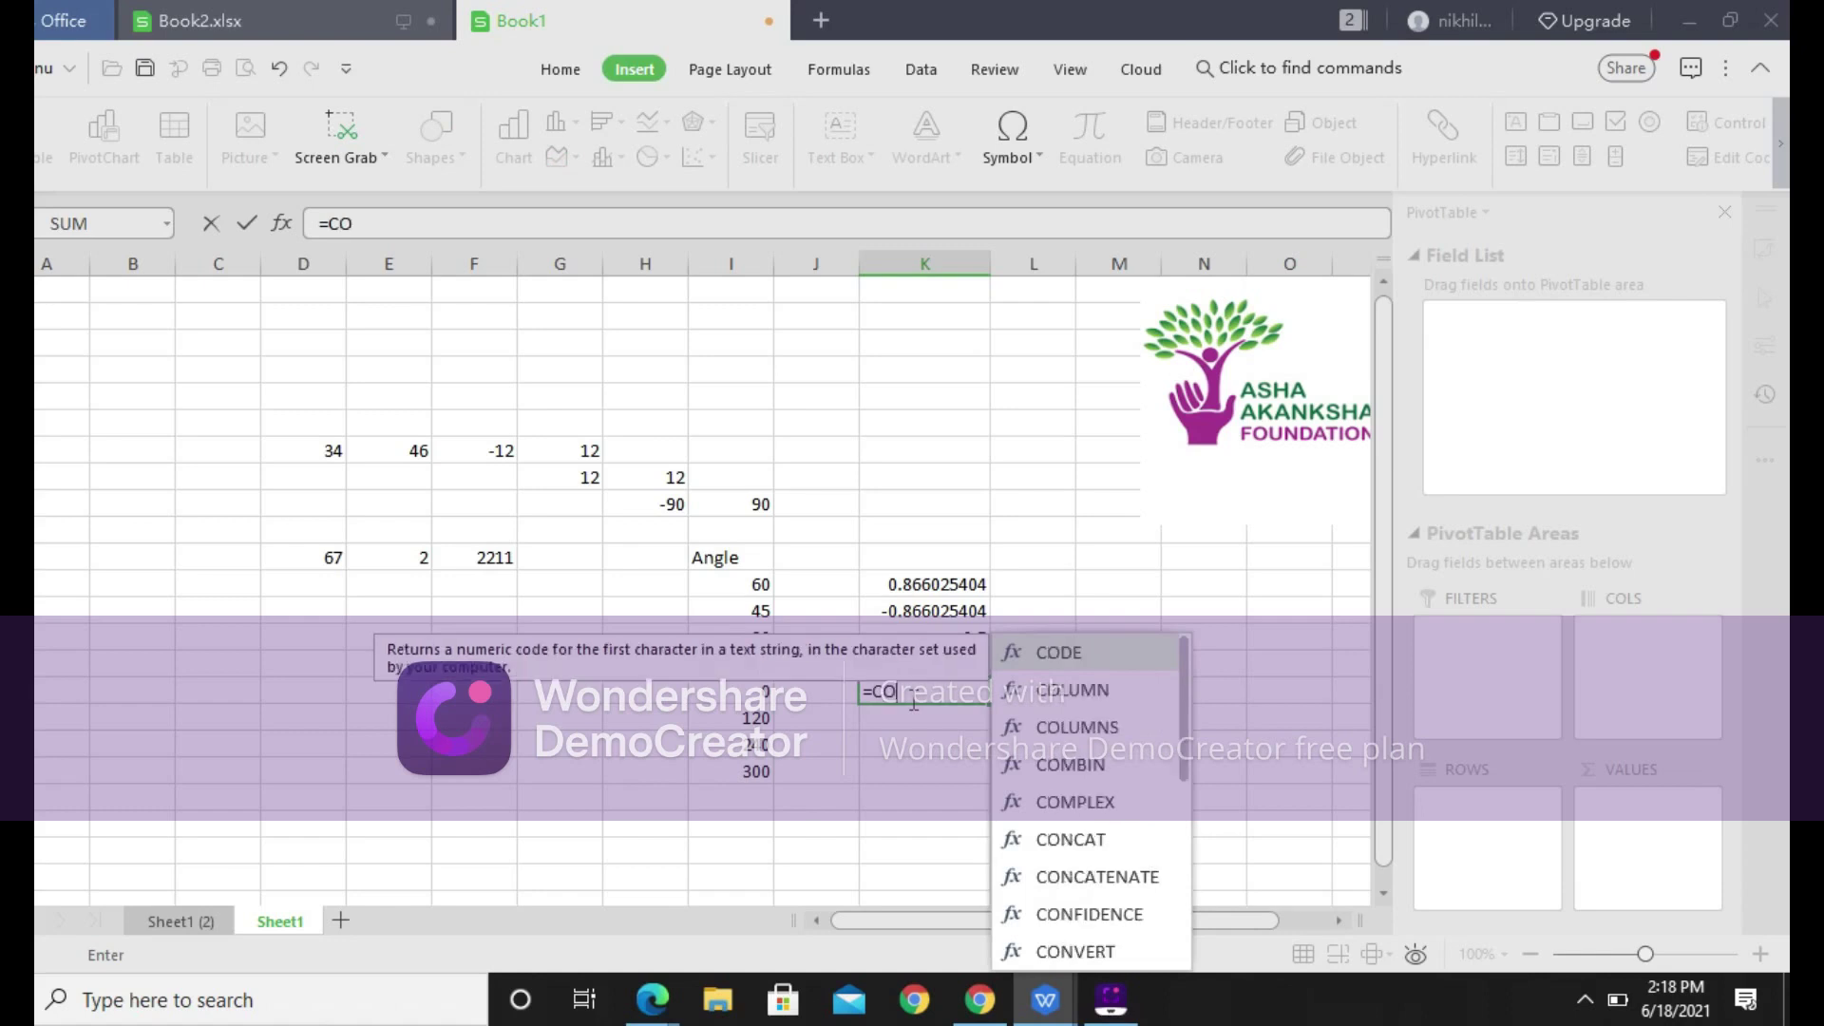
pyautogui.write('S(')
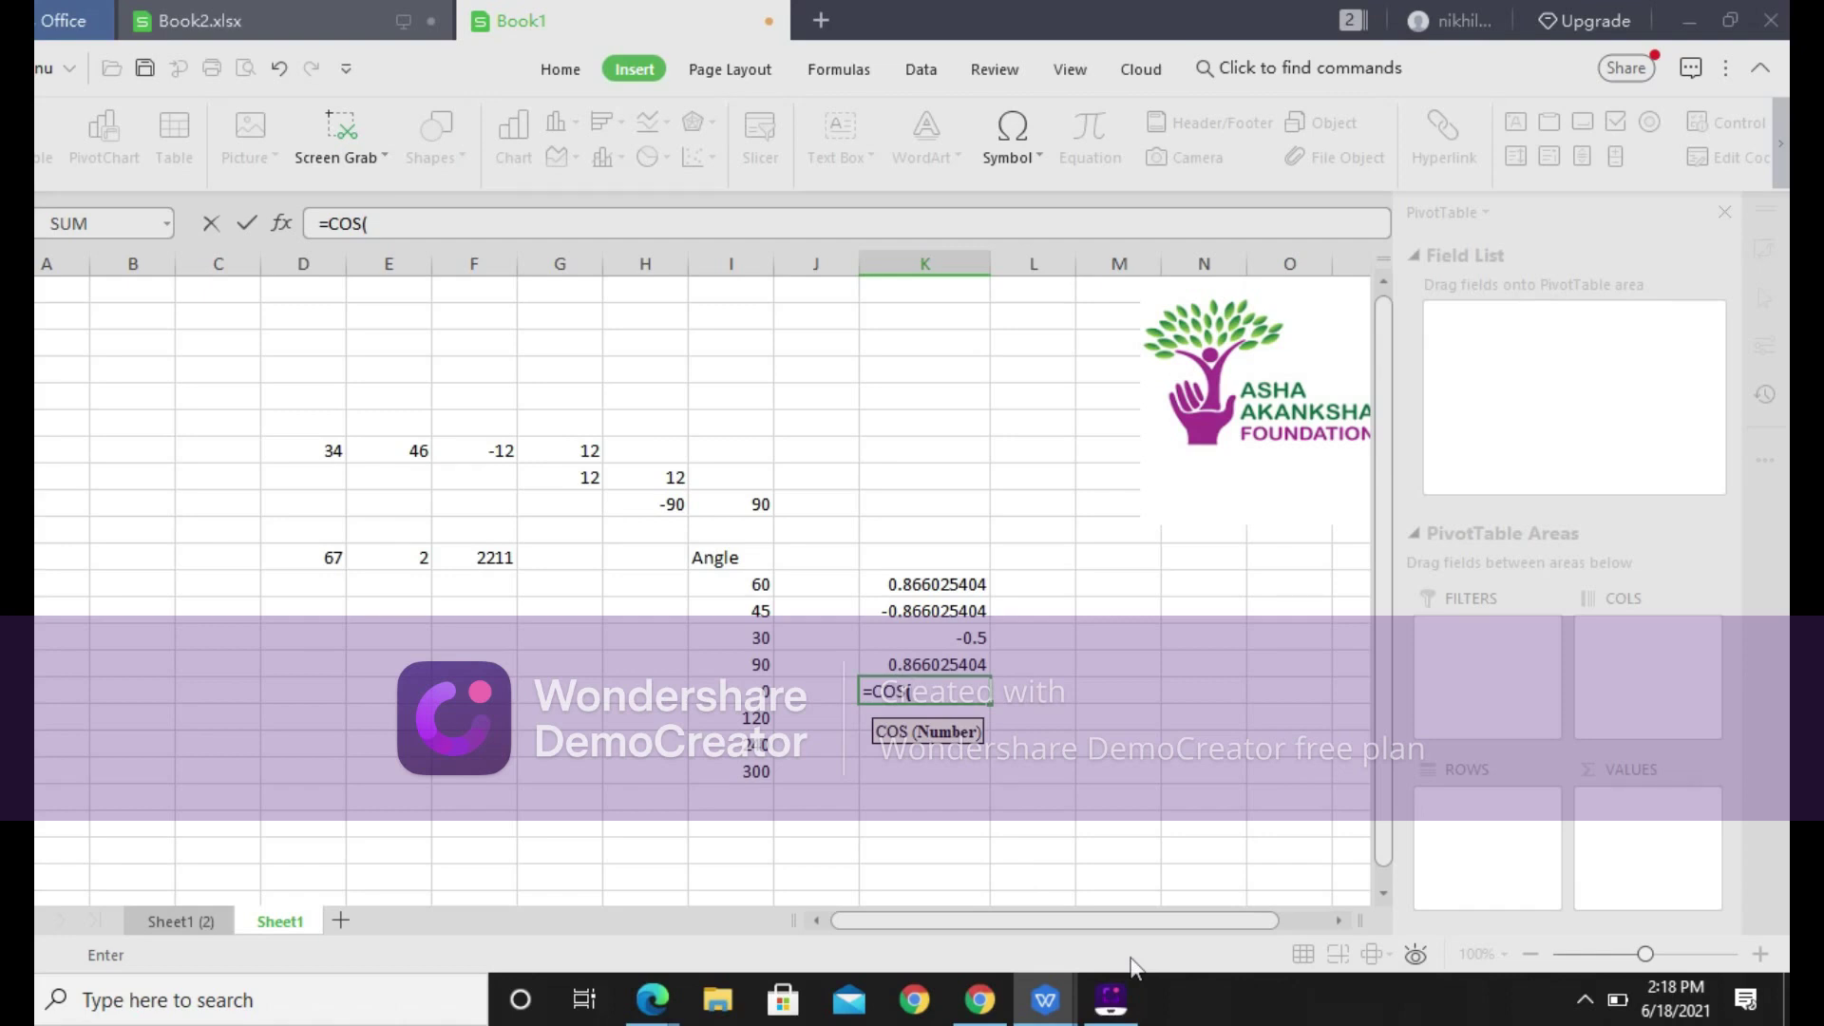
pyautogui.write('90*pi()/180)')
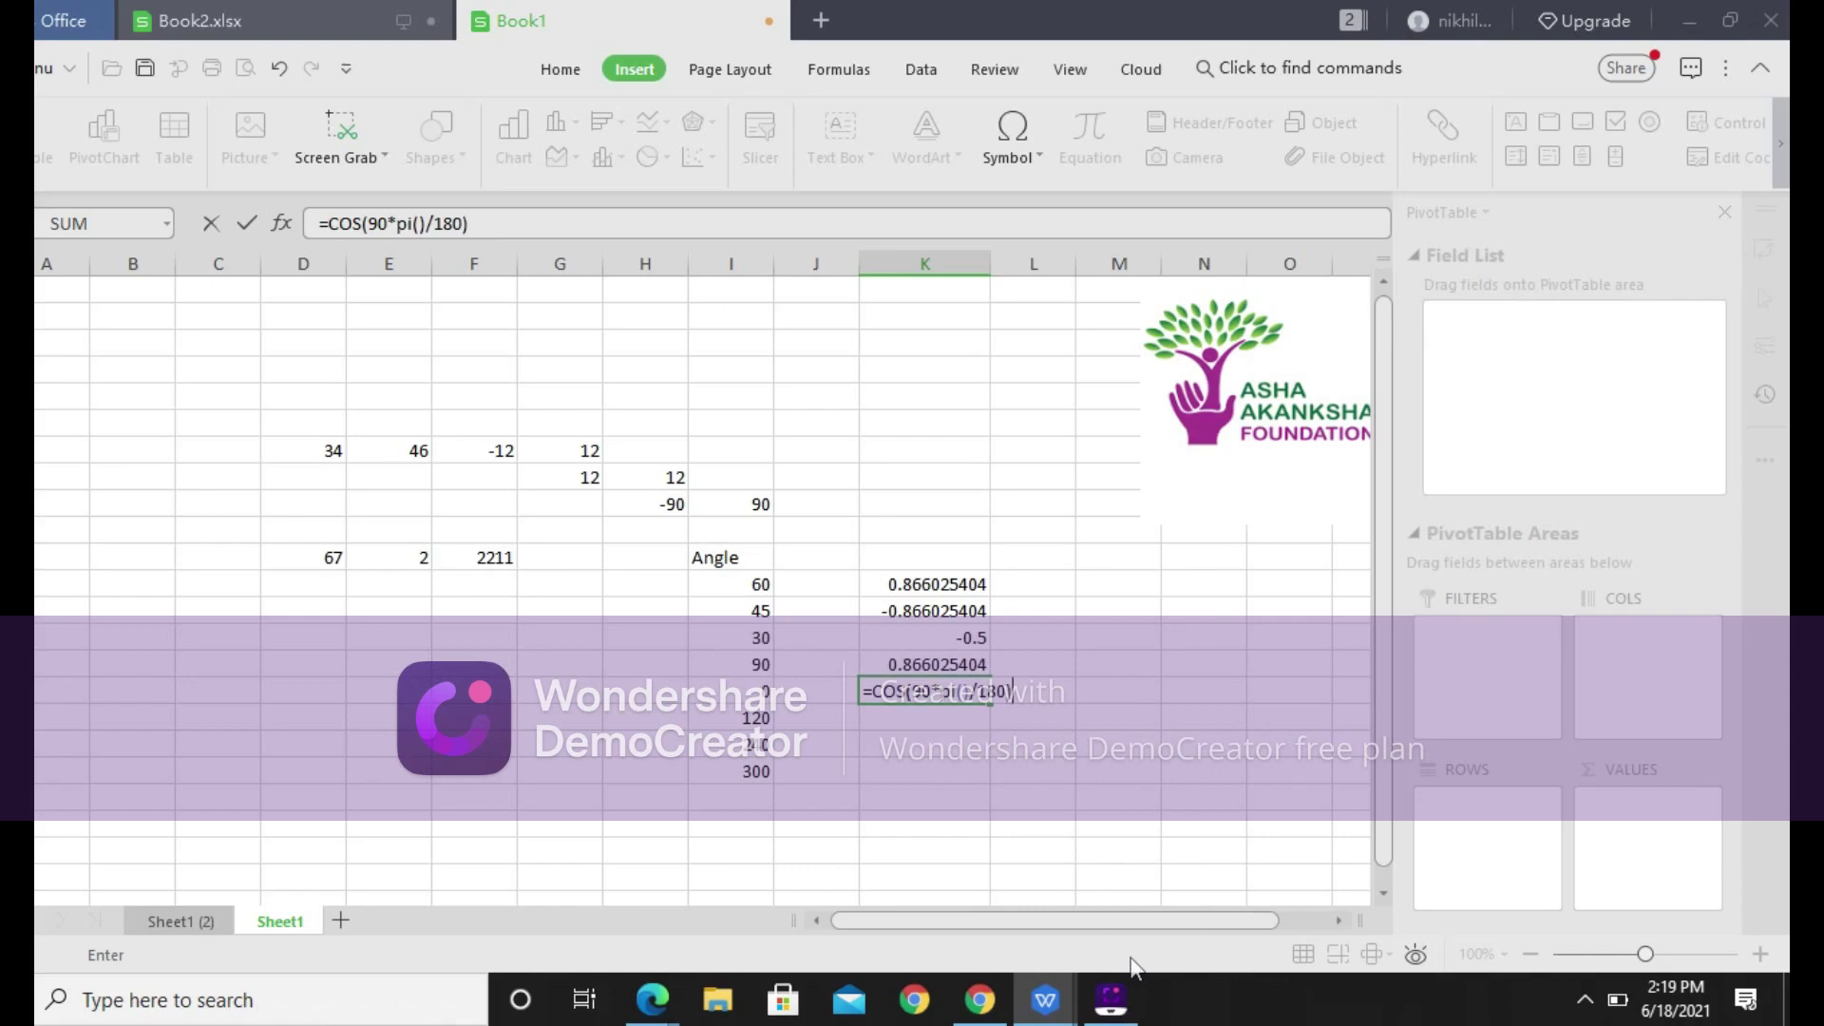
pyautogui.press('Return')
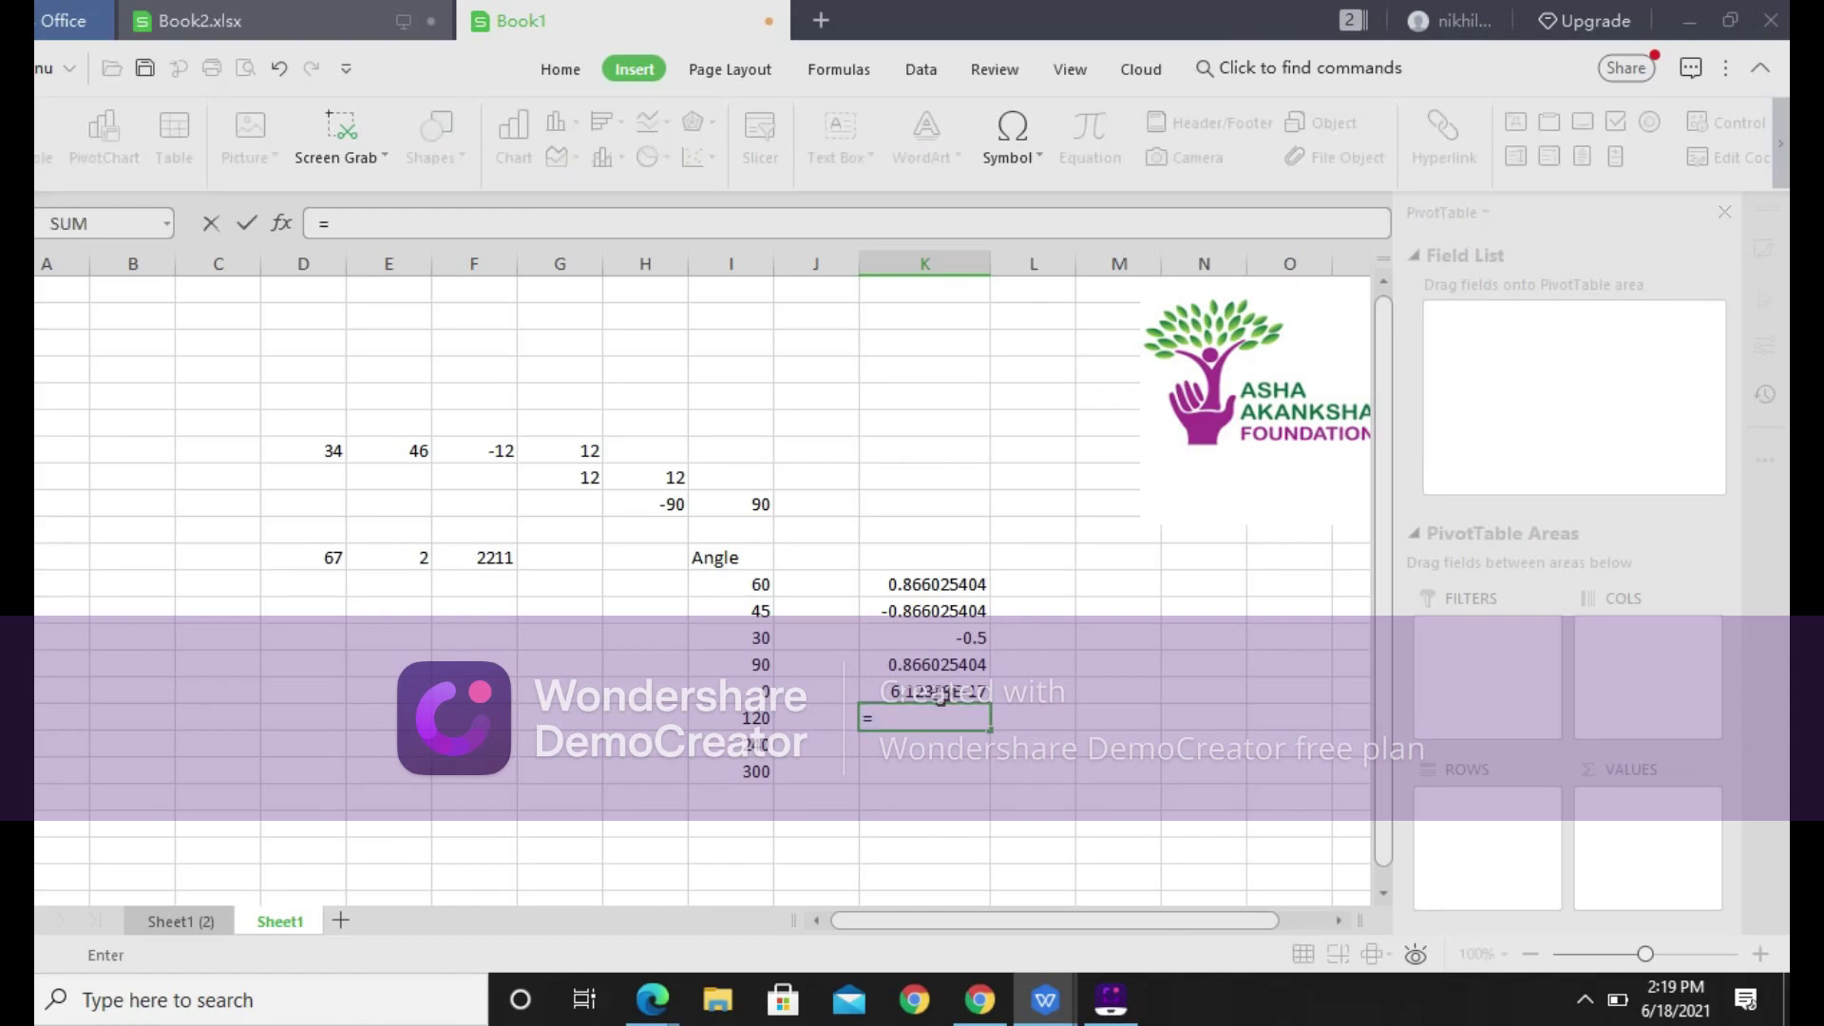
# Calculate the tangent of the angle in I13 by entering =Tan(I13*pi()/180) in cell K17
pyautogui.write('Tan(')
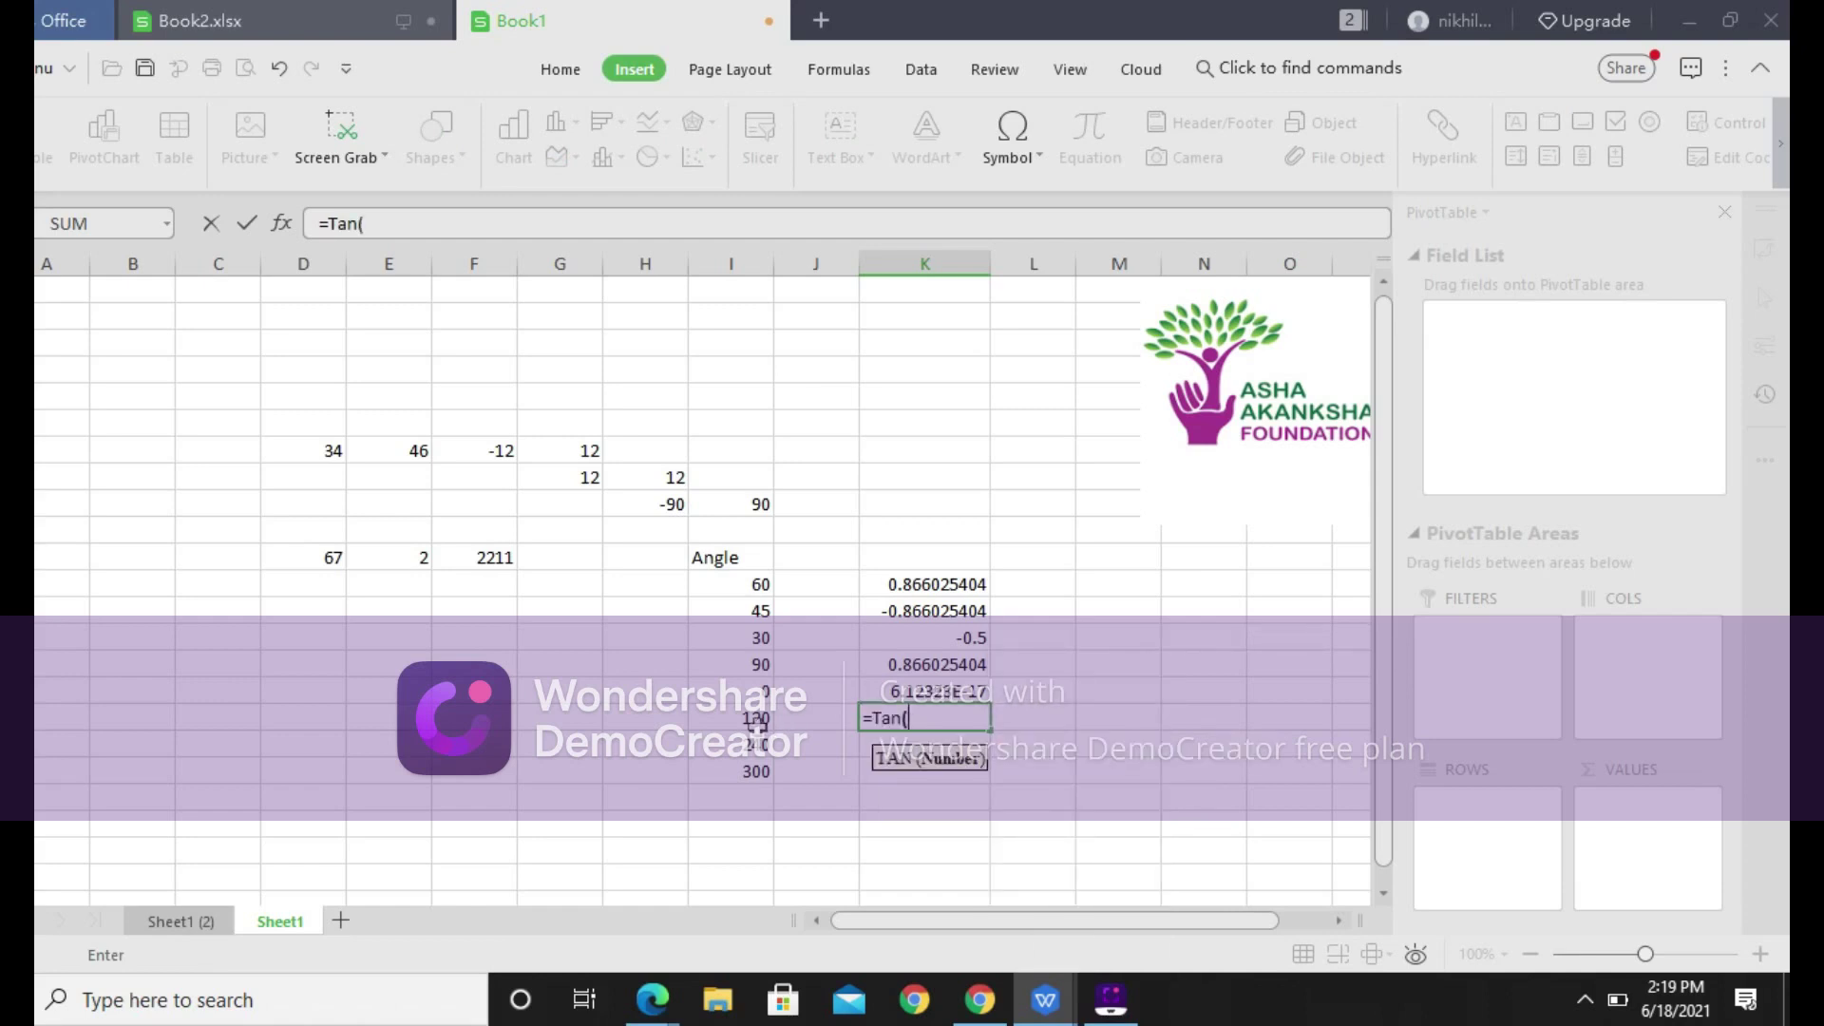
pyautogui.click(760, 615)
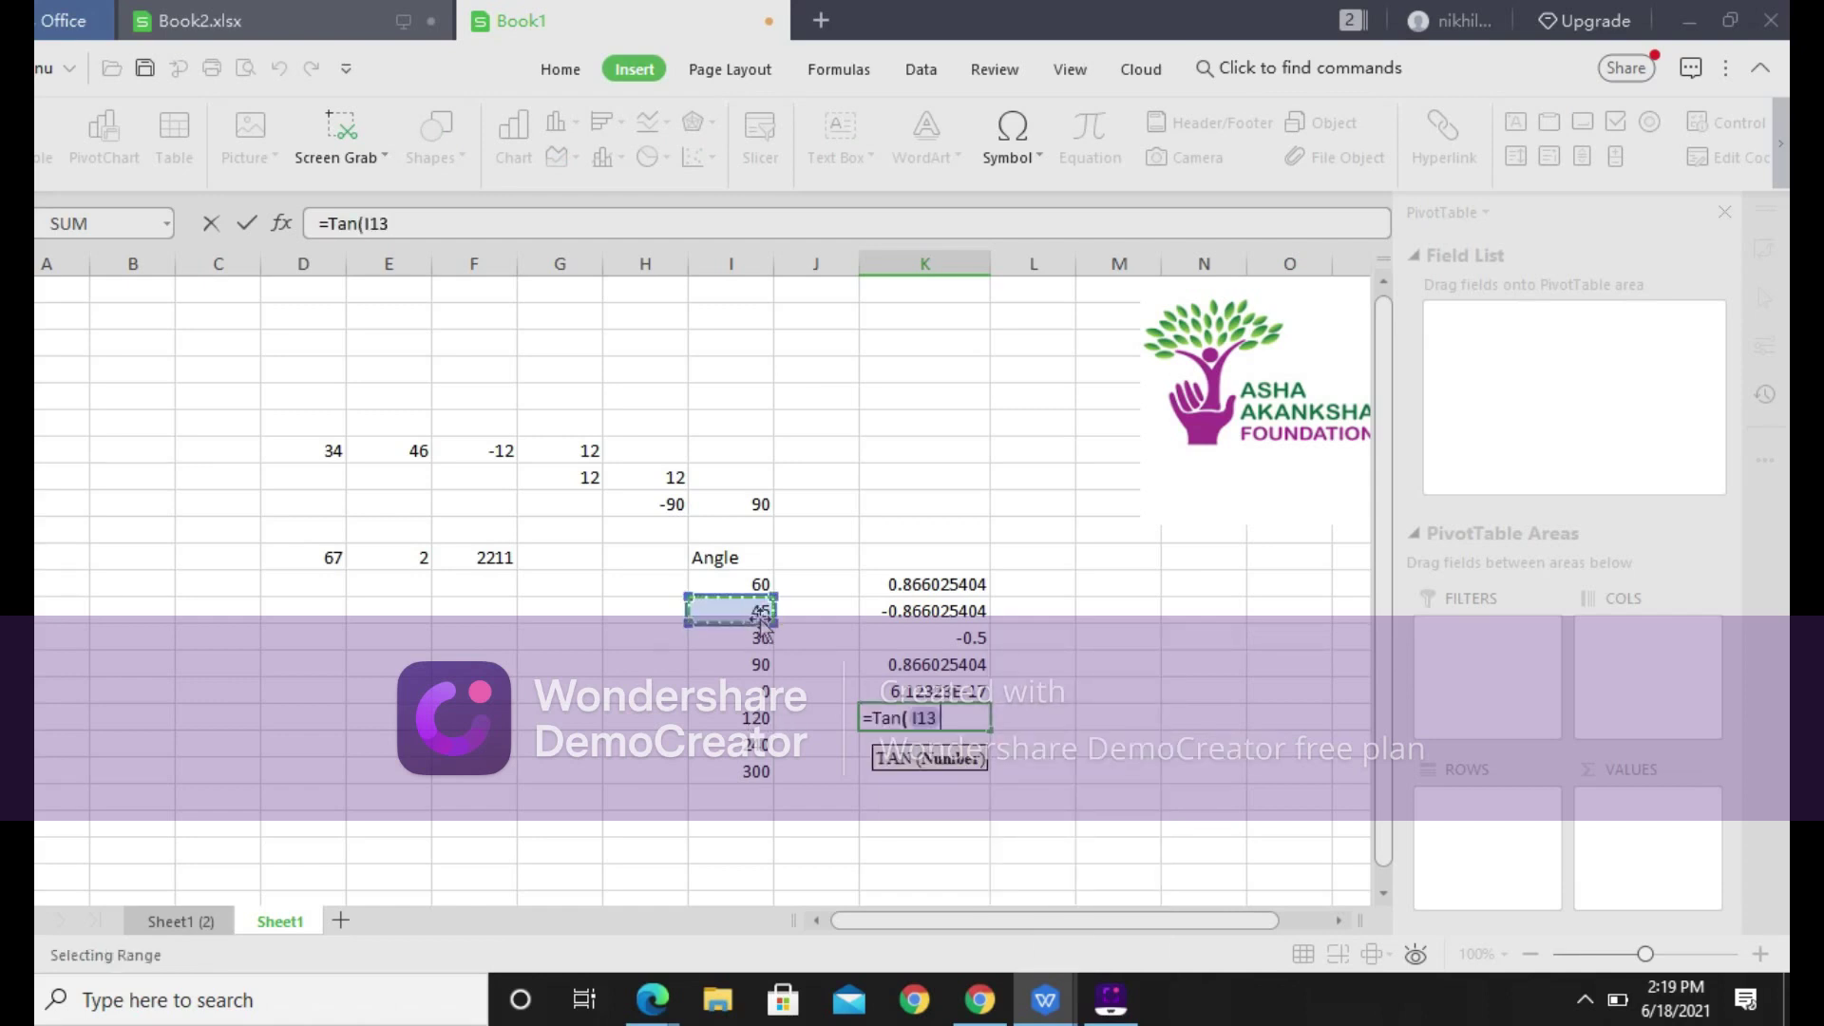
pyautogui.write('*')
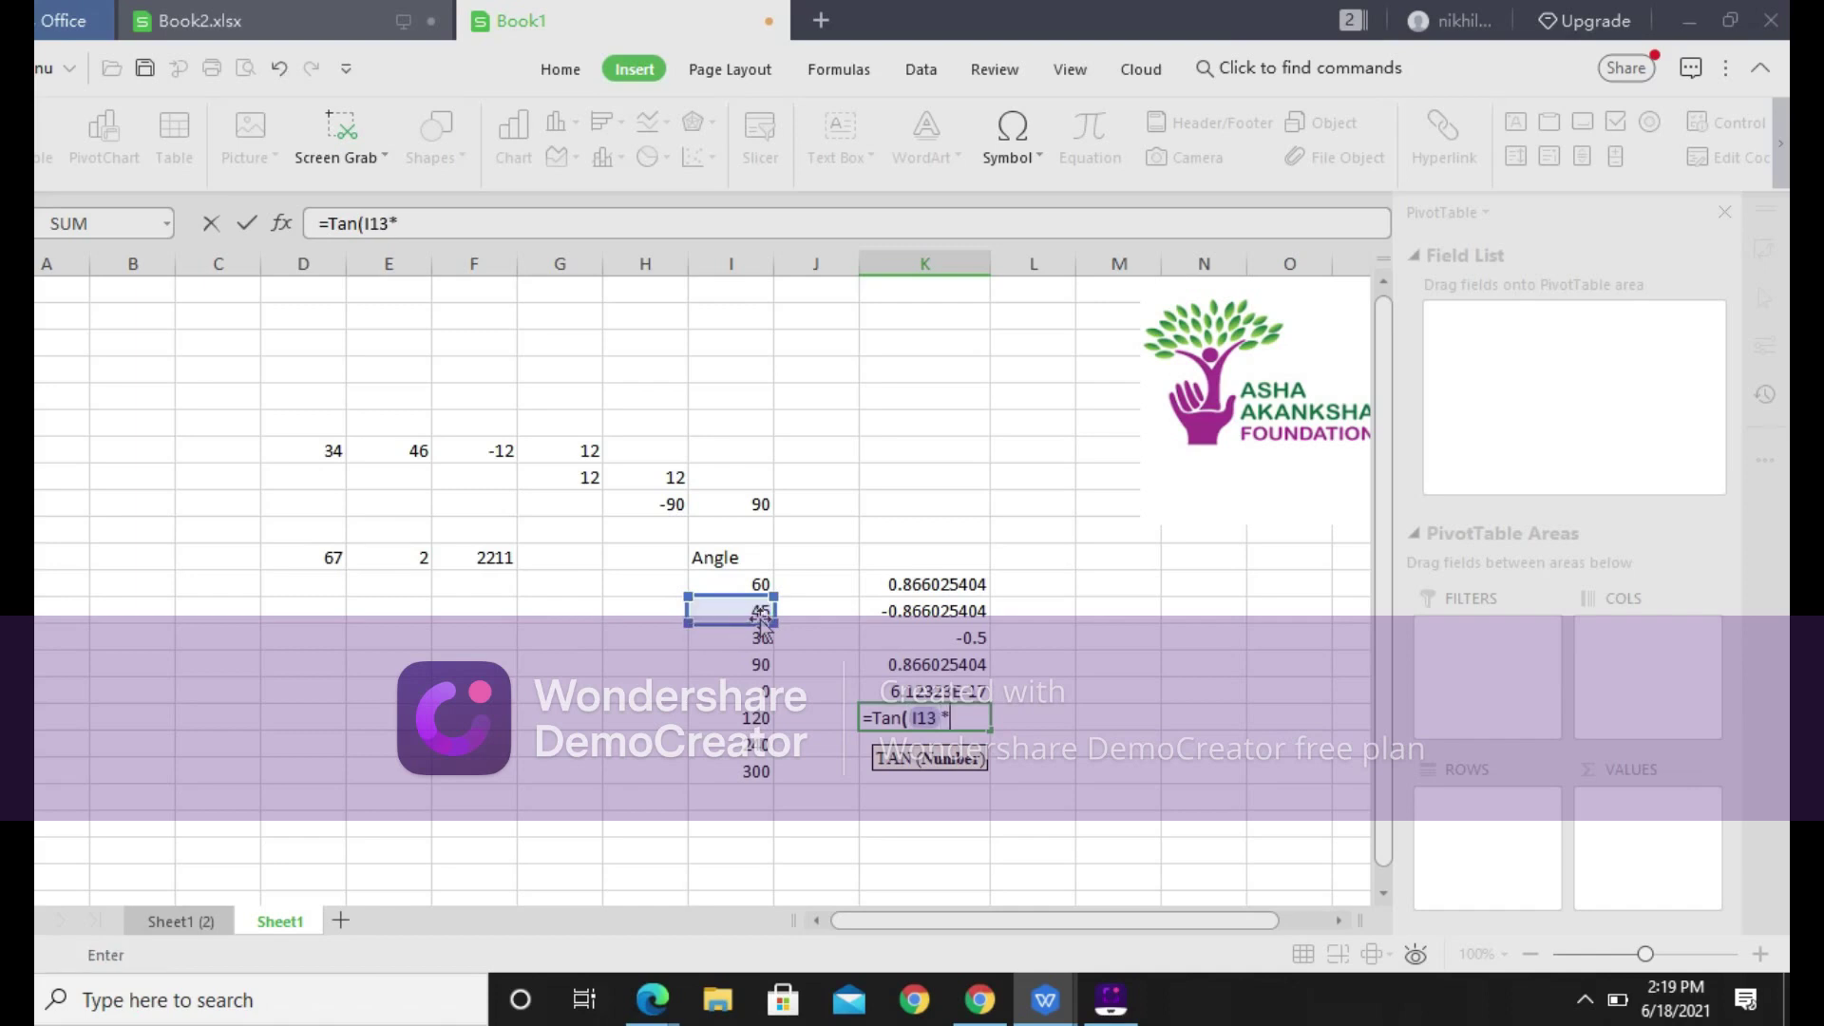
pyautogui.write('pi()/180')
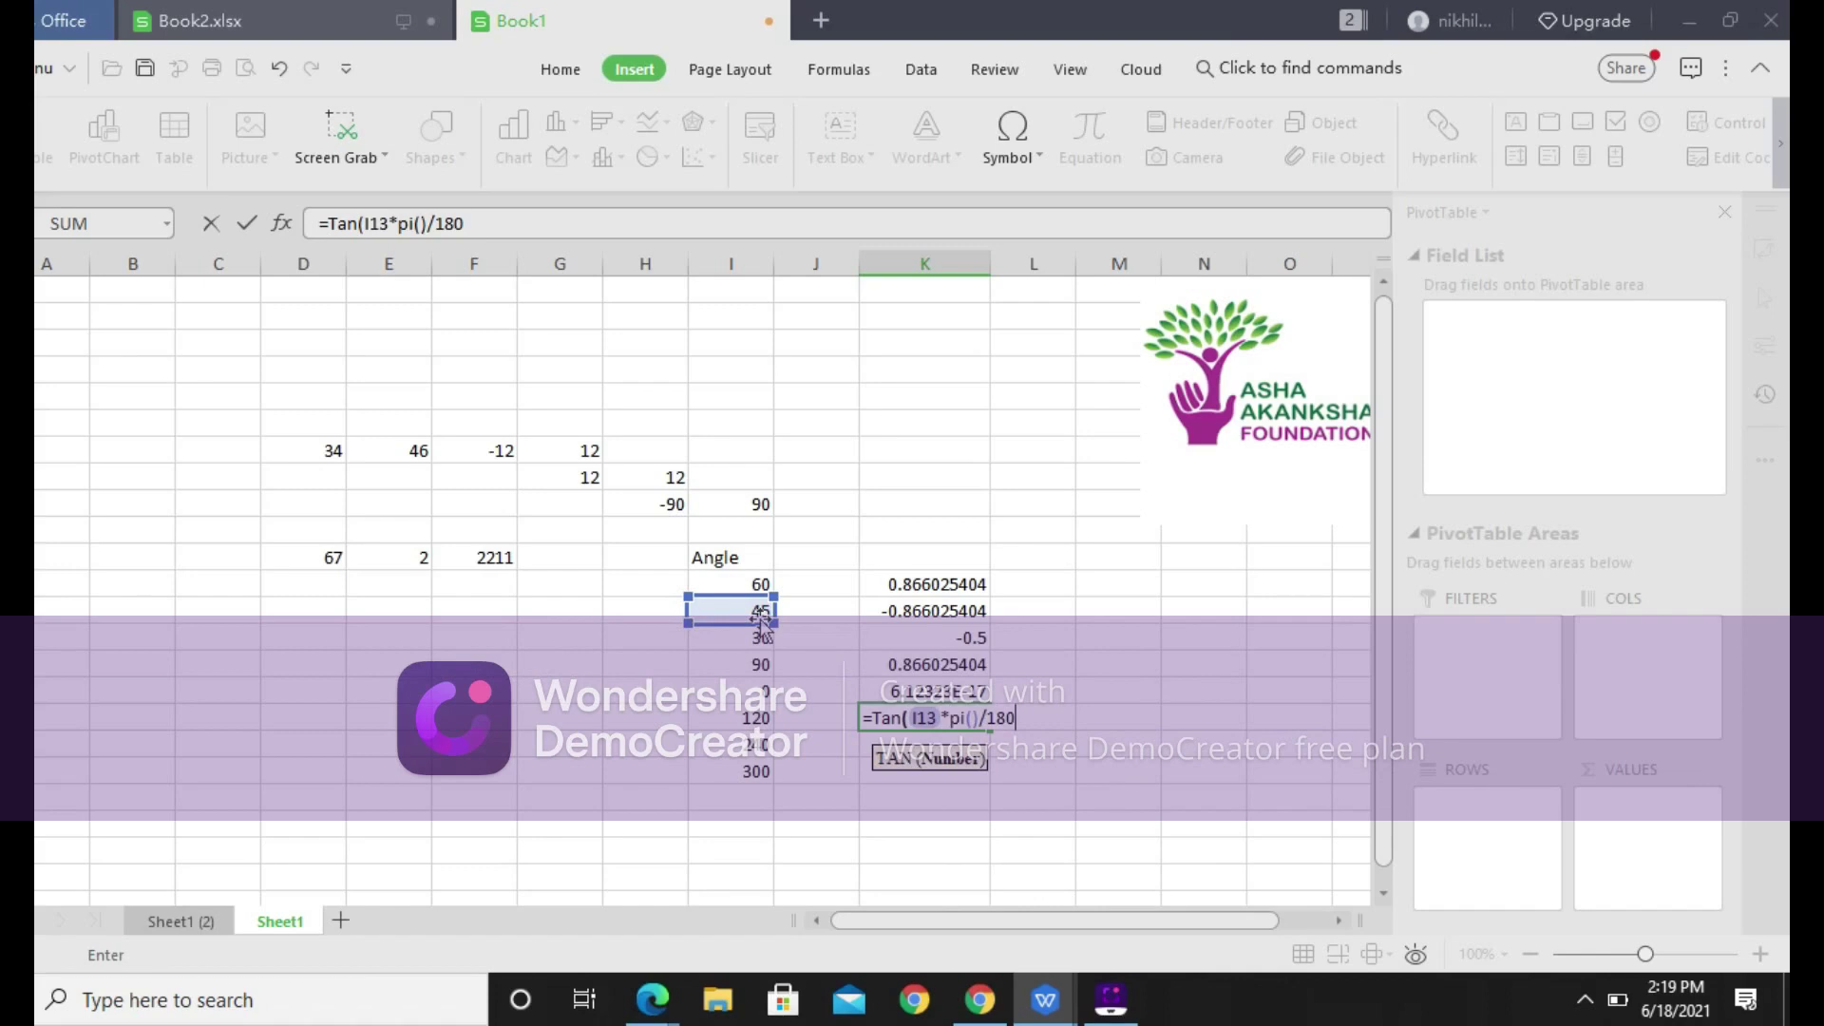
pyautogui.write(')')
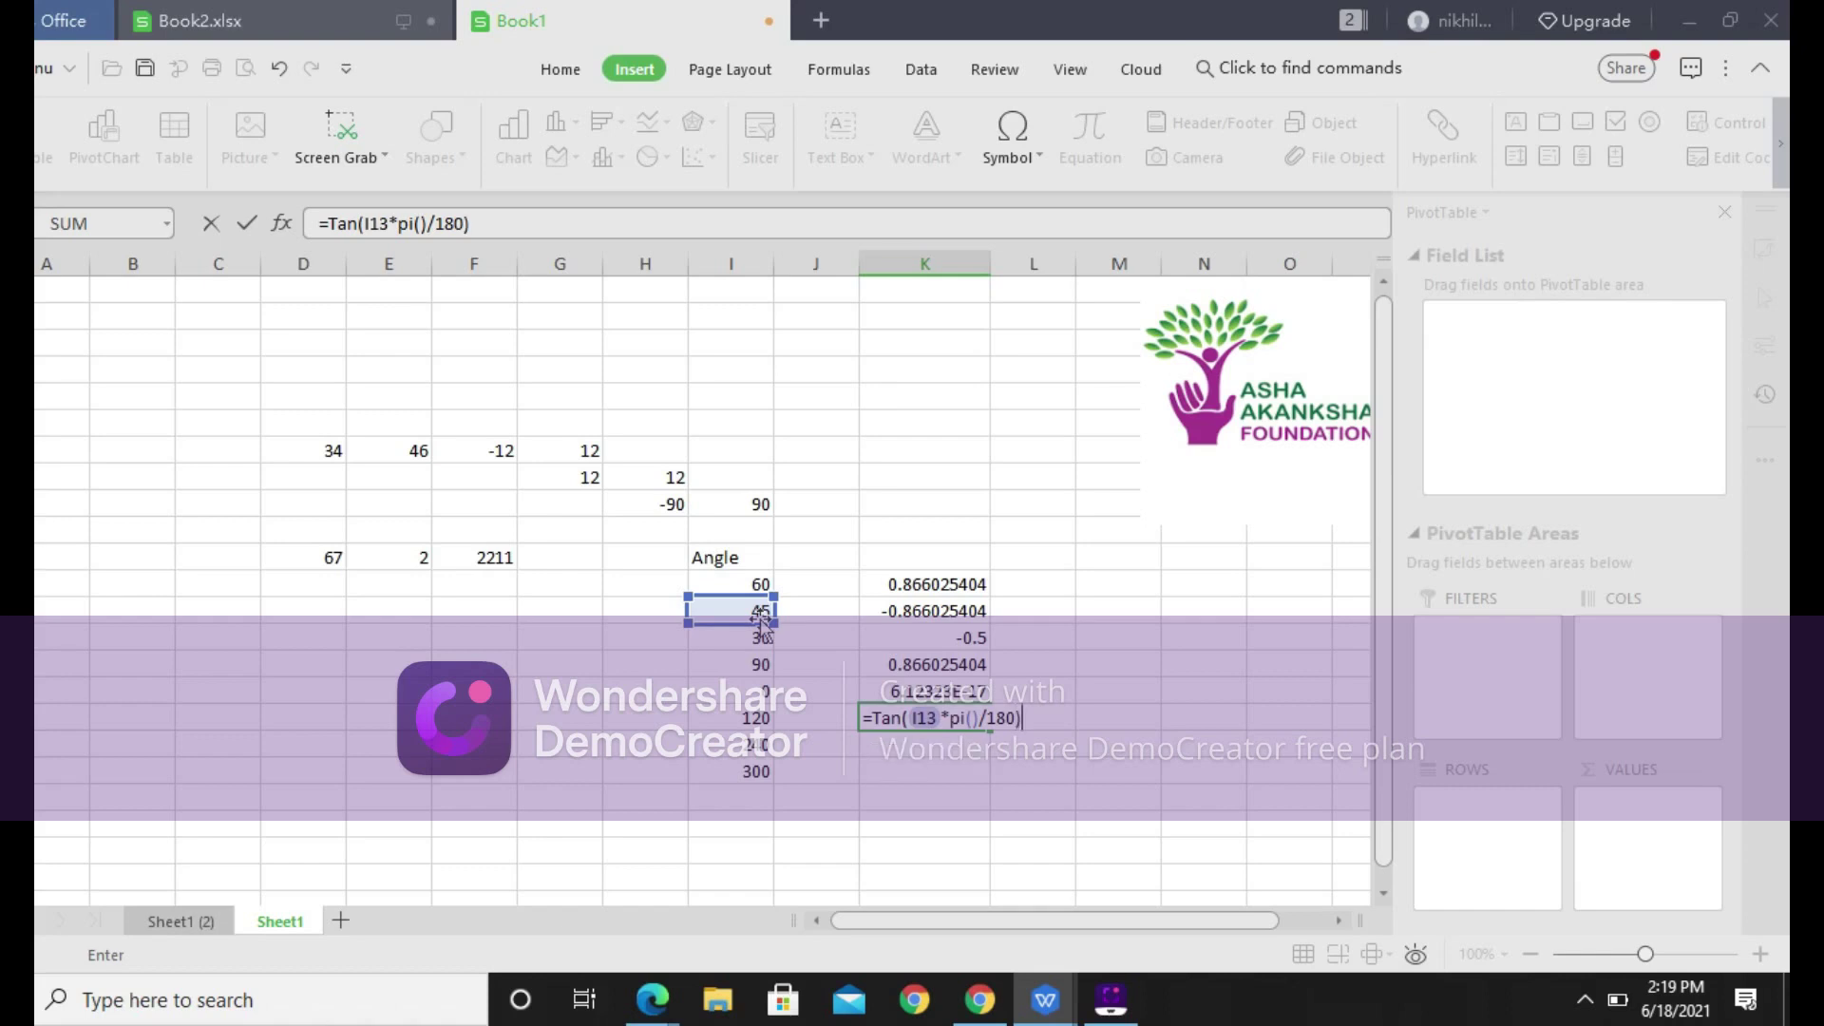
pyautogui.press('Return')
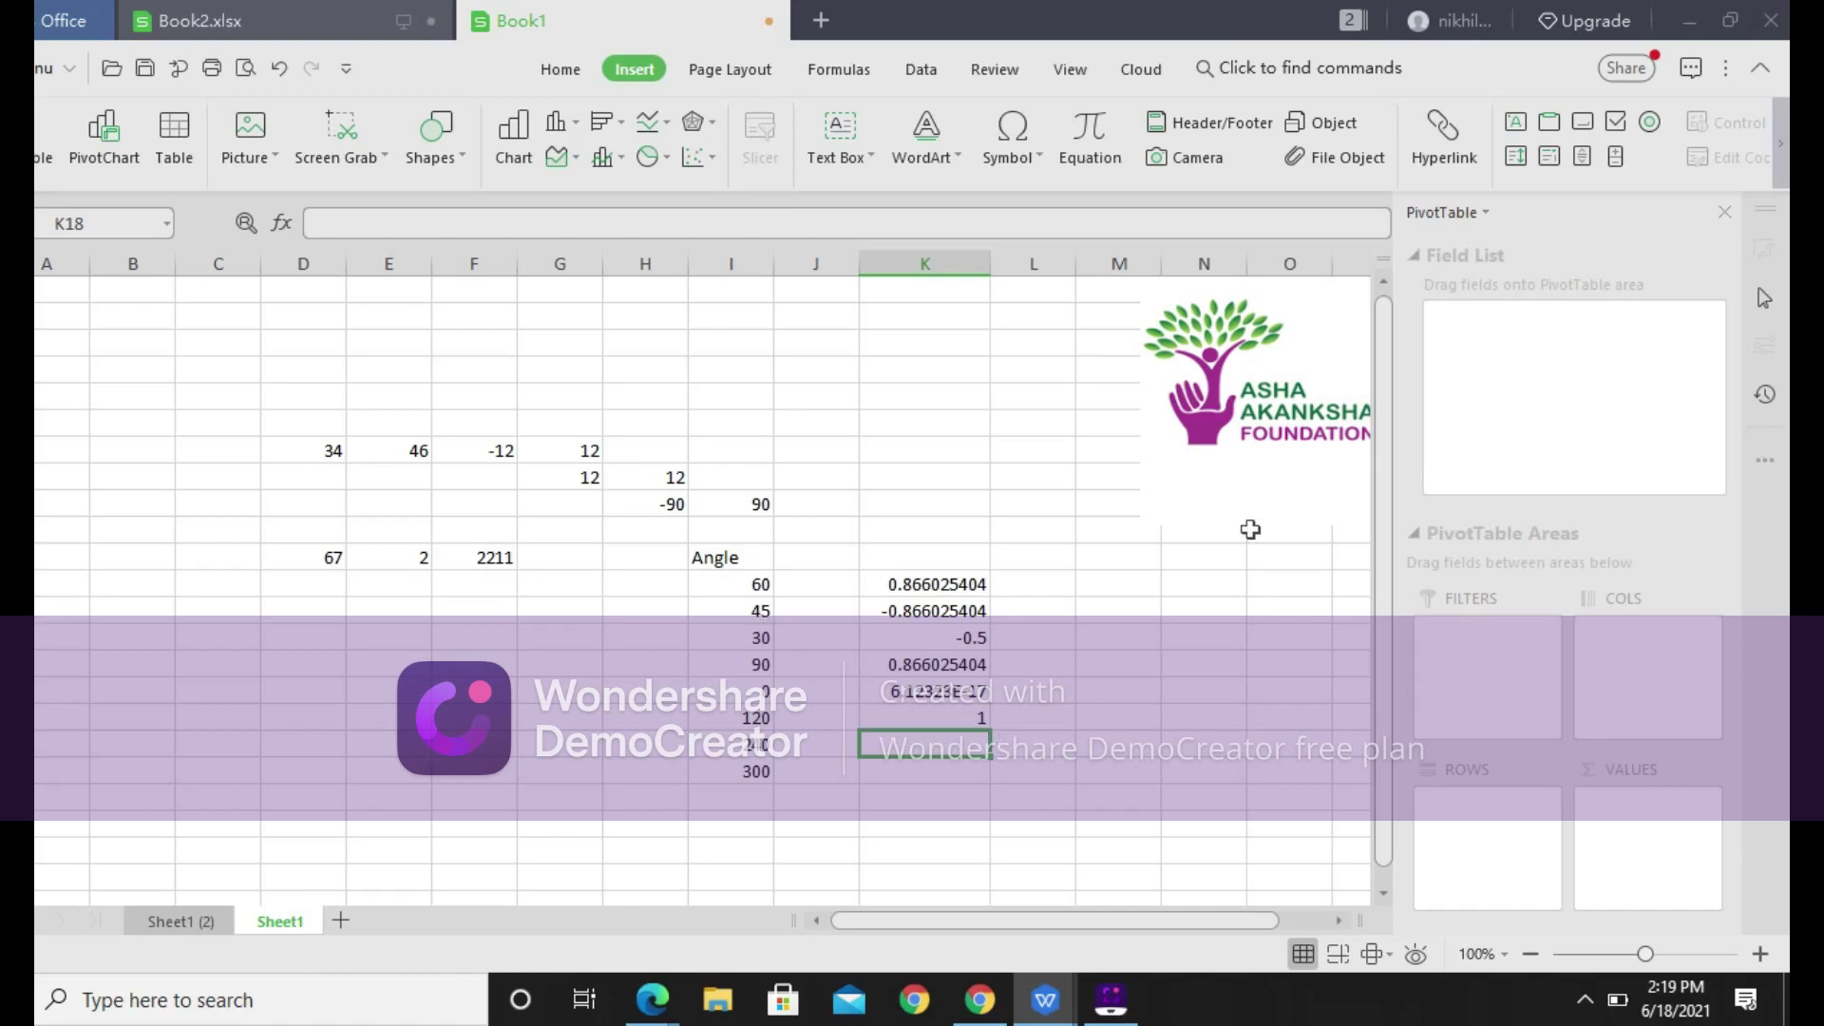
# Enter =Tan(I18*pi()/180) in cell K18 to calculate the tangent of the angle in I18
pyautogui.write('=')
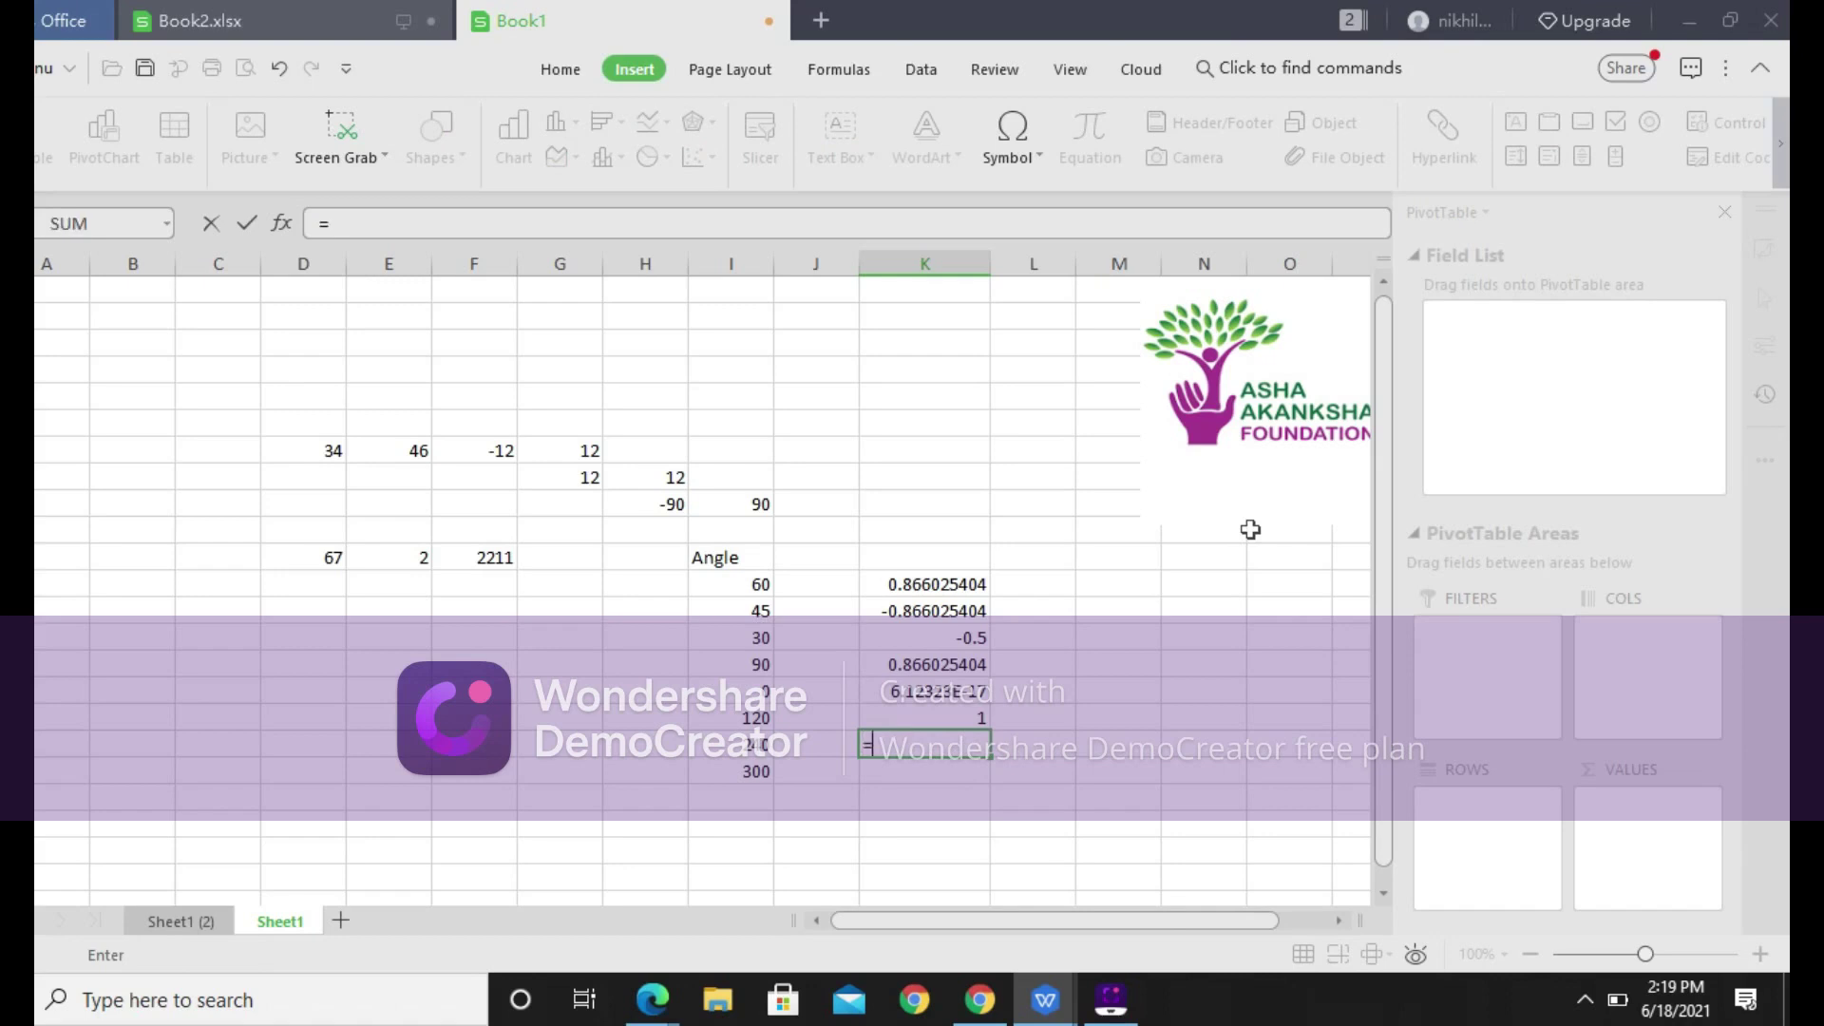
pyautogui.write('Tan')
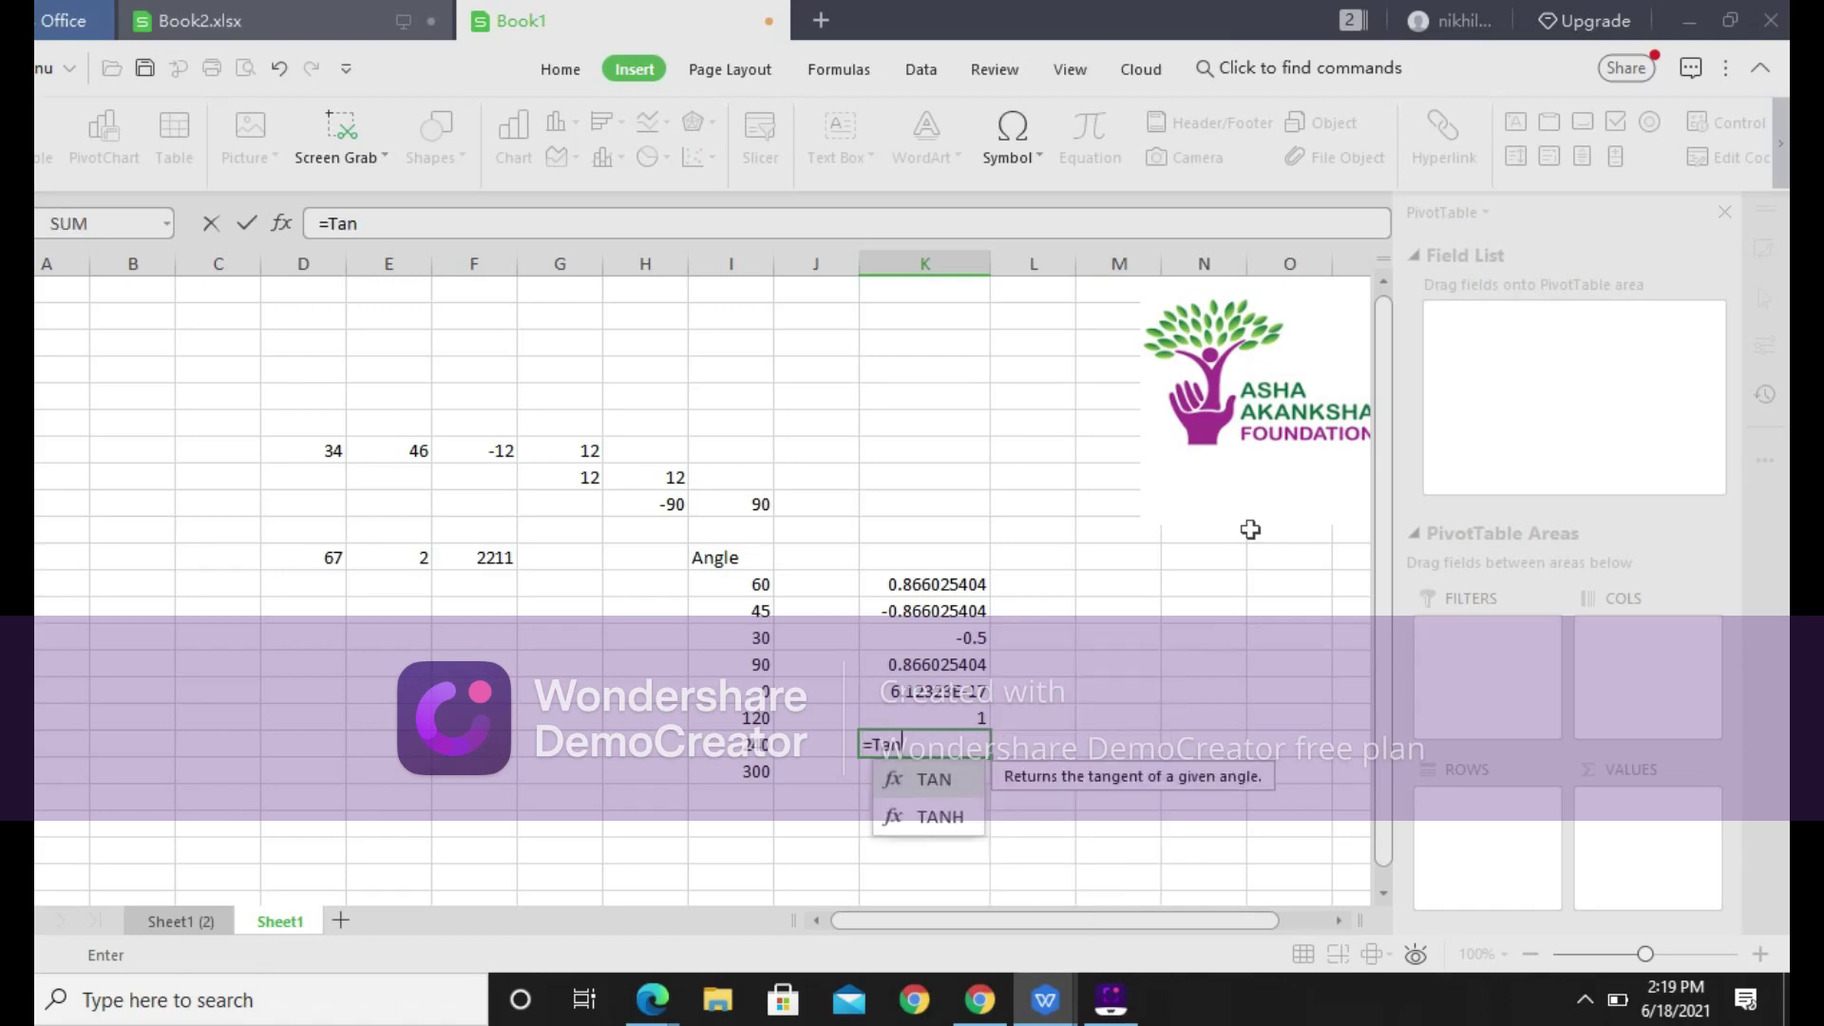
pyautogui.write('(')
pyautogui.click(757, 749)
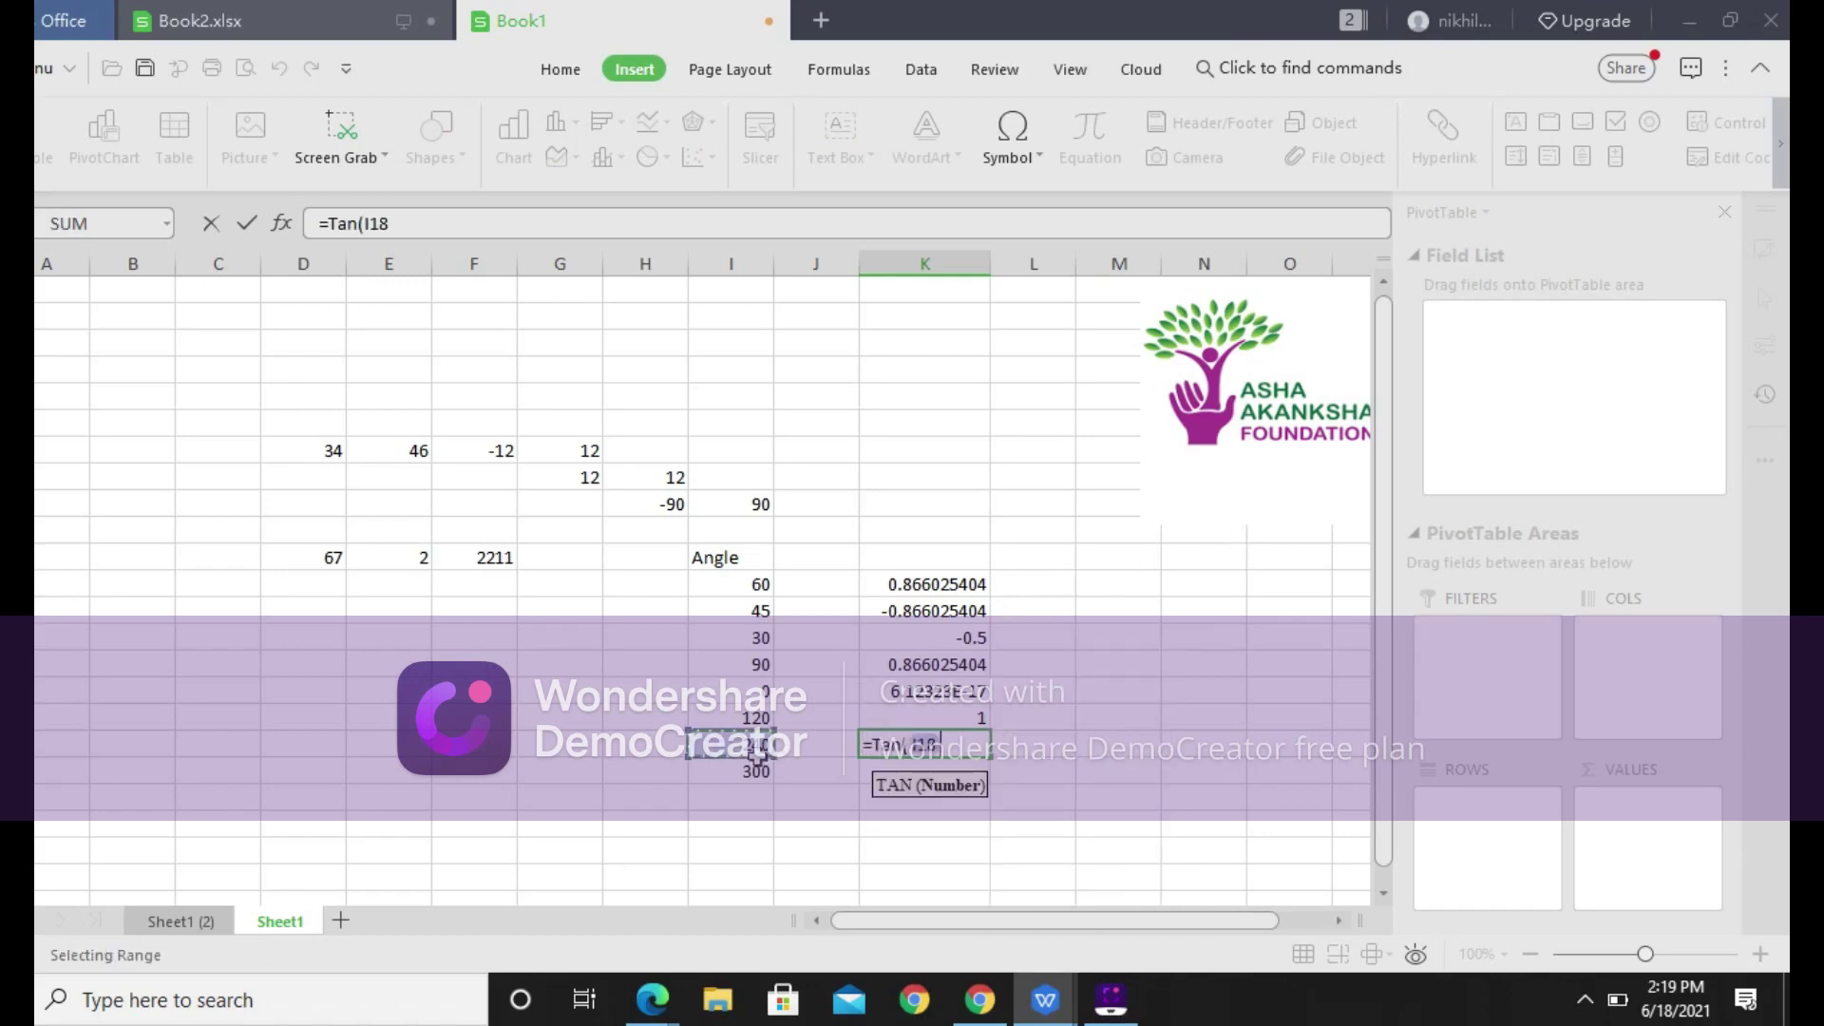
pyautogui.write('*pi(')
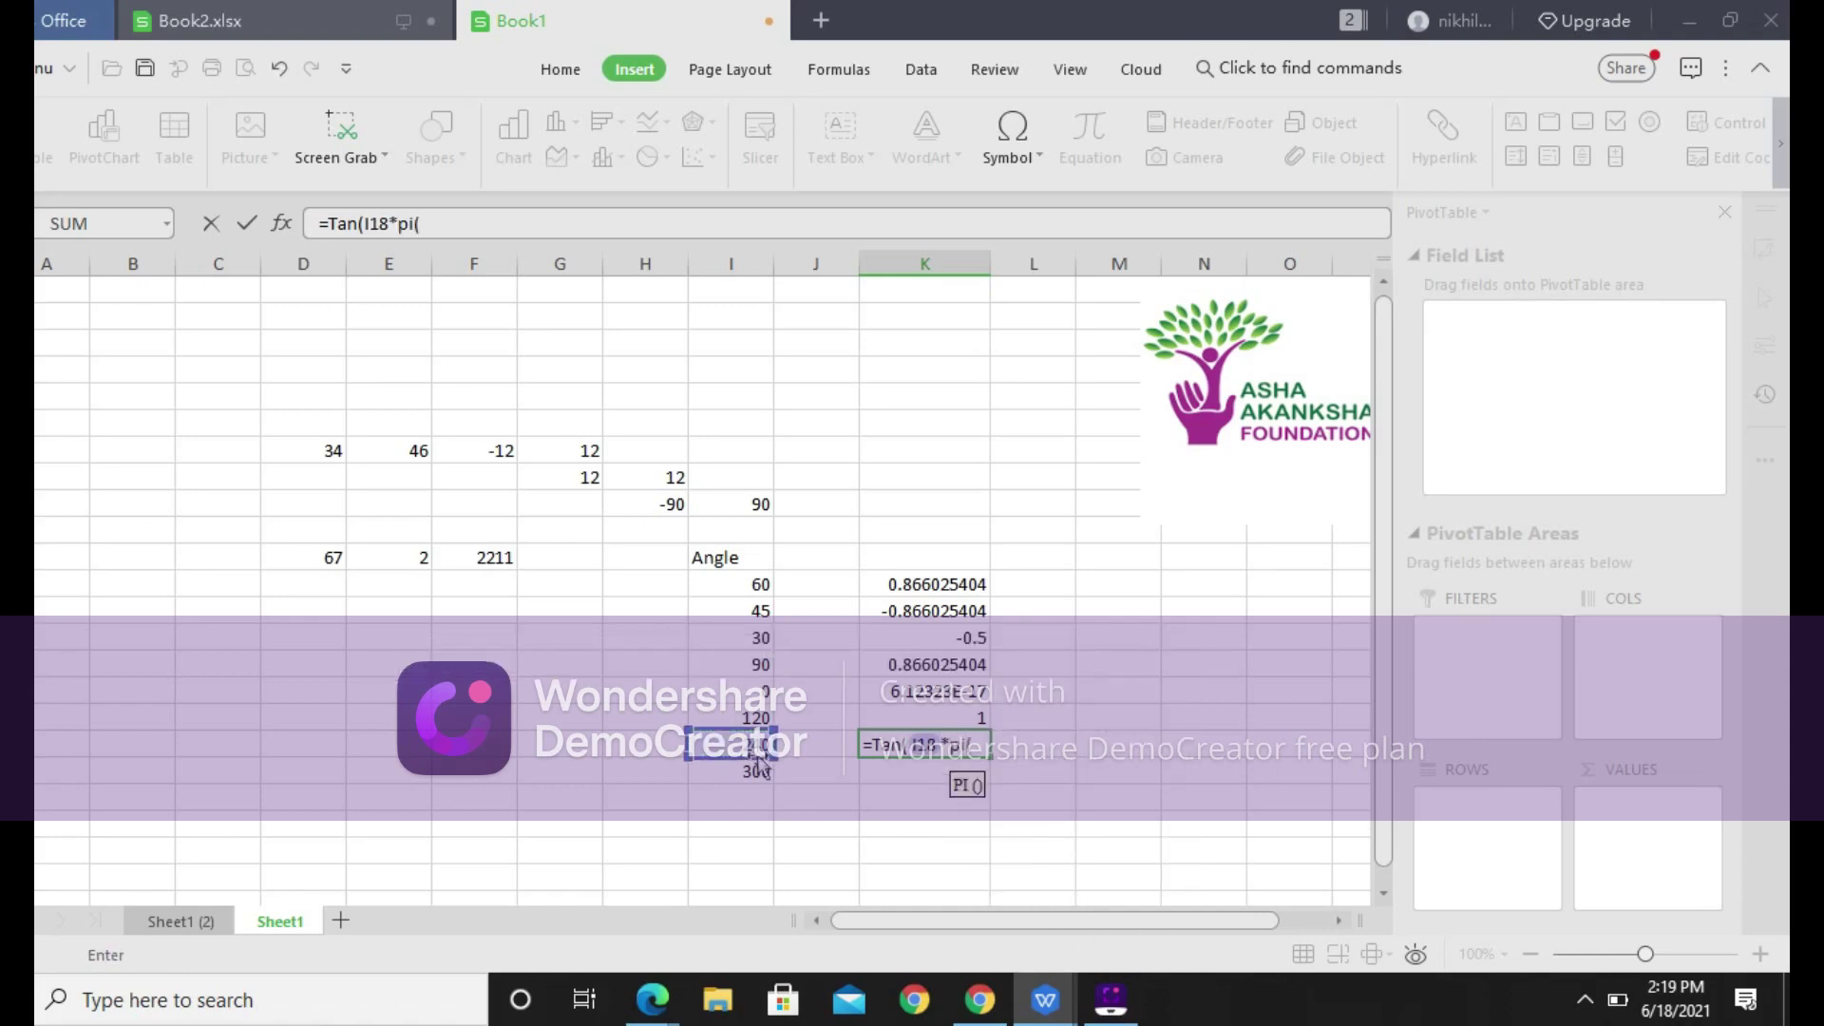
pyautogui.write(')/1')
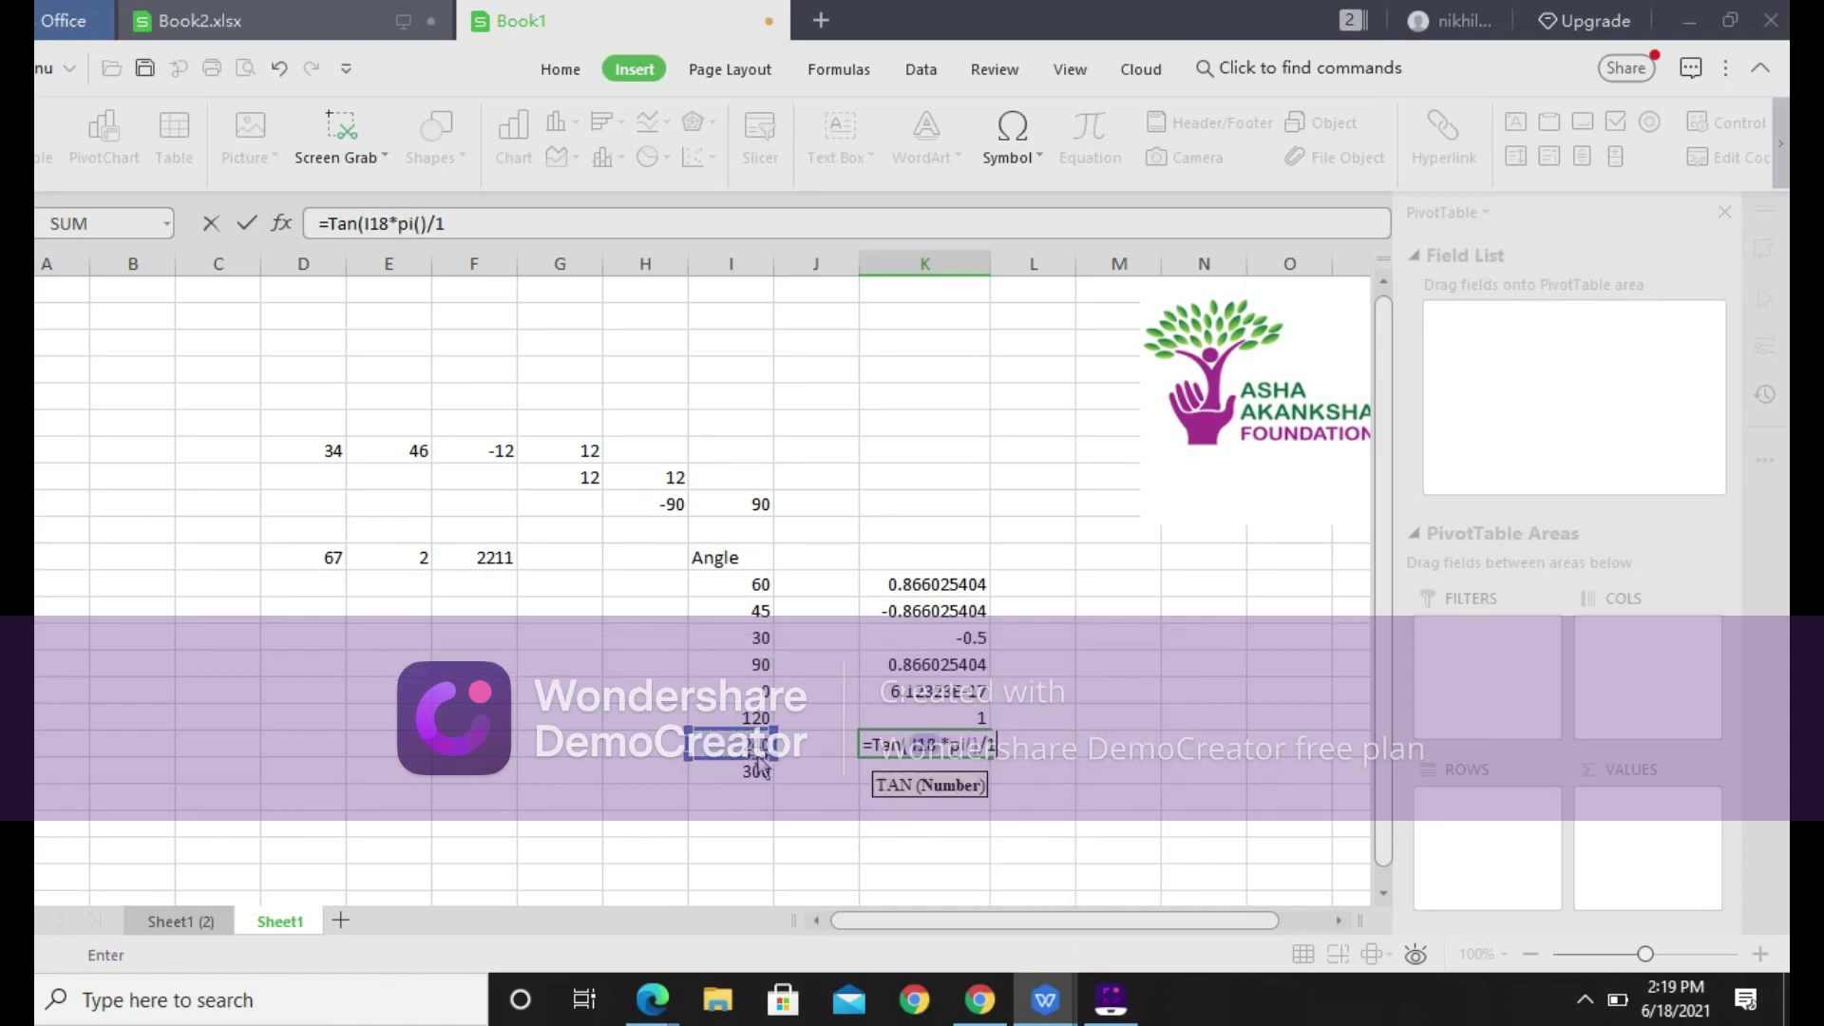
pyautogui.write('80)')
pyautogui.press('Return')
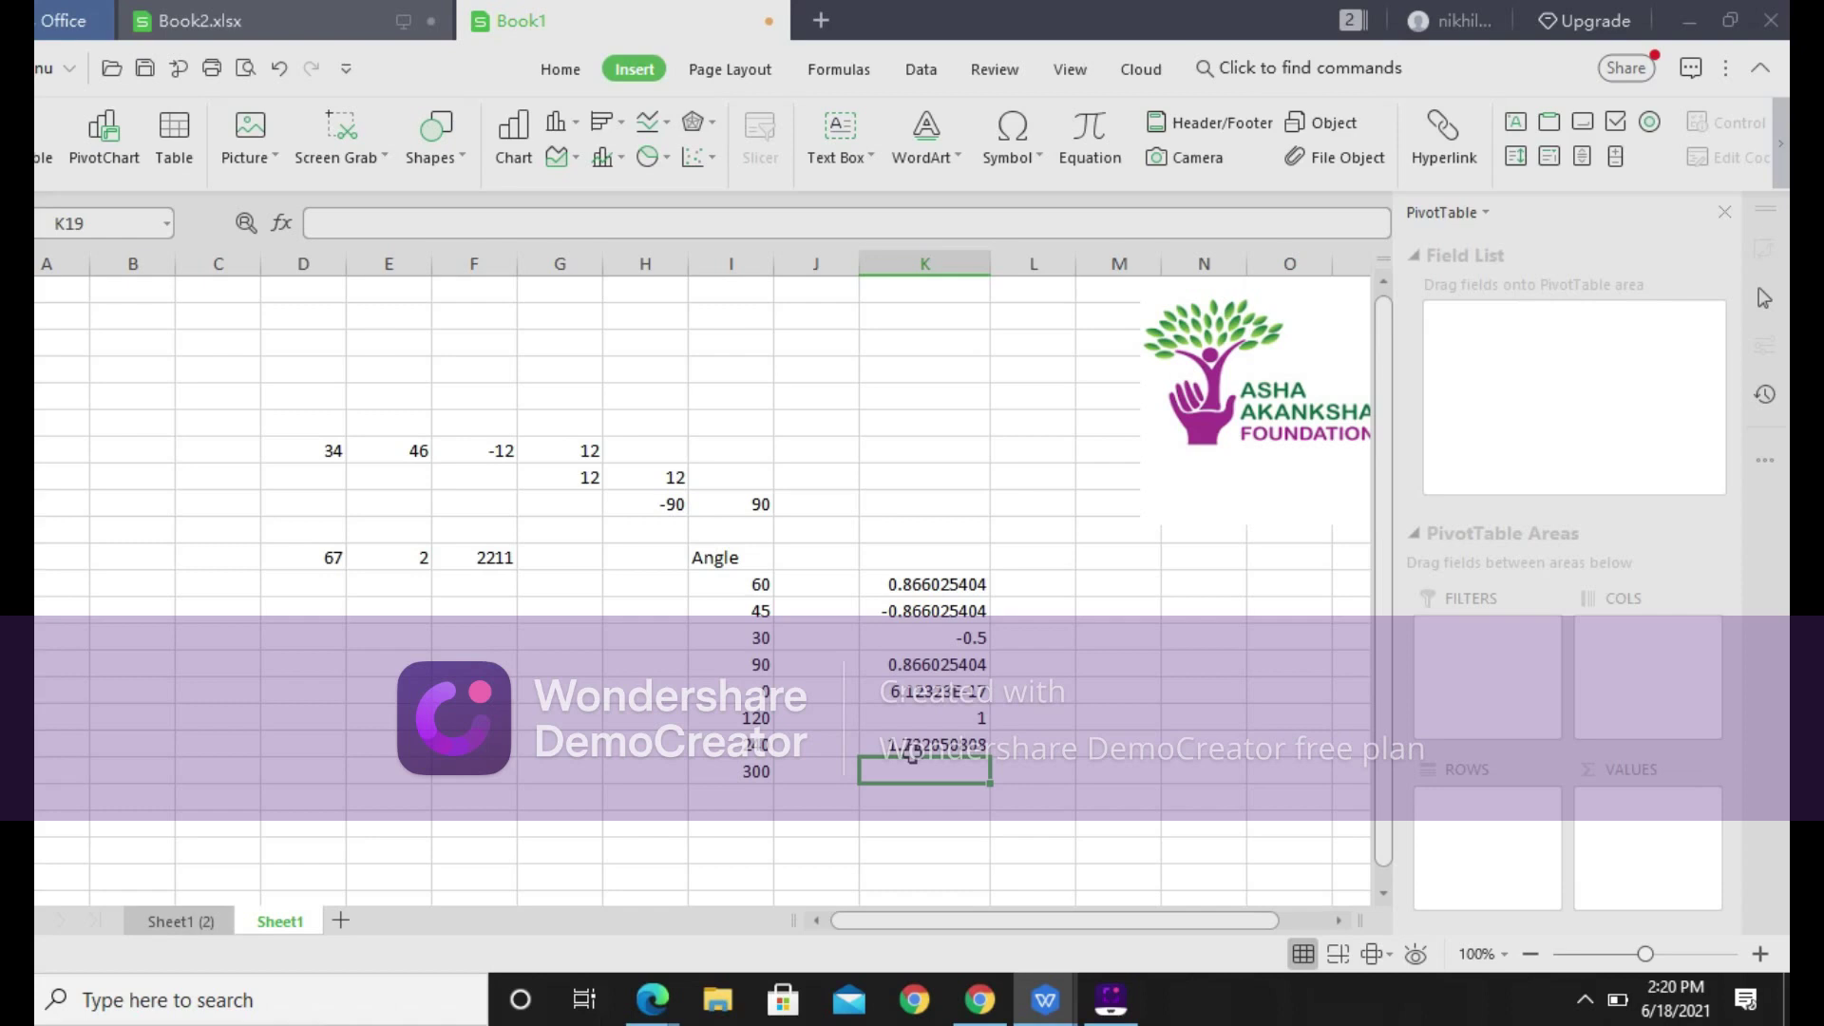
# Try to calculate the cotangent of the angle in I19 with =COT(I19*pi()/180) in cell K19
pyautogui.write('=')
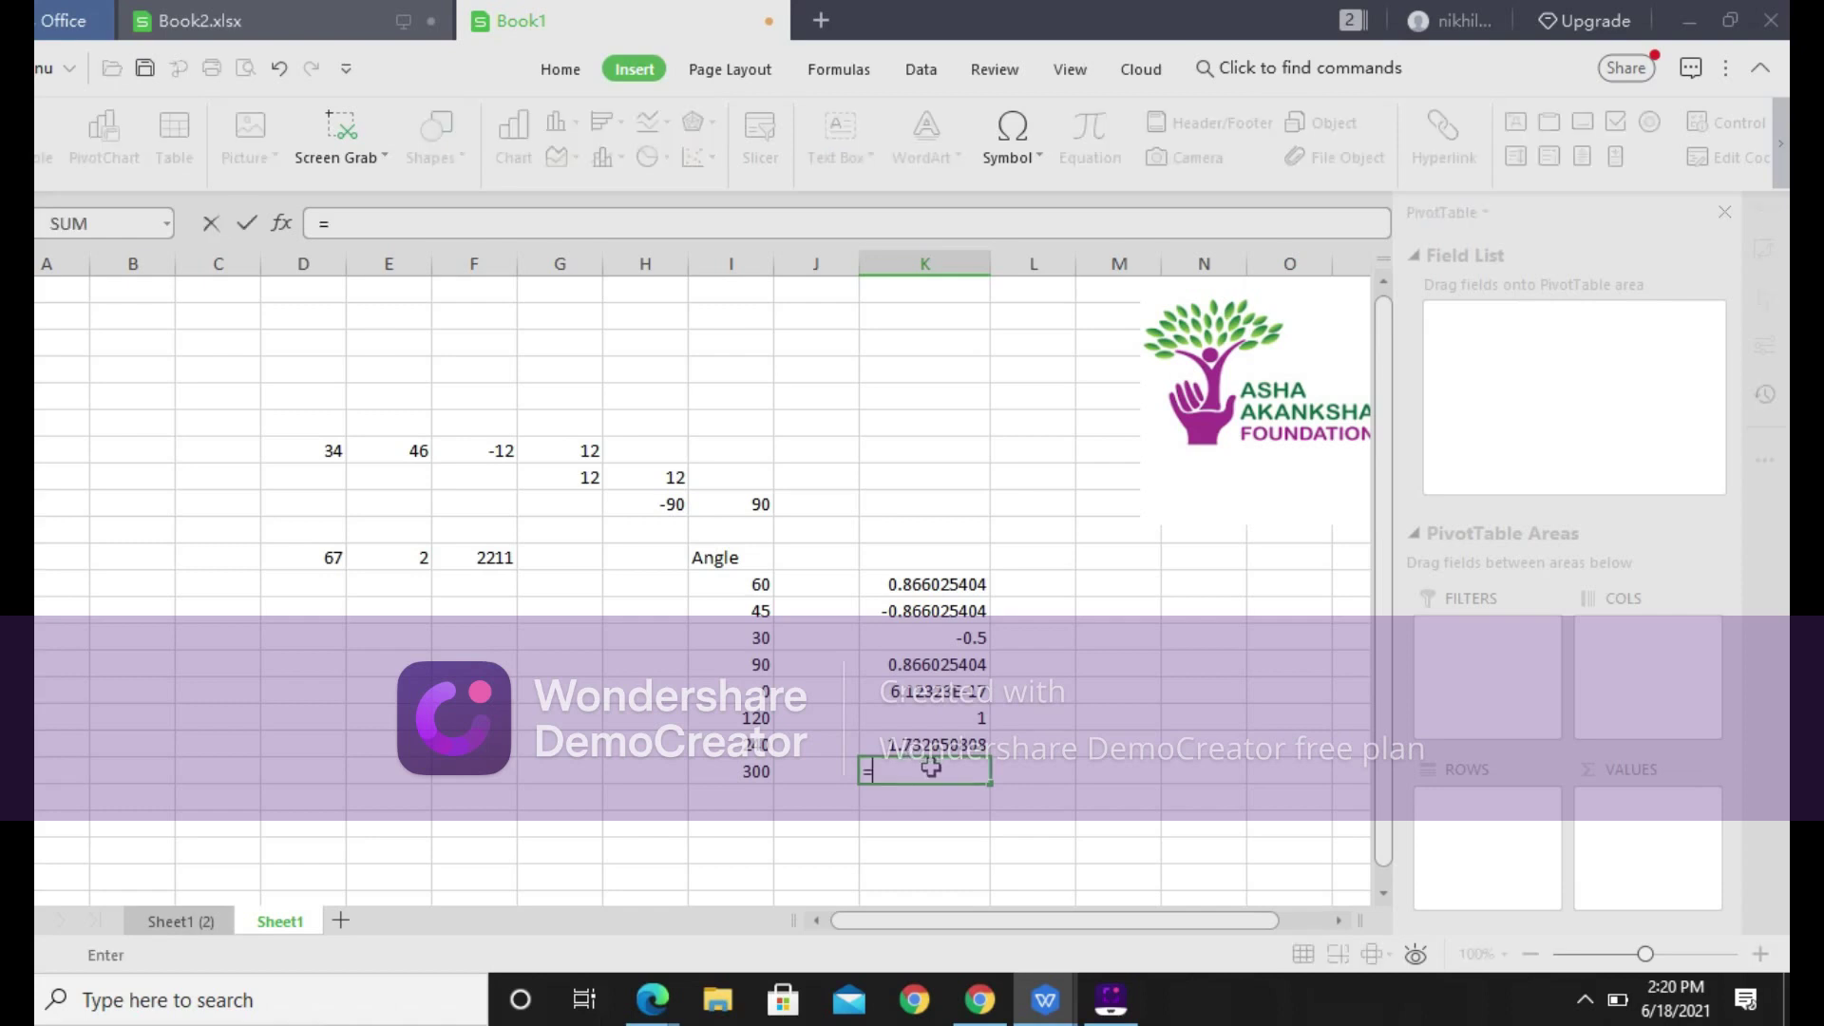
pyautogui.write('COT(')
pyautogui.click(744, 772)
pyautogui.write('*')
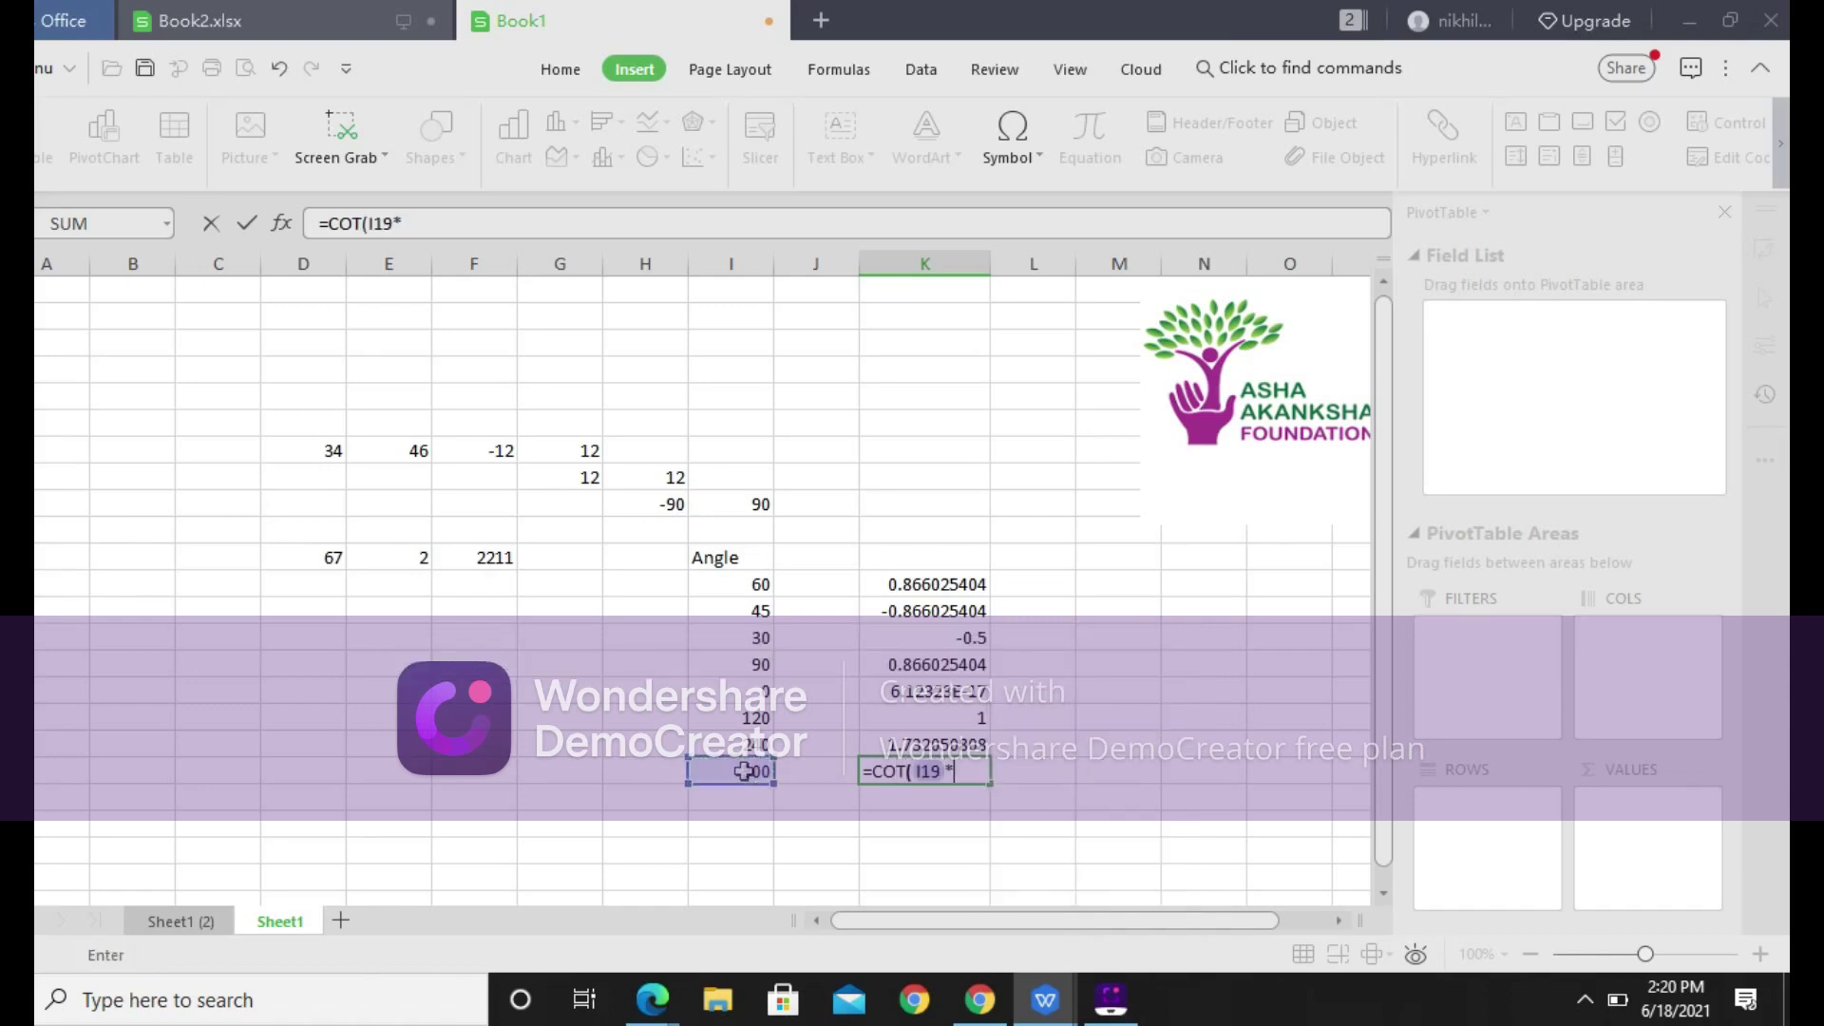
pyautogui.write('pi()/180)')
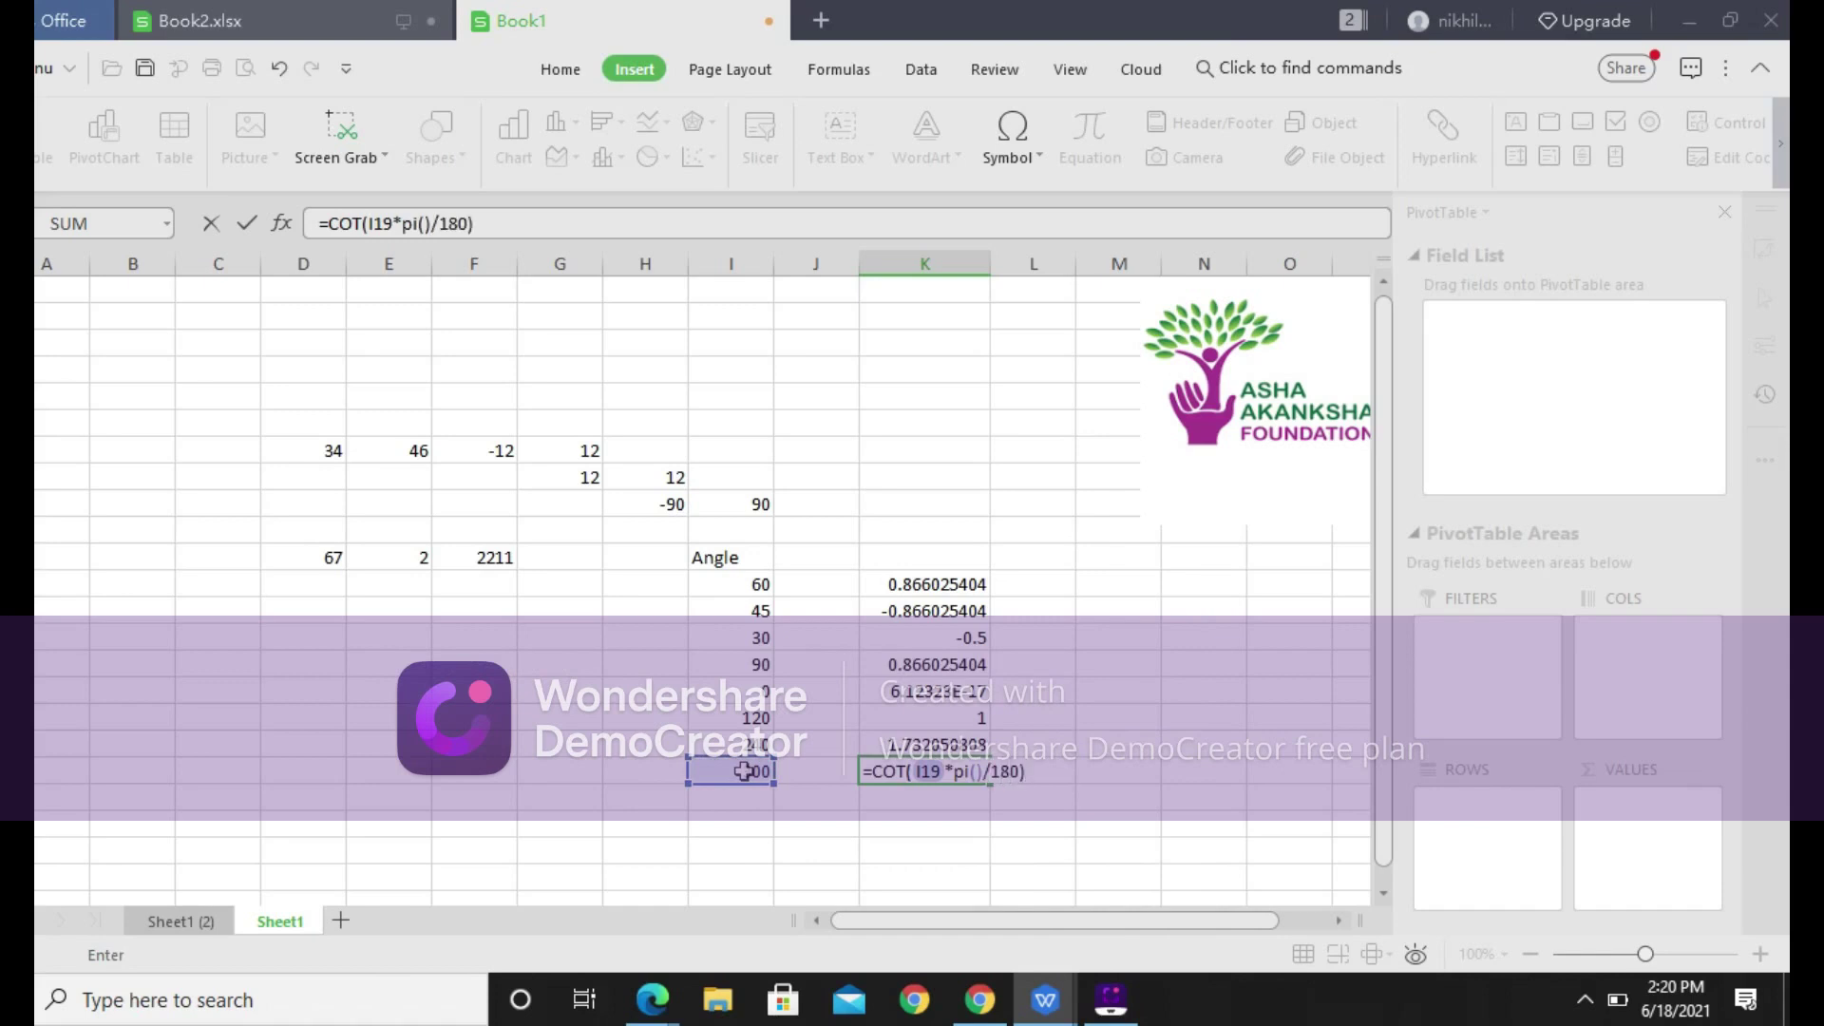
pyautogui.press('Return')
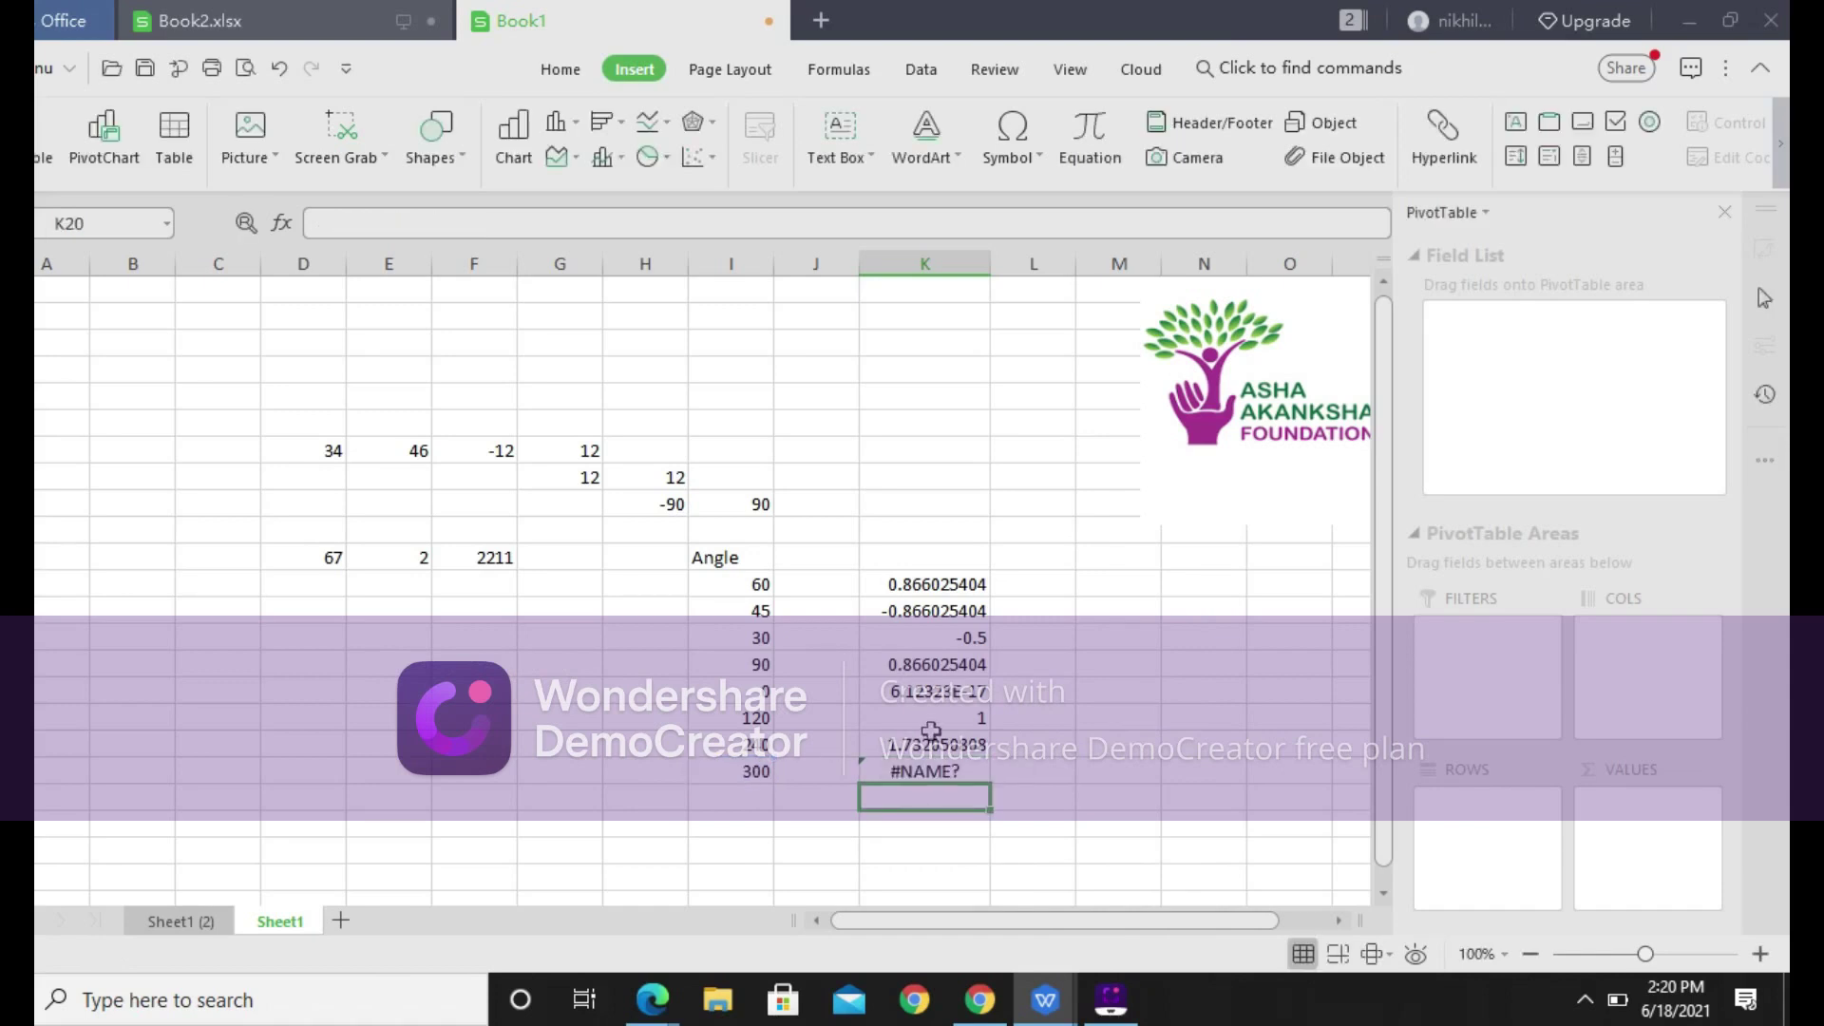
# Start retyping the COT formula in cell K19, then erase it and leave the cell empty
pyautogui.click(947, 772)
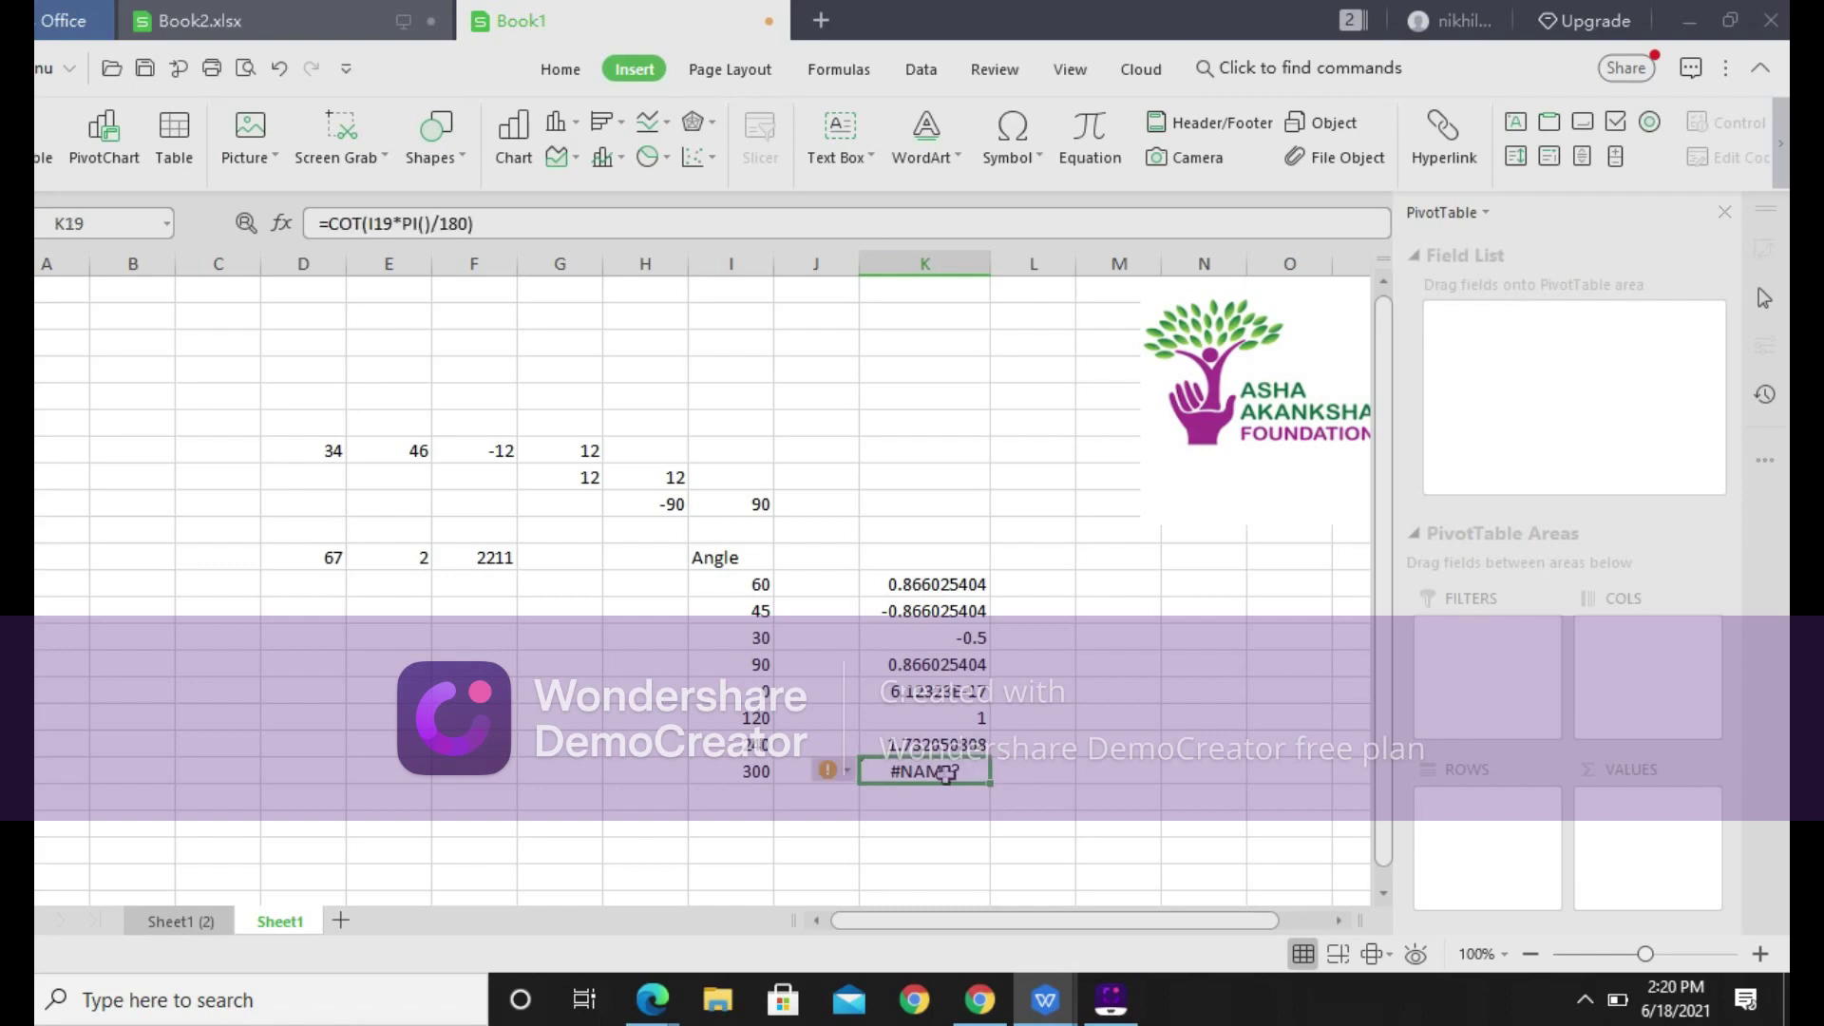
pyautogui.write('=CO')
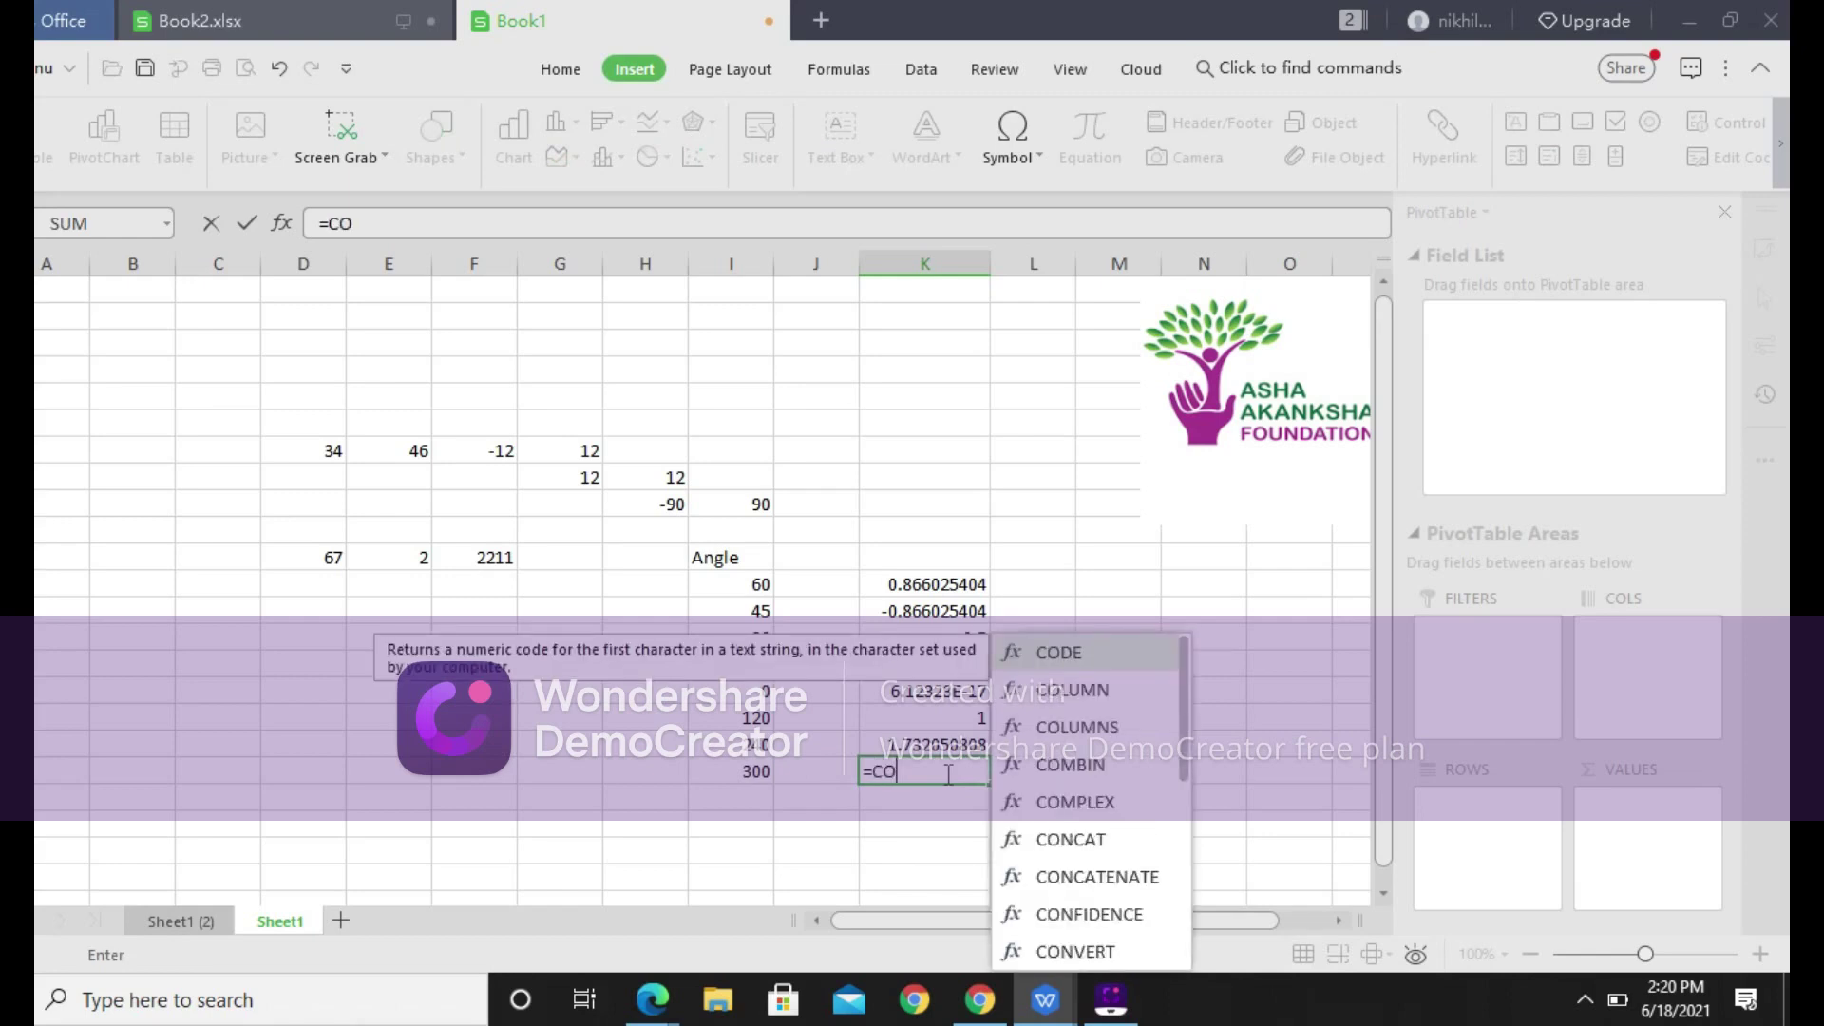
pyautogui.write('T(')
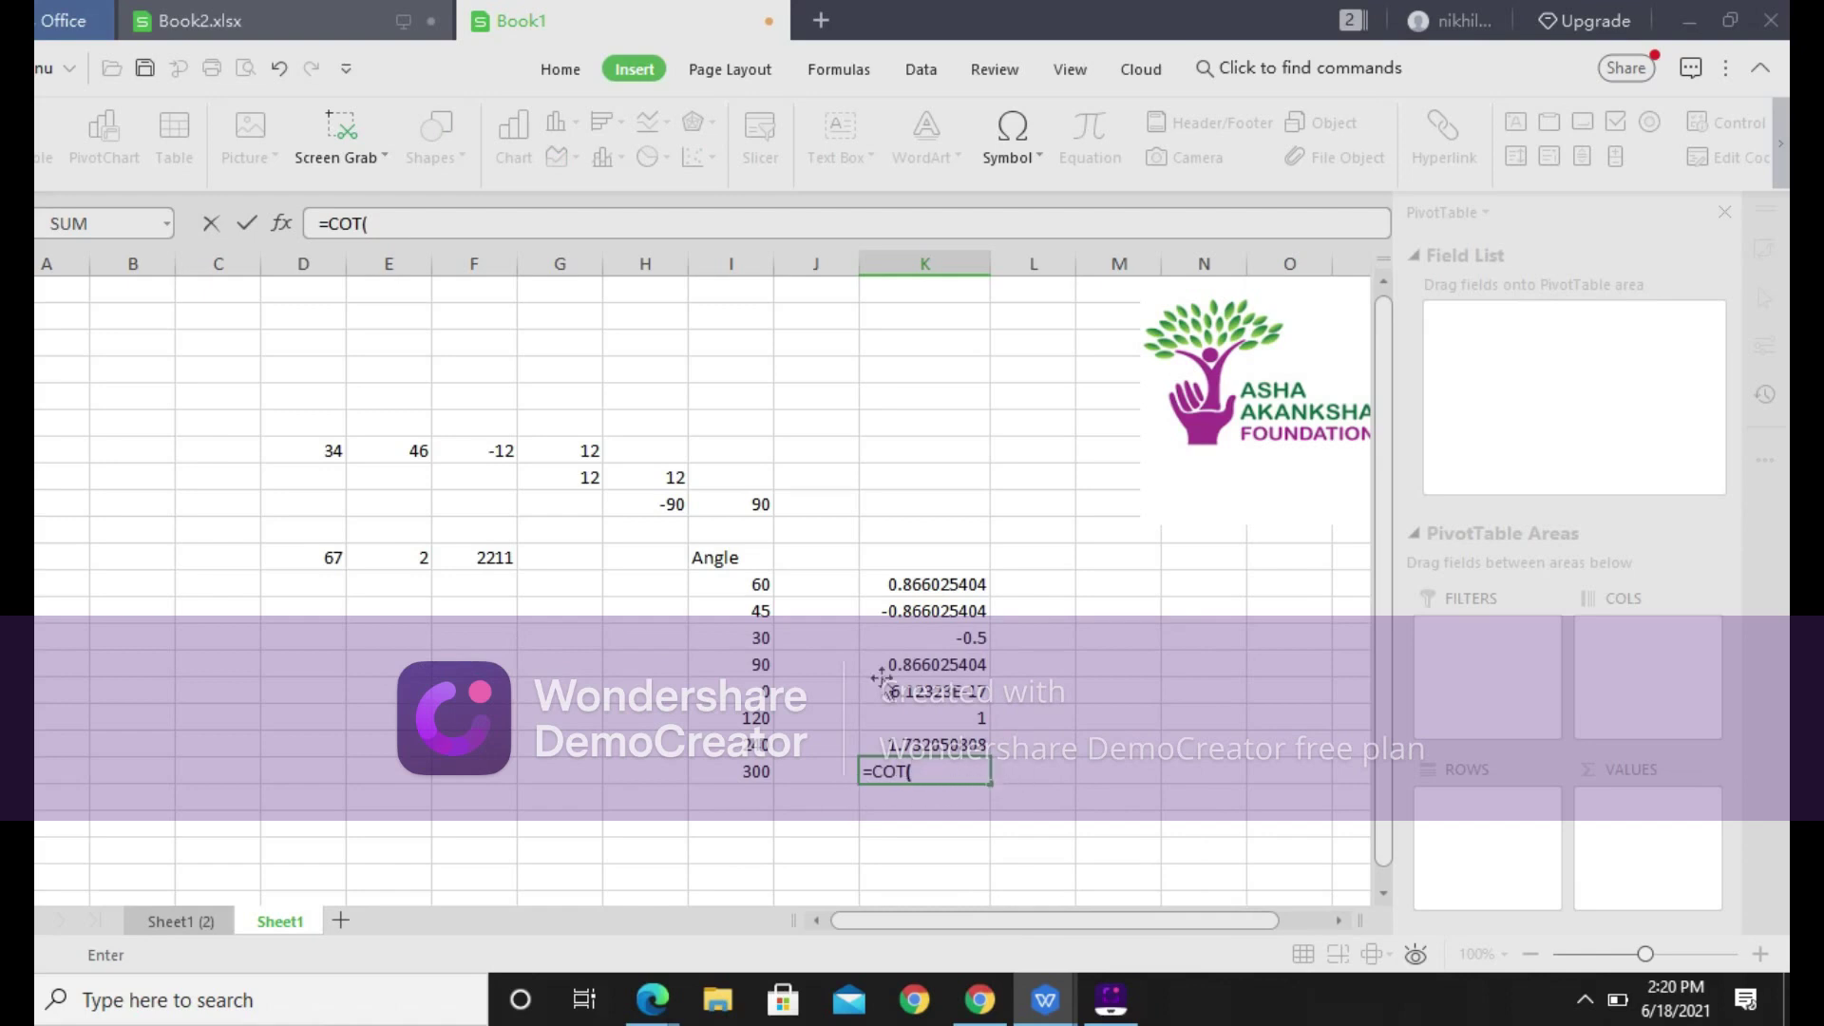
pyautogui.press('BackSpace')
pyautogui.press('BackSpace')
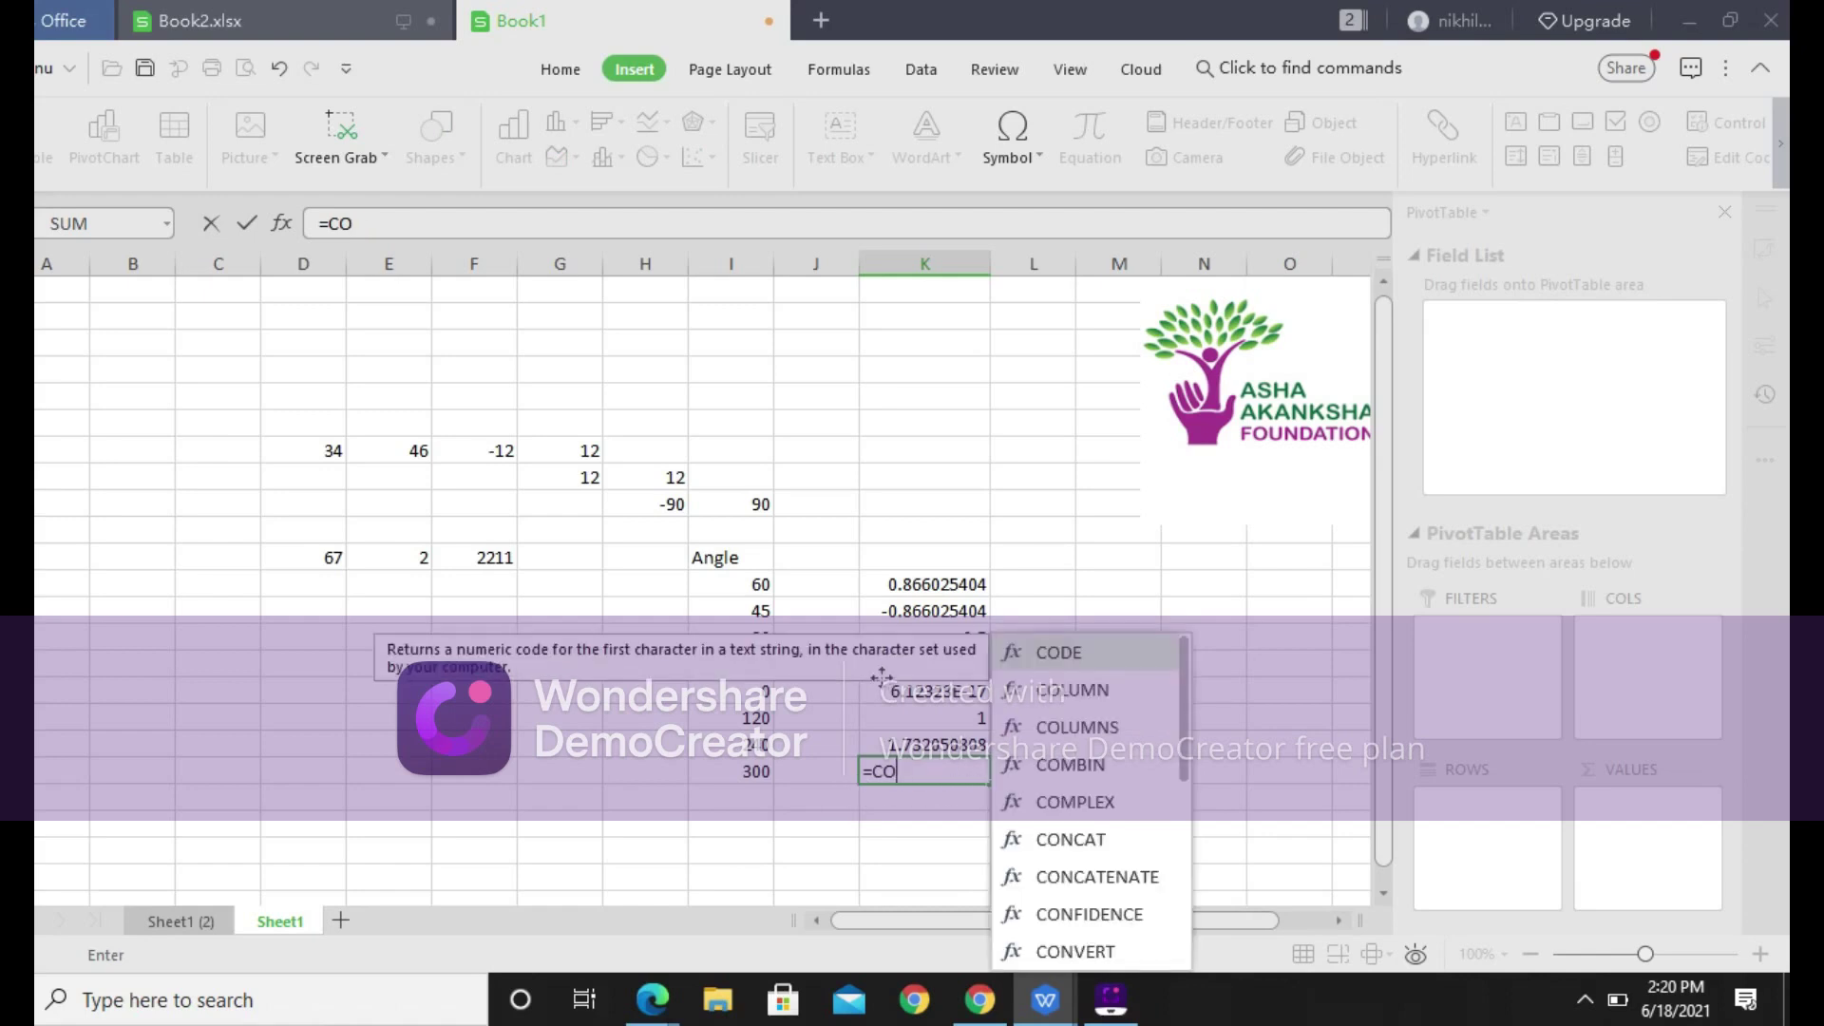
pyautogui.press('BackSpace')
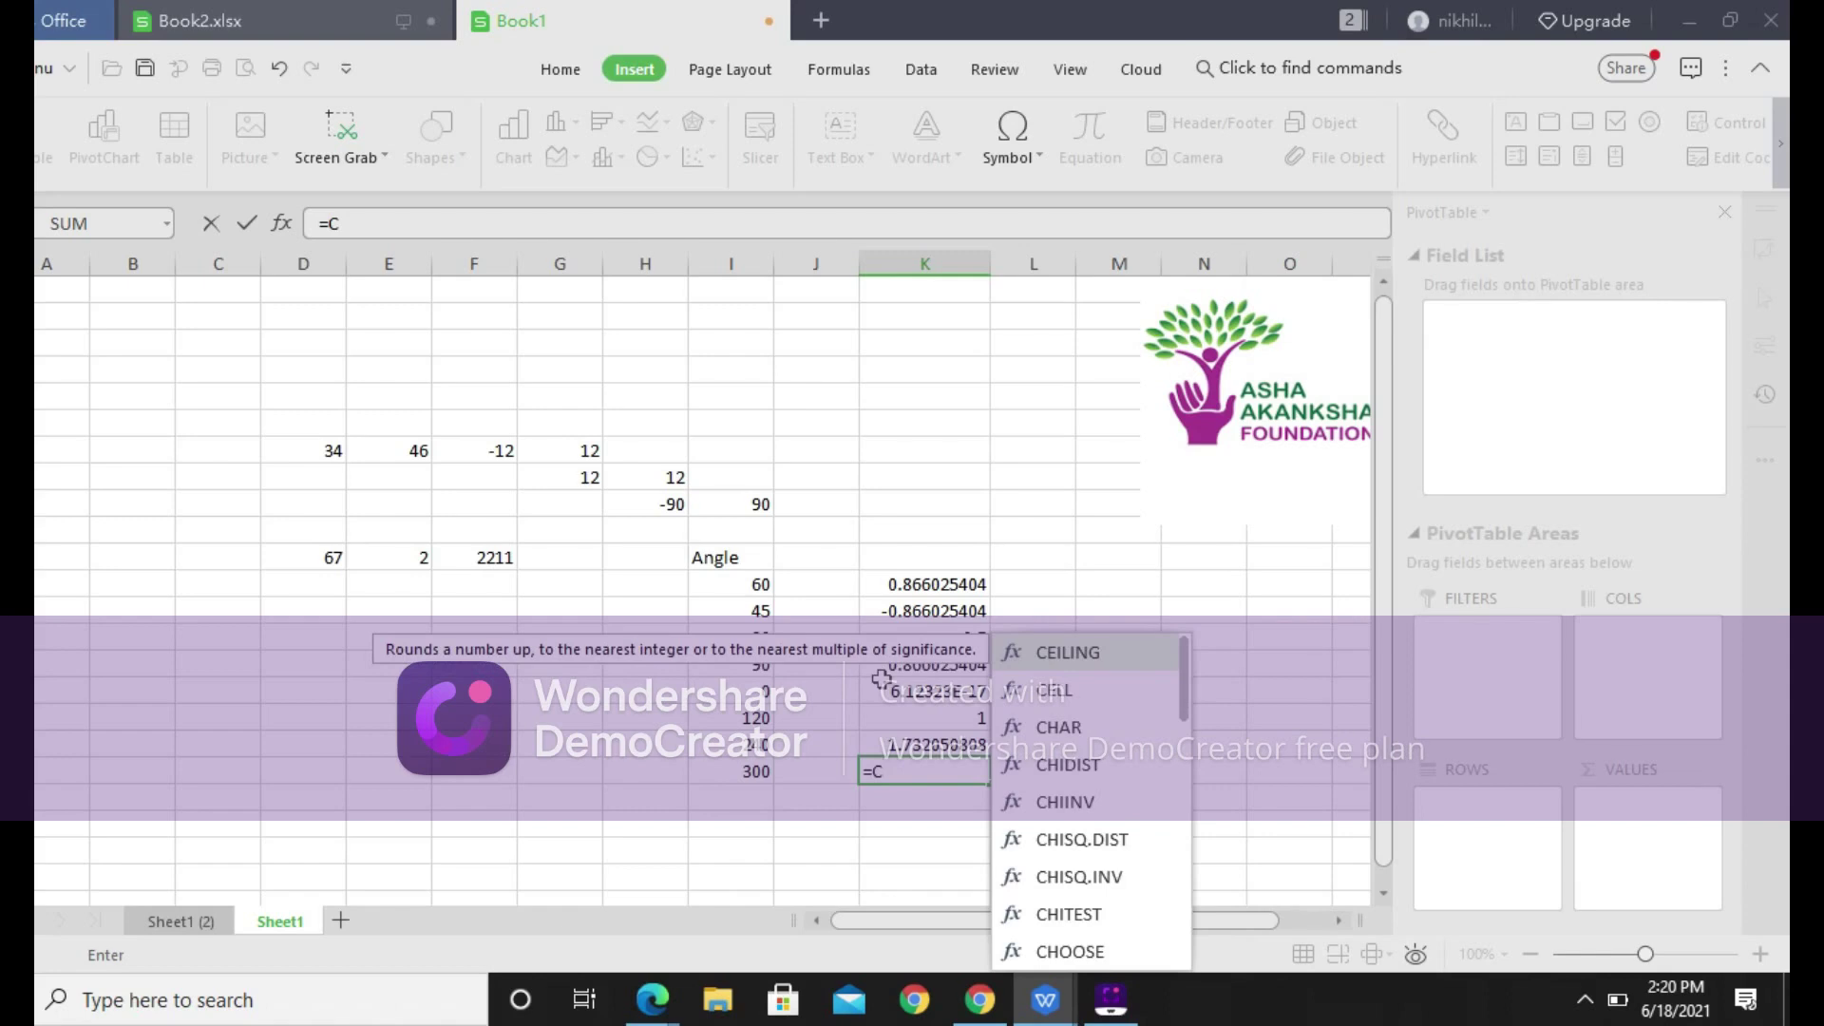
pyautogui.press('BackSpace')
pyautogui.press('BackSpace')
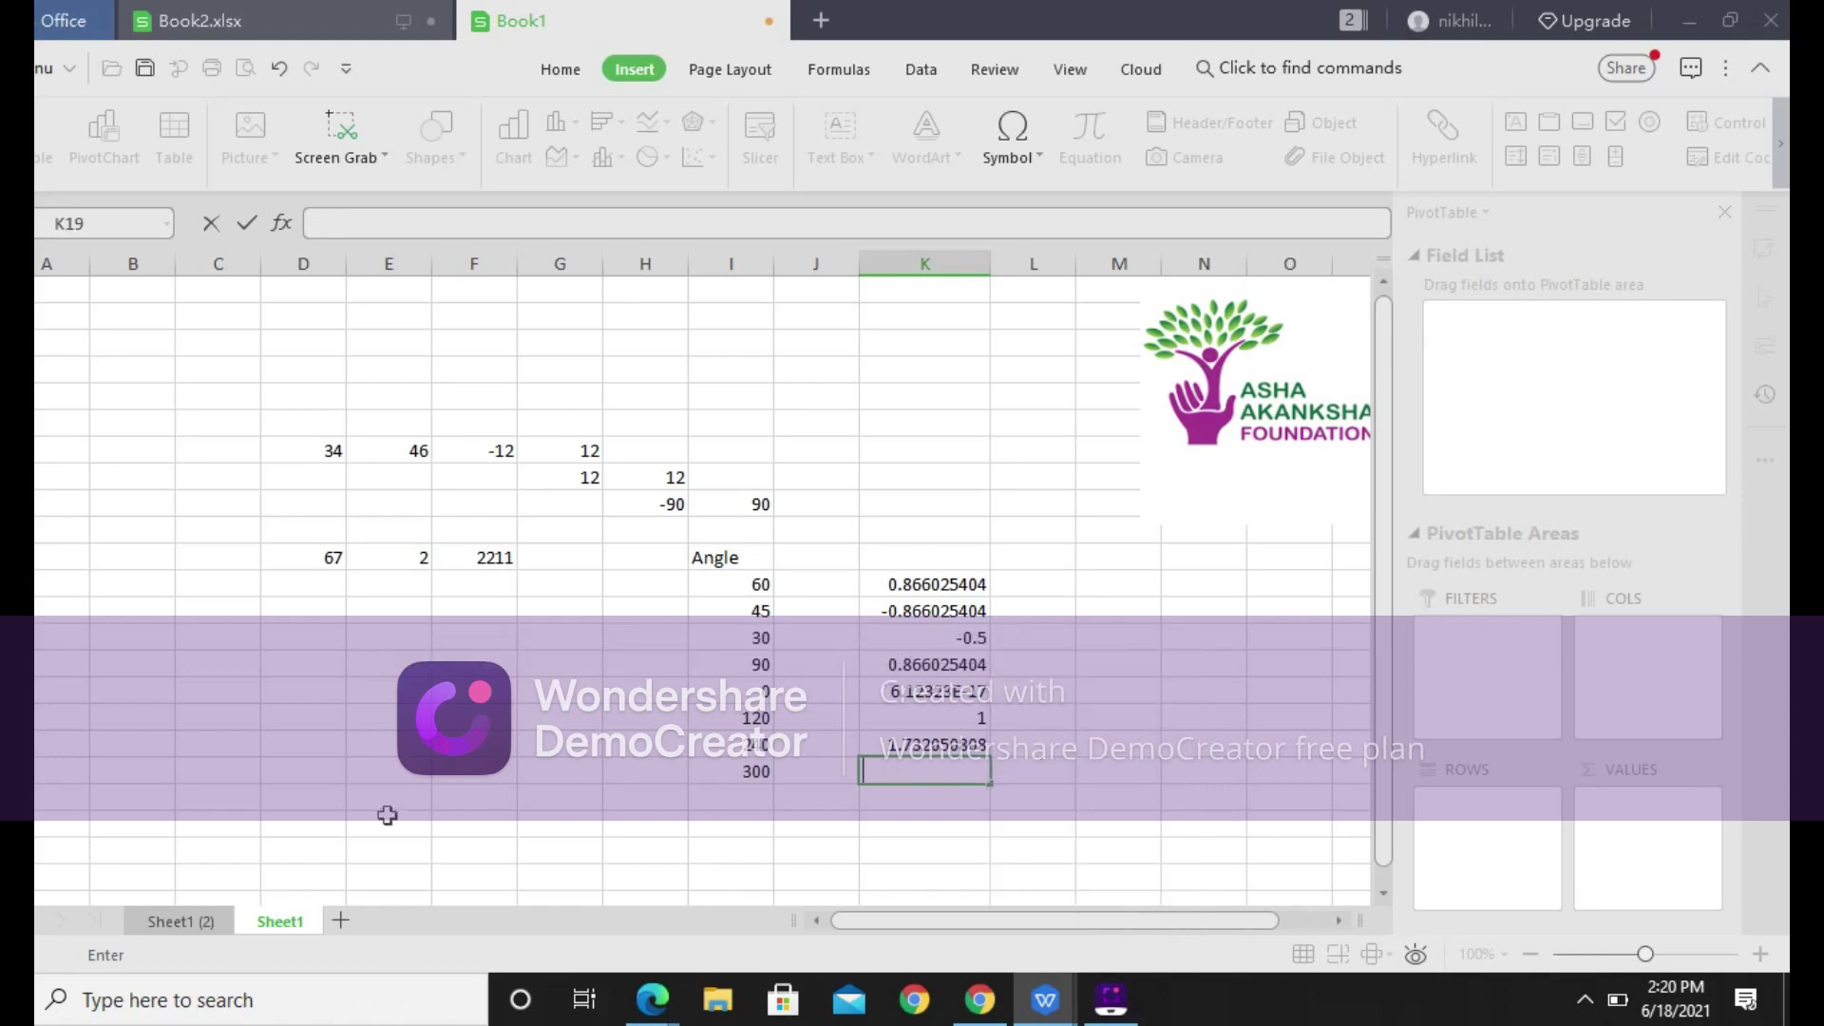
pyautogui.click(439, 799)
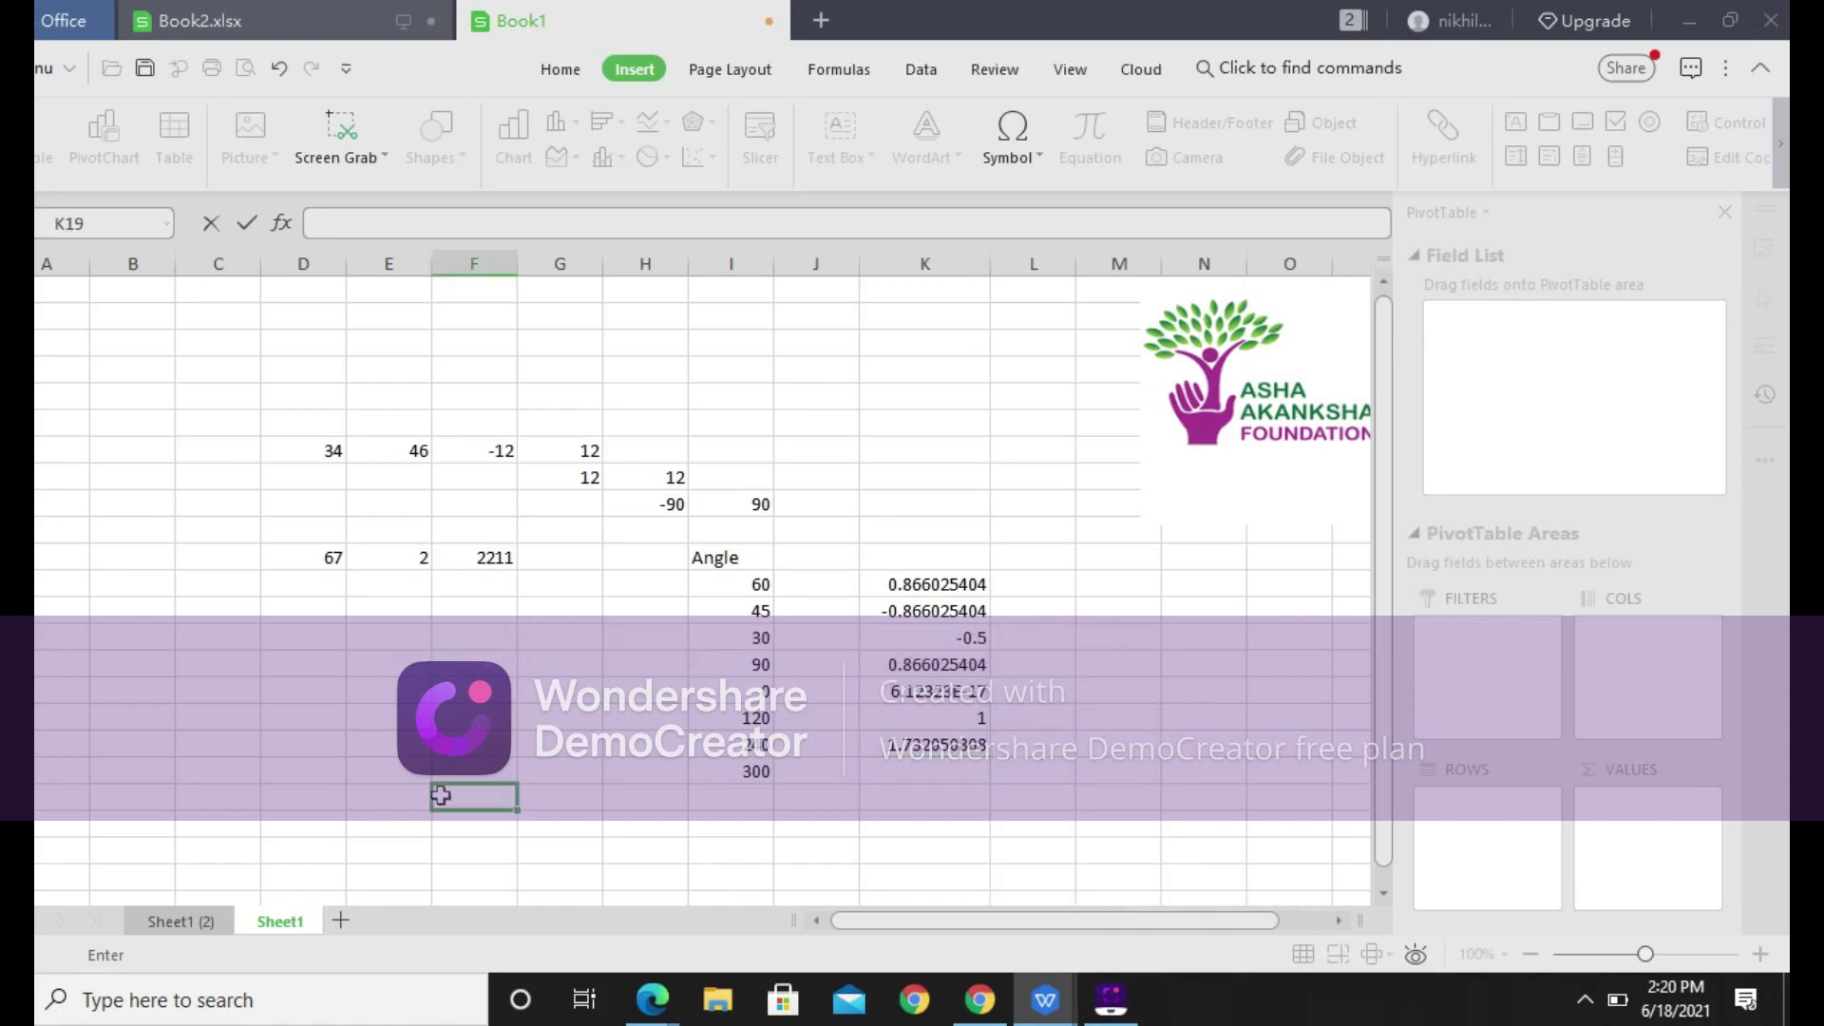
pyautogui.click(892, 772)
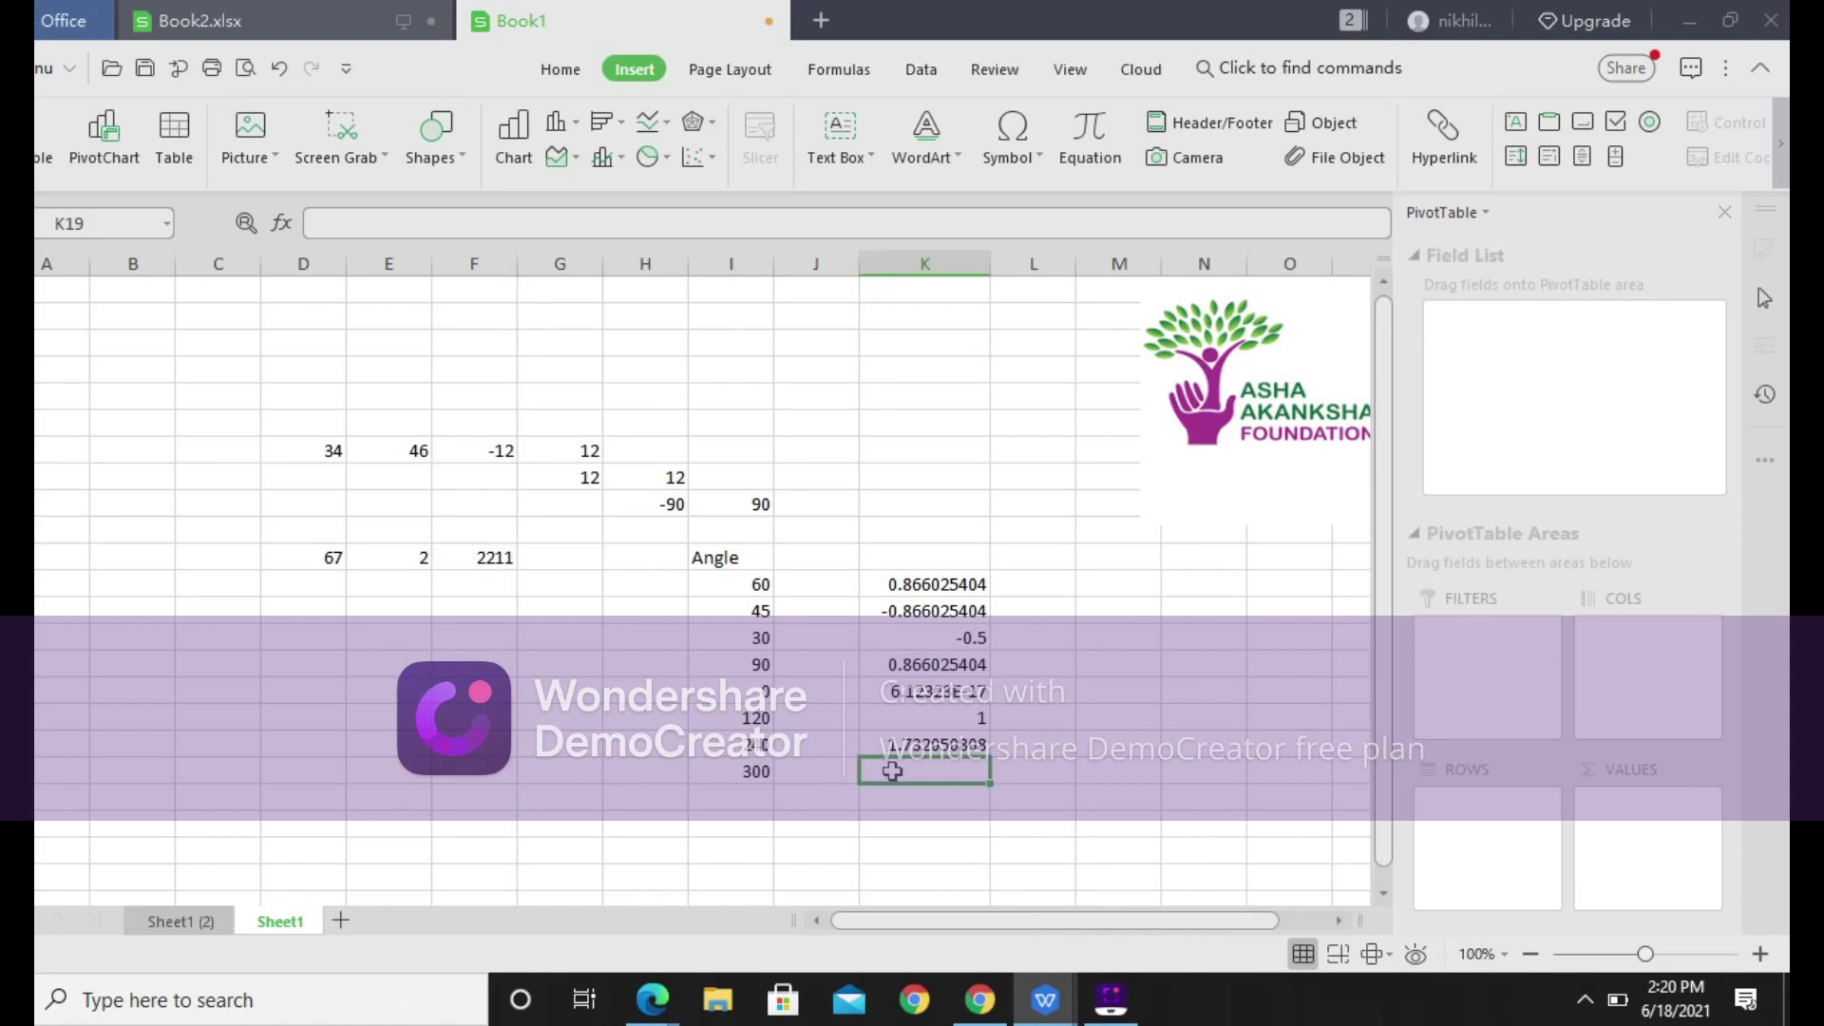
# Enter an EVEN formula in cell E17 that refers to cell D17
pyautogui.click(376, 712)
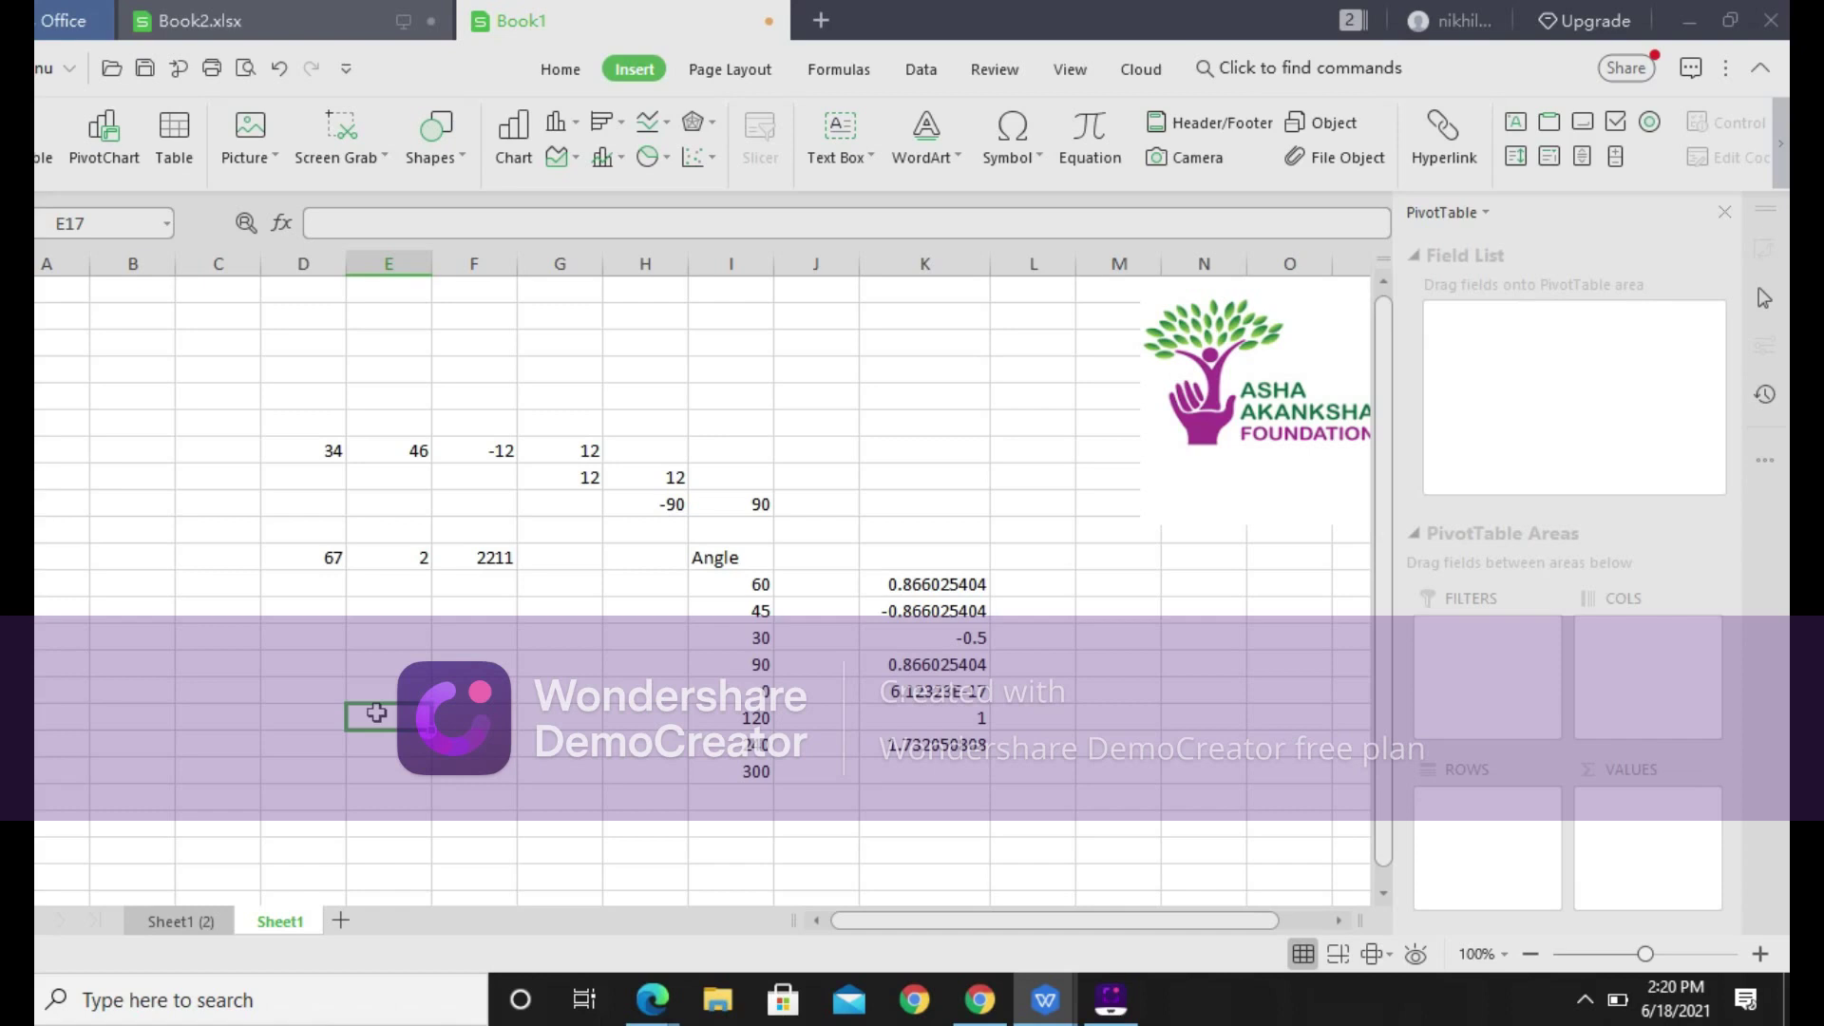
pyautogui.write('=')
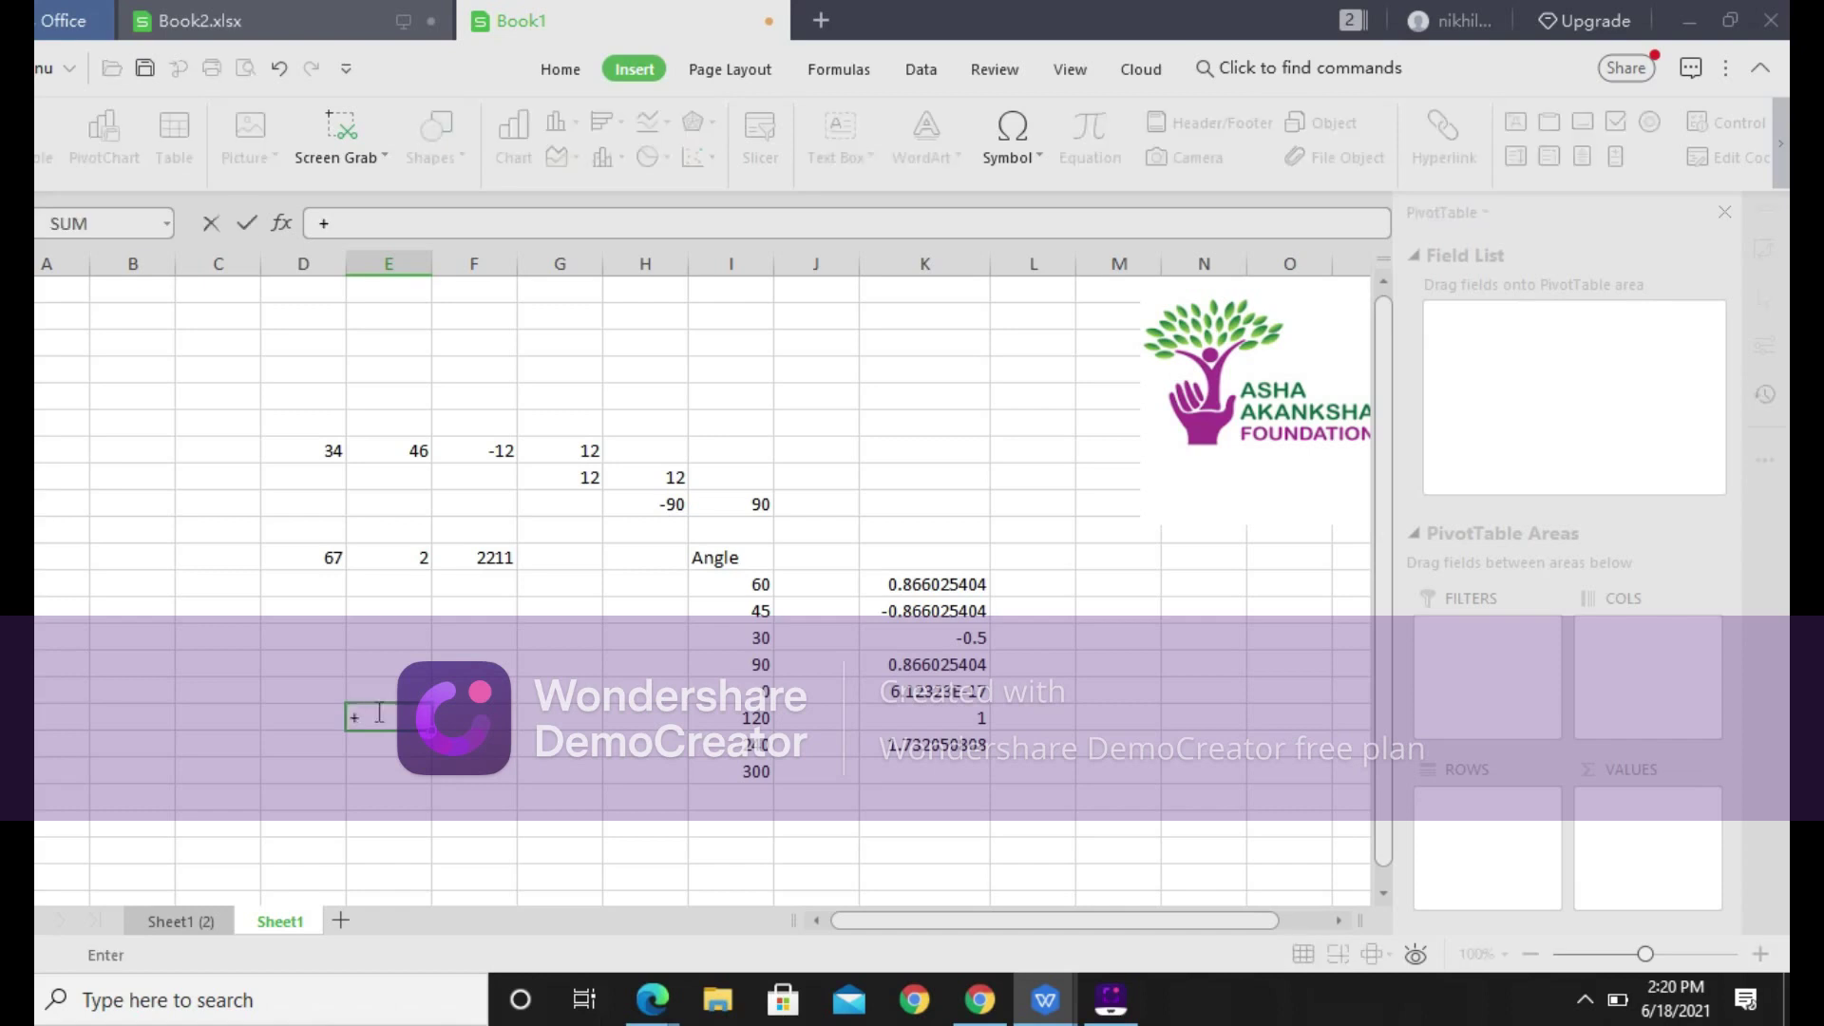
pyautogui.write('EVEN(')
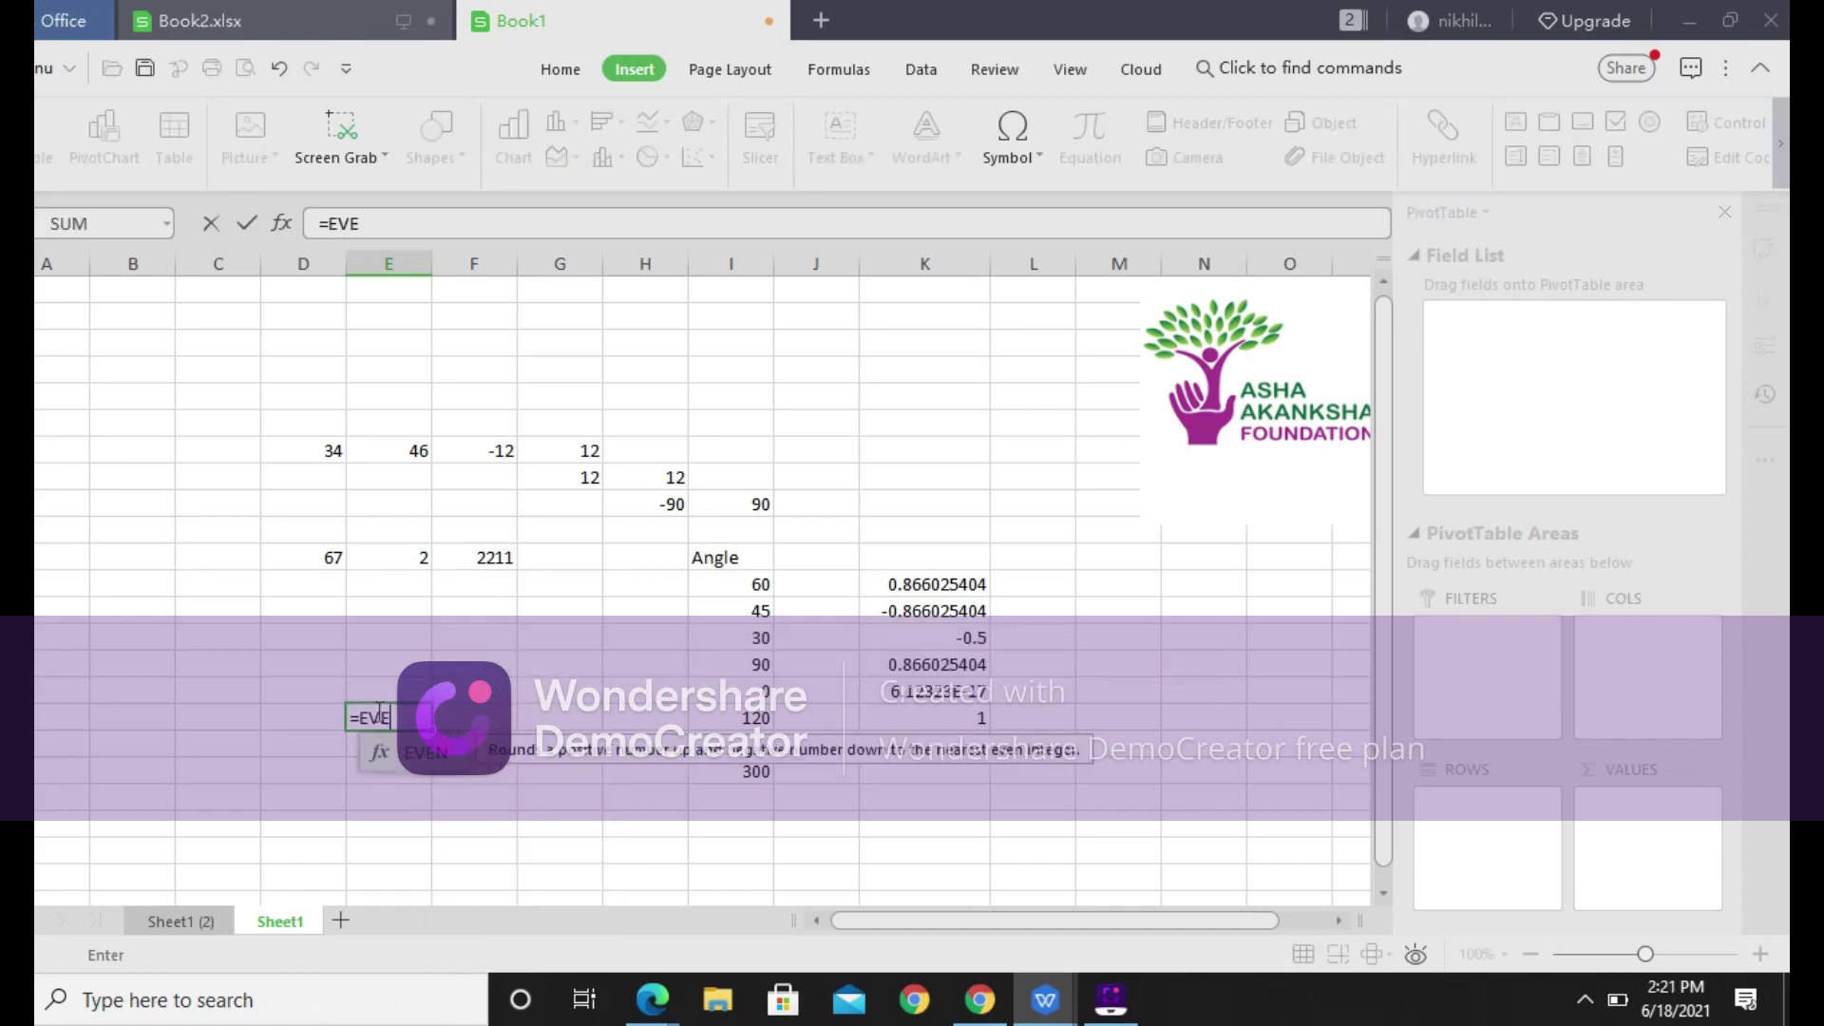
pyautogui.click(314, 715)
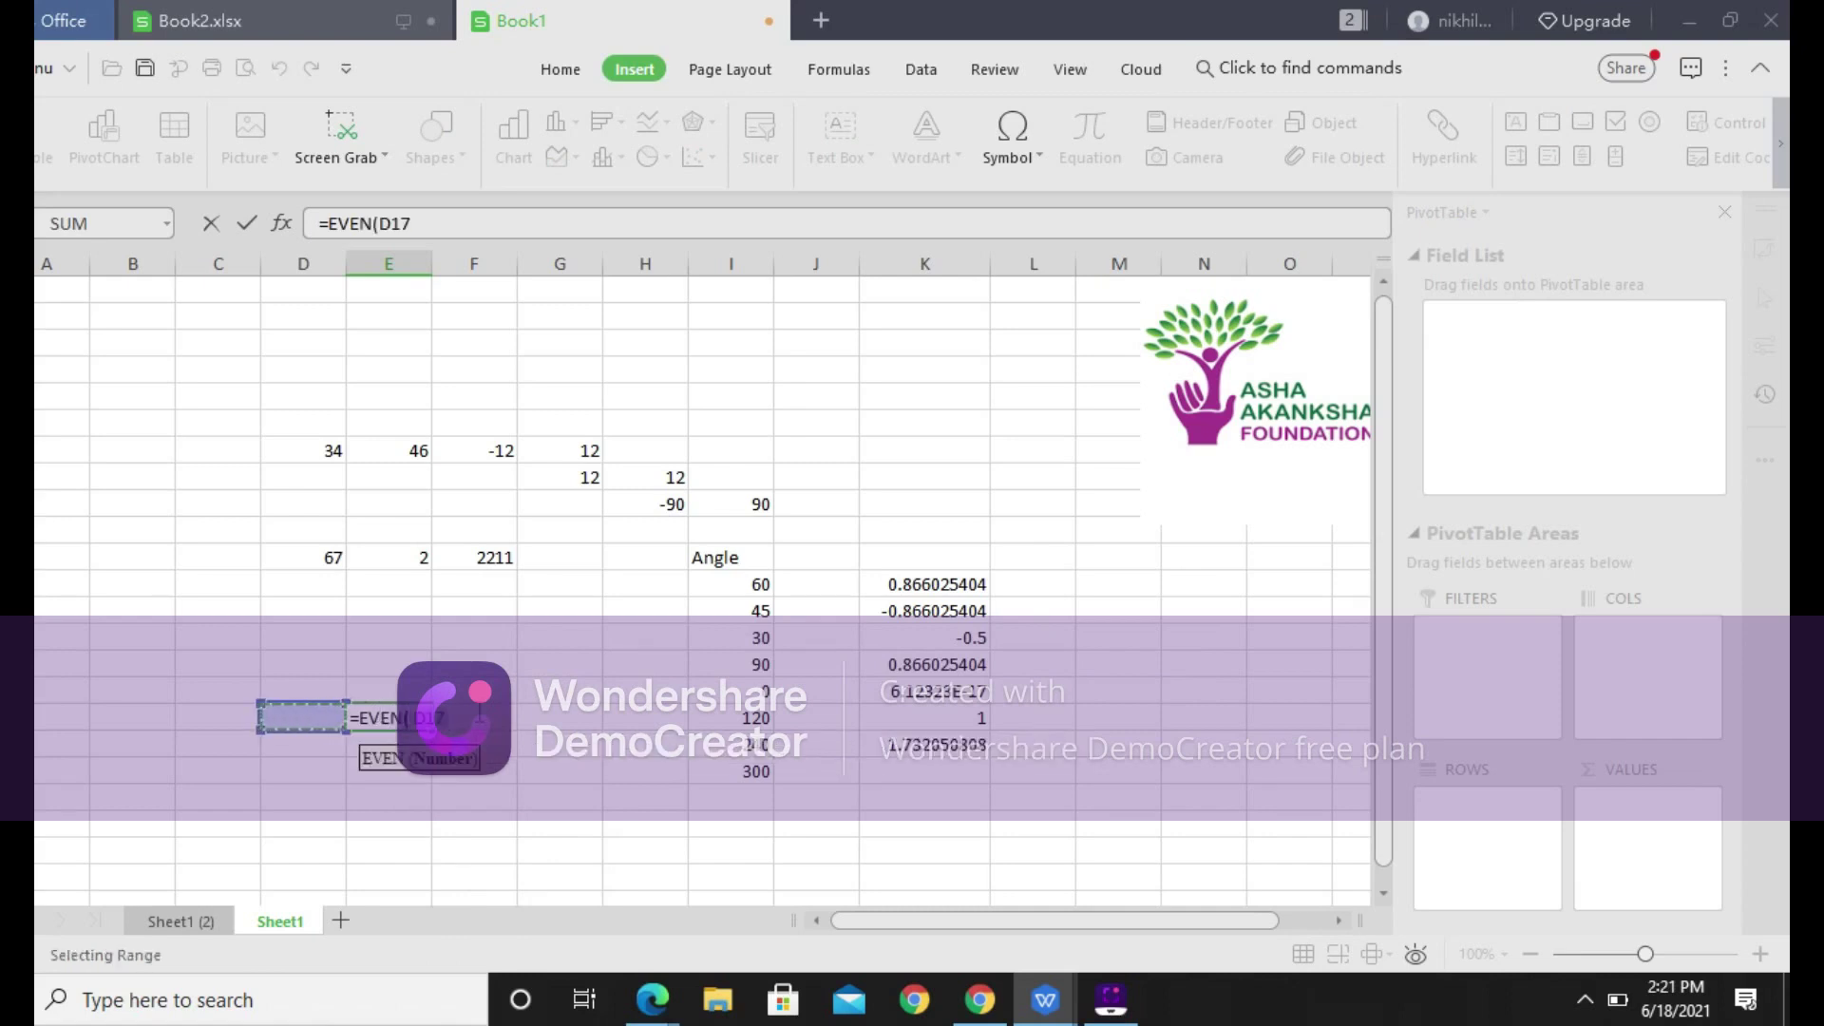
pyautogui.press('Return')
# Test the EVEN formula by entering 12 and then 14 in cell D17, and enter 15 in D18
pyautogui.click(310, 725)
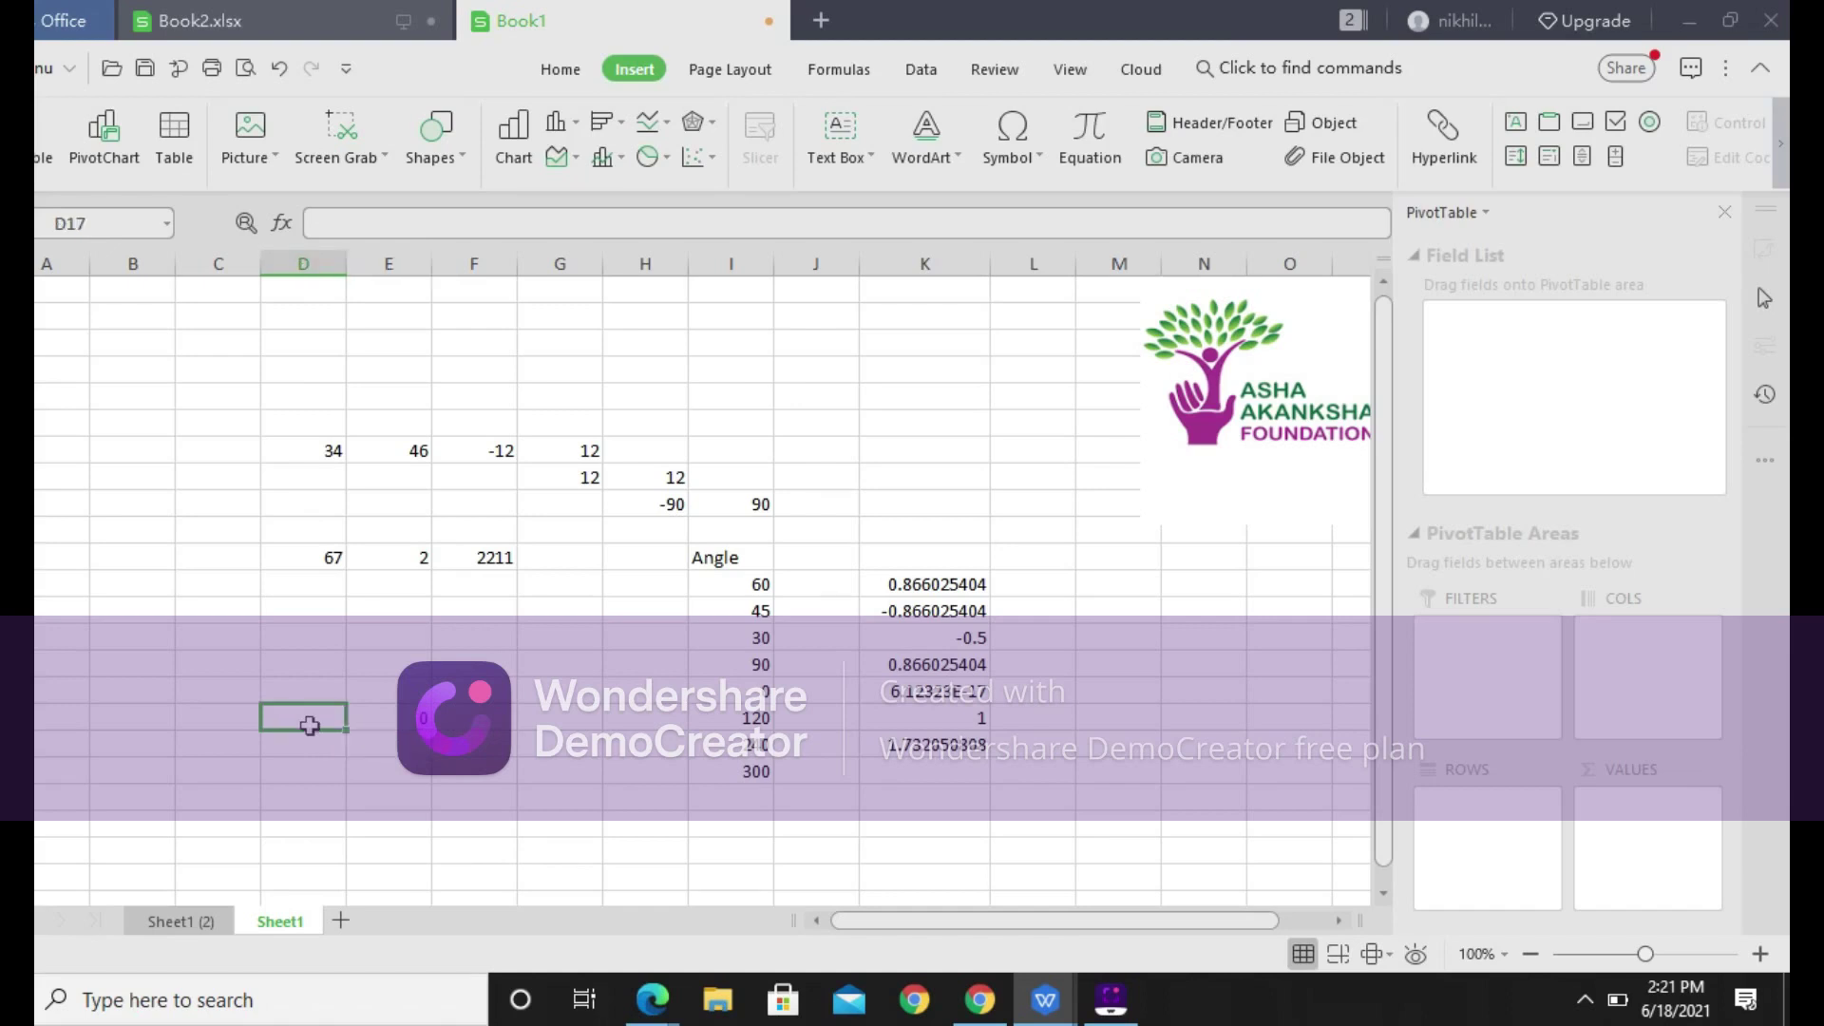
pyautogui.write('12')
pyautogui.press('Return')
pyautogui.click(309, 725)
pyautogui.write('14')
pyautogui.press('Return')
pyautogui.write('15')
pyautogui.press('Return')
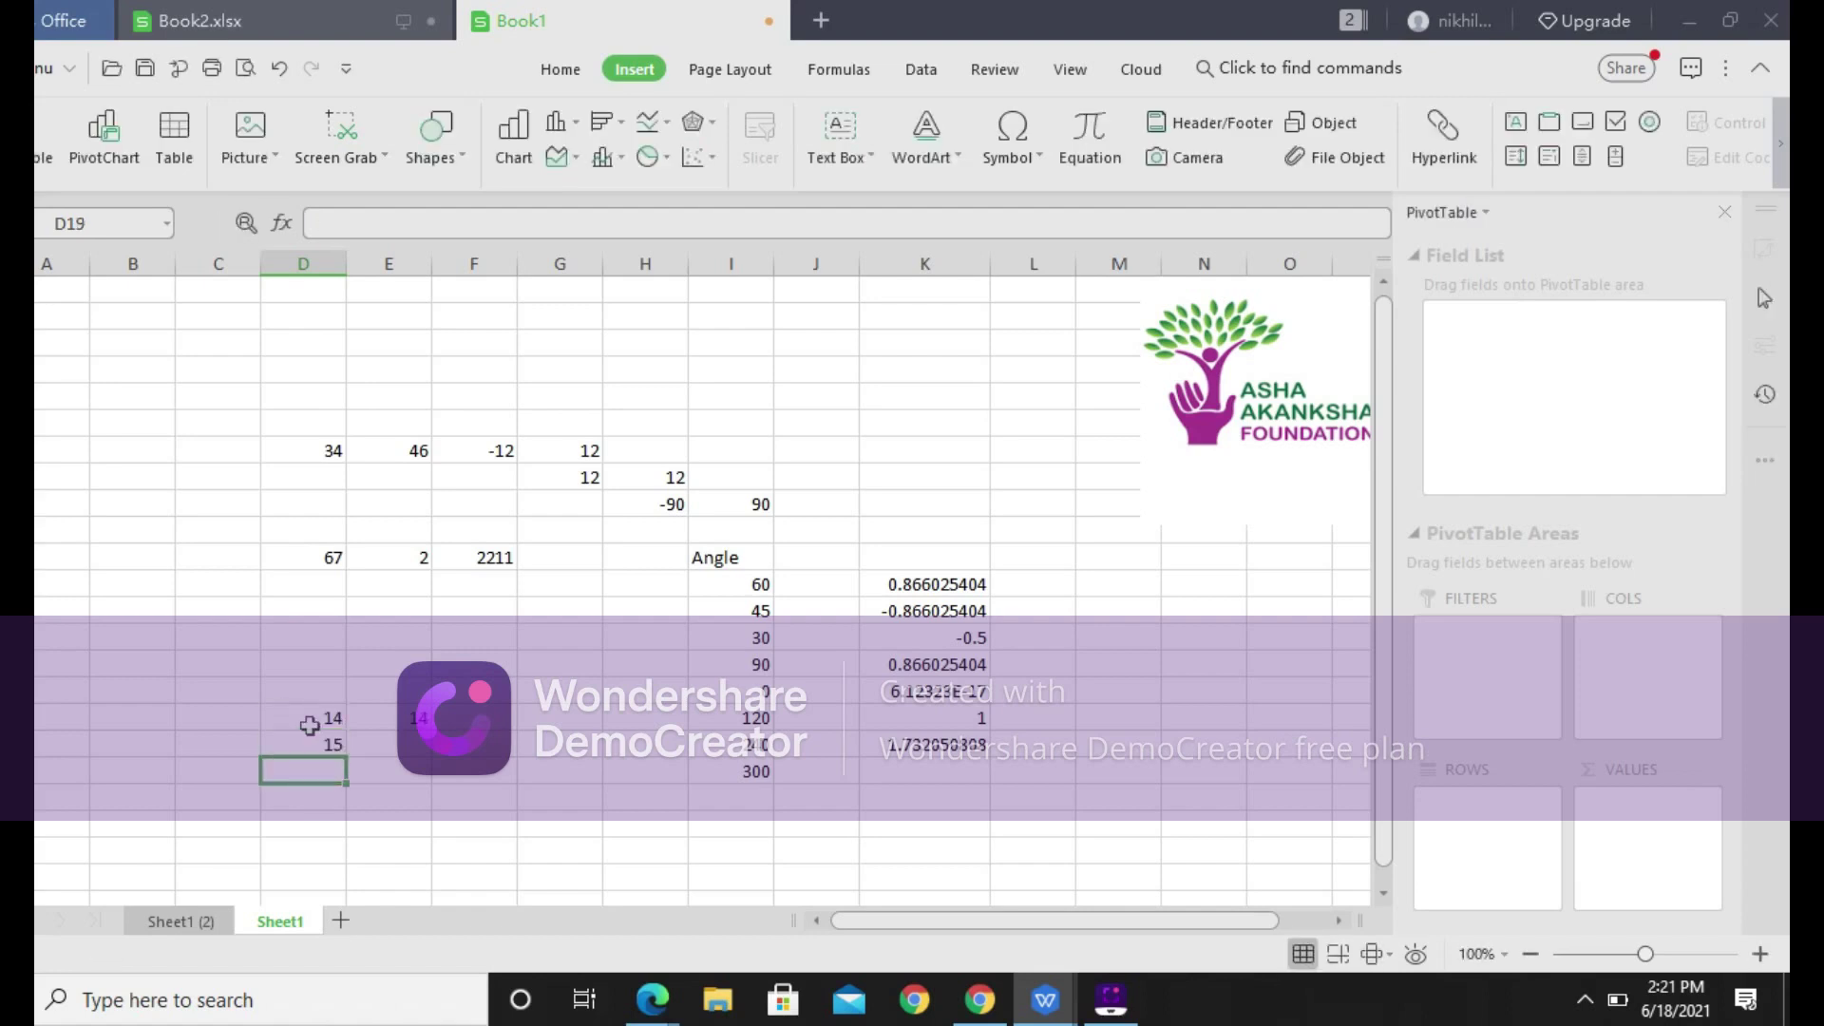
# Test the EVEN formula with positive numbers by entering 15, 67 and 78 in turn in cell D17
pyautogui.click(310, 725)
pyautogui.write('15')
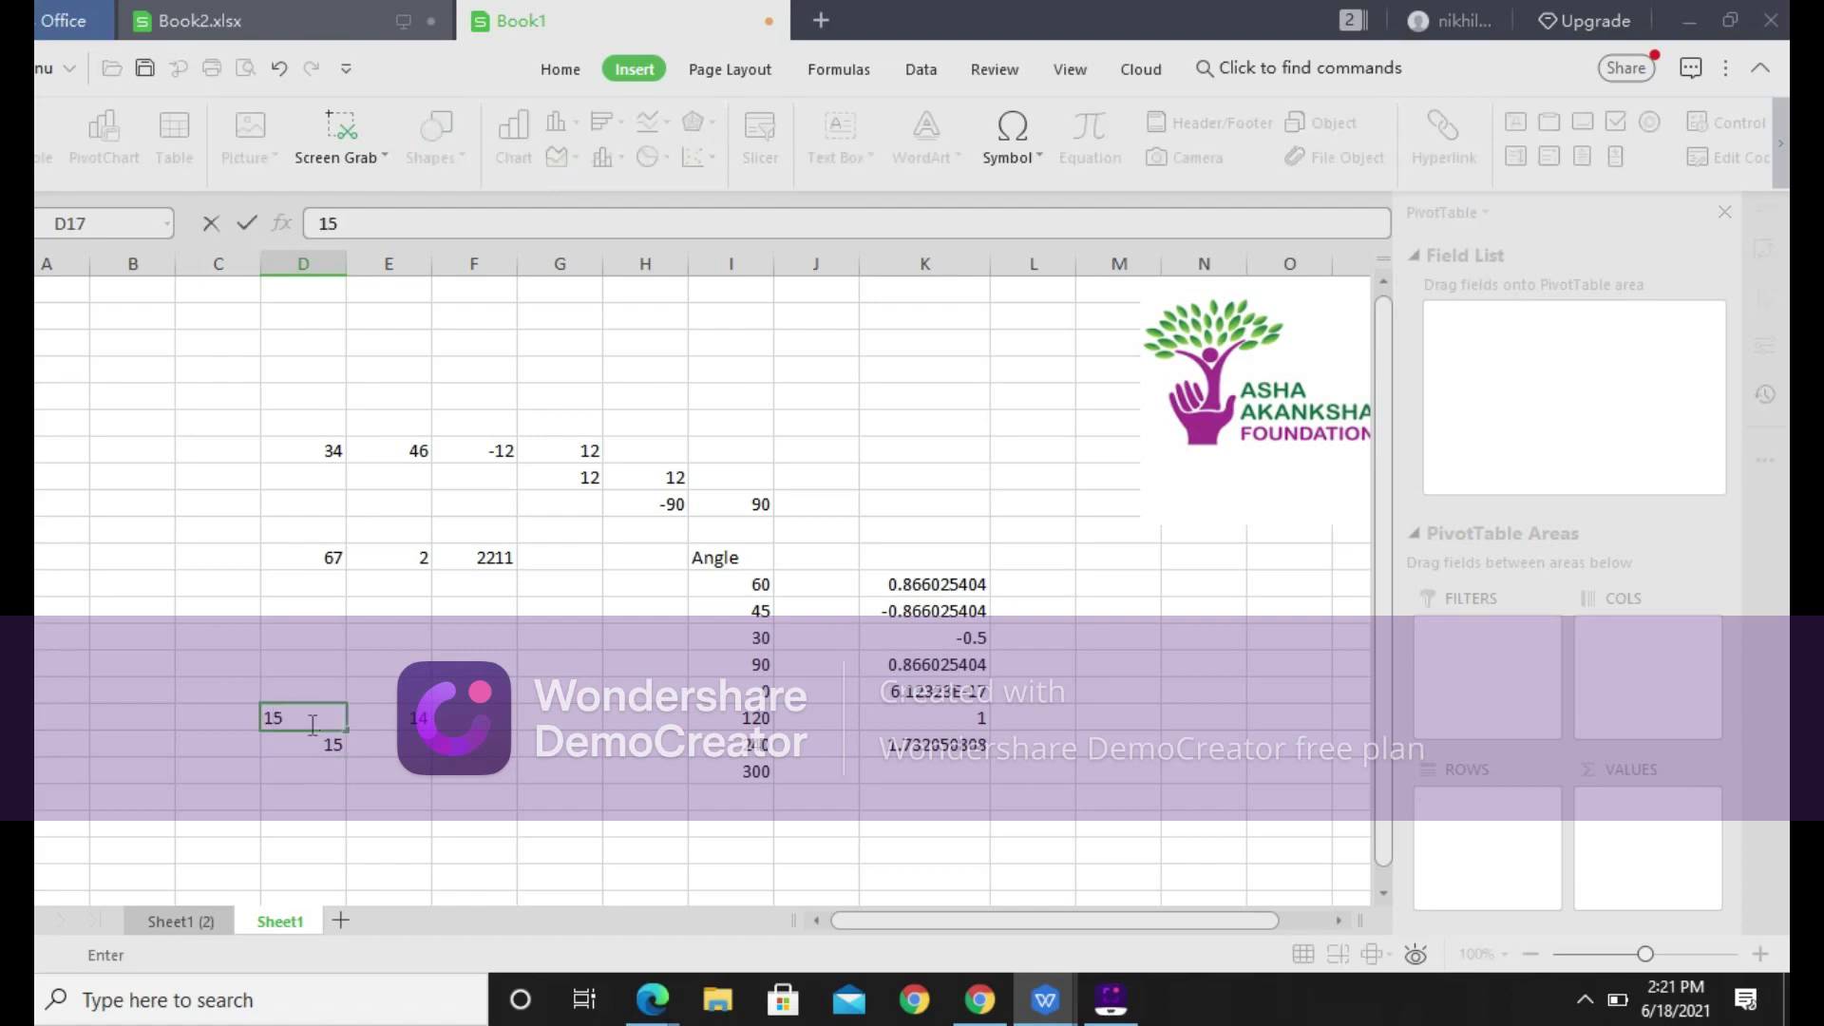
pyautogui.press('Return')
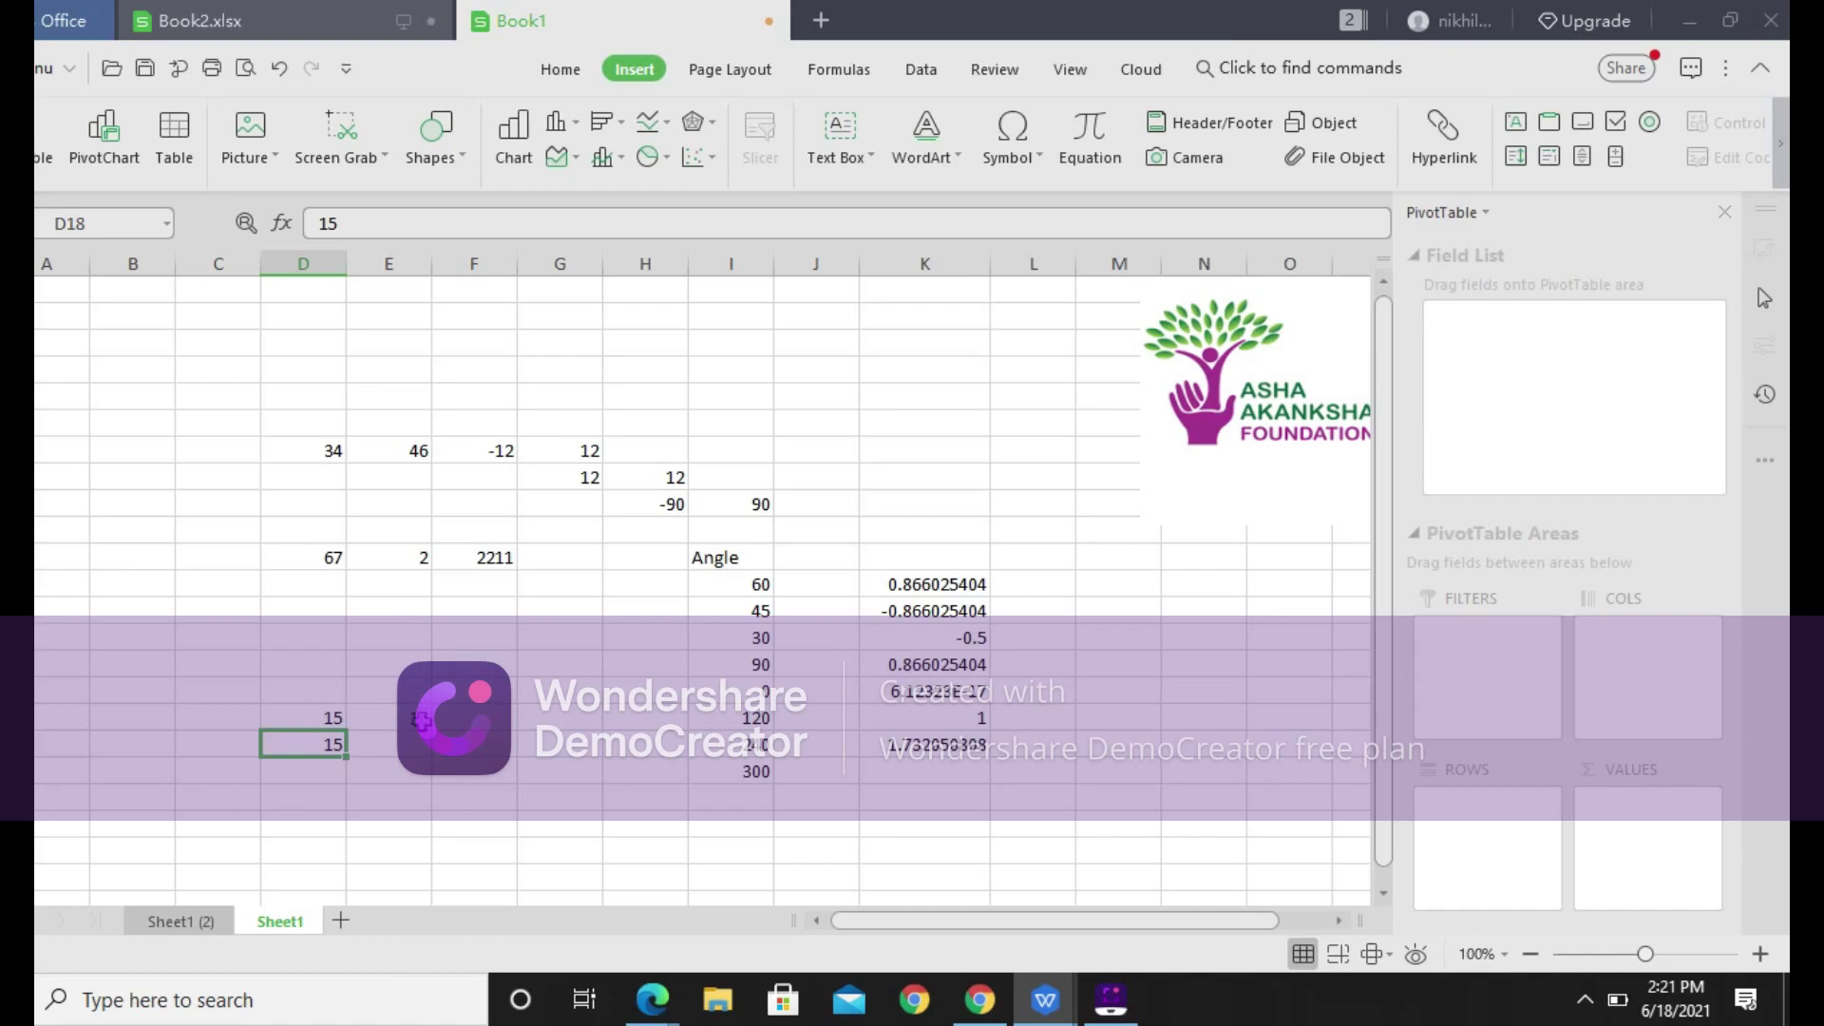
pyautogui.click(303, 725)
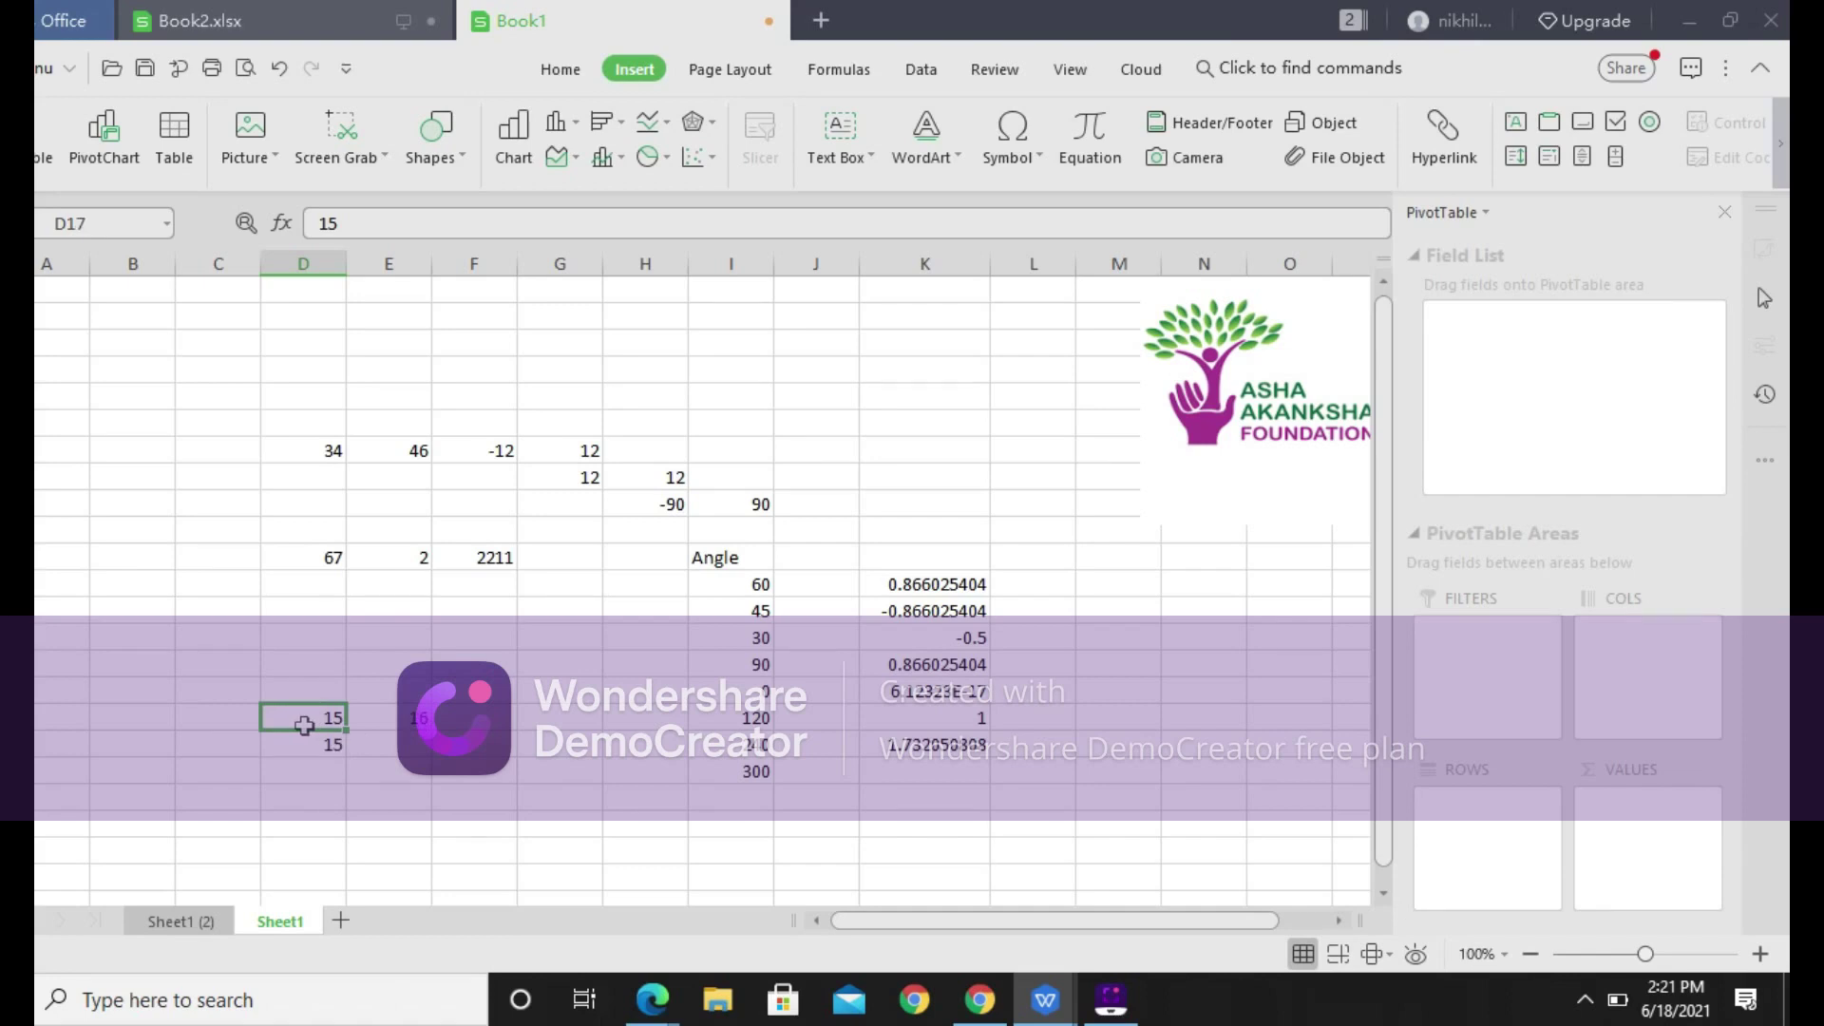
pyautogui.write('67')
pyautogui.press('Return')
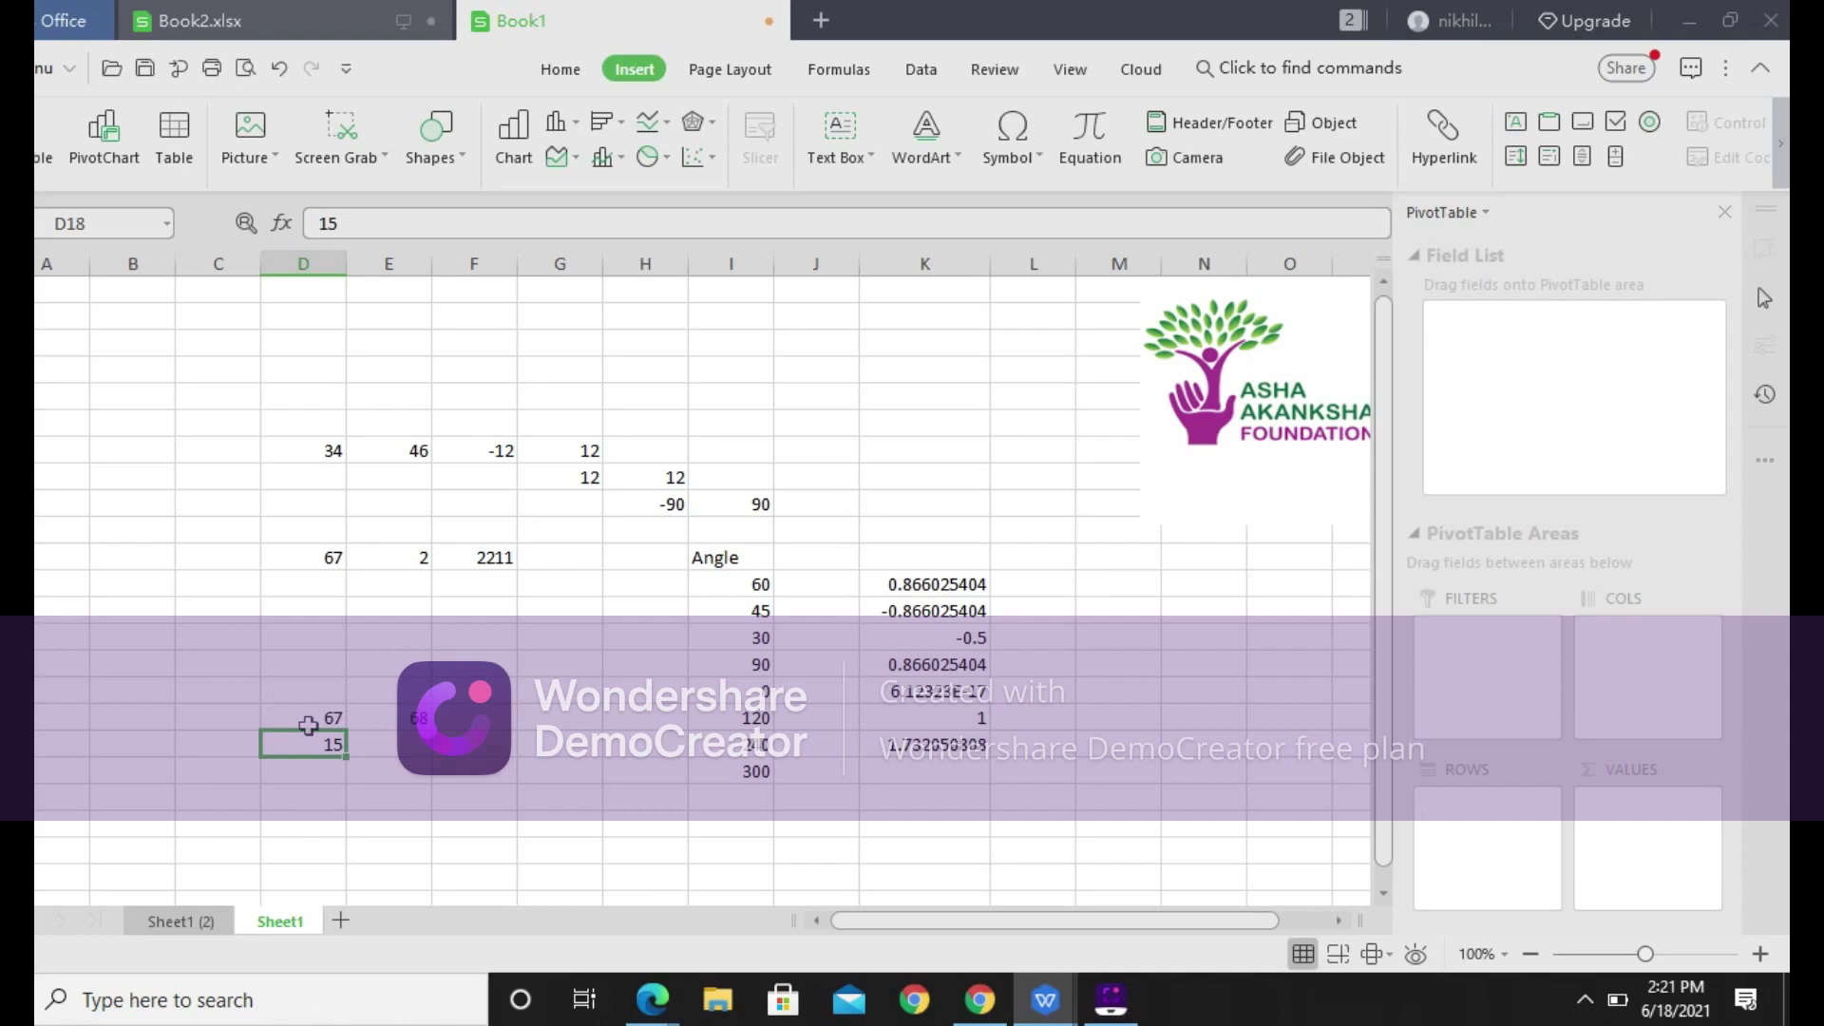
pyautogui.click(307, 726)
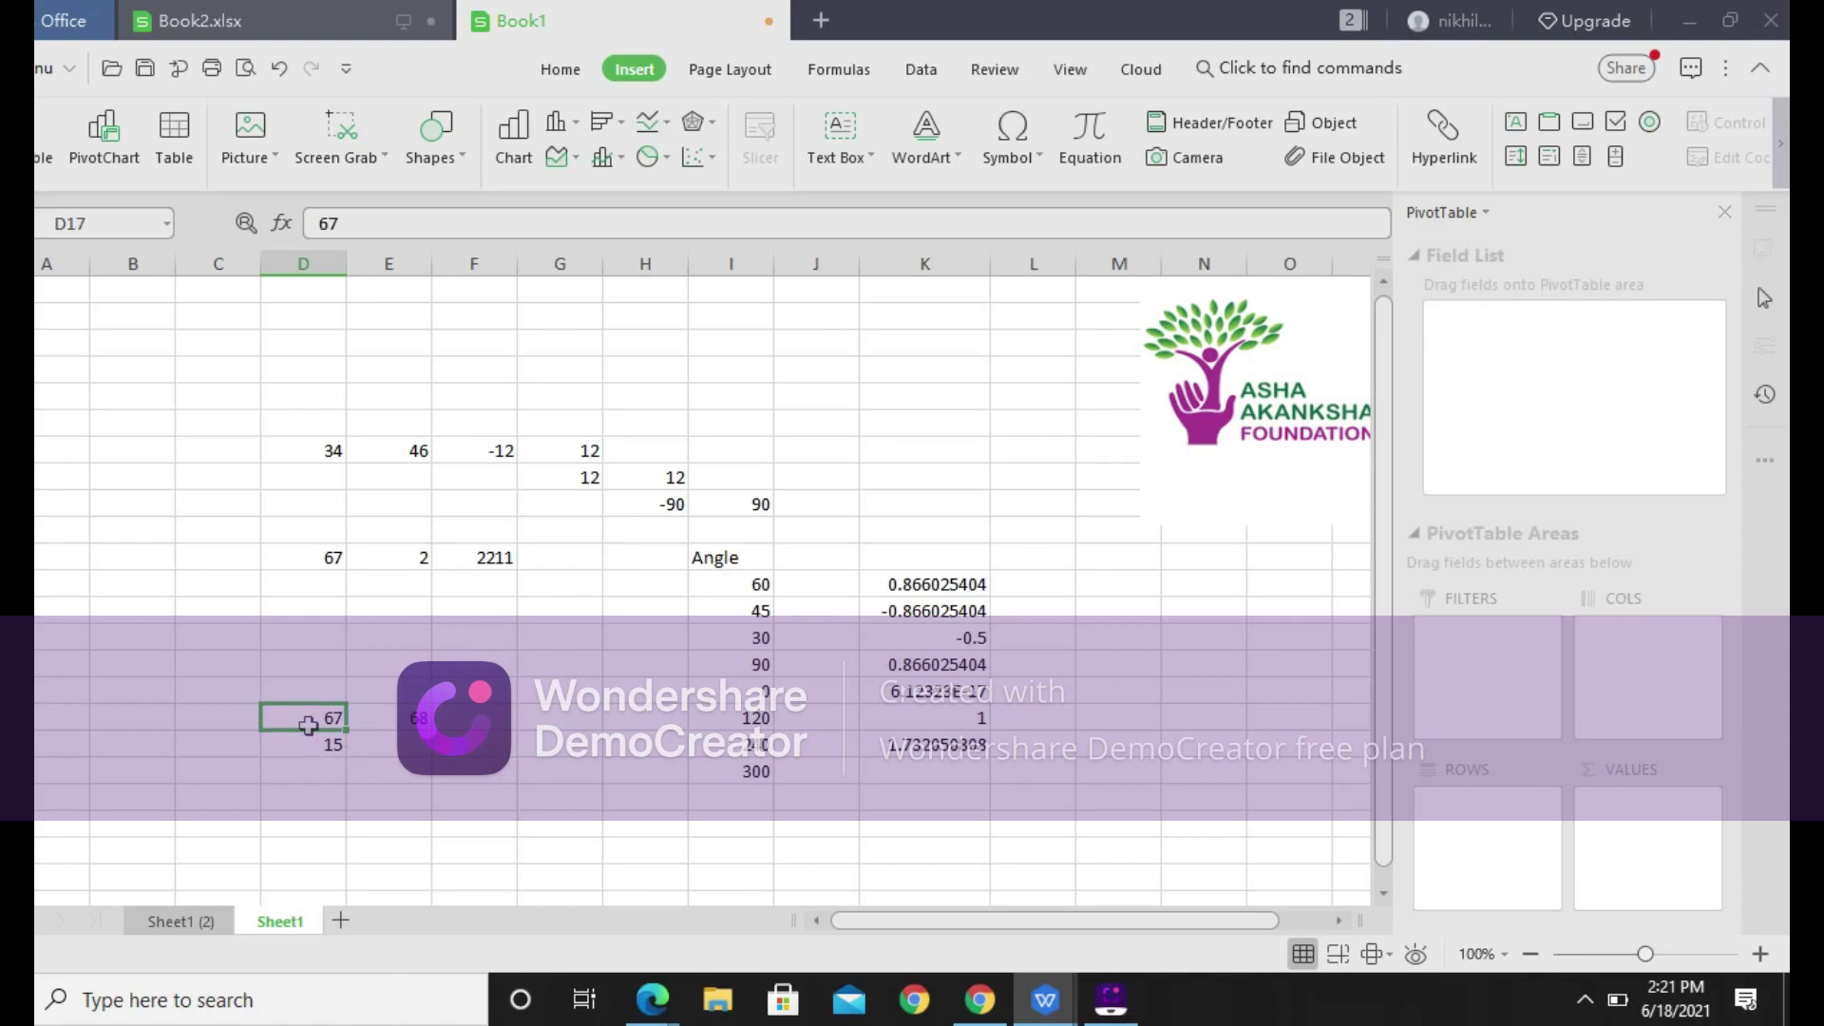
pyautogui.write('78')
pyautogui.press('Return')
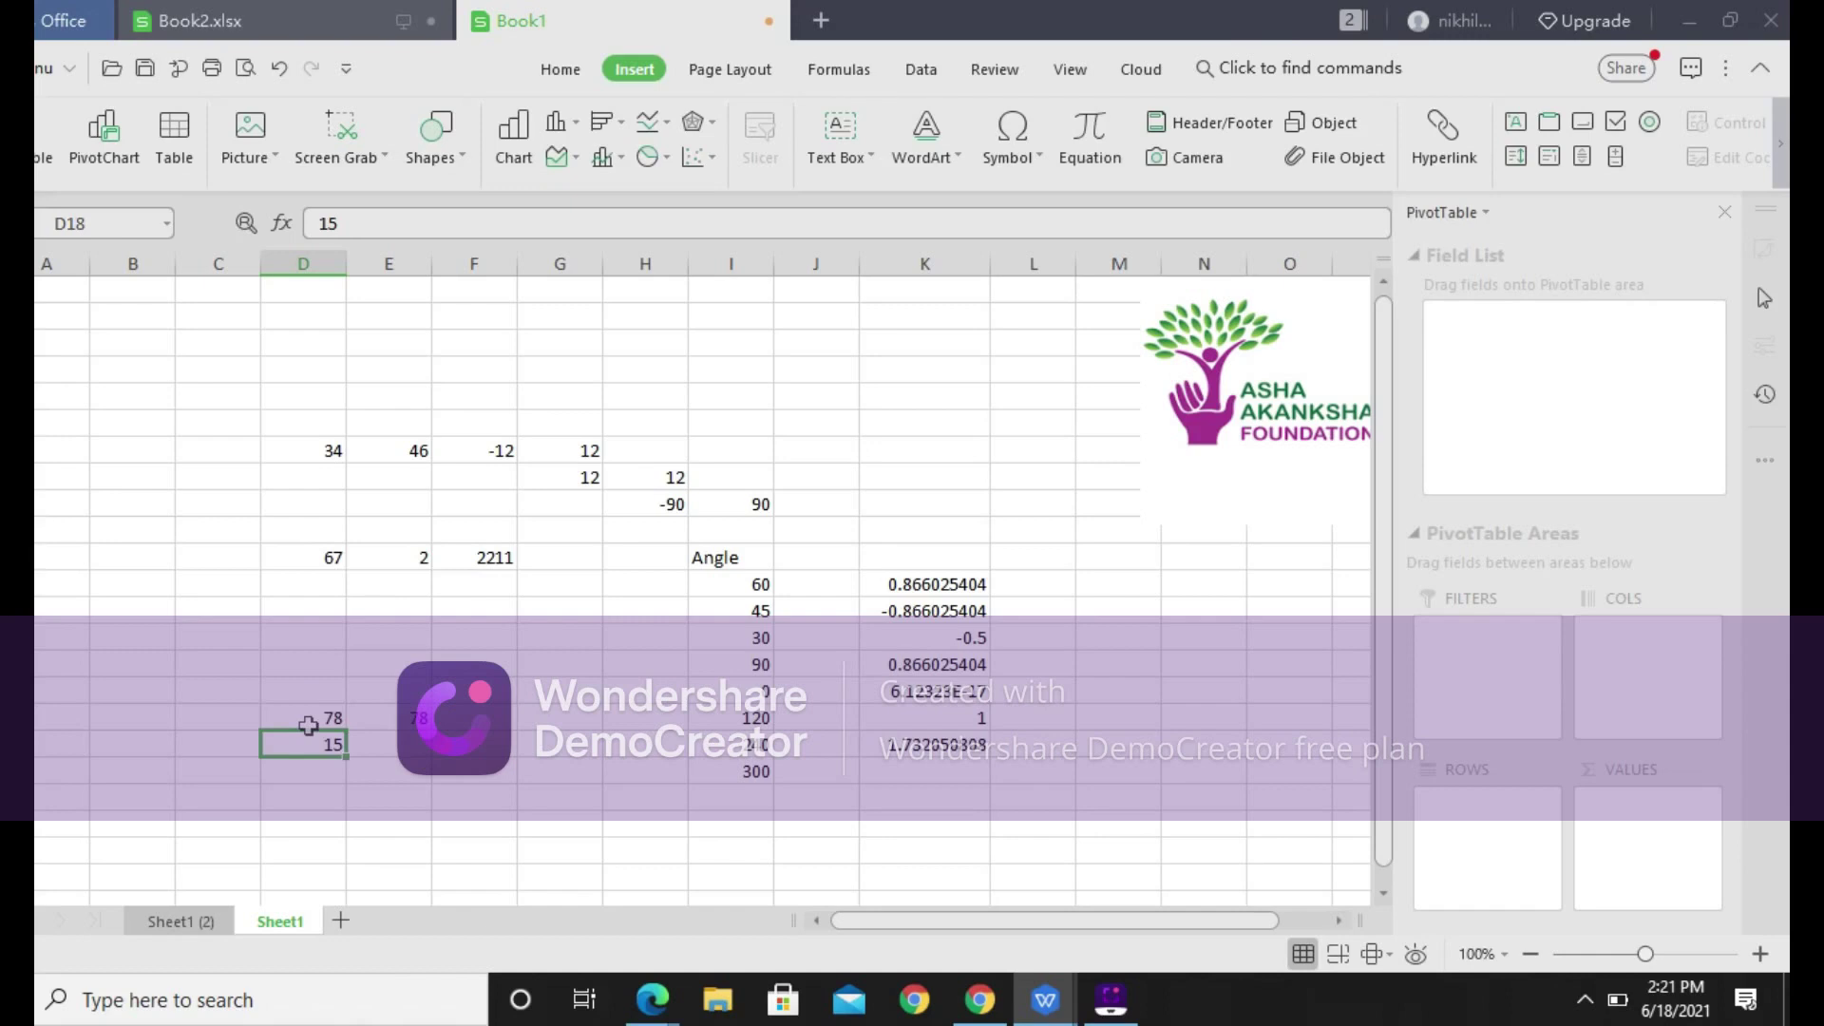
# Test the EVEN formula with negative numbers by entering -24 and then -25 in cell D17
pyautogui.click(308, 726)
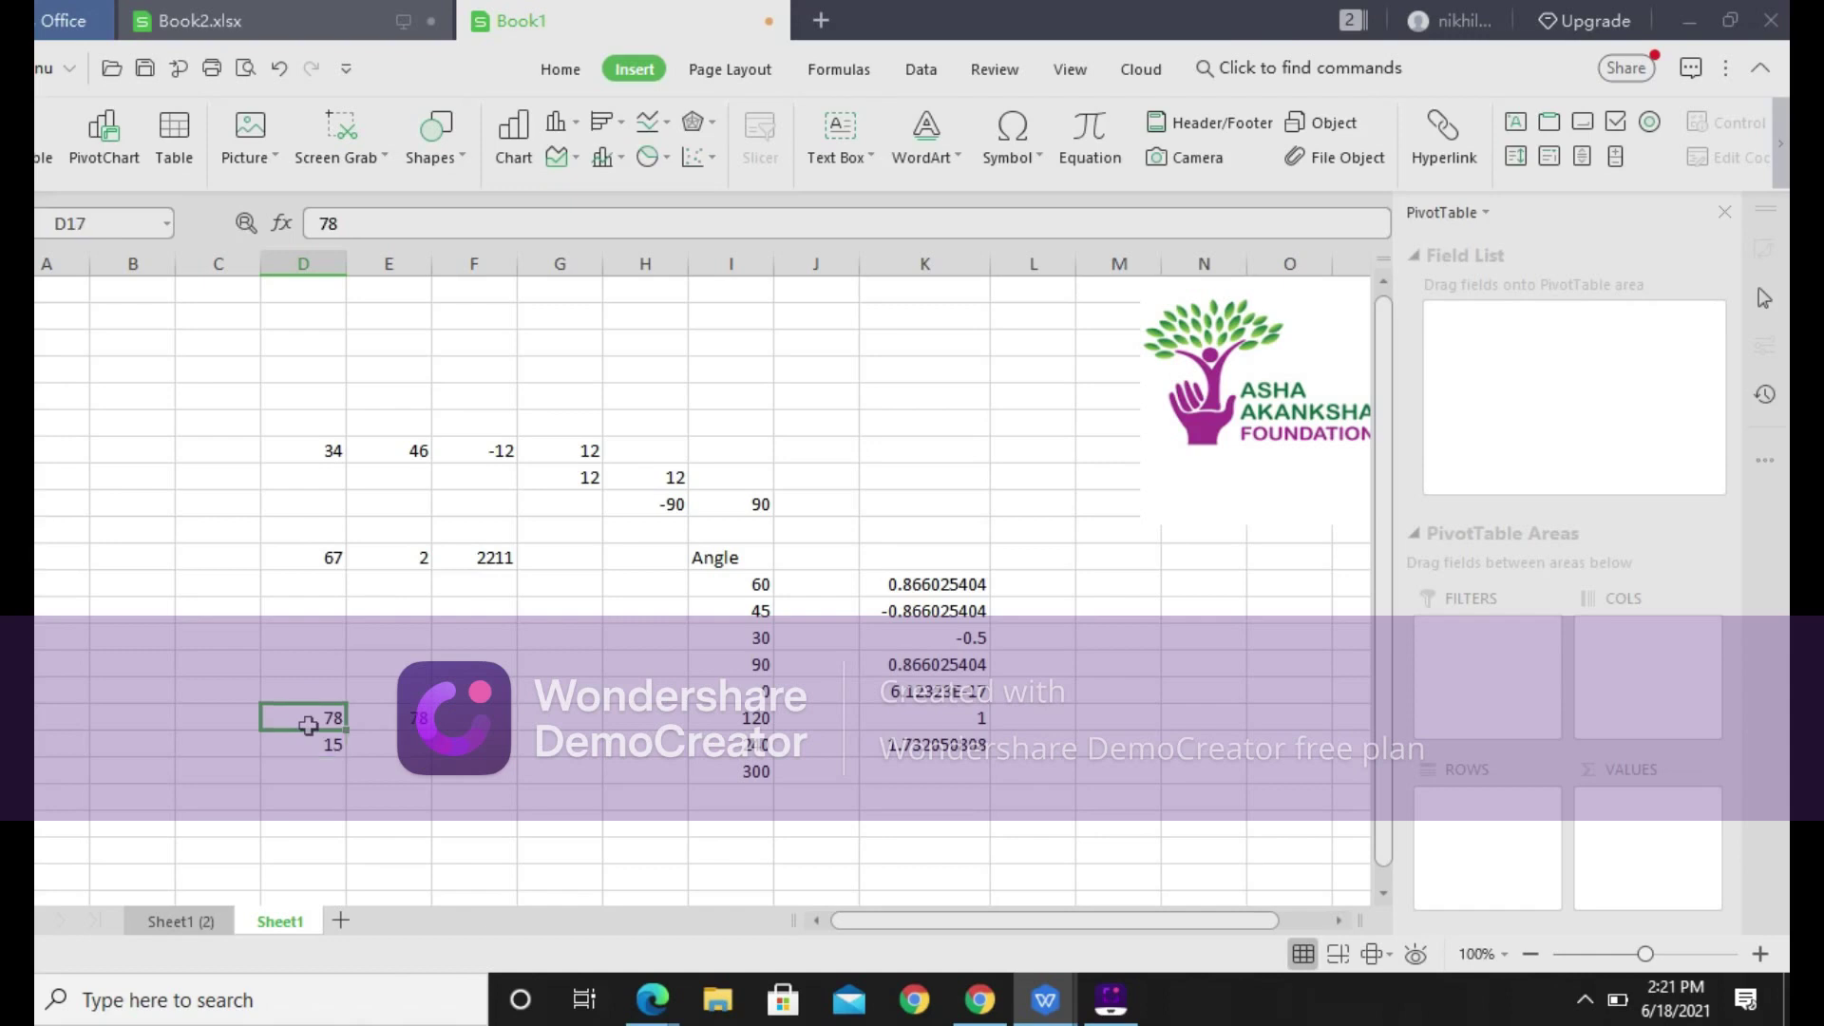
pyautogui.press('BackSpace')
pyautogui.write('-24')
pyautogui.press('Return')
pyautogui.click(308, 726)
pyautogui.write('-')
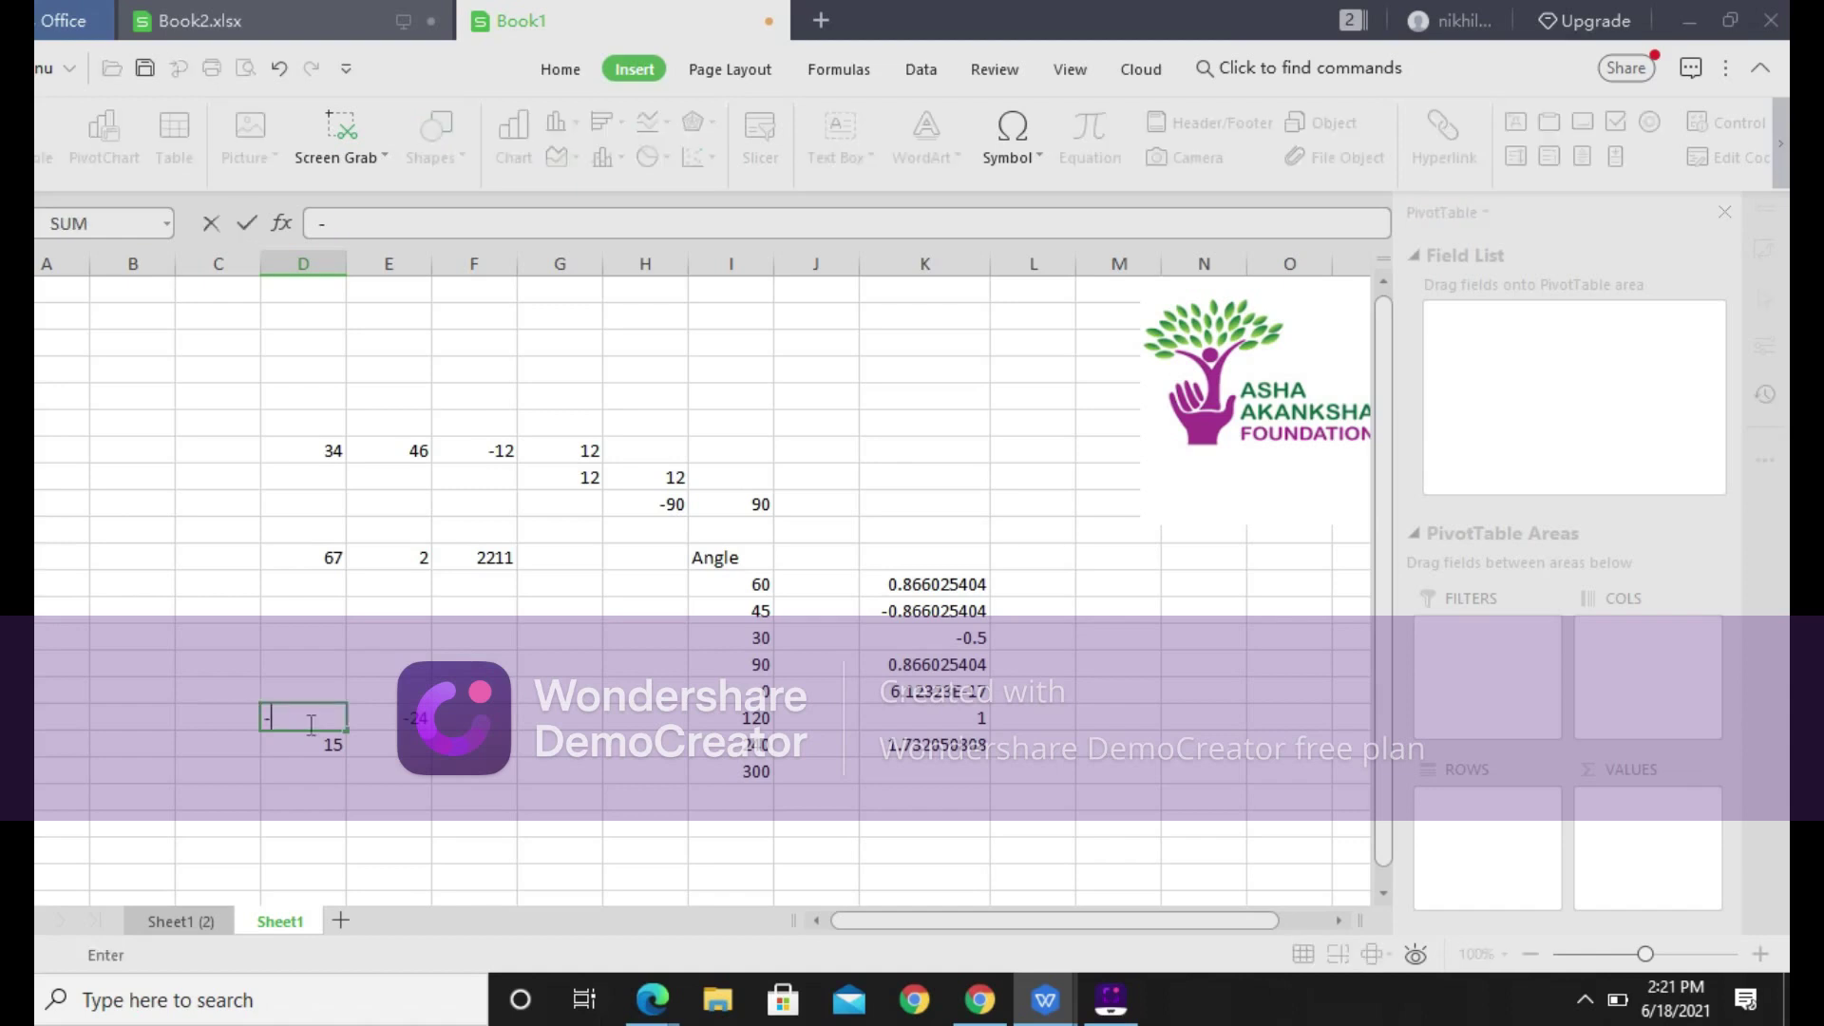
pyautogui.write('25')
pyautogui.press('Return')
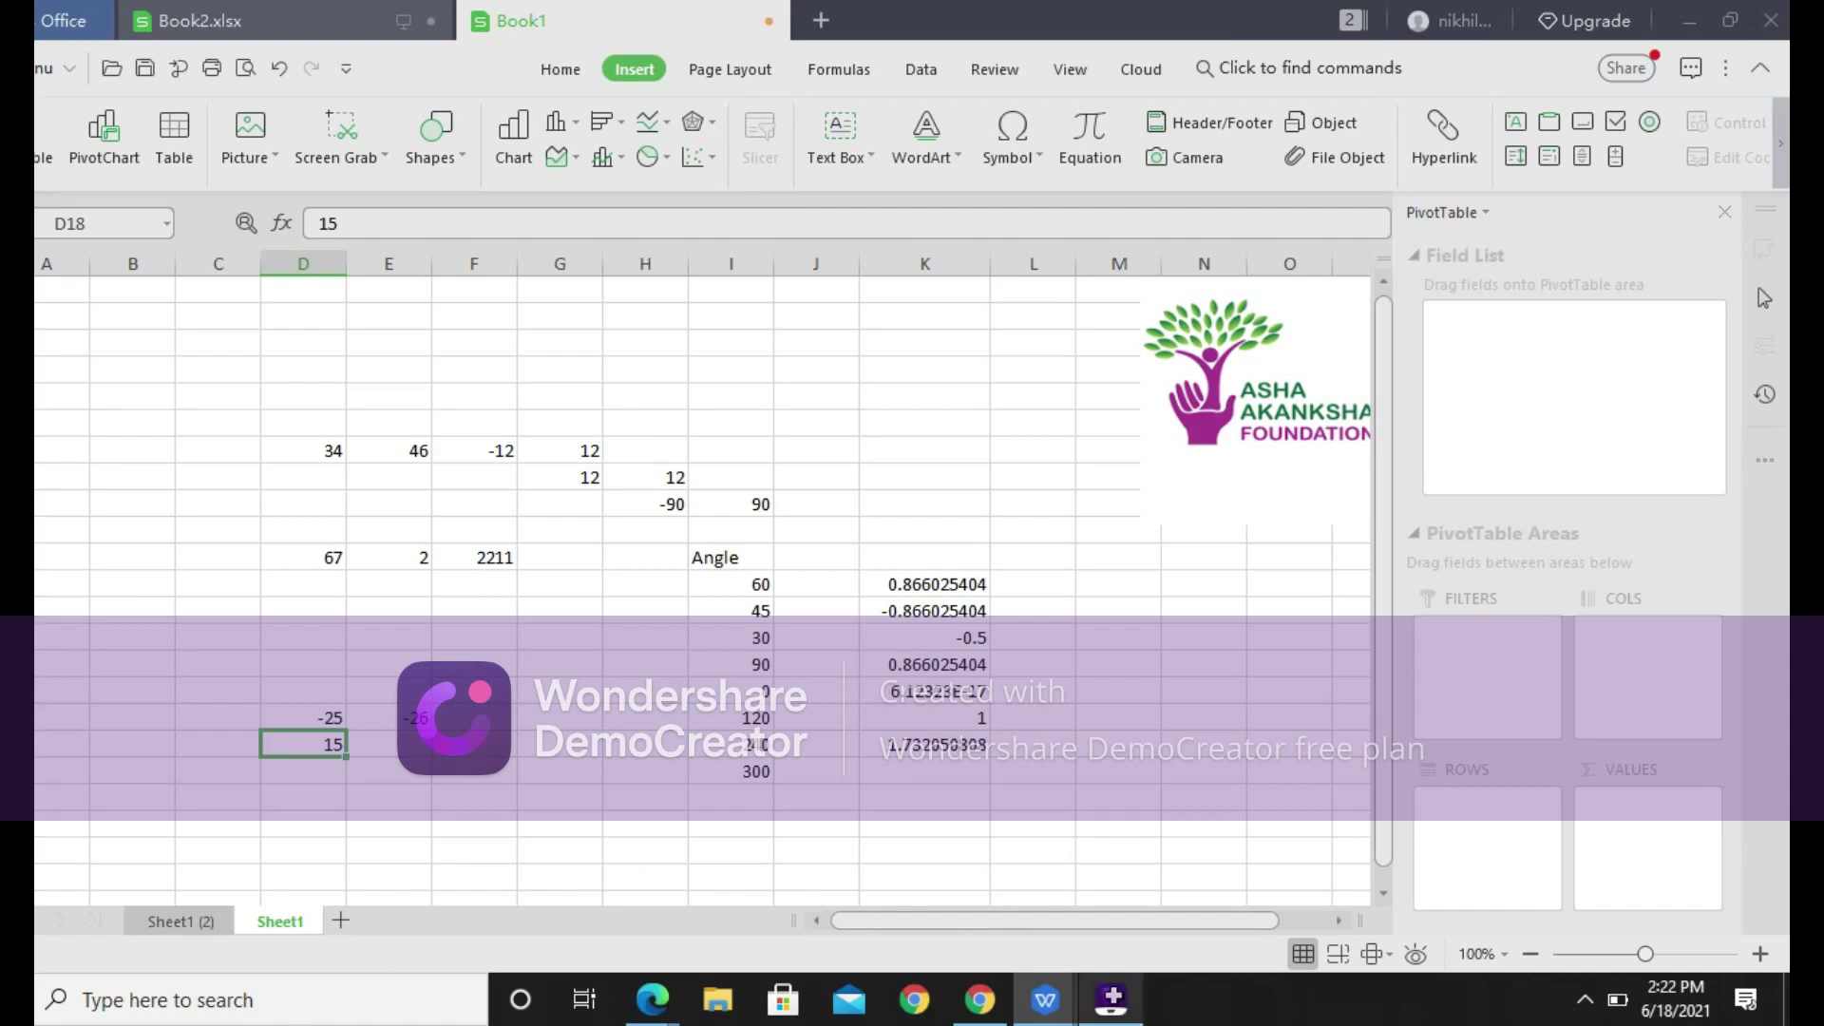
pyautogui.click(1110, 998)
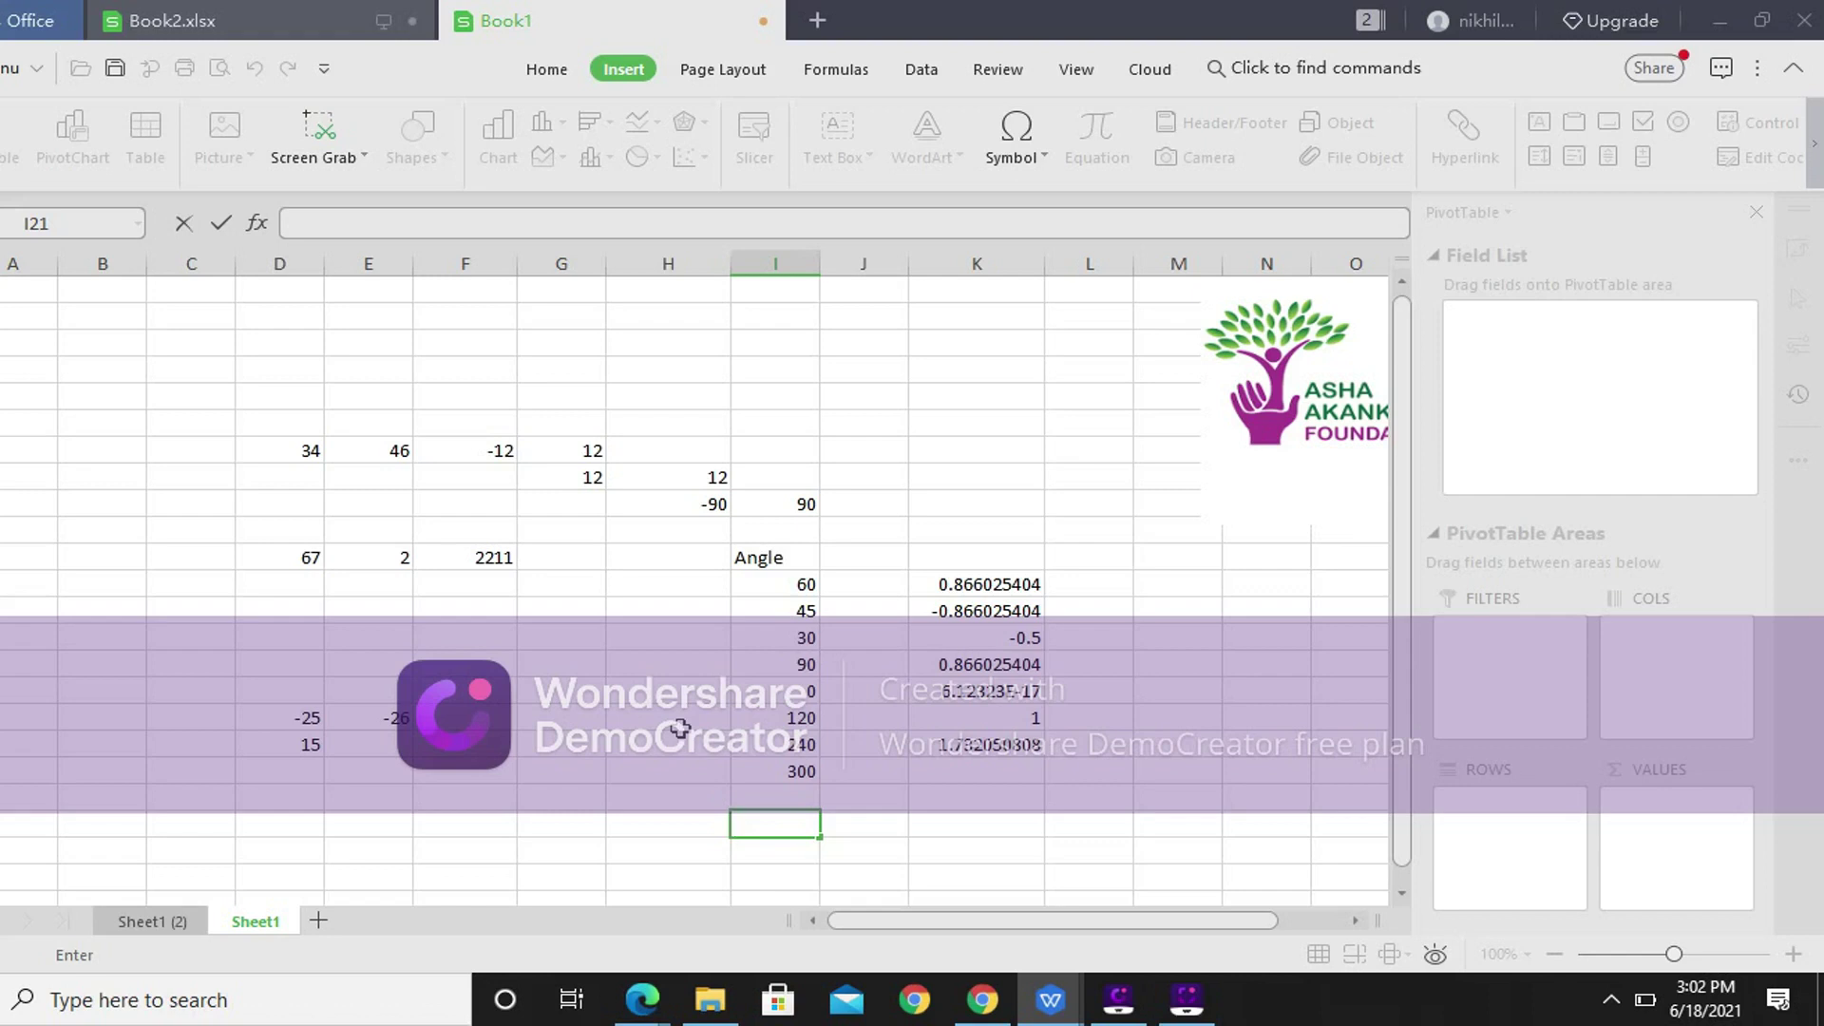
# Calculate the factorials of 5 and 7 with FACT formulas in cells I21 and I22
pyautogui.write('=fact(5')
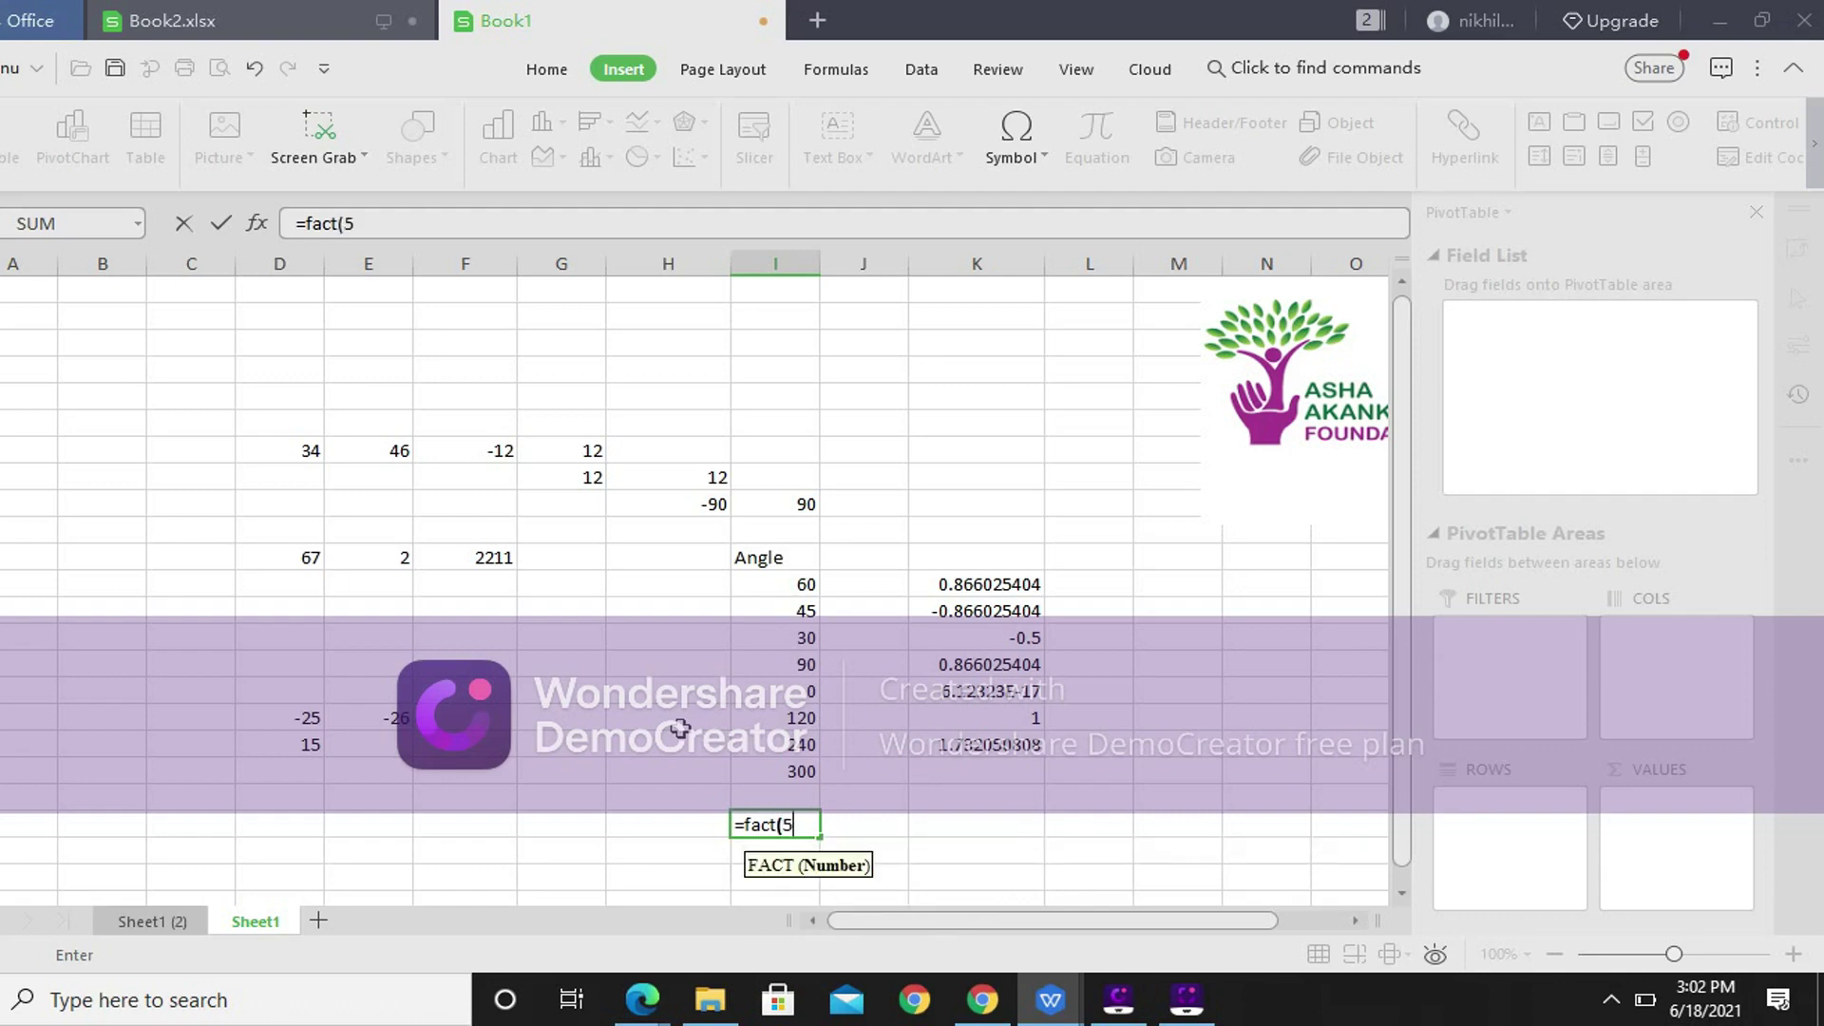
pyautogui.write(')')
pyautogui.press('Return')
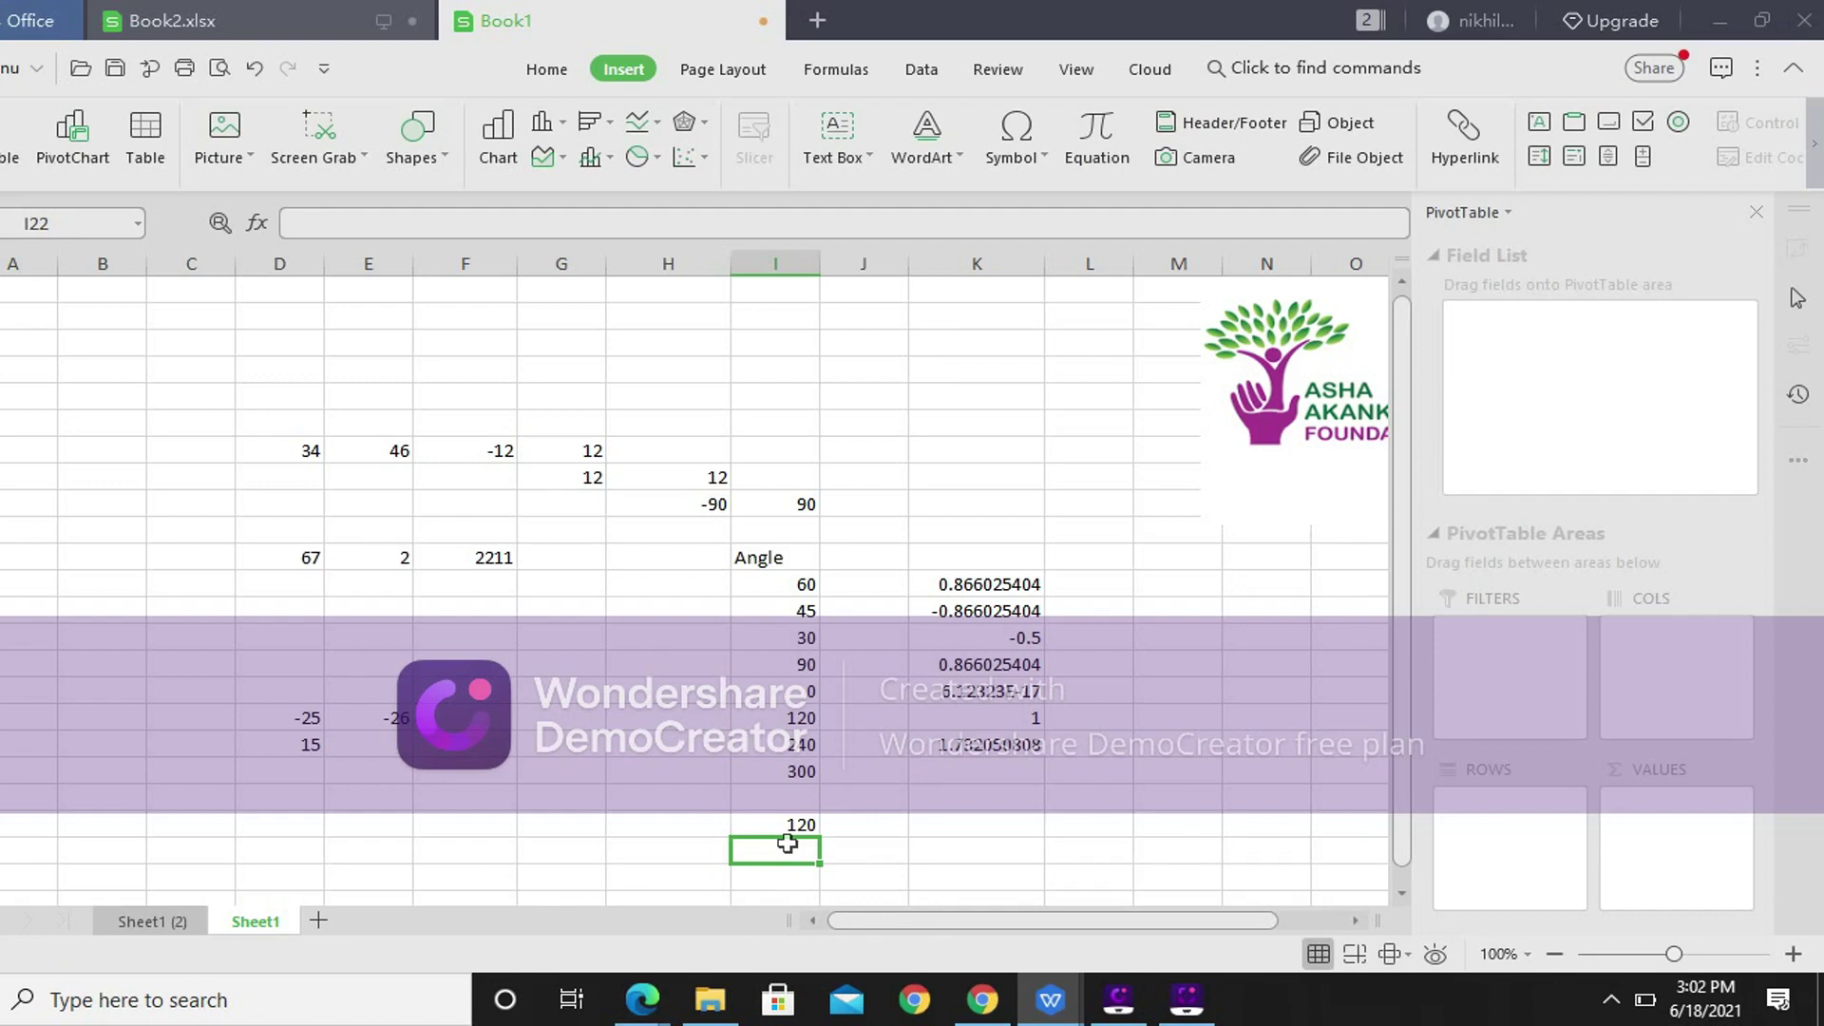
pyautogui.write('=')
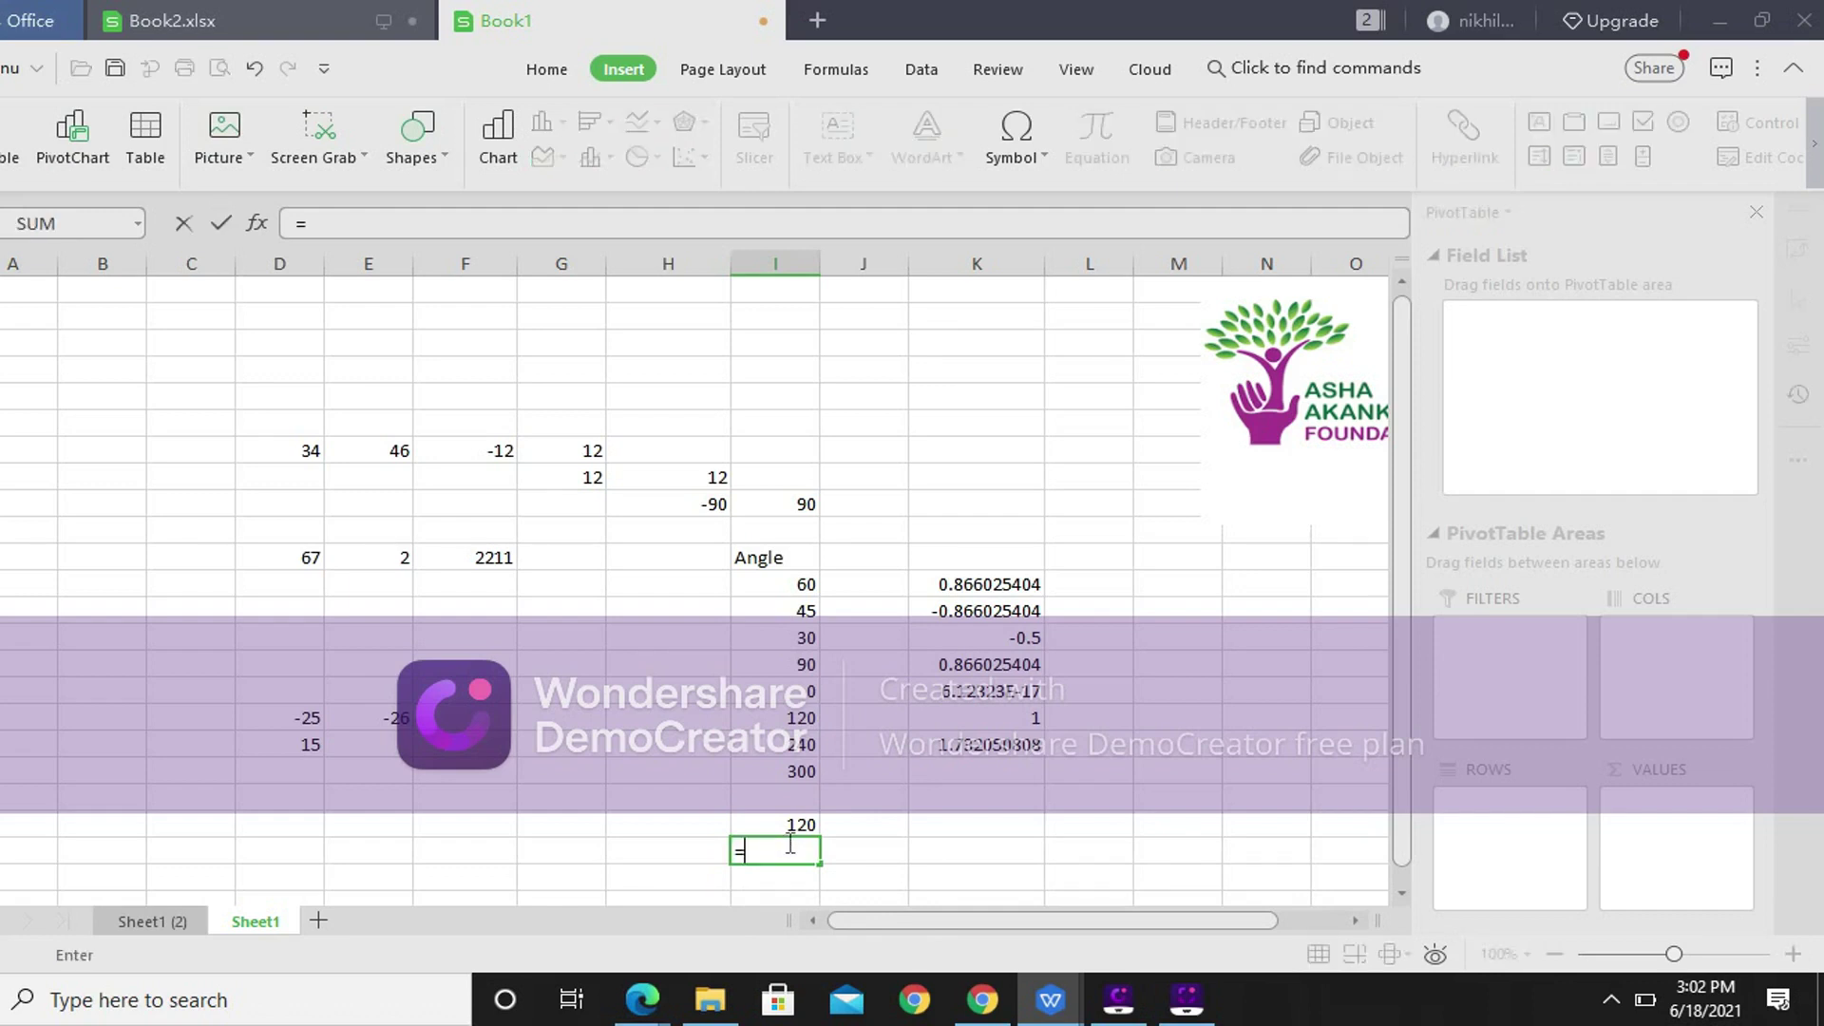
pyautogui.write('fact(7')
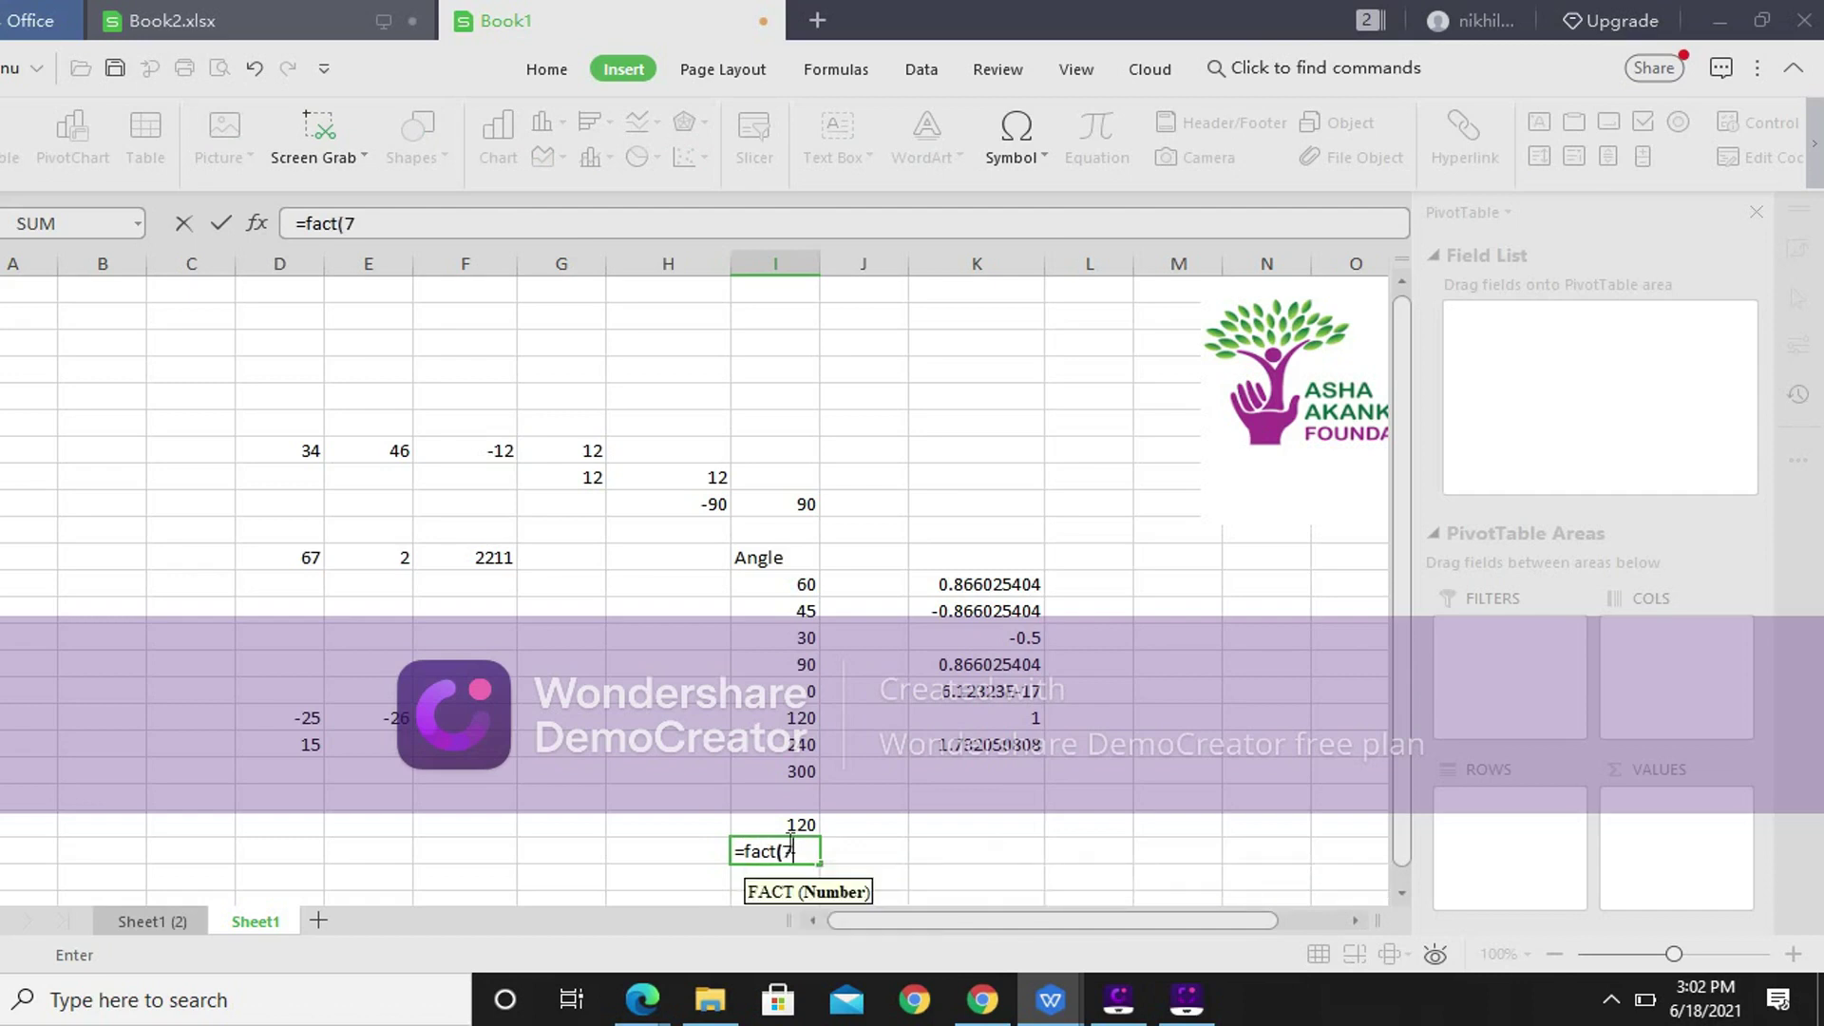
pyautogui.write(')')
pyautogui.press('Return')
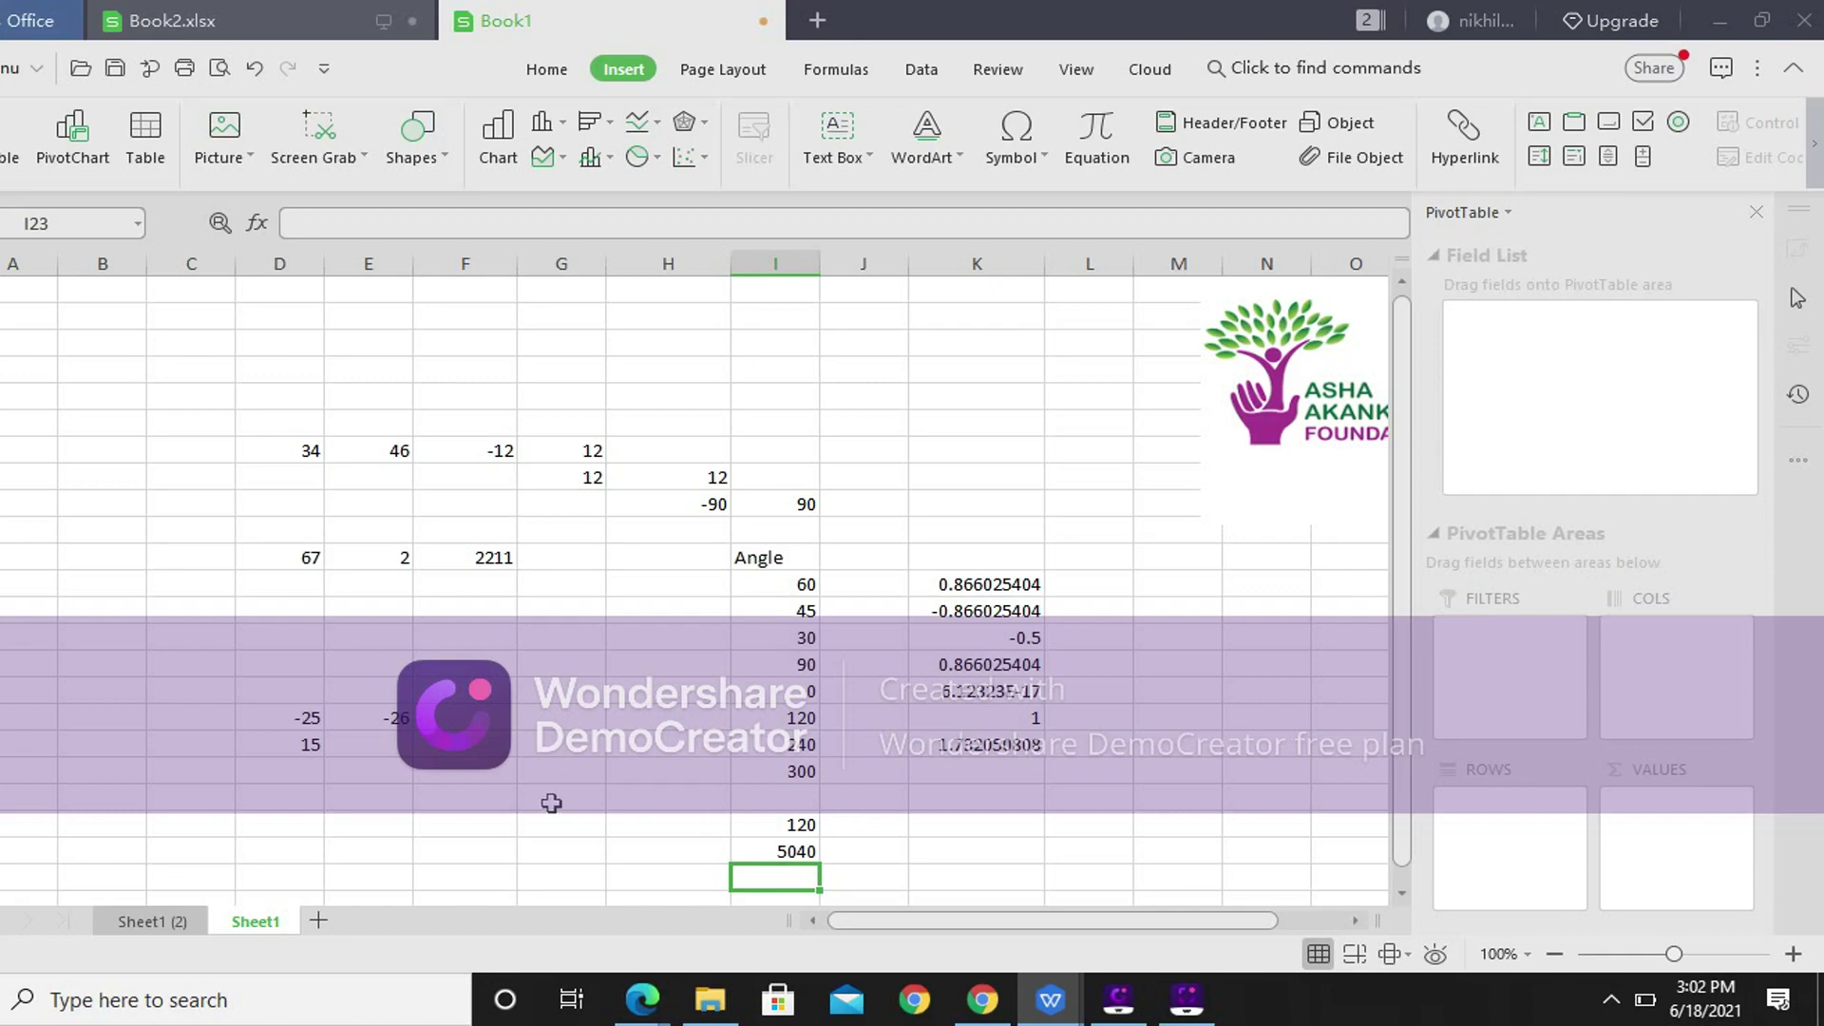
# Round 24.2 down to a multiple of 1 with a FLOOR formula in cell F21
pyautogui.click(507, 818)
pyautogui.write('=')
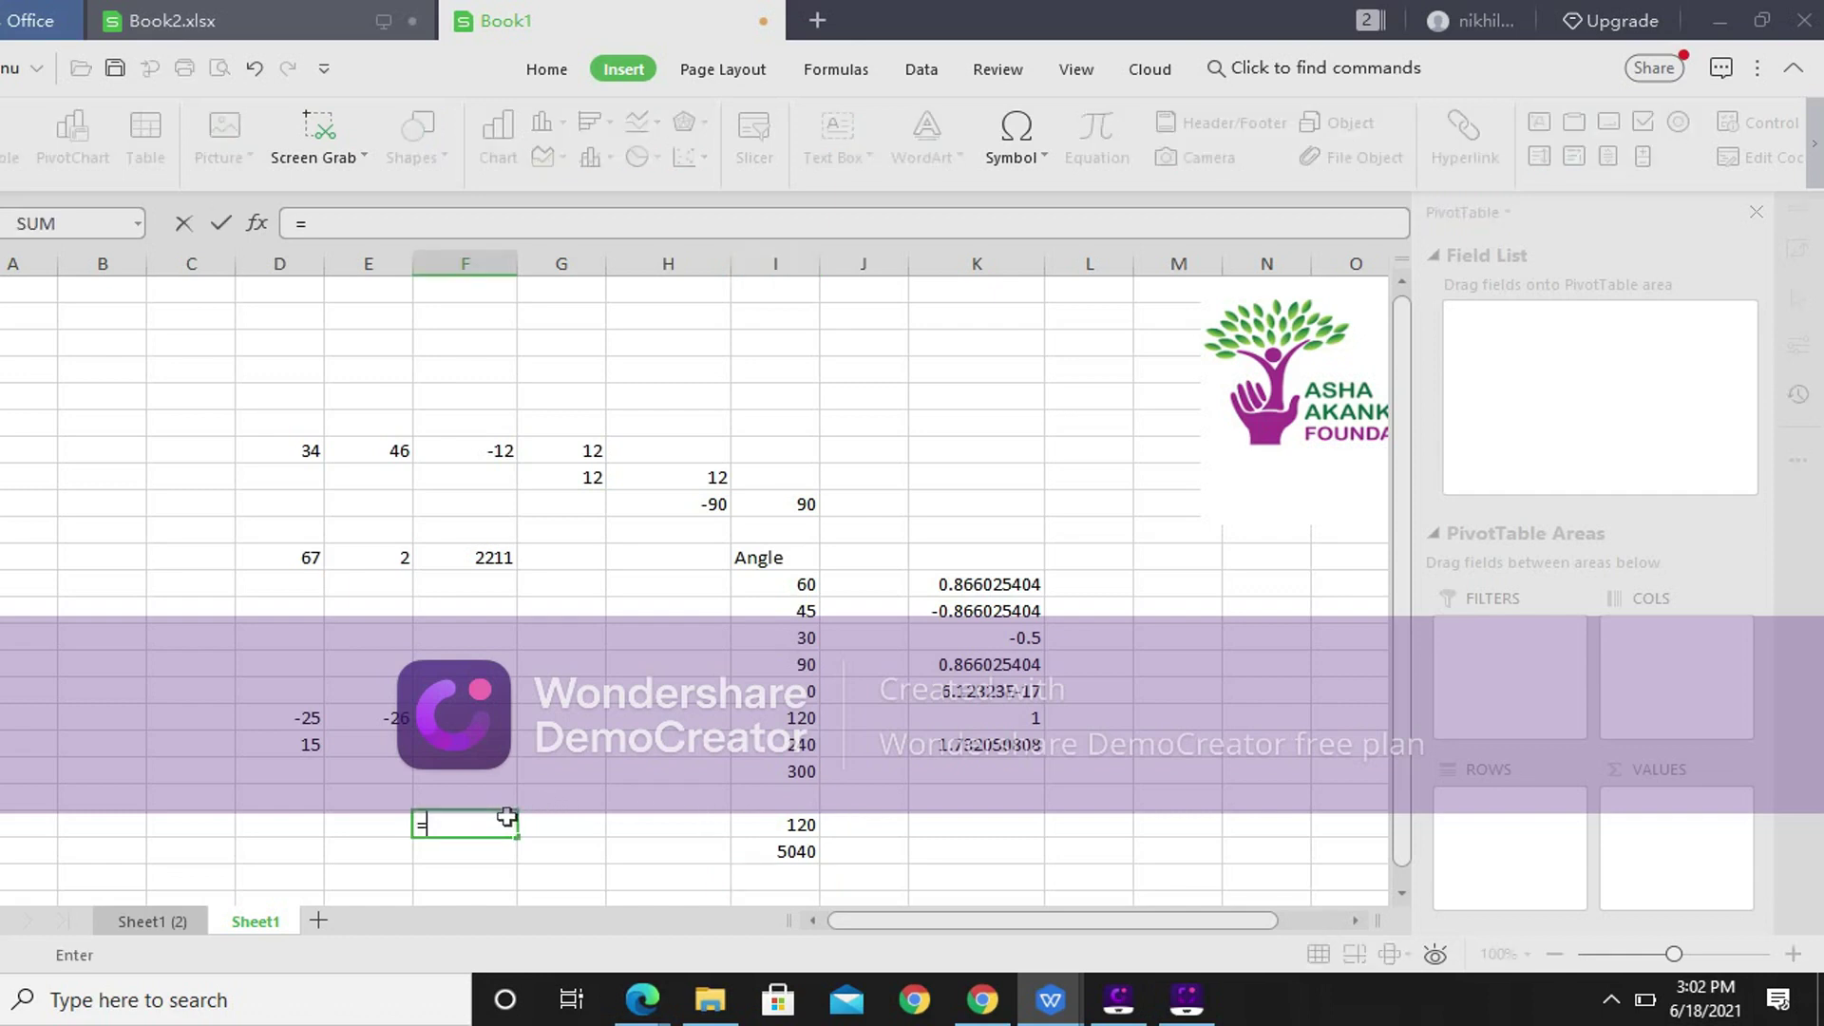
pyautogui.write('floor(')
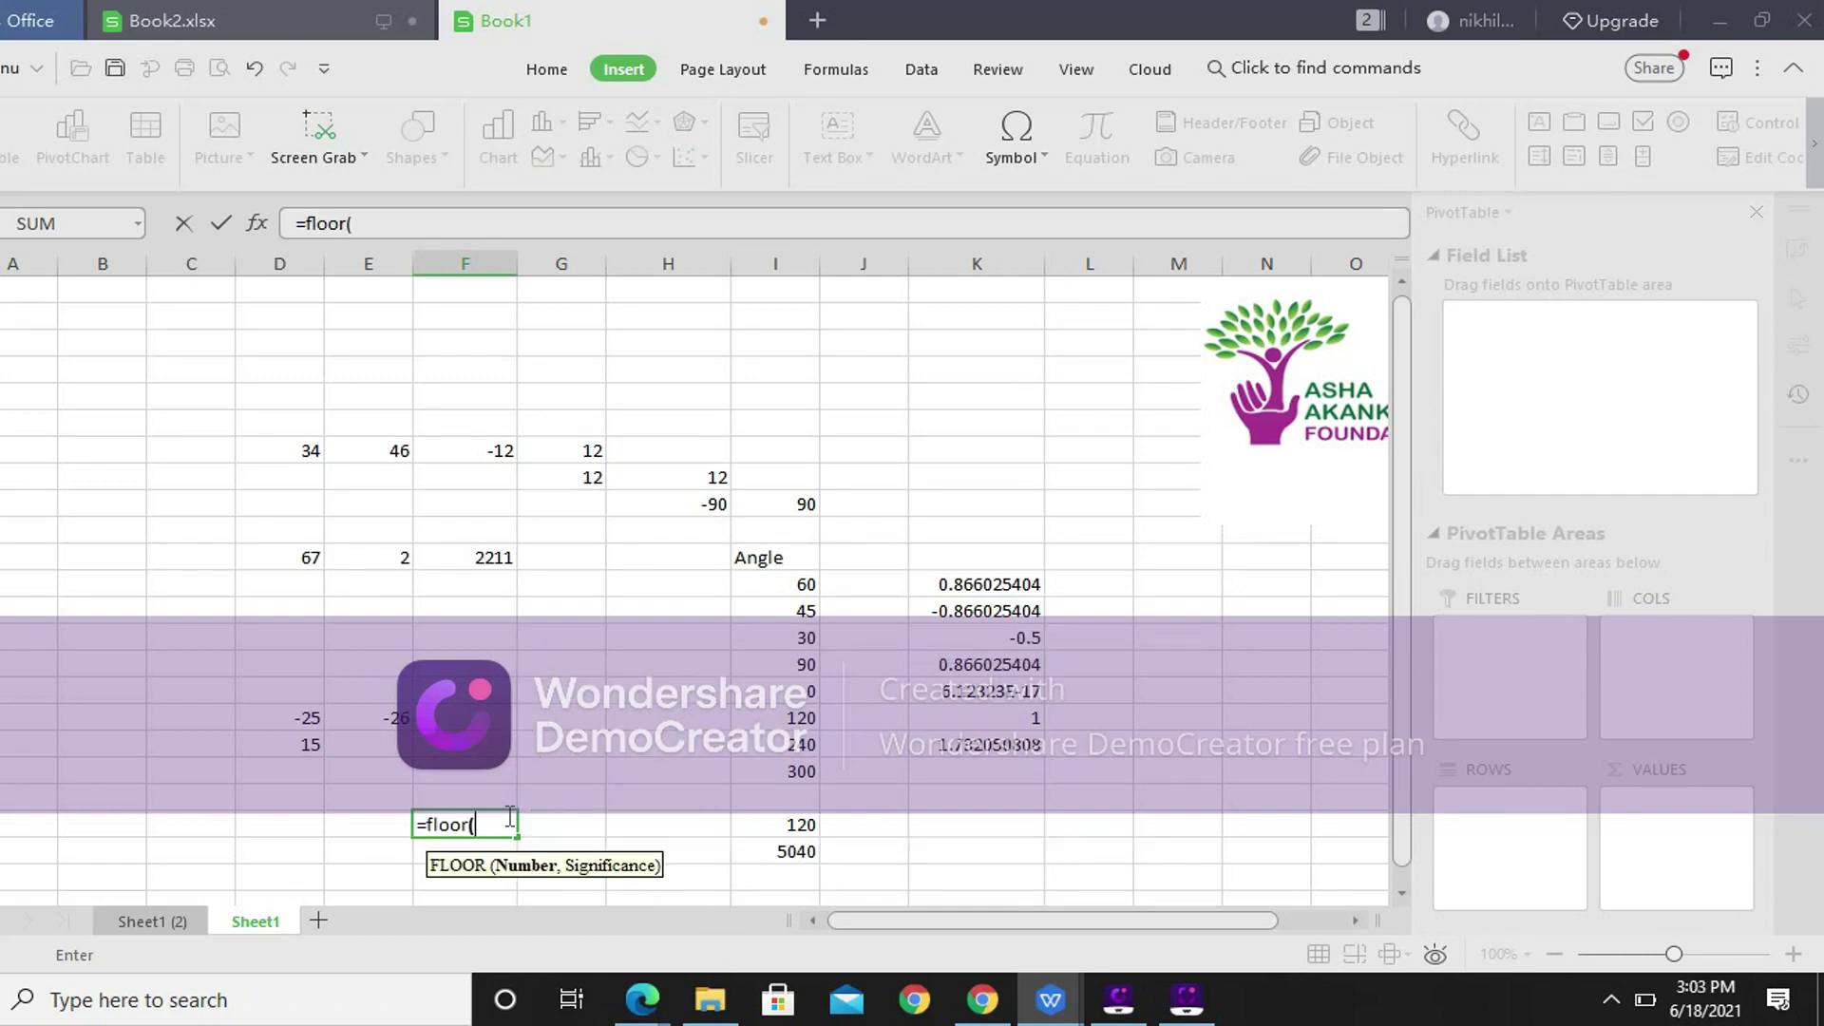
pyautogui.write('24.2,1')
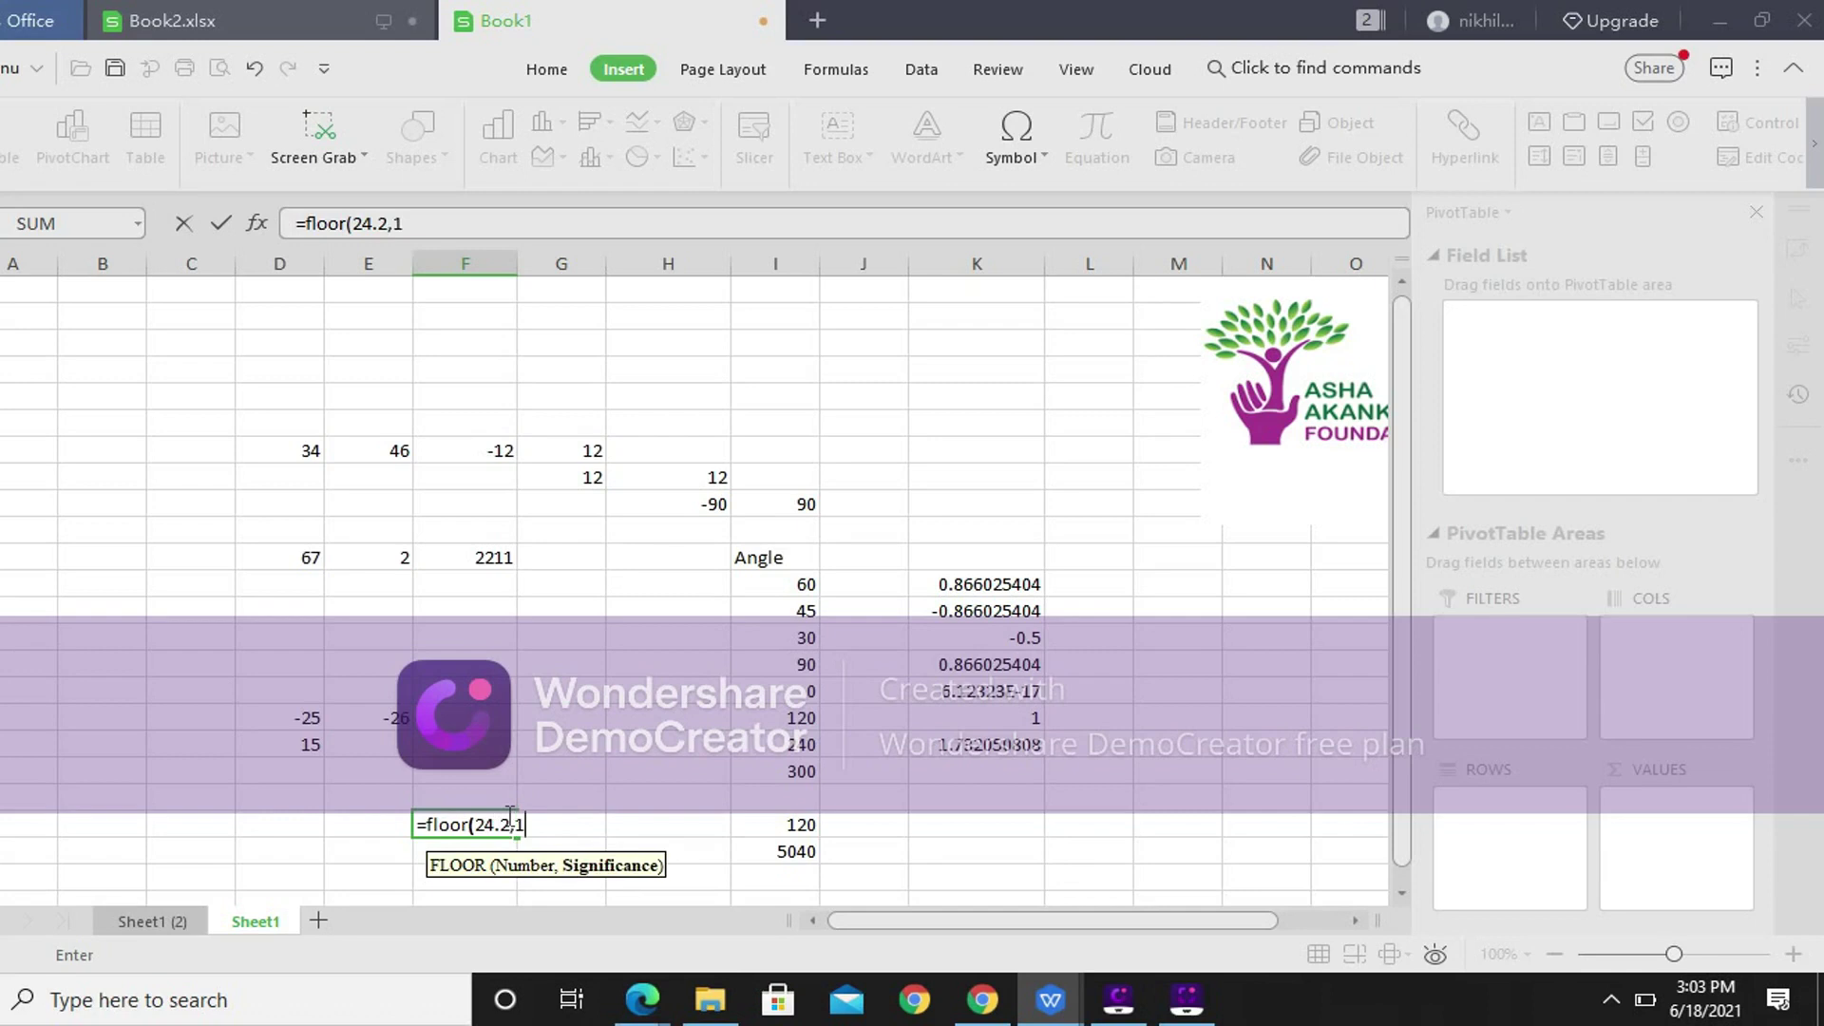
pyautogui.write(')')
pyautogui.press('Return')
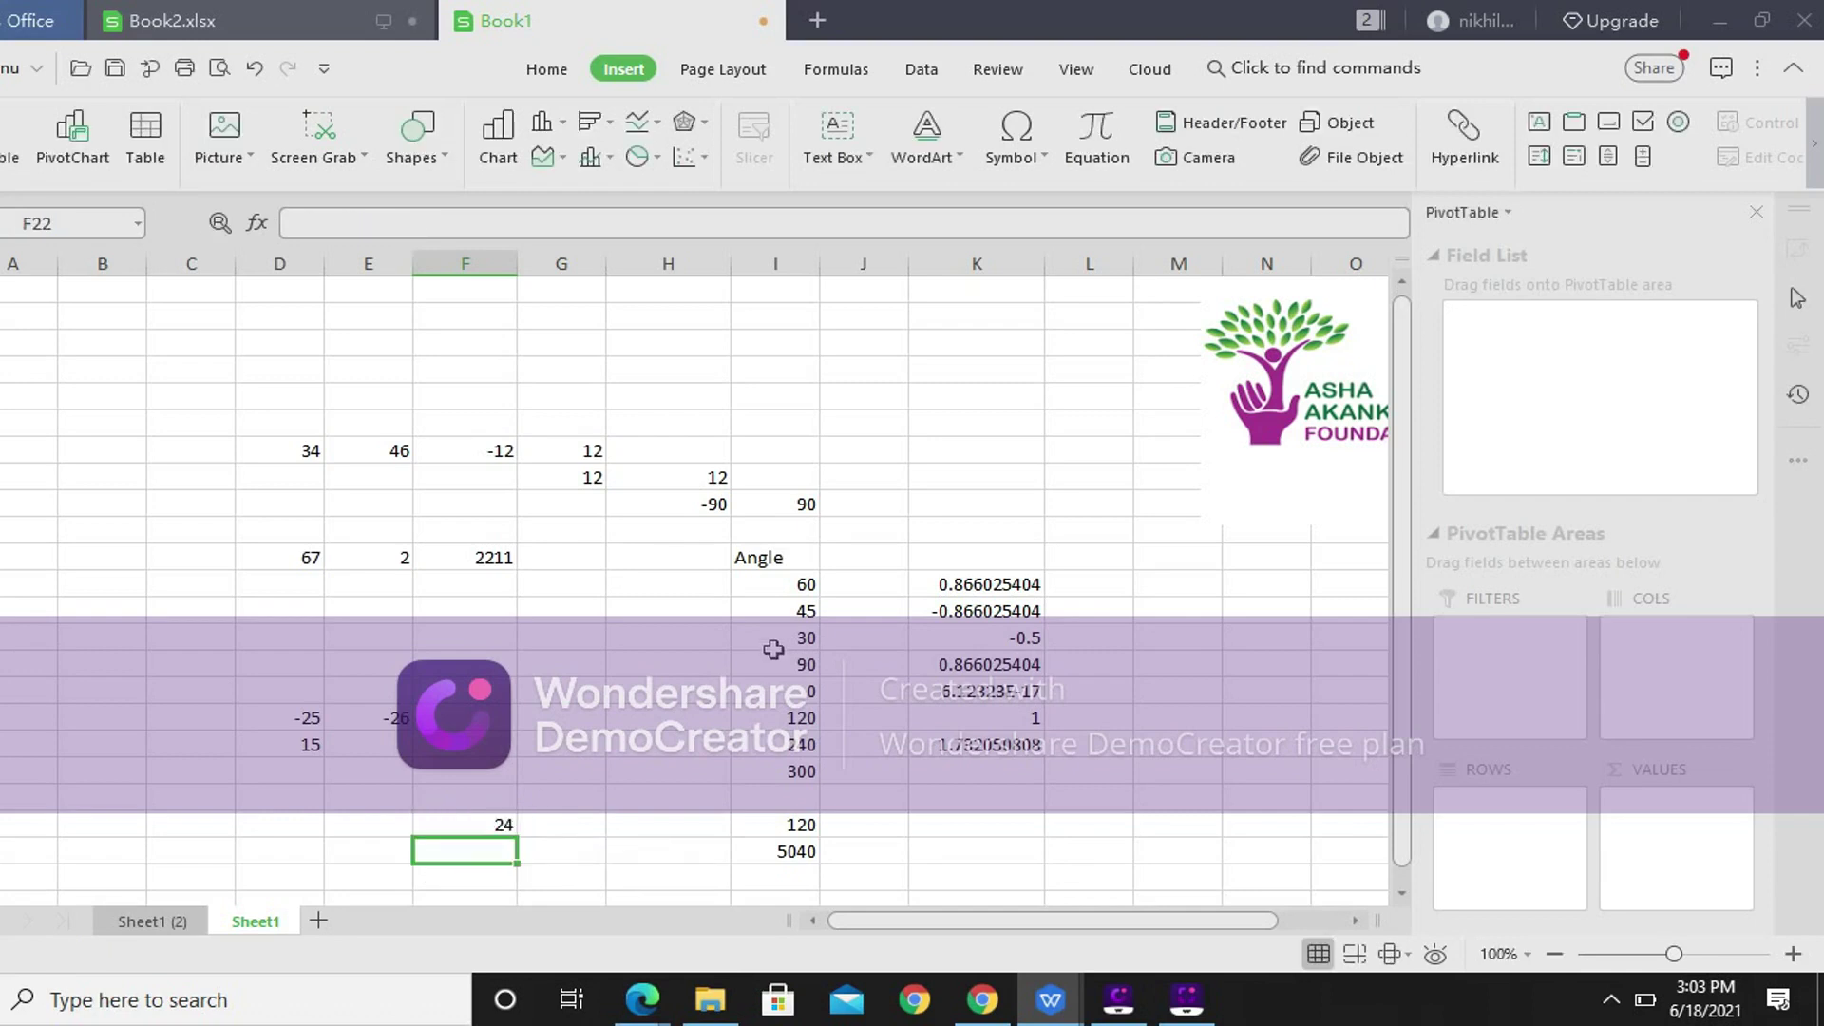
# Round 24.2 down to a multiple of 2 with a FLOOR formula in cell G21
pyautogui.click(566, 829)
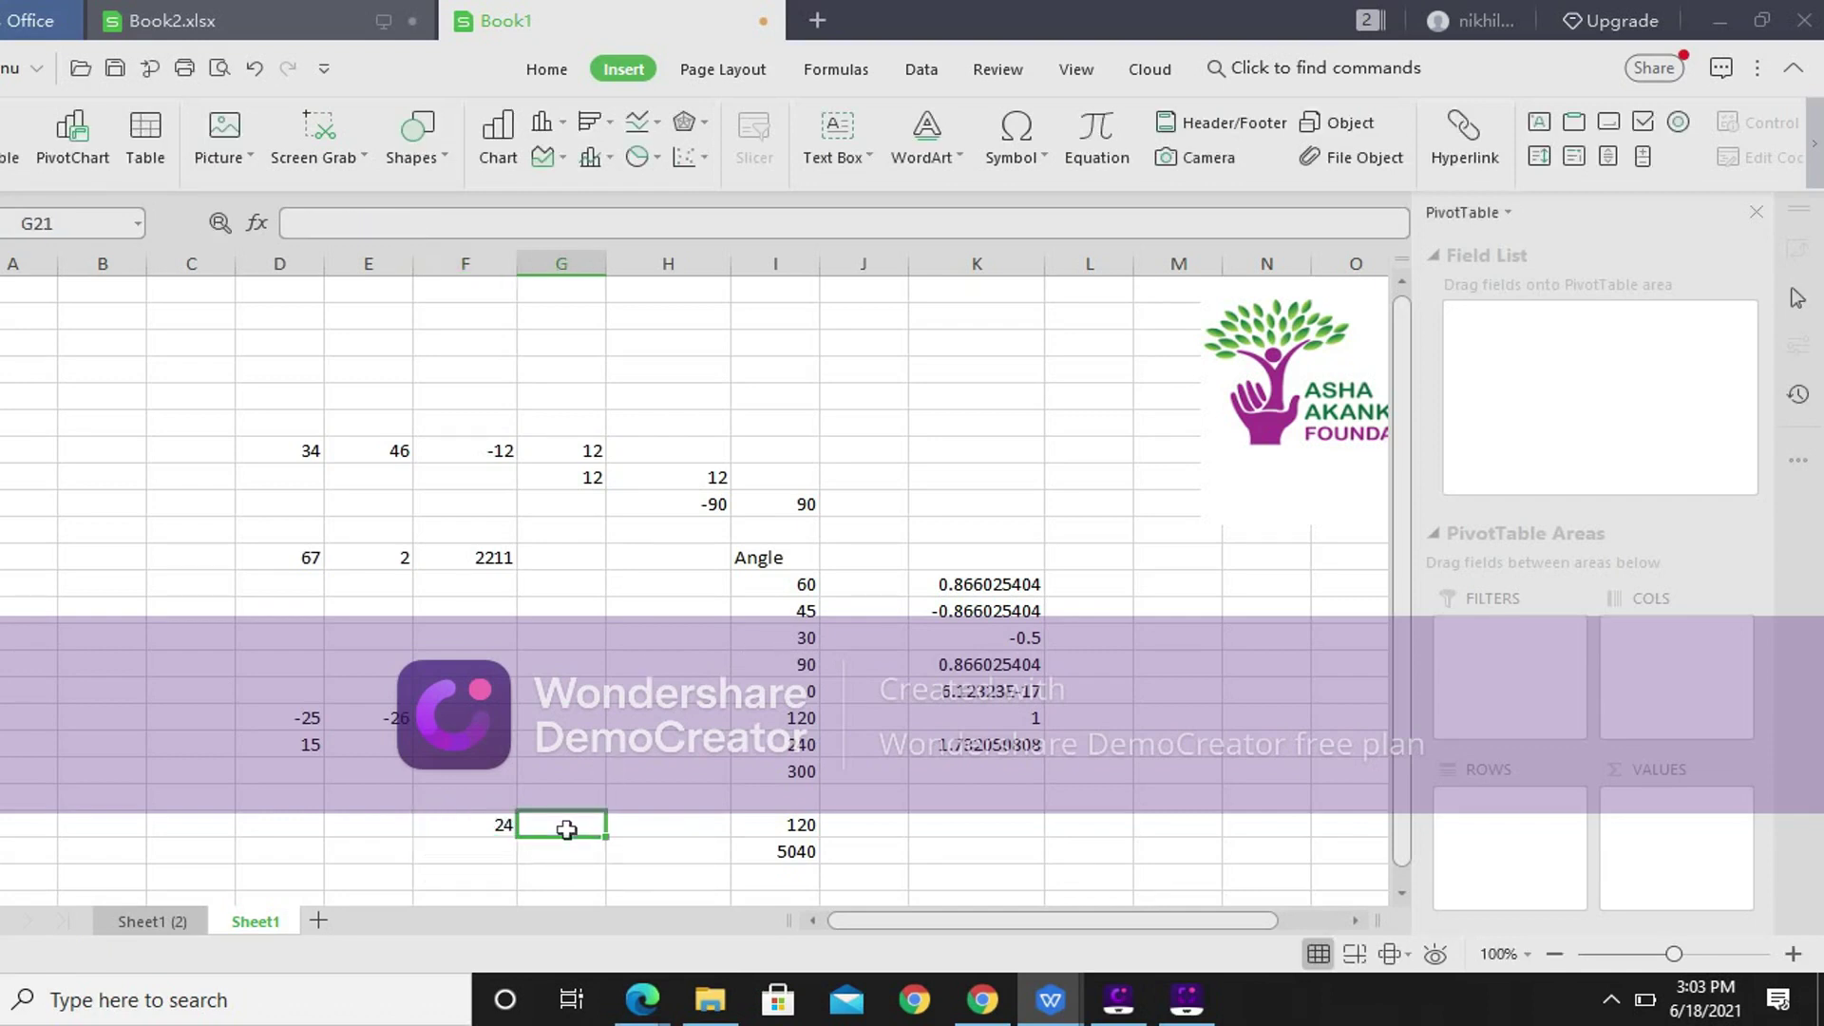
pyautogui.write('=fl')
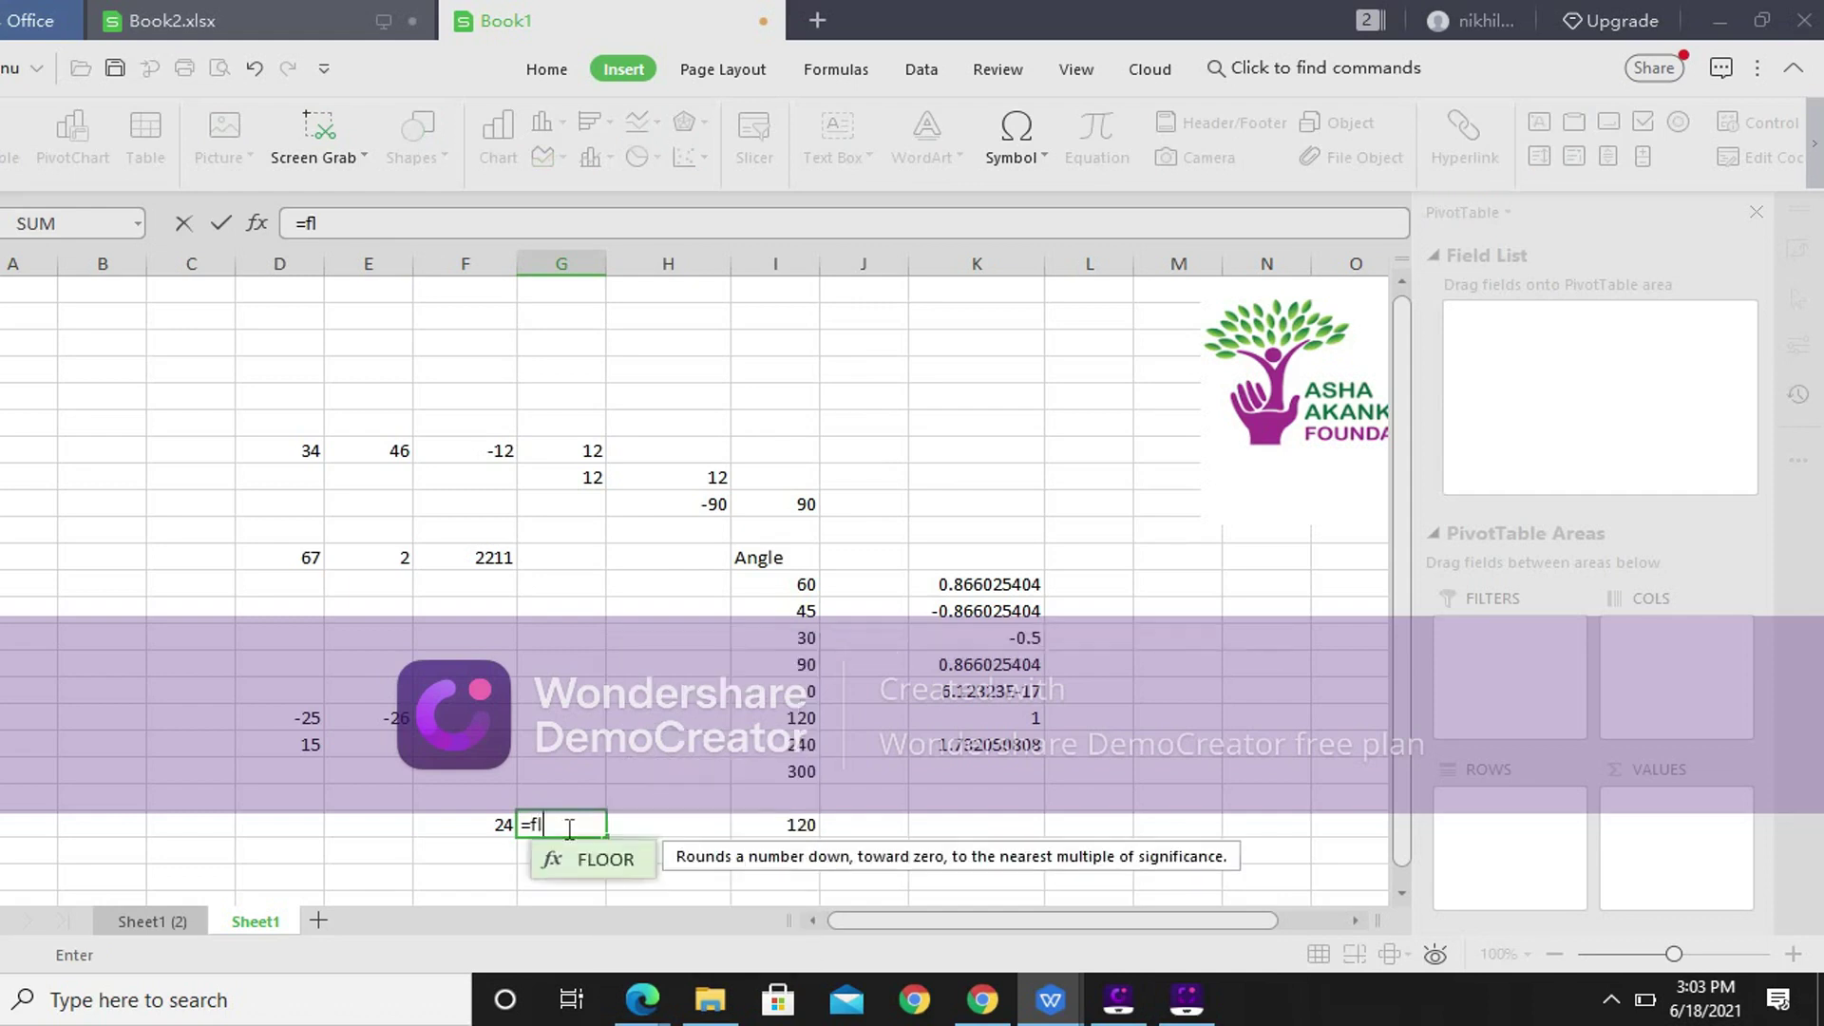
pyautogui.write('oor(')
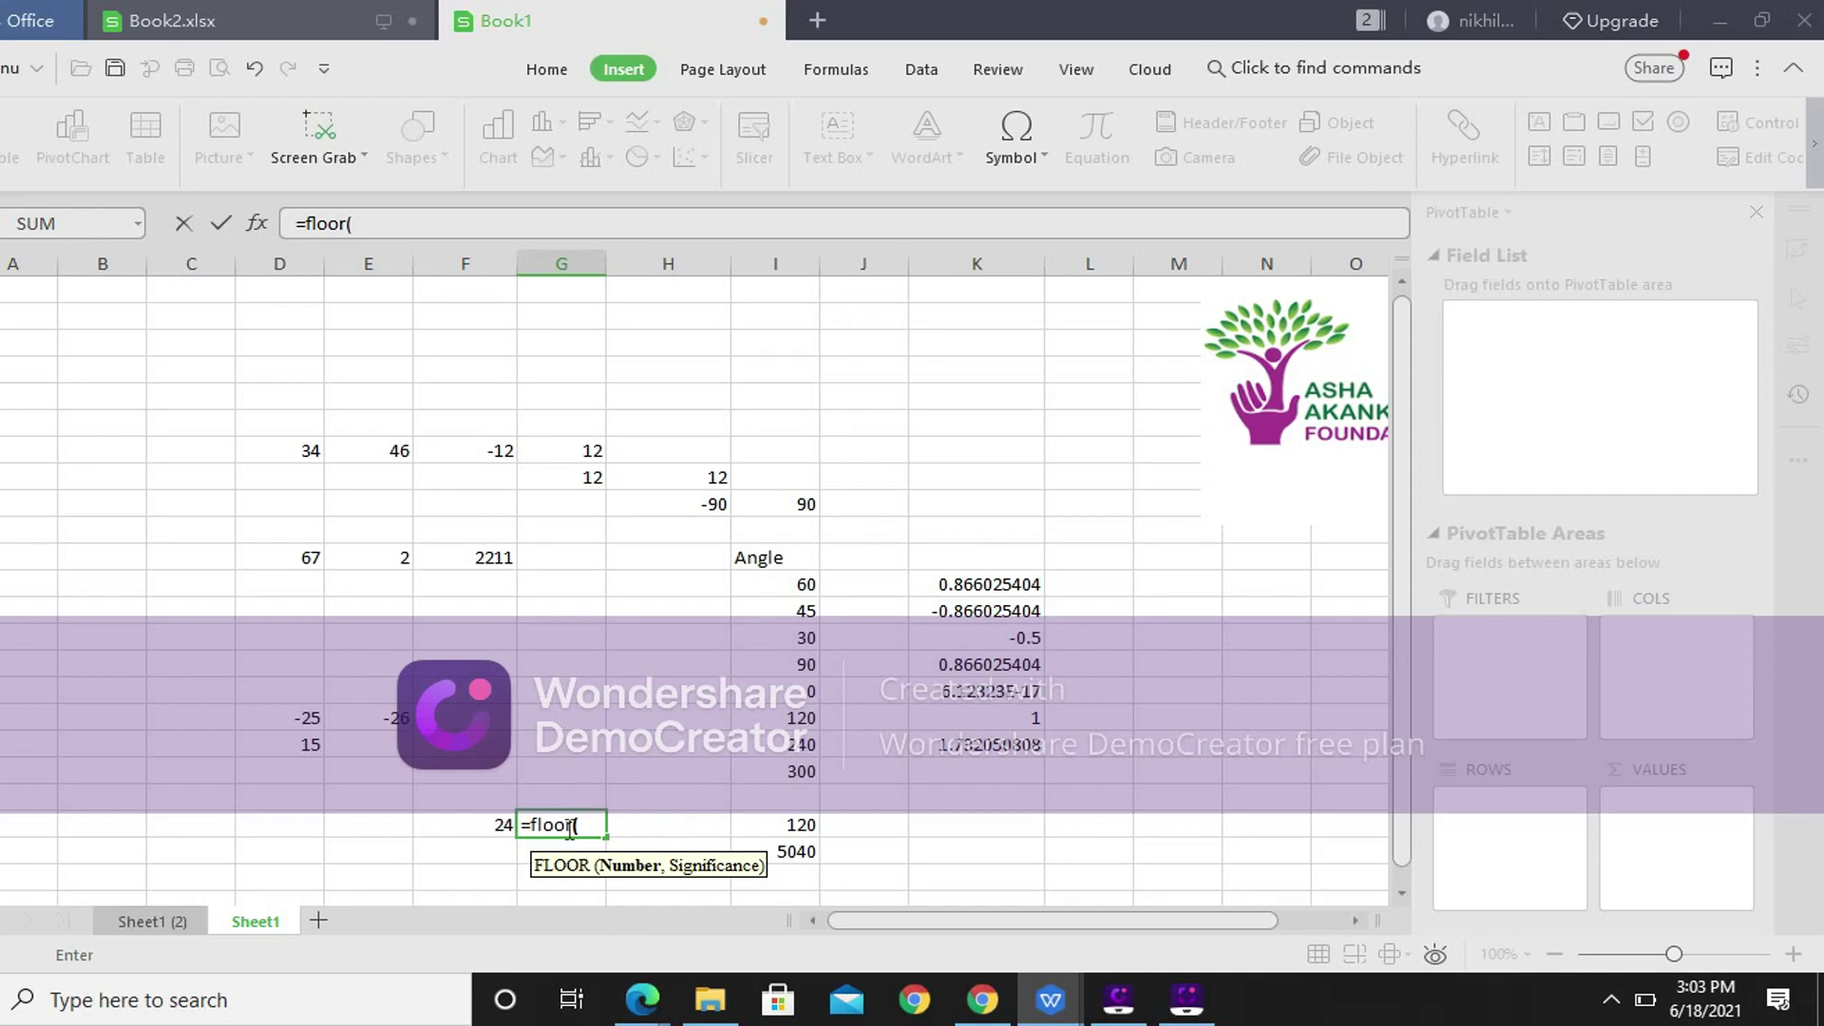
pyautogui.write('24.2,2)')
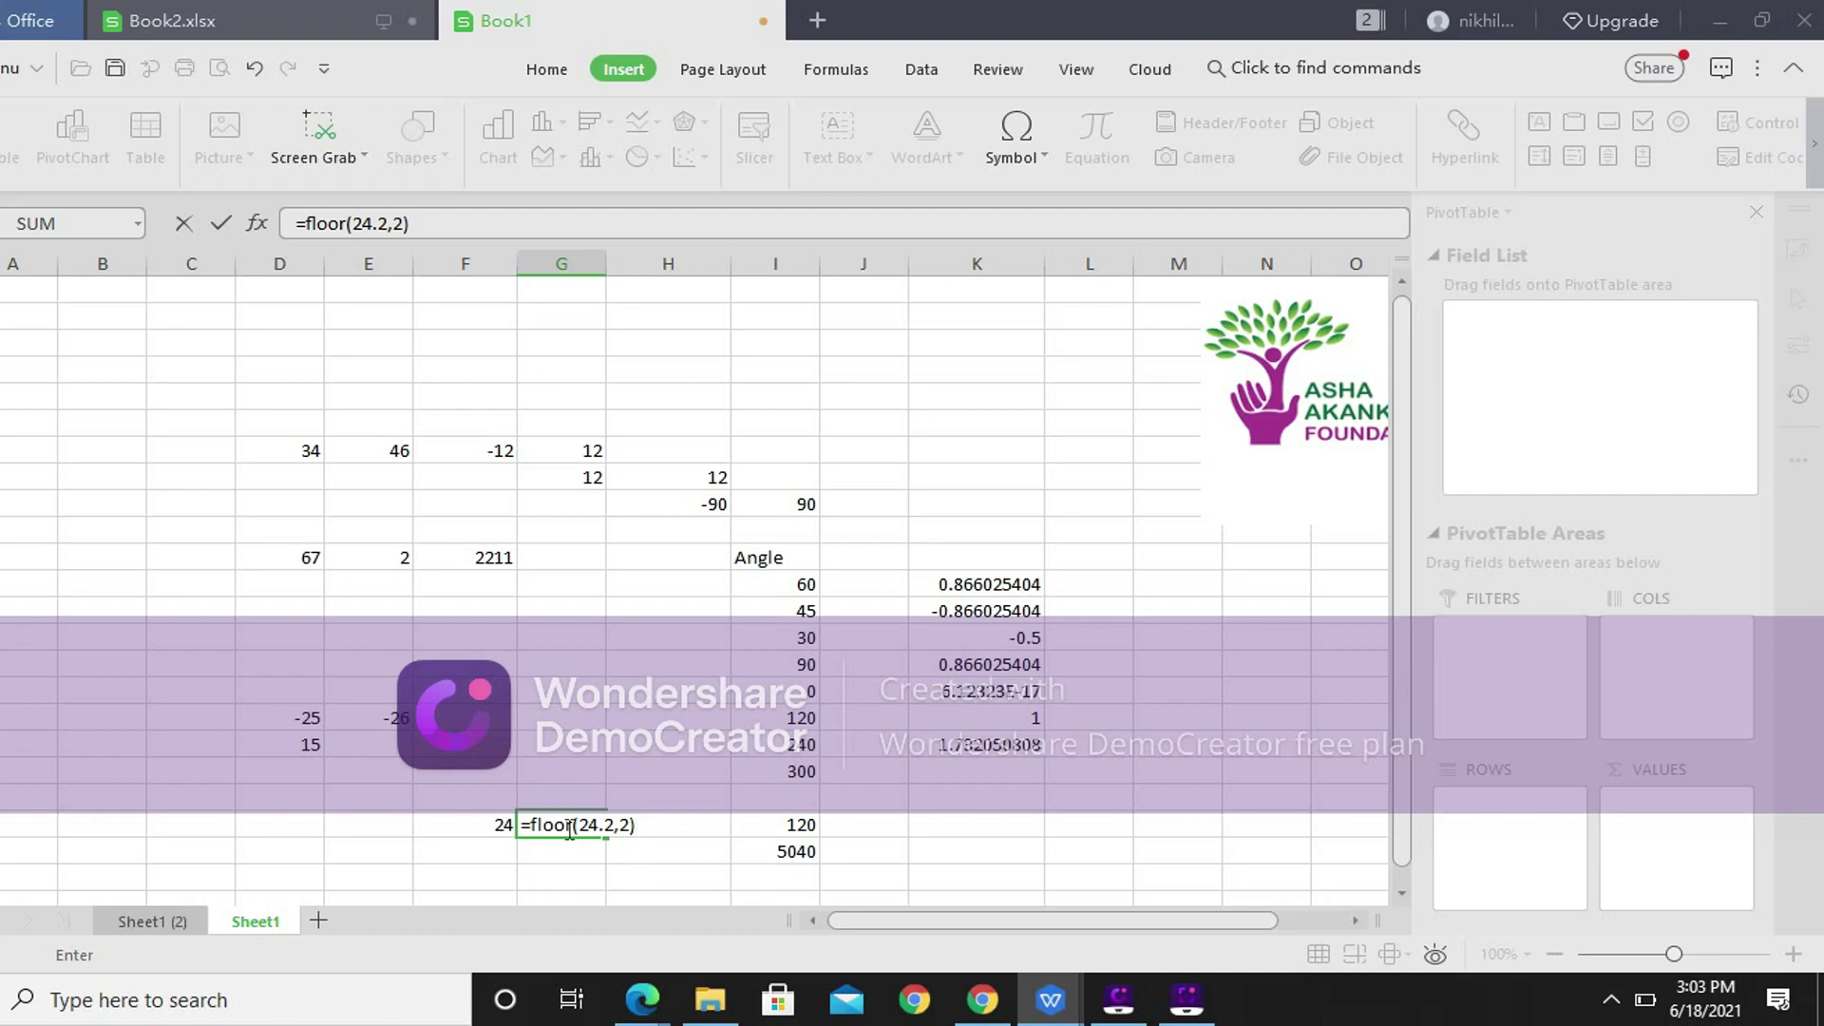
pyautogui.press('Return')
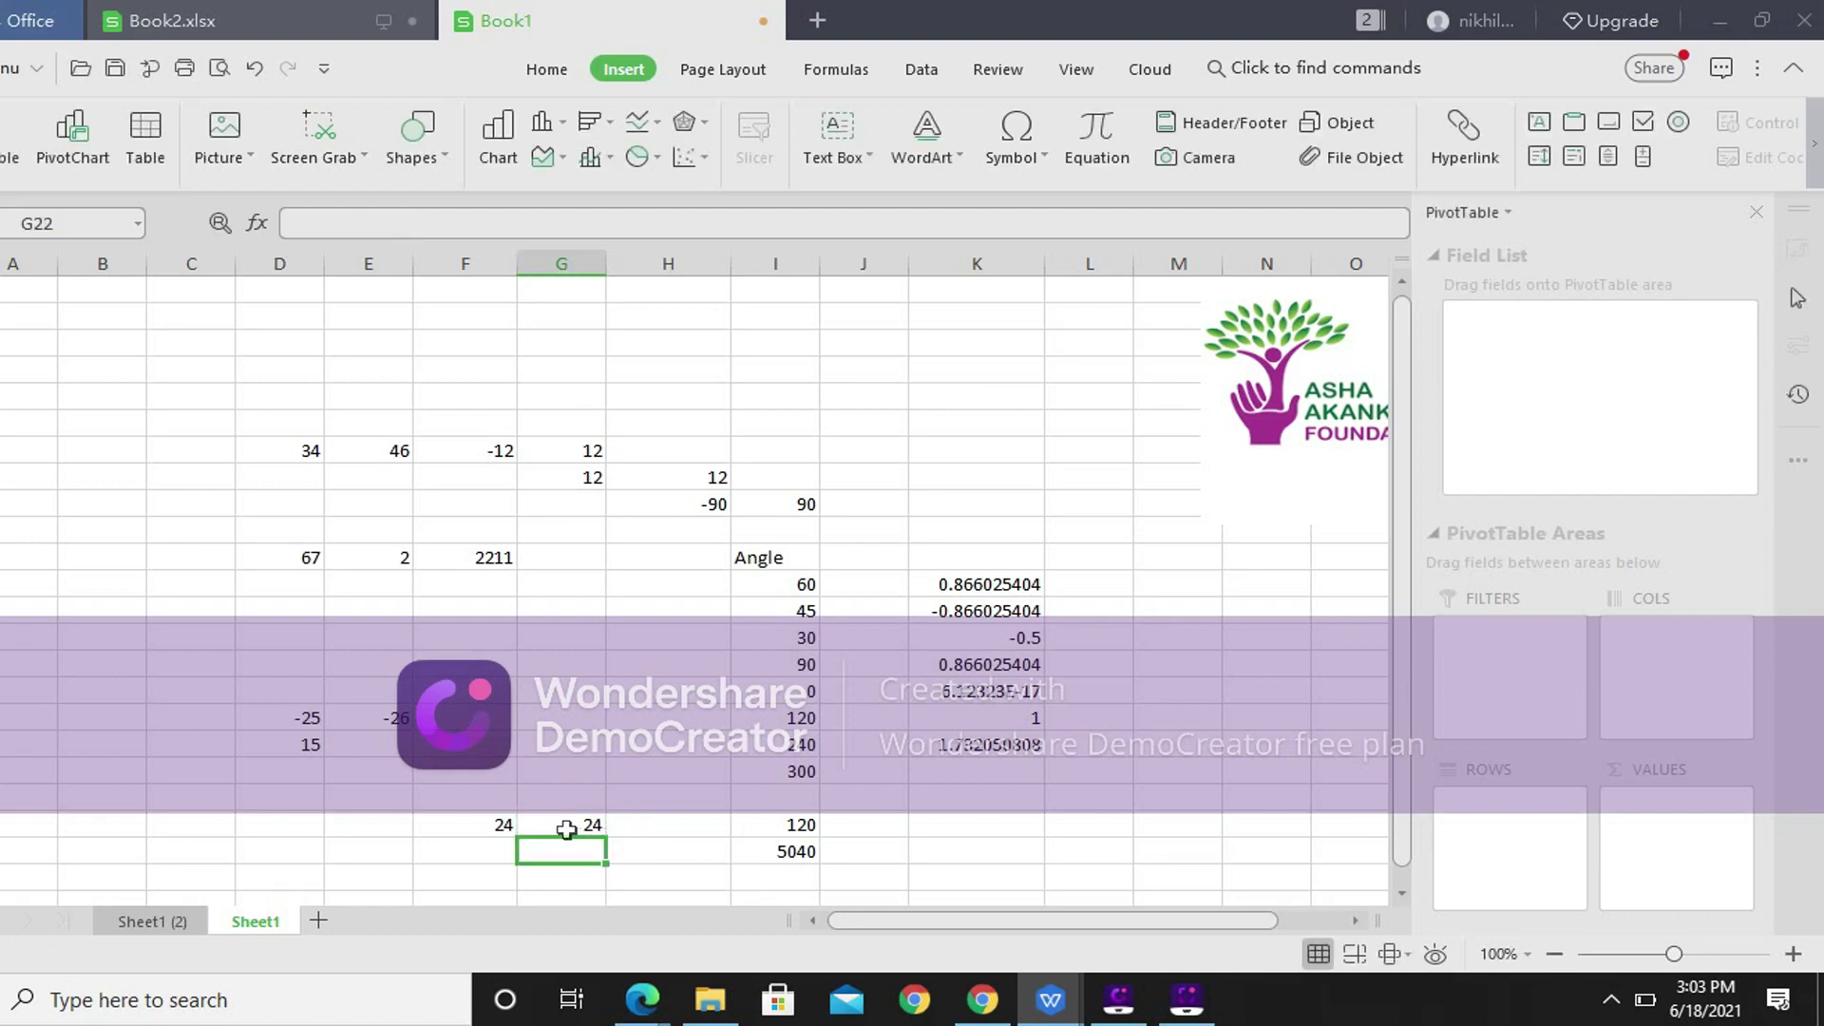
# Round 24.5 down to a multiple of 5 with a FLOOR formula in cell G22
pyautogui.write('=floor(')
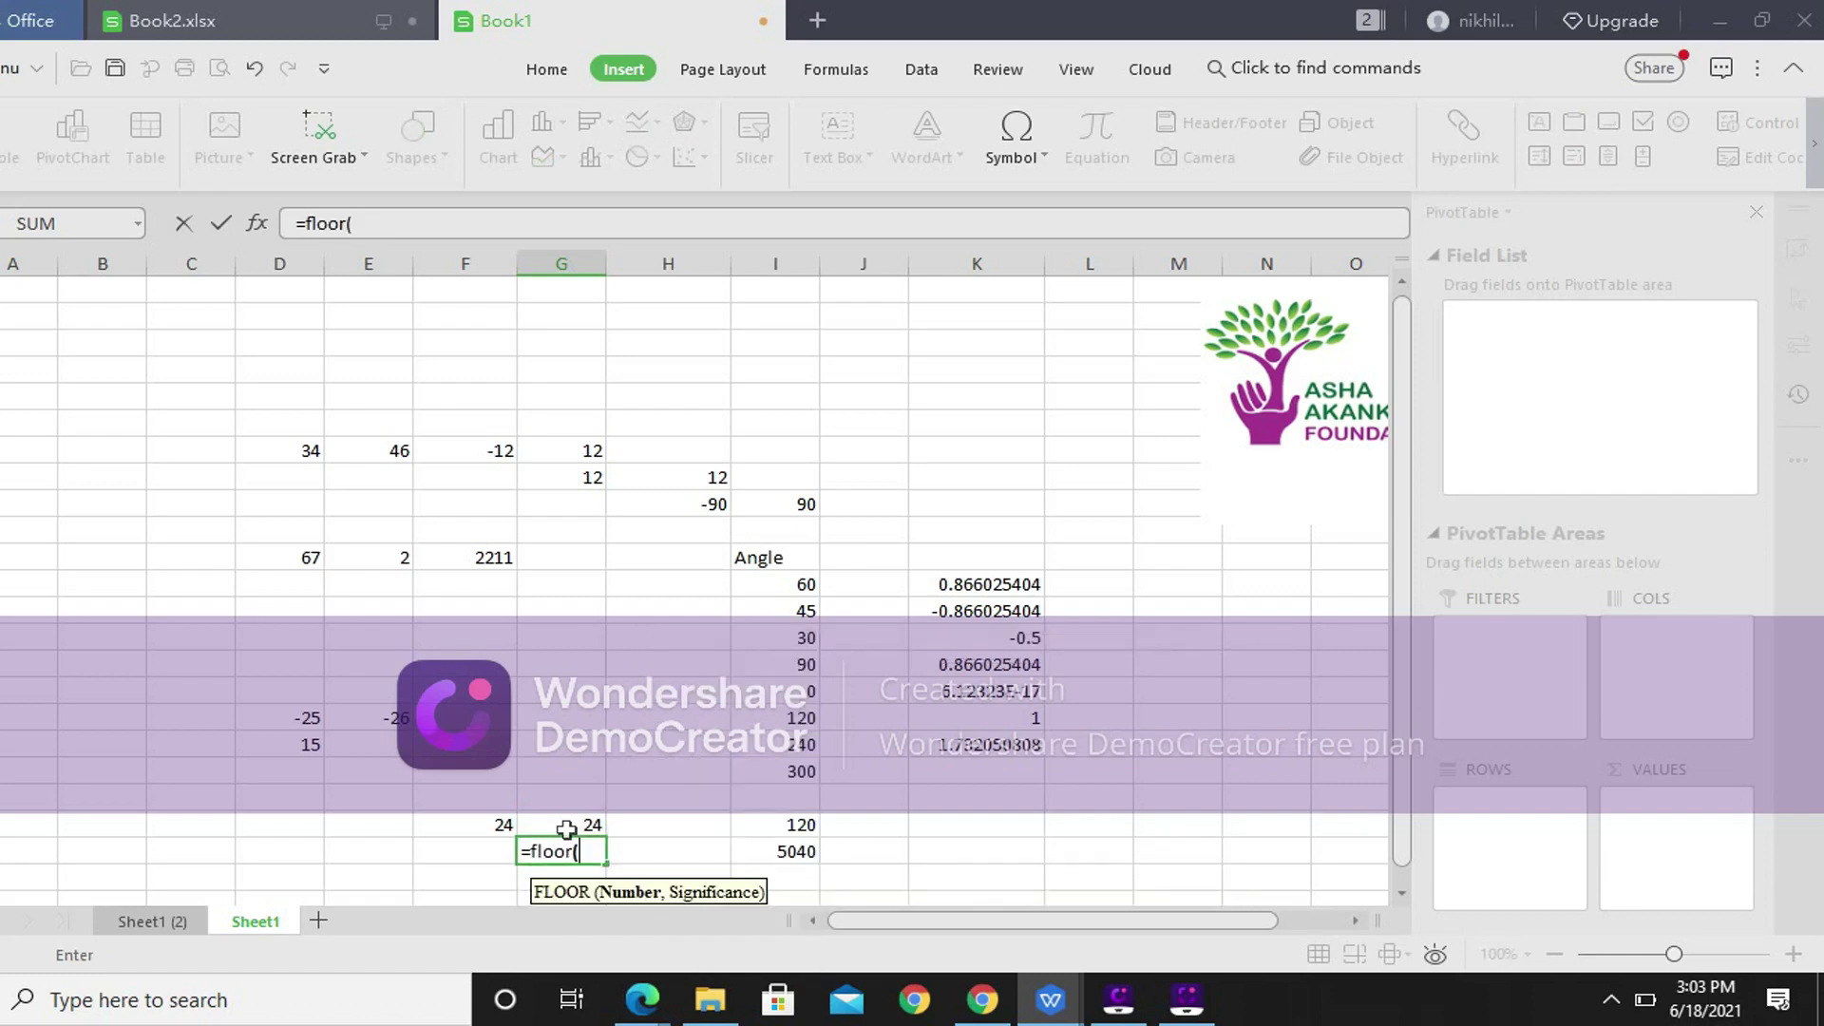
pyautogui.write('24.5,5)')
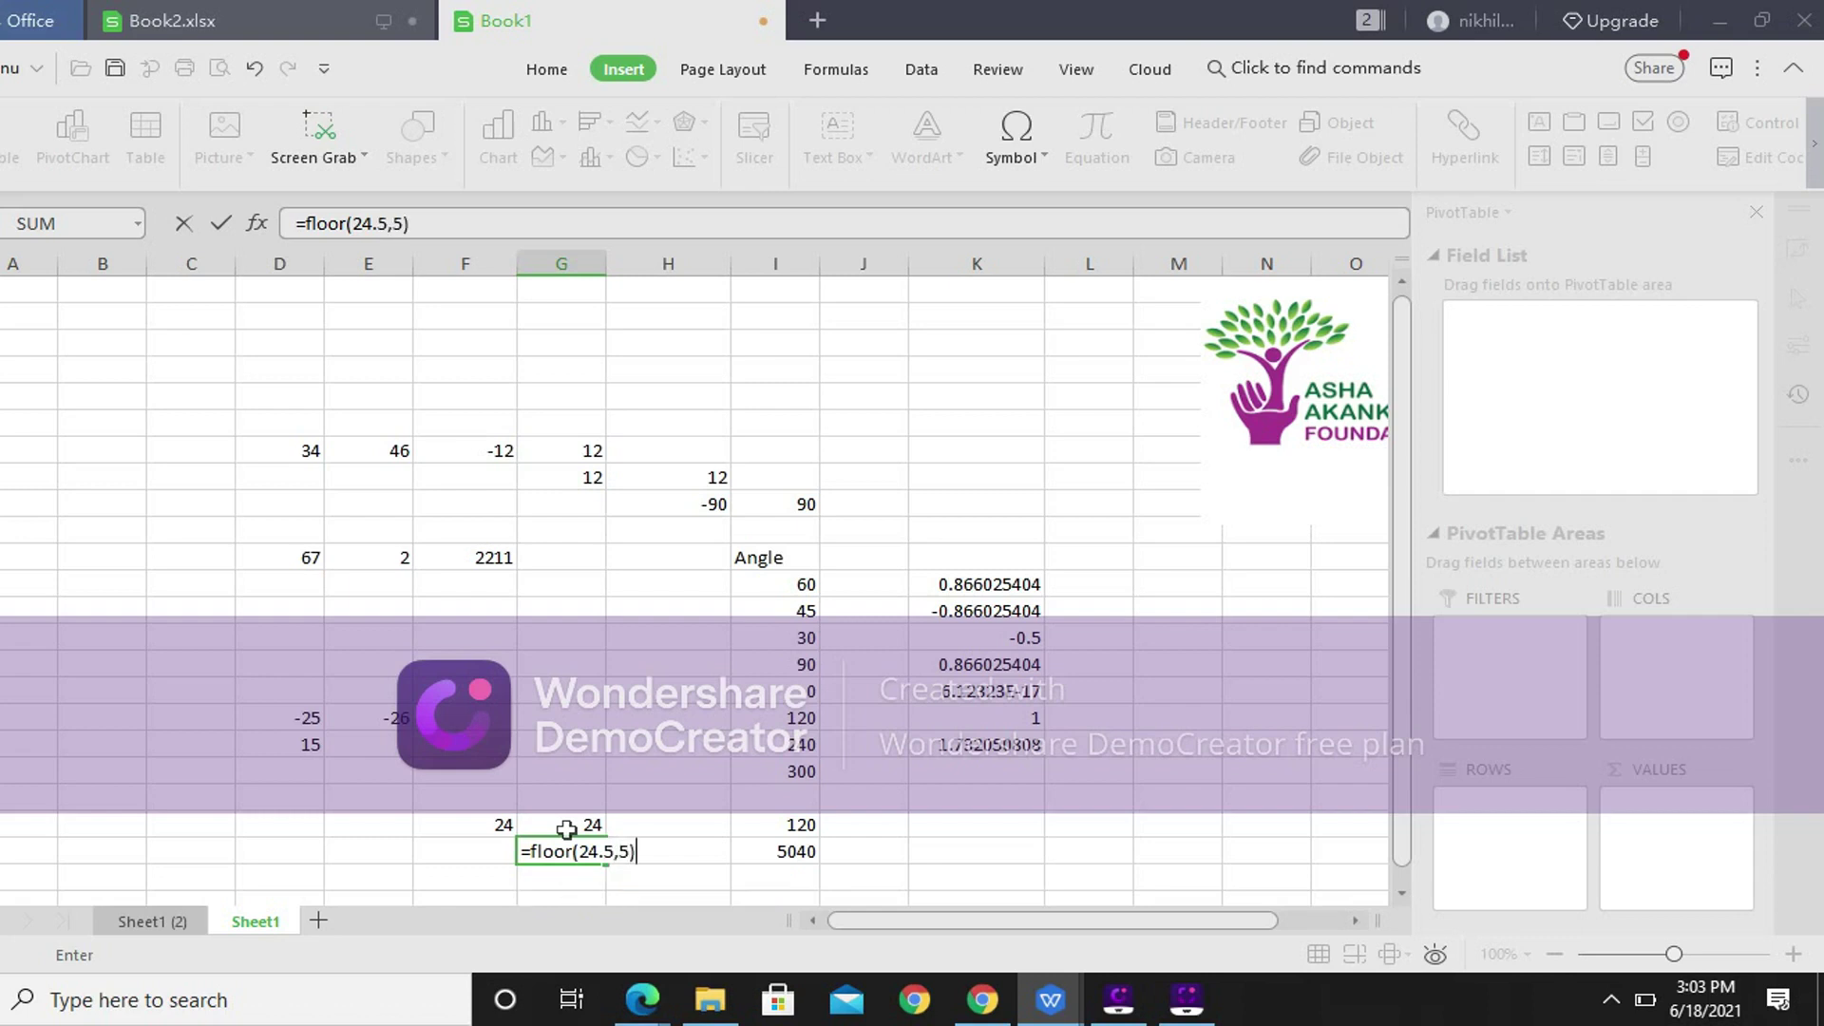
pyautogui.press('Return')
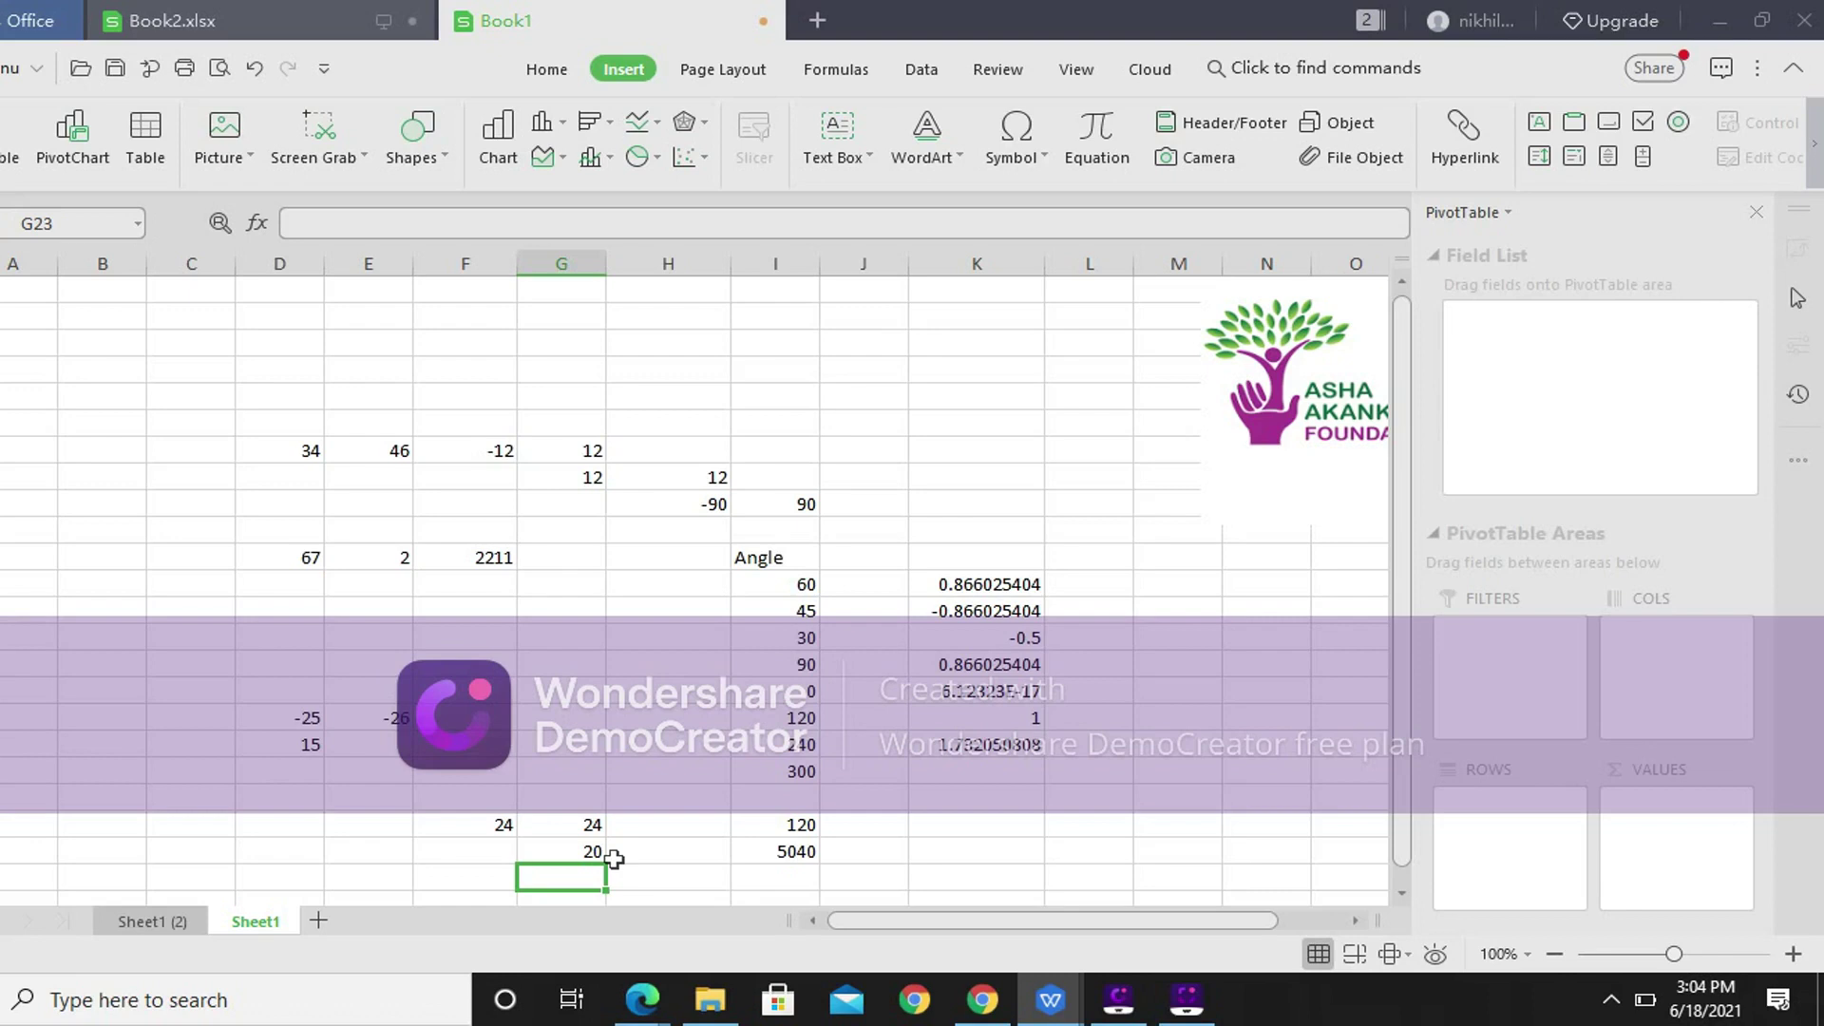
# Round 24.5 up to a multiple of 5 with a CEILING formula in cell G23
pyautogui.write('=')
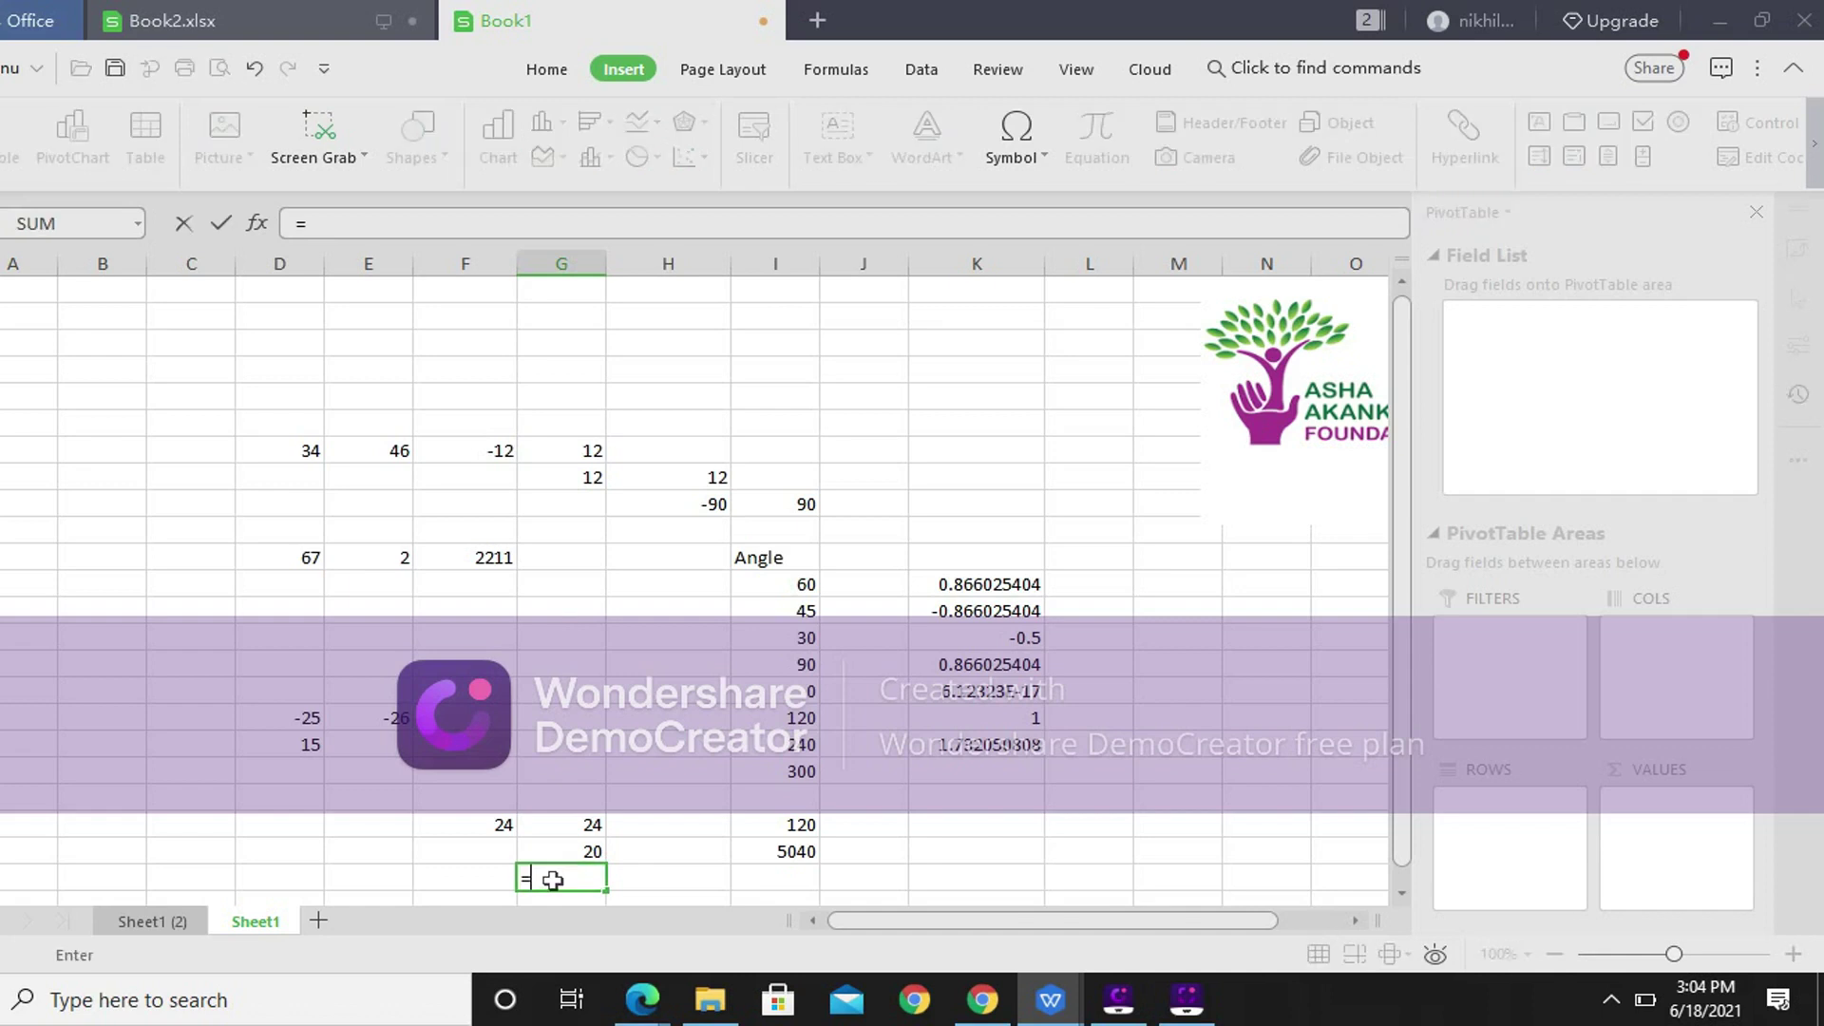
pyautogui.write('ceiling')
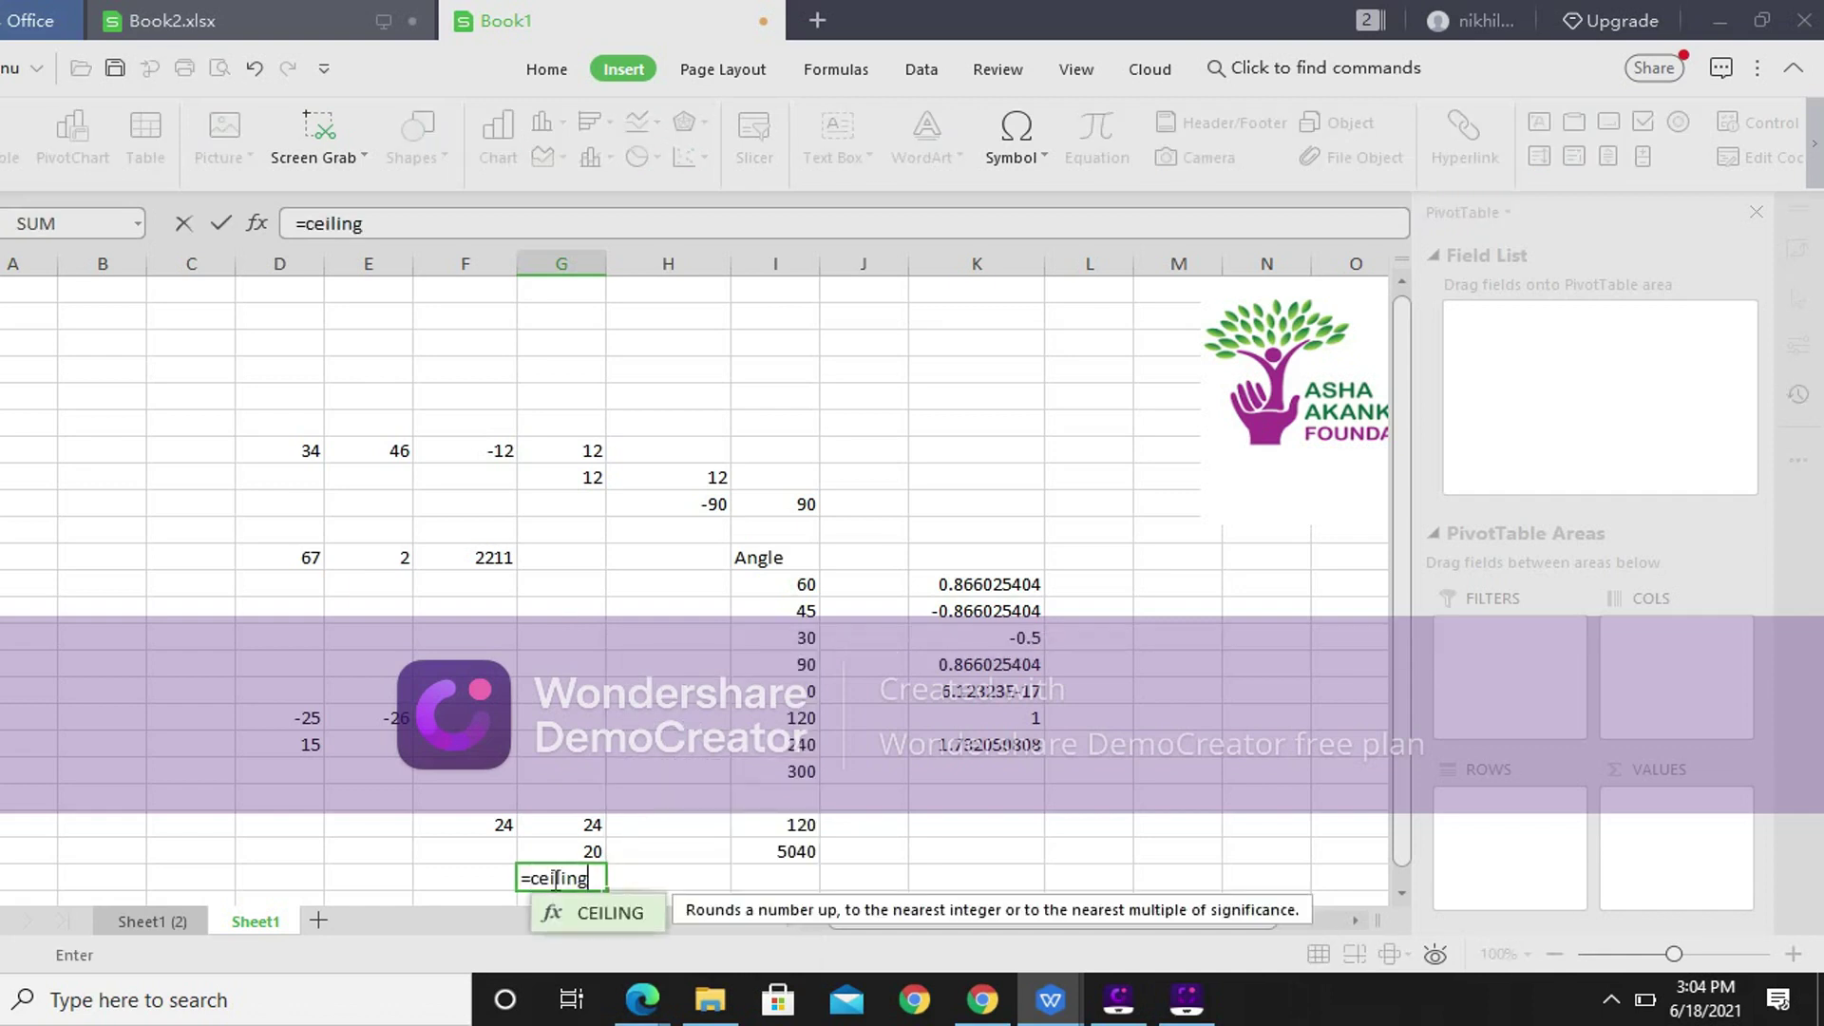
pyautogui.write('(24.')
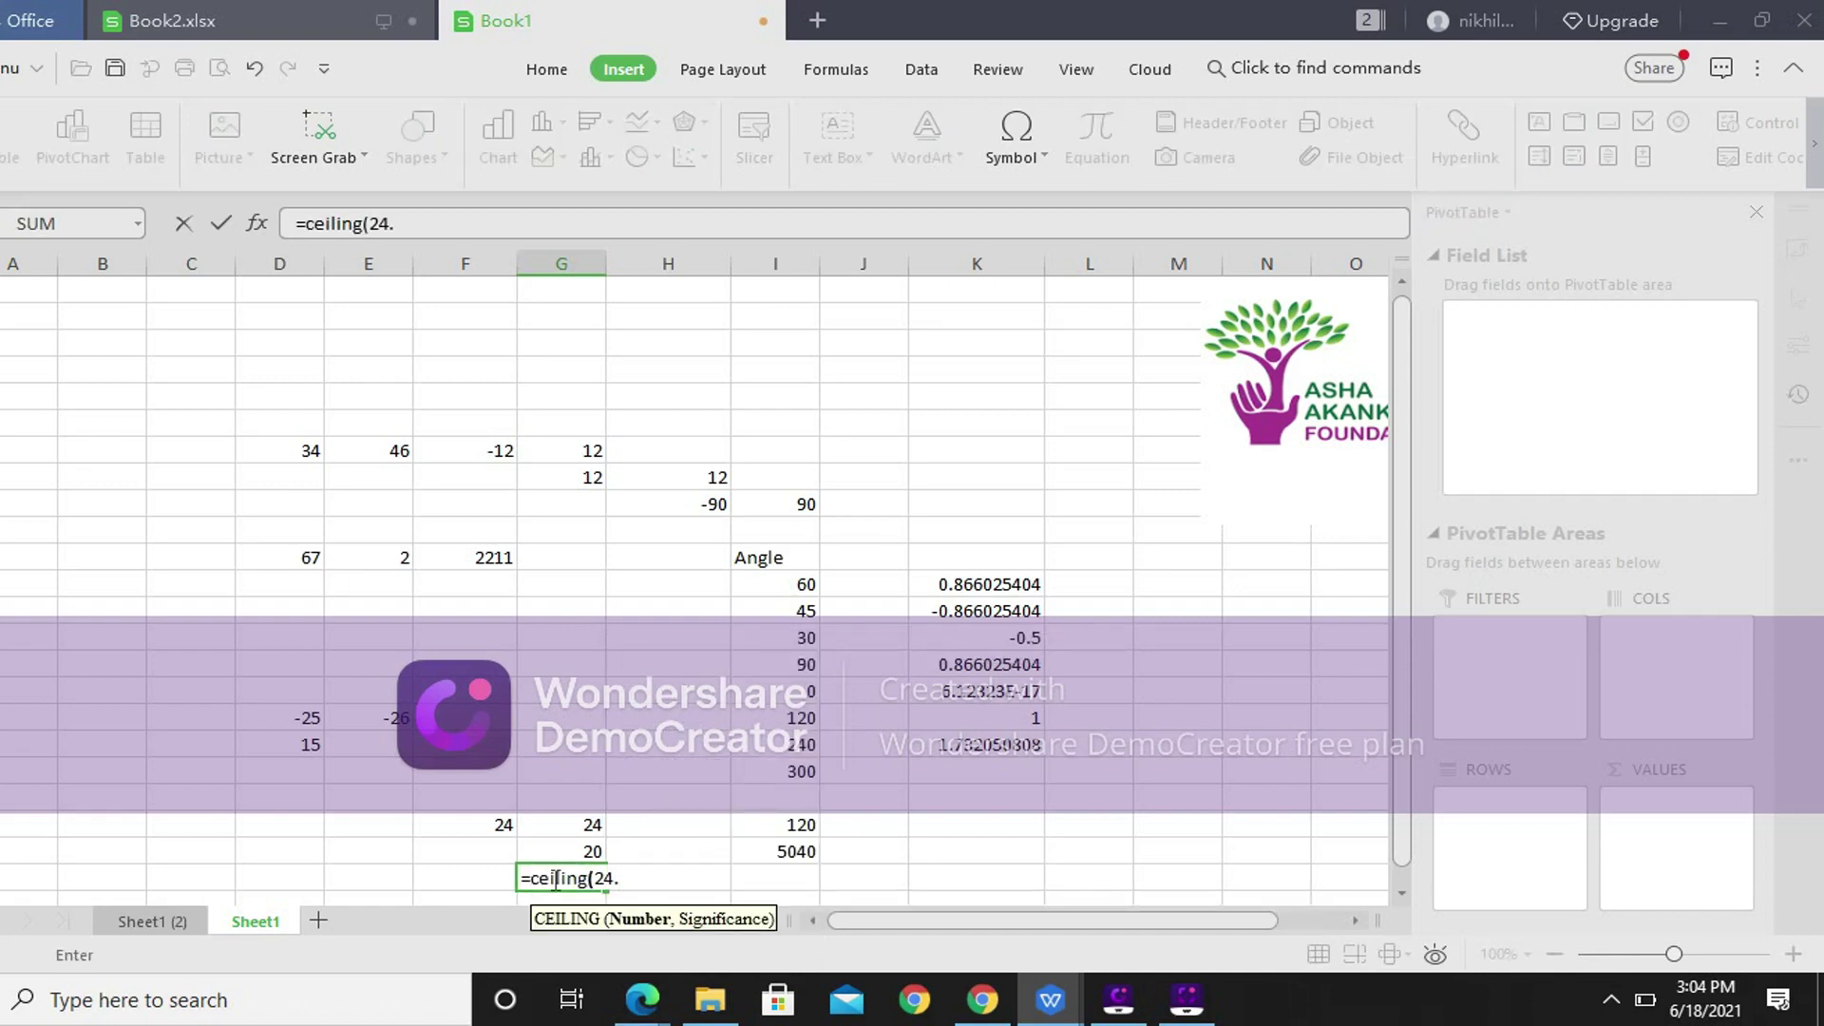
pyautogui.write('5,')
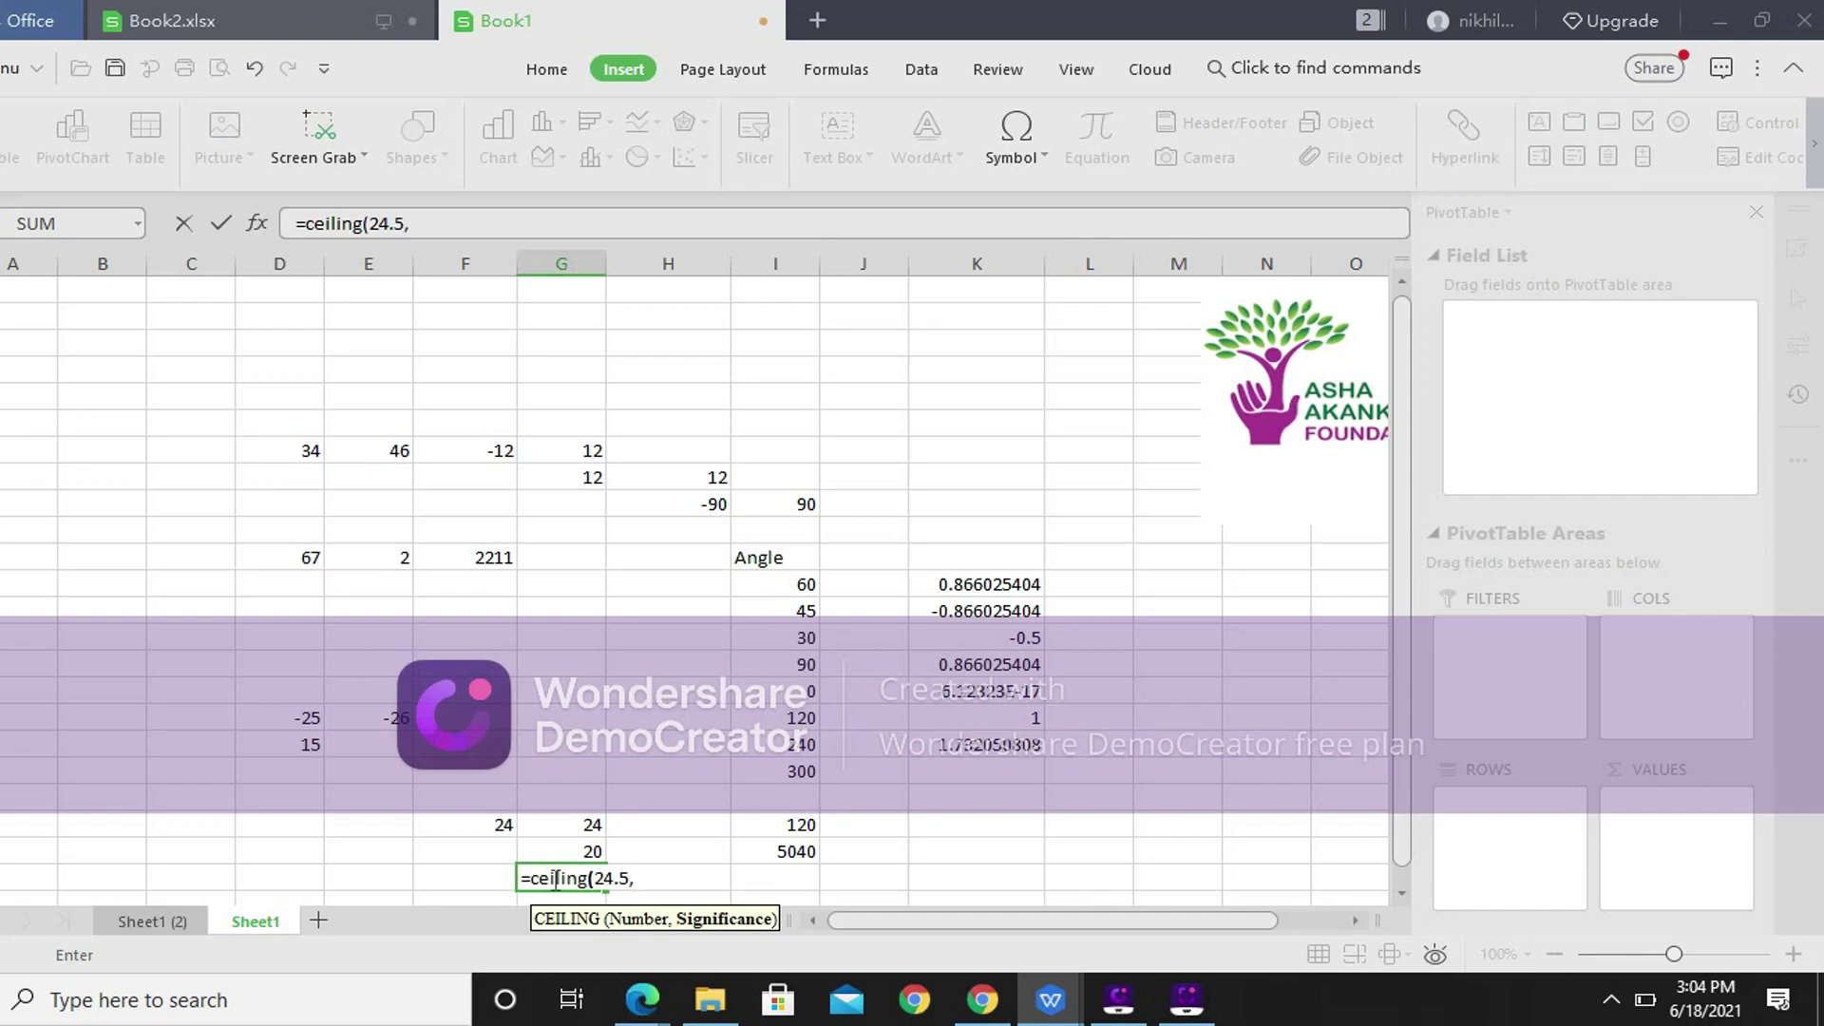
pyautogui.write('5)')
pyautogui.press('Return')
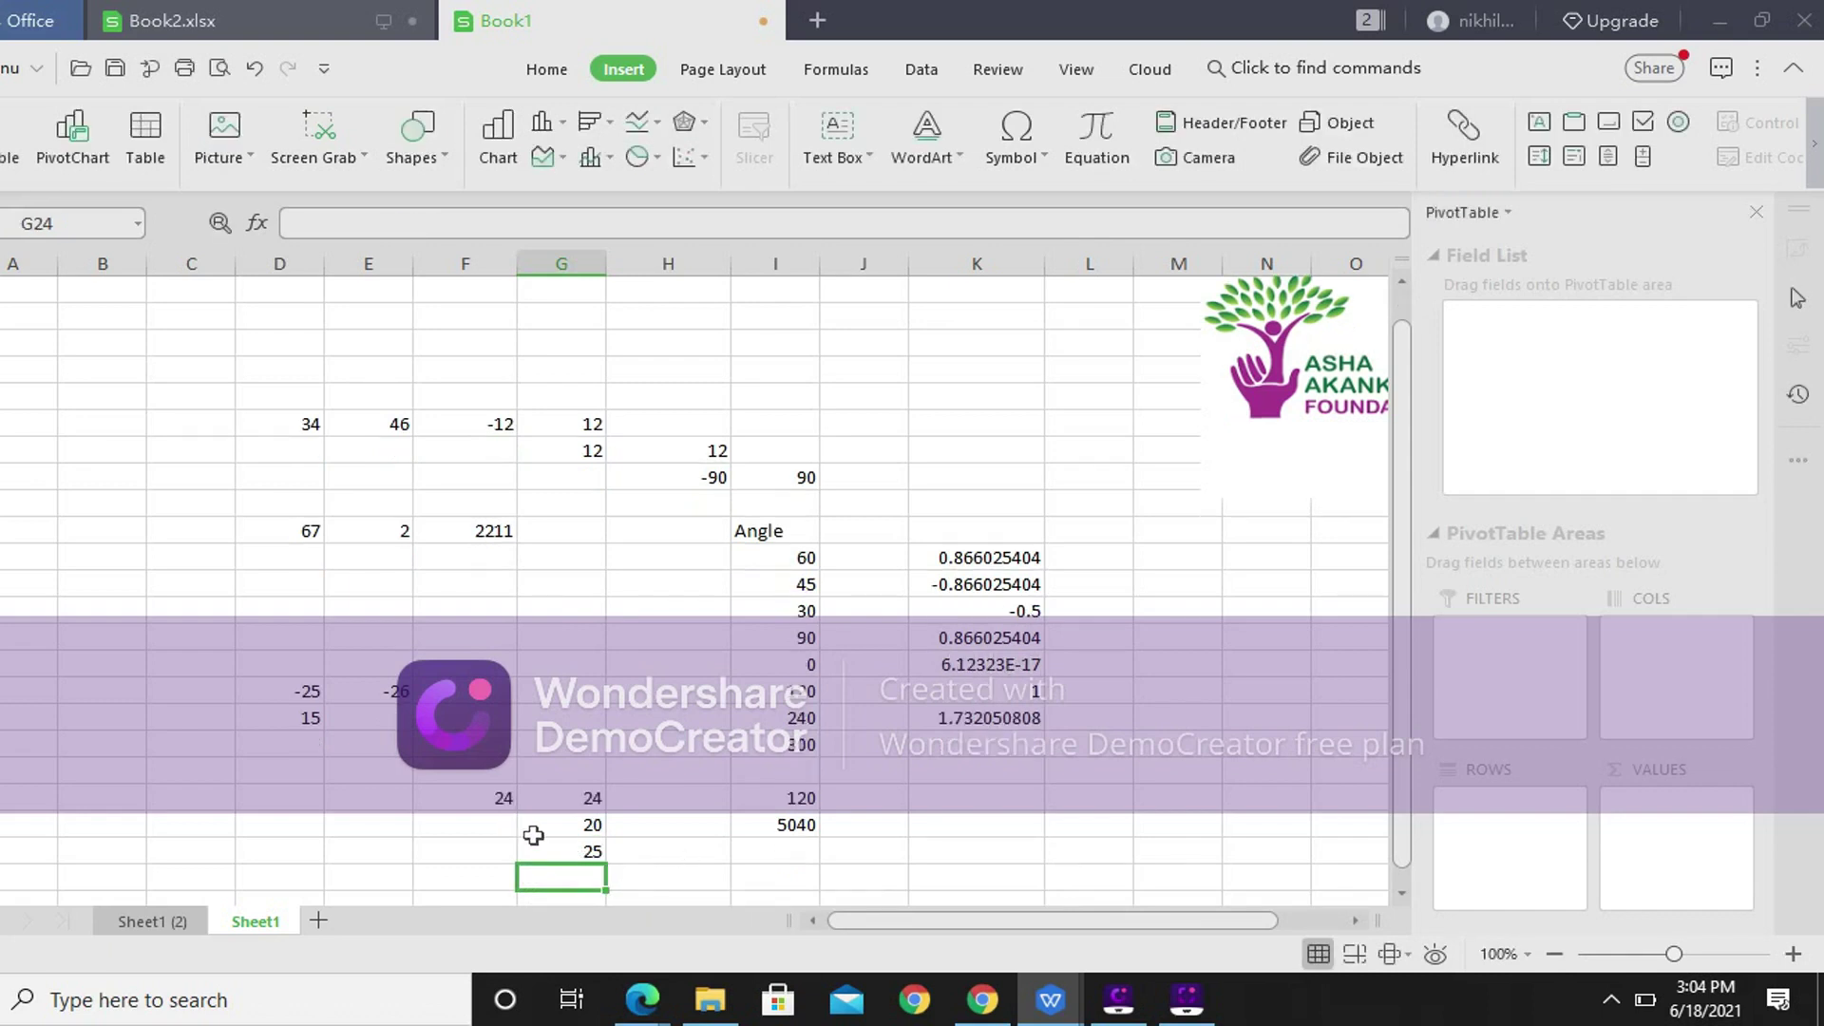
# Round 26 up to a multiple of 4 with a CEILING formula in cell F23
pyautogui.click(423, 850)
pyautogui.write('=c')
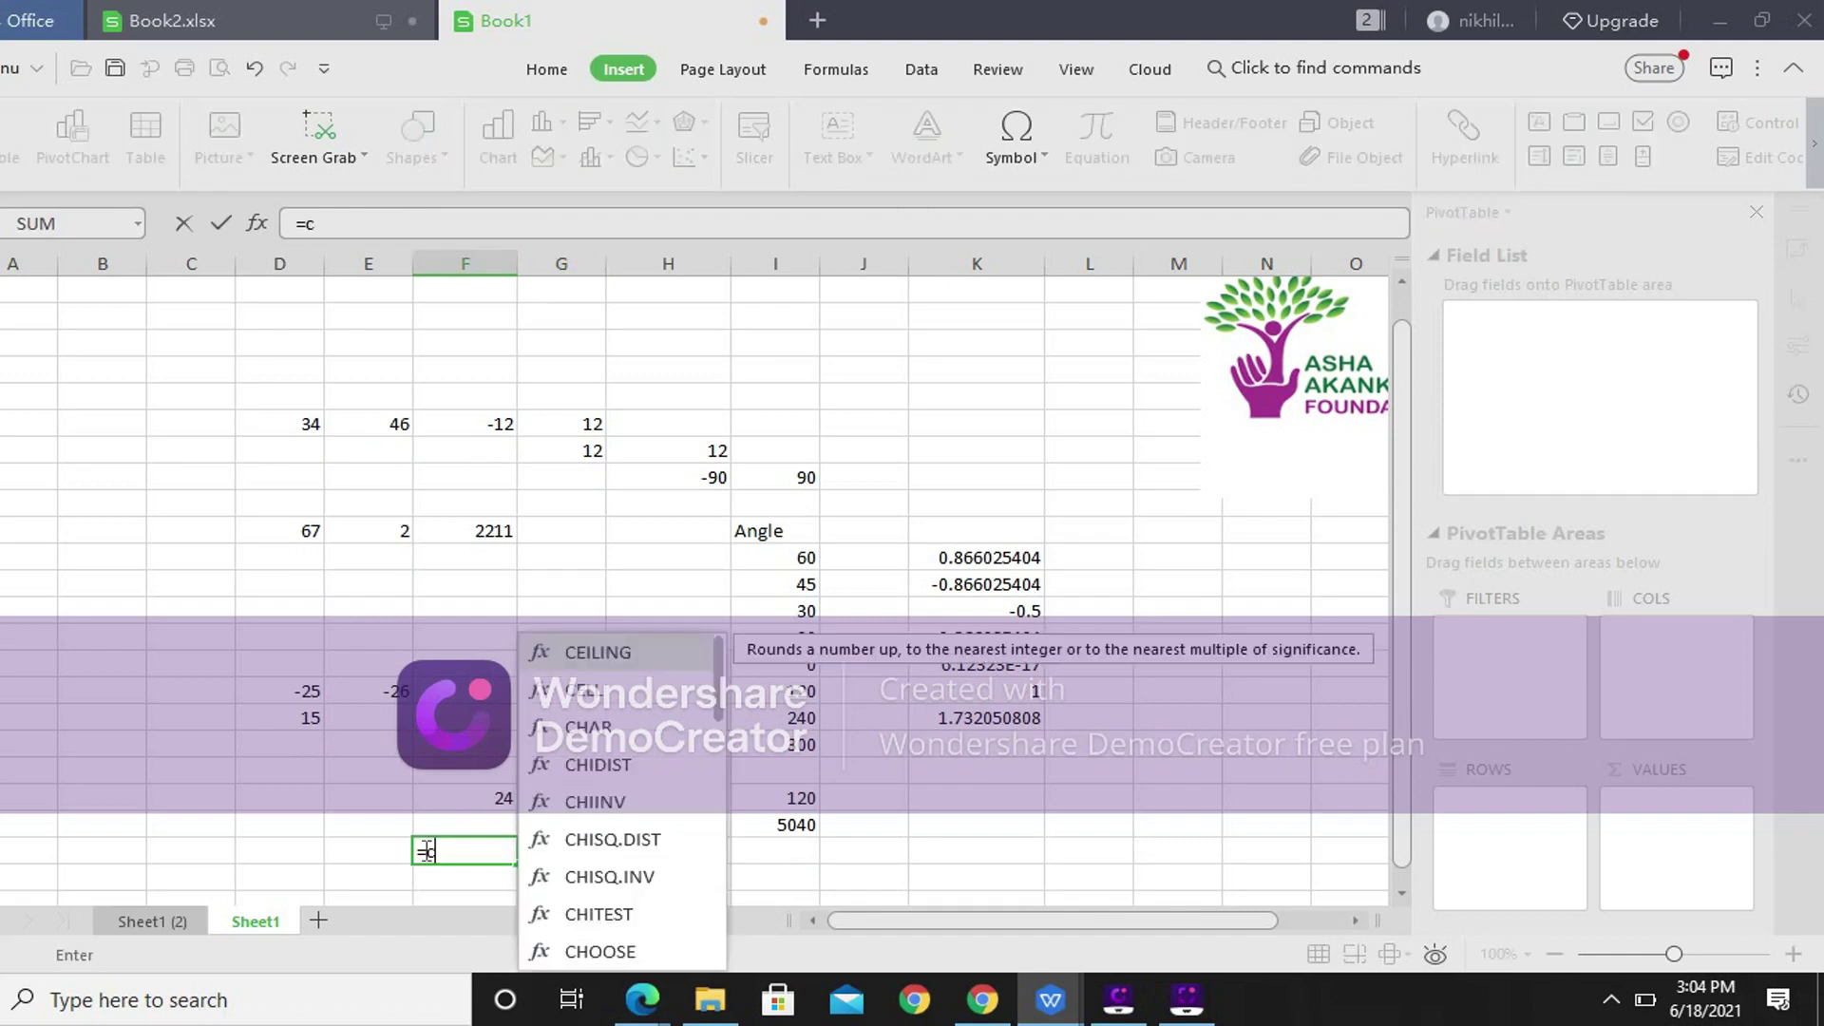
pyautogui.write('eiling')
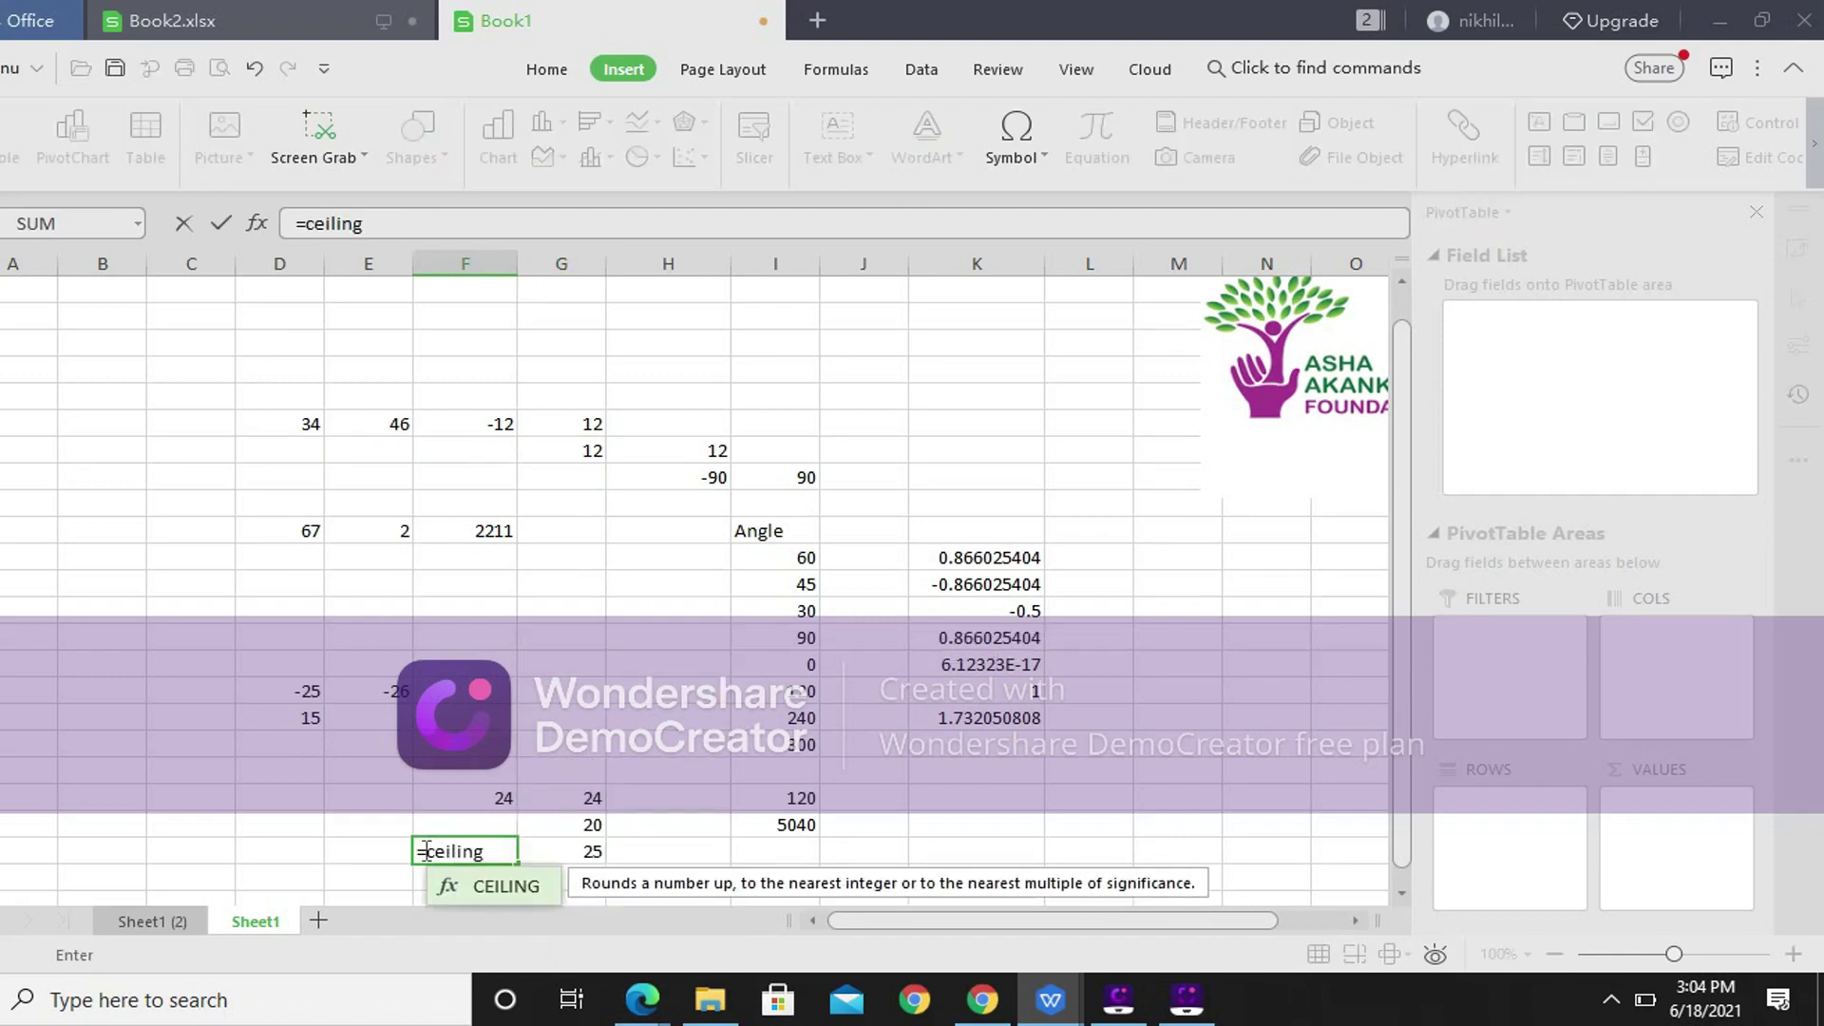
pyautogui.write('(26,')
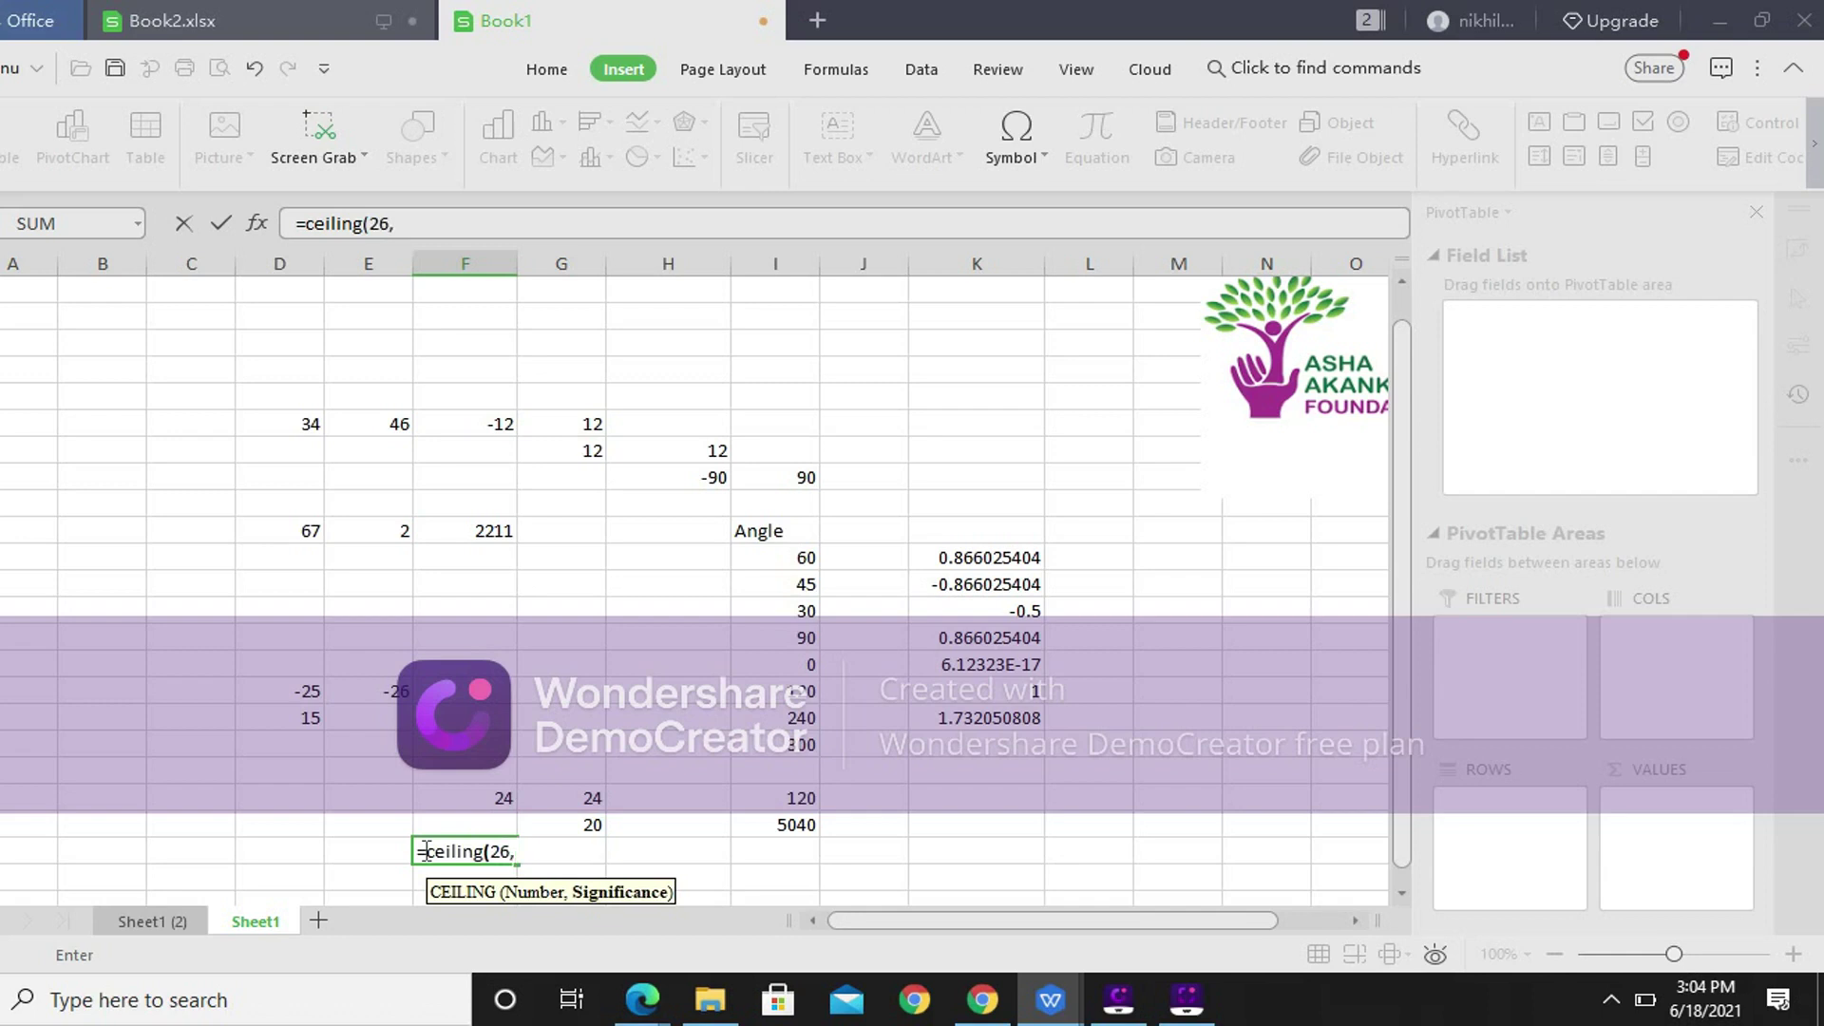
pyautogui.write('4)')
pyautogui.press('Return')
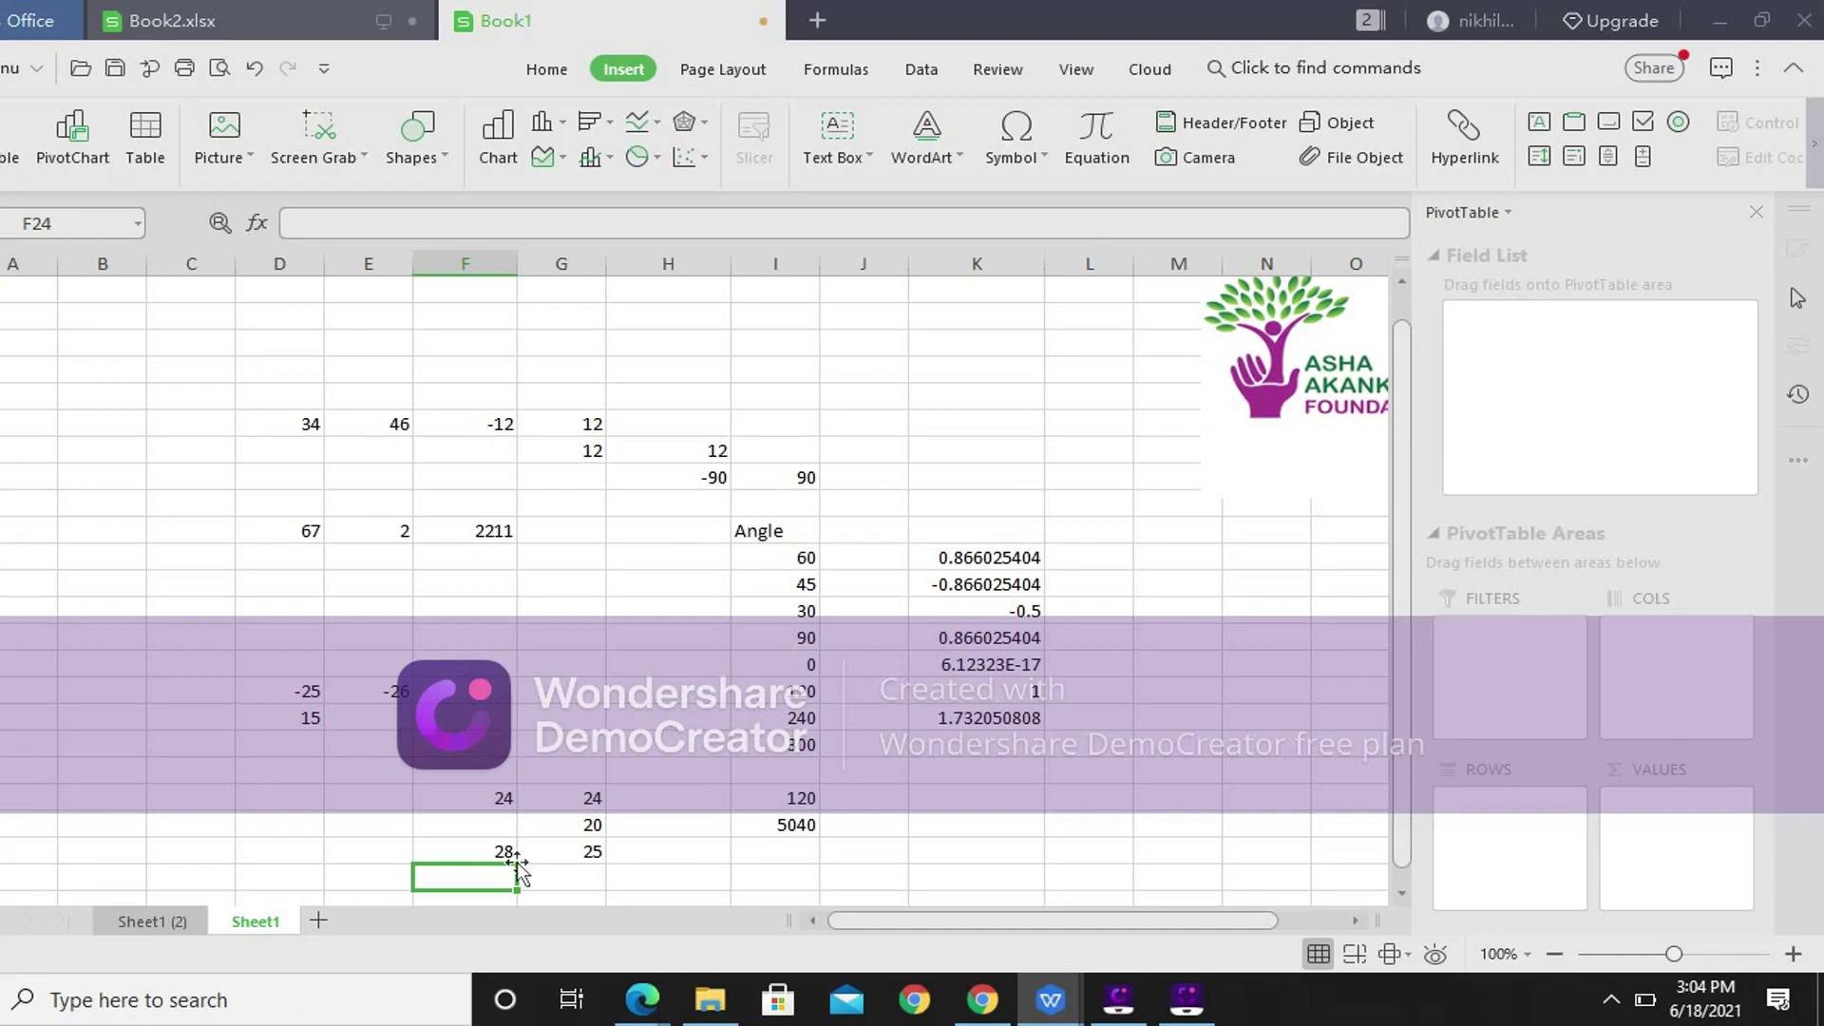
# Raise 5 to the power of 2 with a POWER formula in cell F24
pyautogui.write('=')
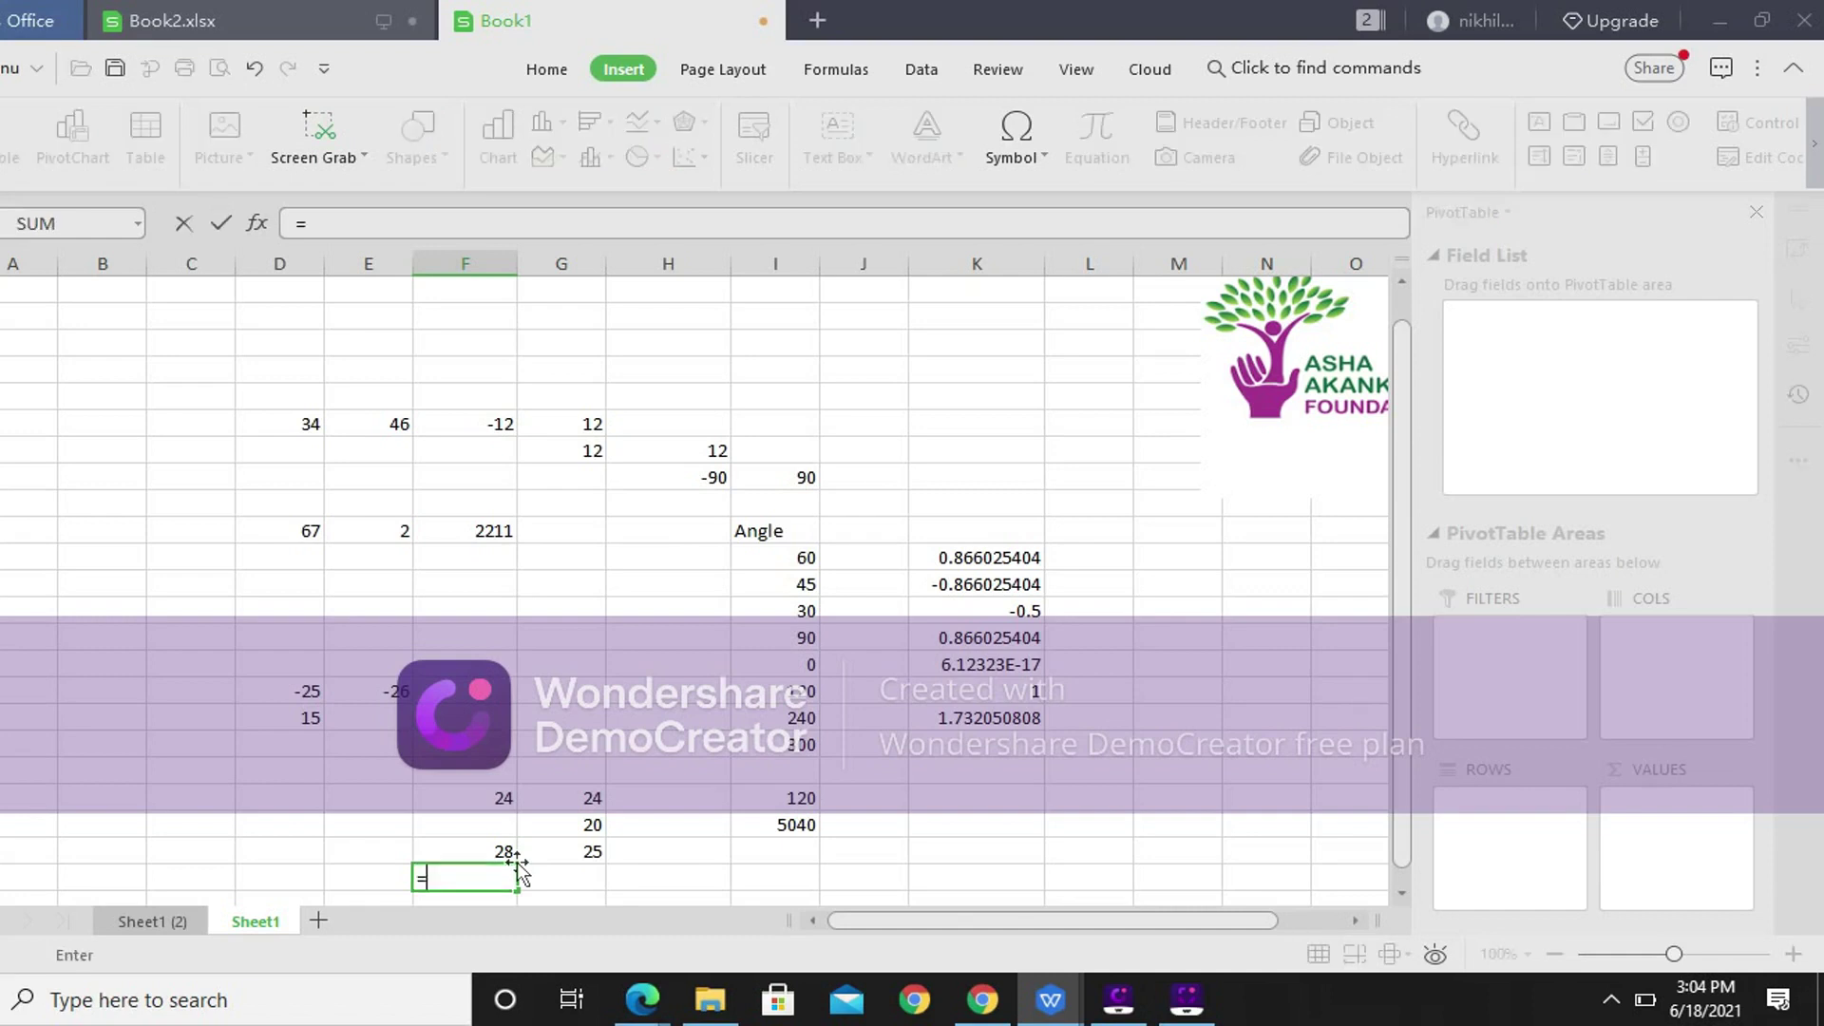
pyautogui.write('power9')
pyautogui.press('BackSpace')
pyautogui.write('(')
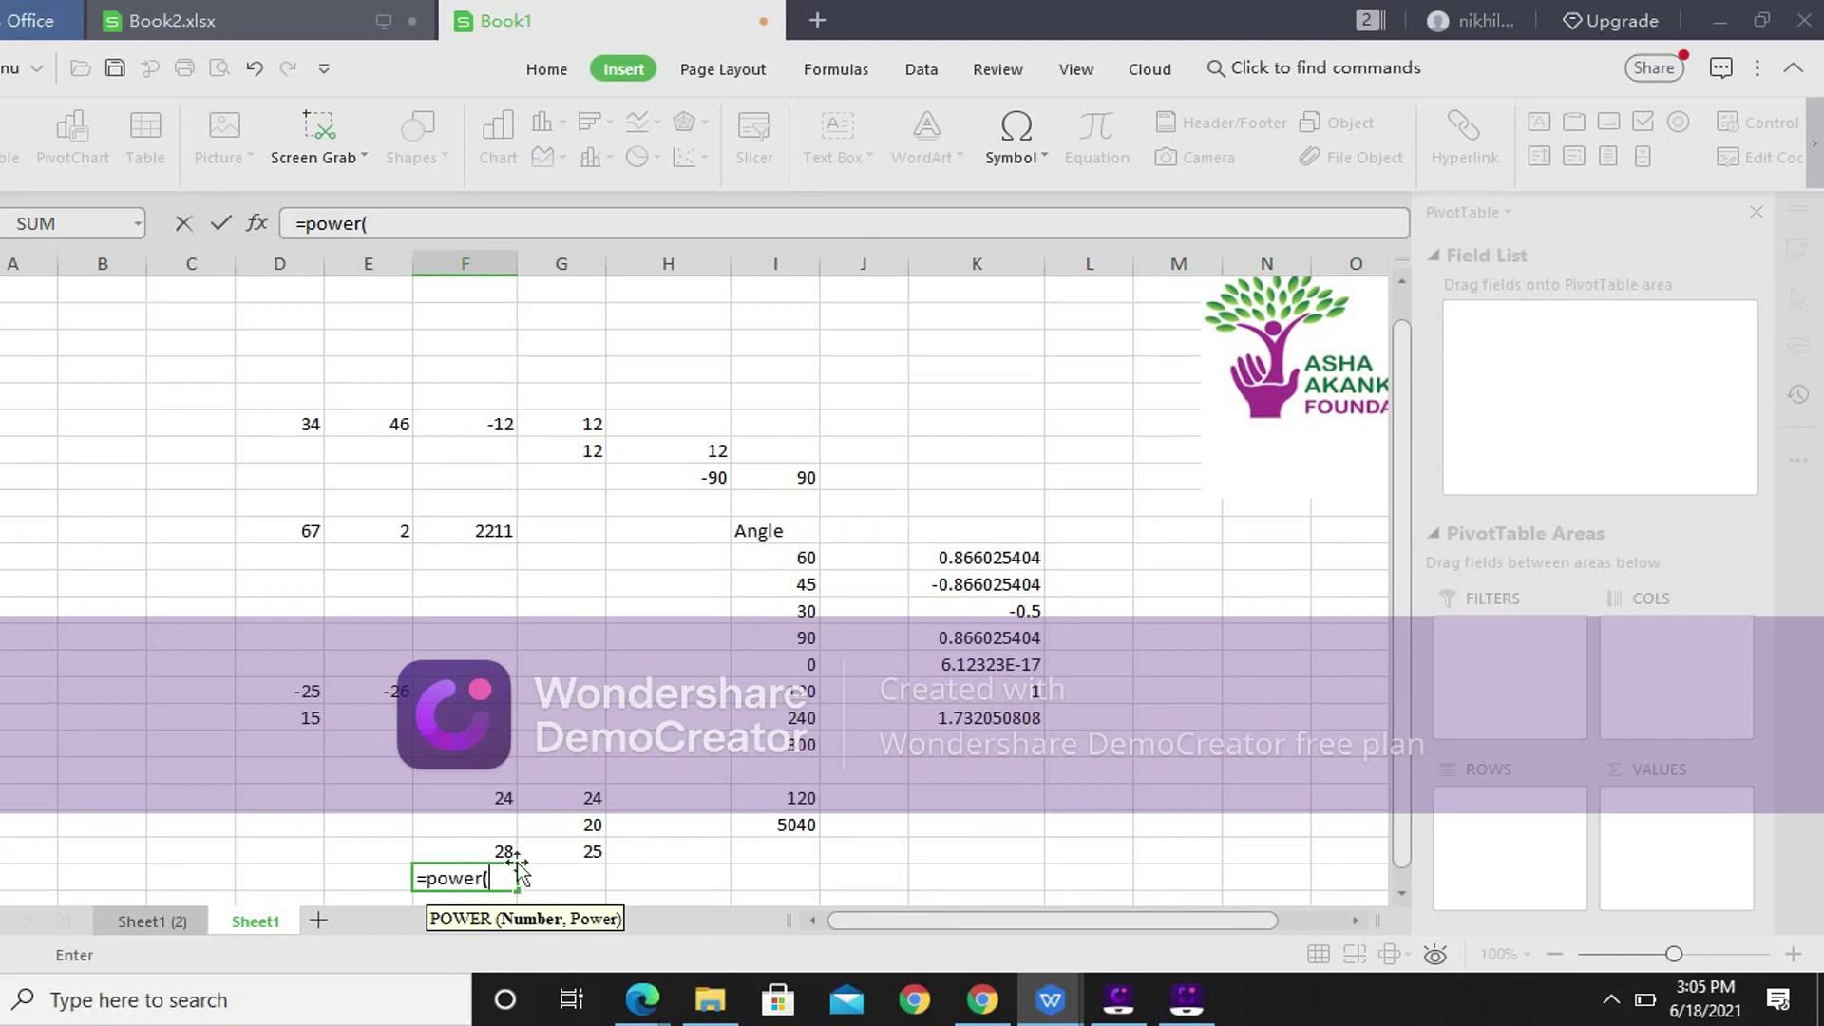
pyautogui.write('5,2')
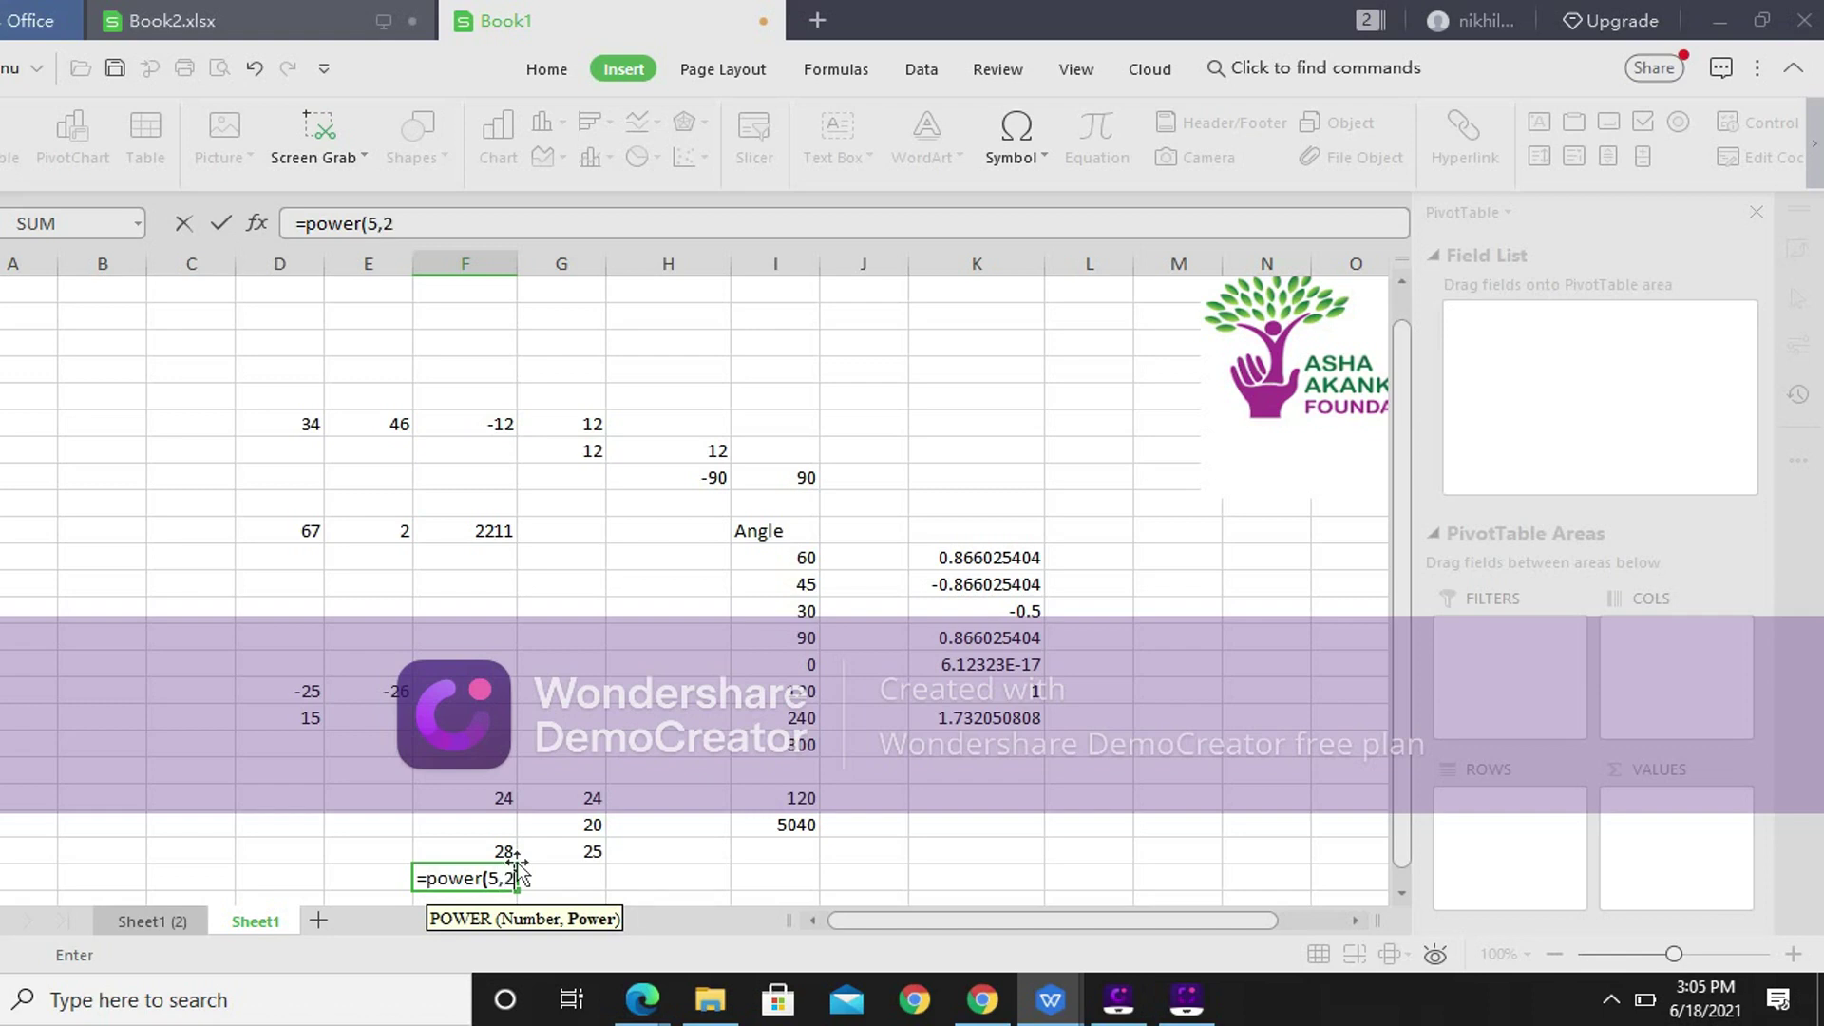
pyautogui.write(')')
pyautogui.press('Return')
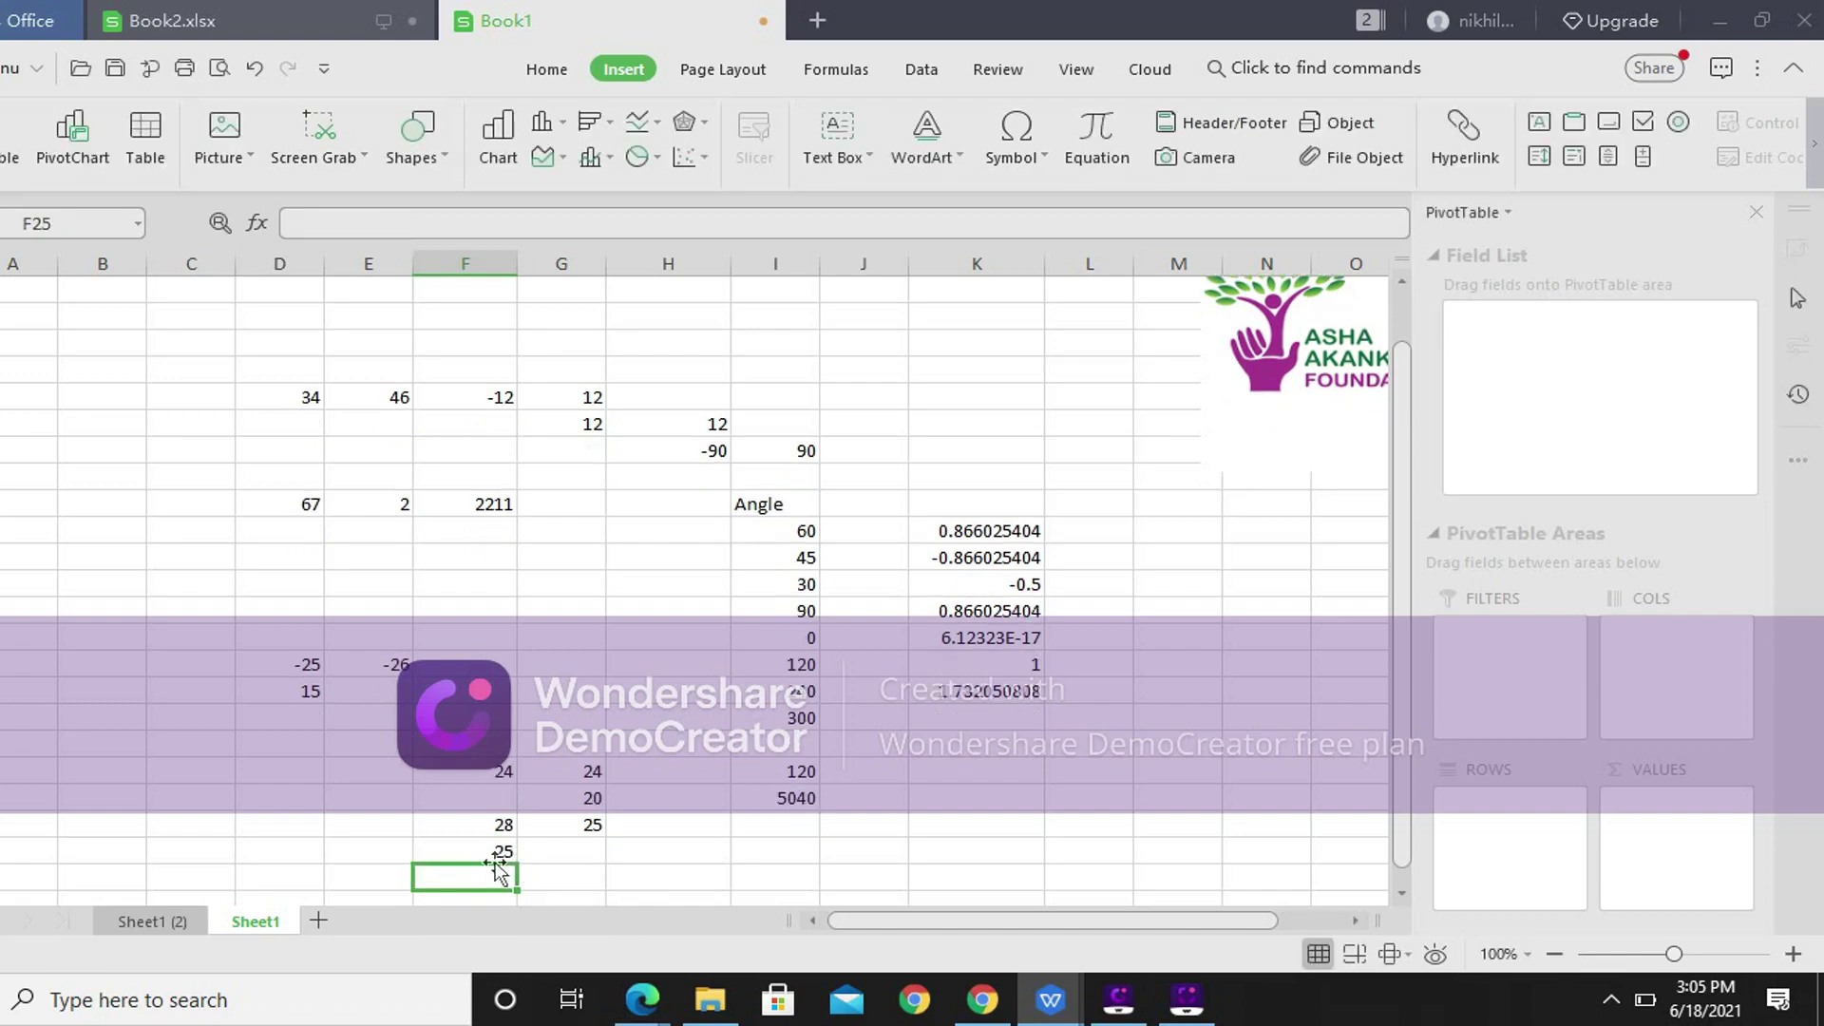
# Raise 7 to the power of 3 with a POWER formula in cell F25
pyautogui.write('=poweer')
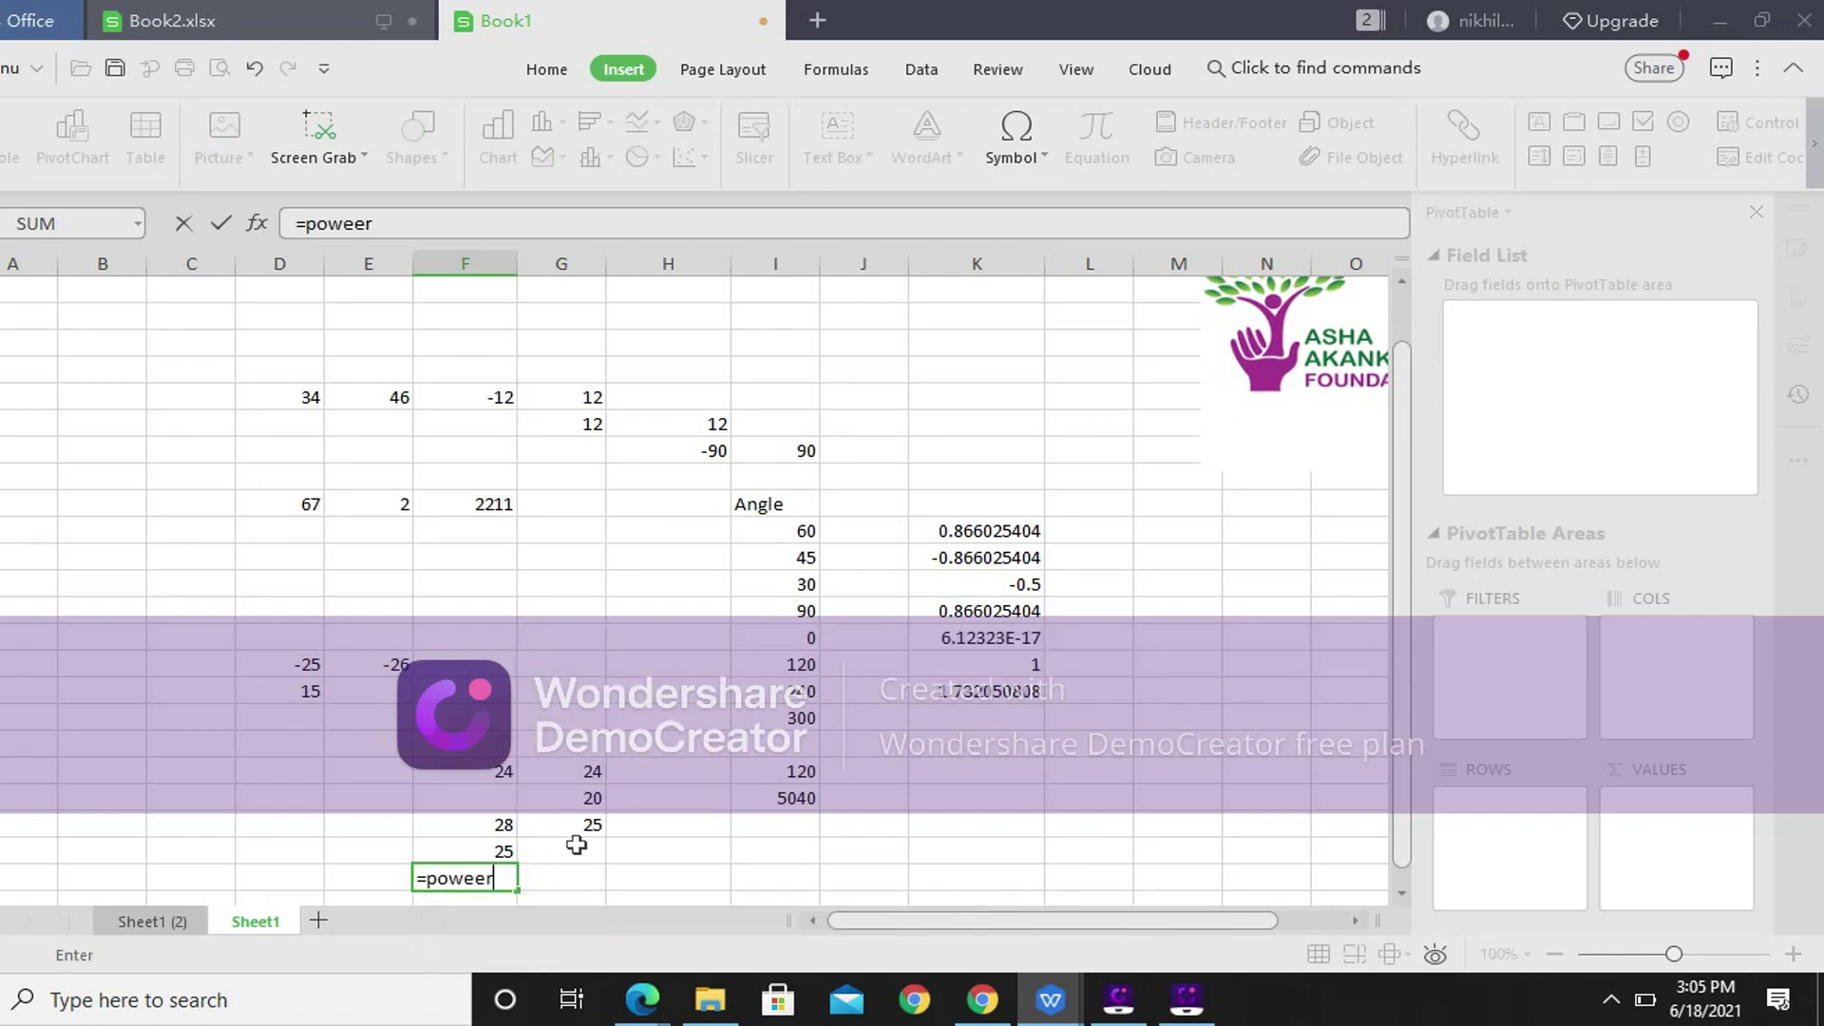
pyautogui.press('BackSpace')
pyautogui.press('BackSpace')
pyautogui.write('r(7,3)')
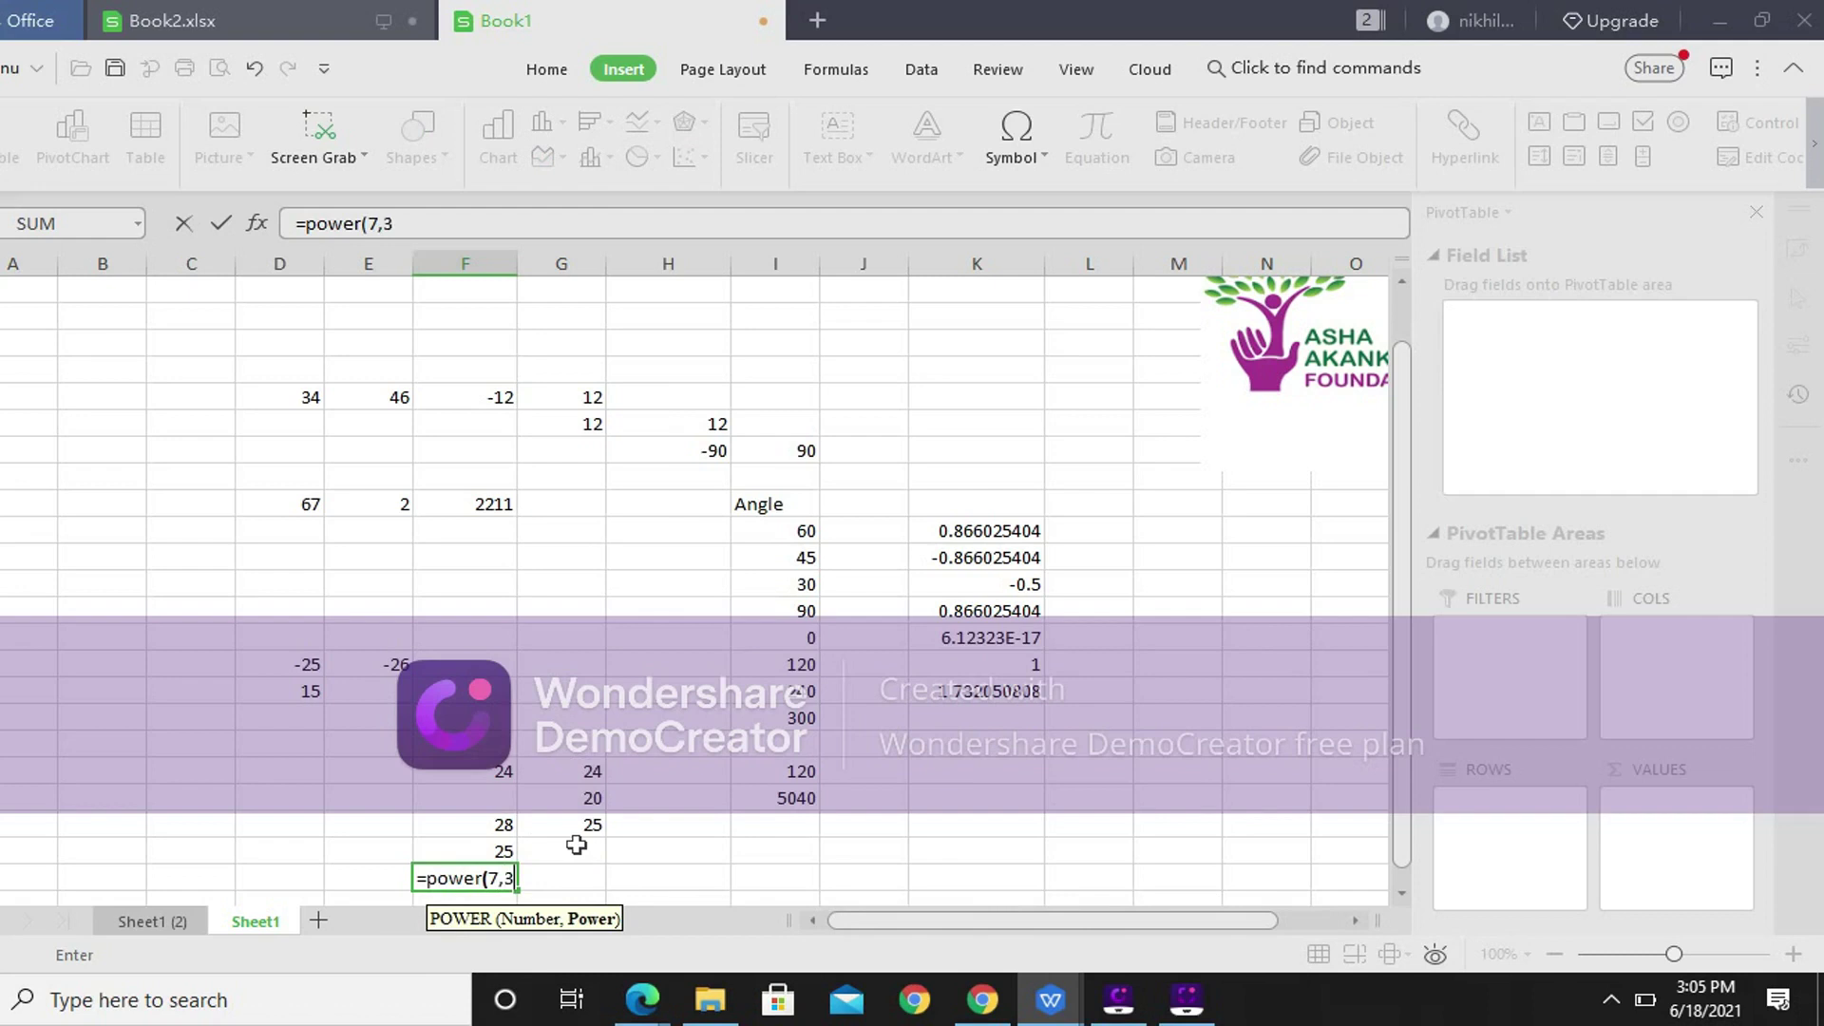
pyautogui.press('Return')
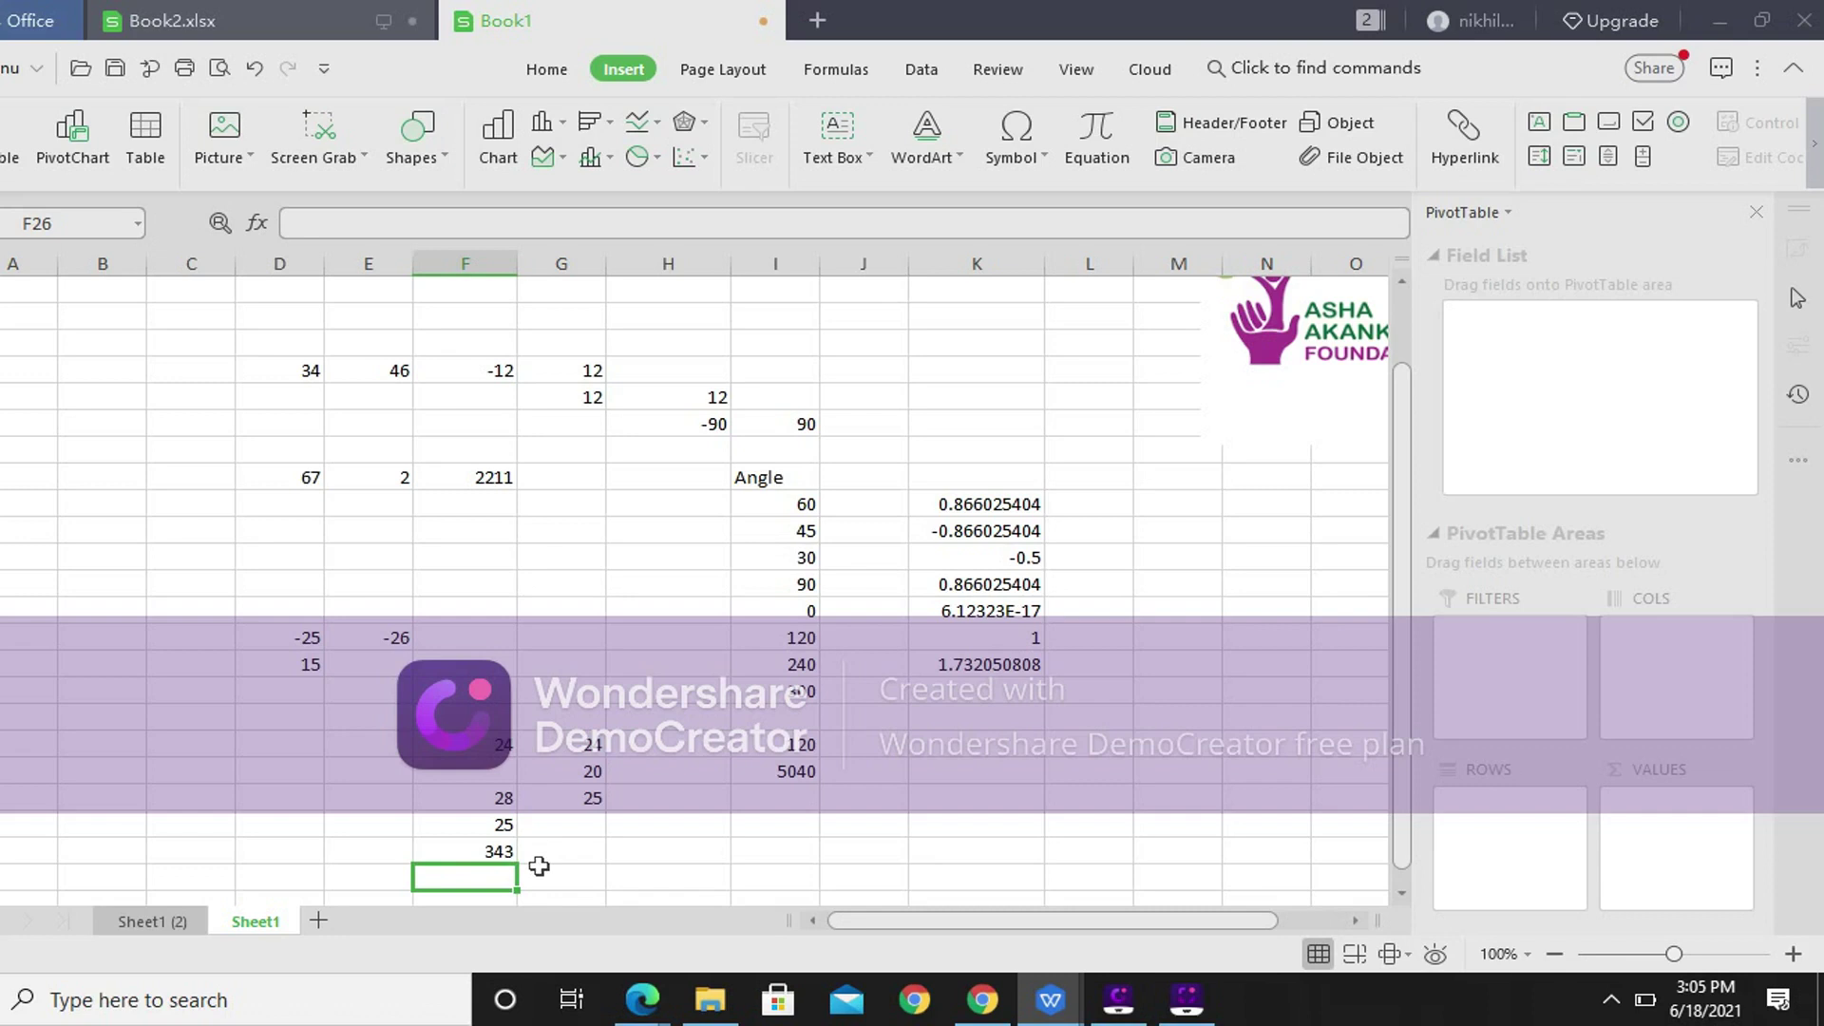
# Calculate the square root of 4 with a SQRT formula in cell H25
pyautogui.click(658, 857)
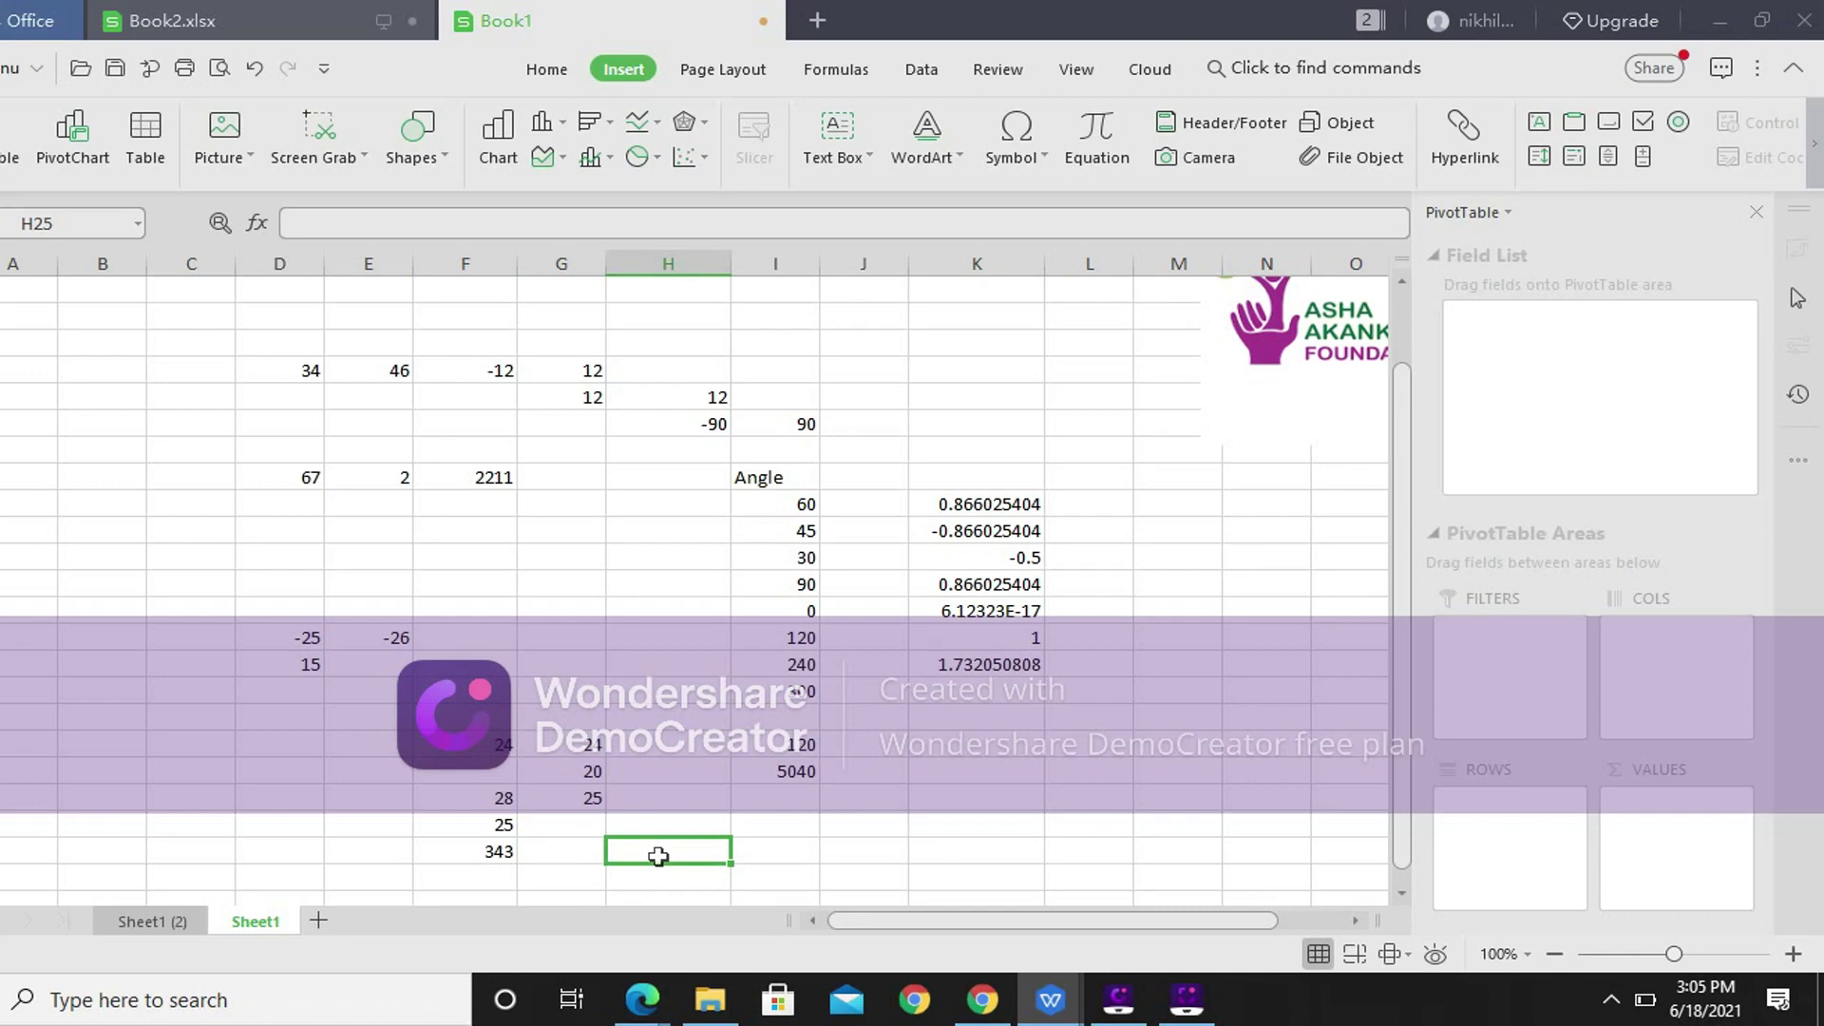
pyautogui.write('=')
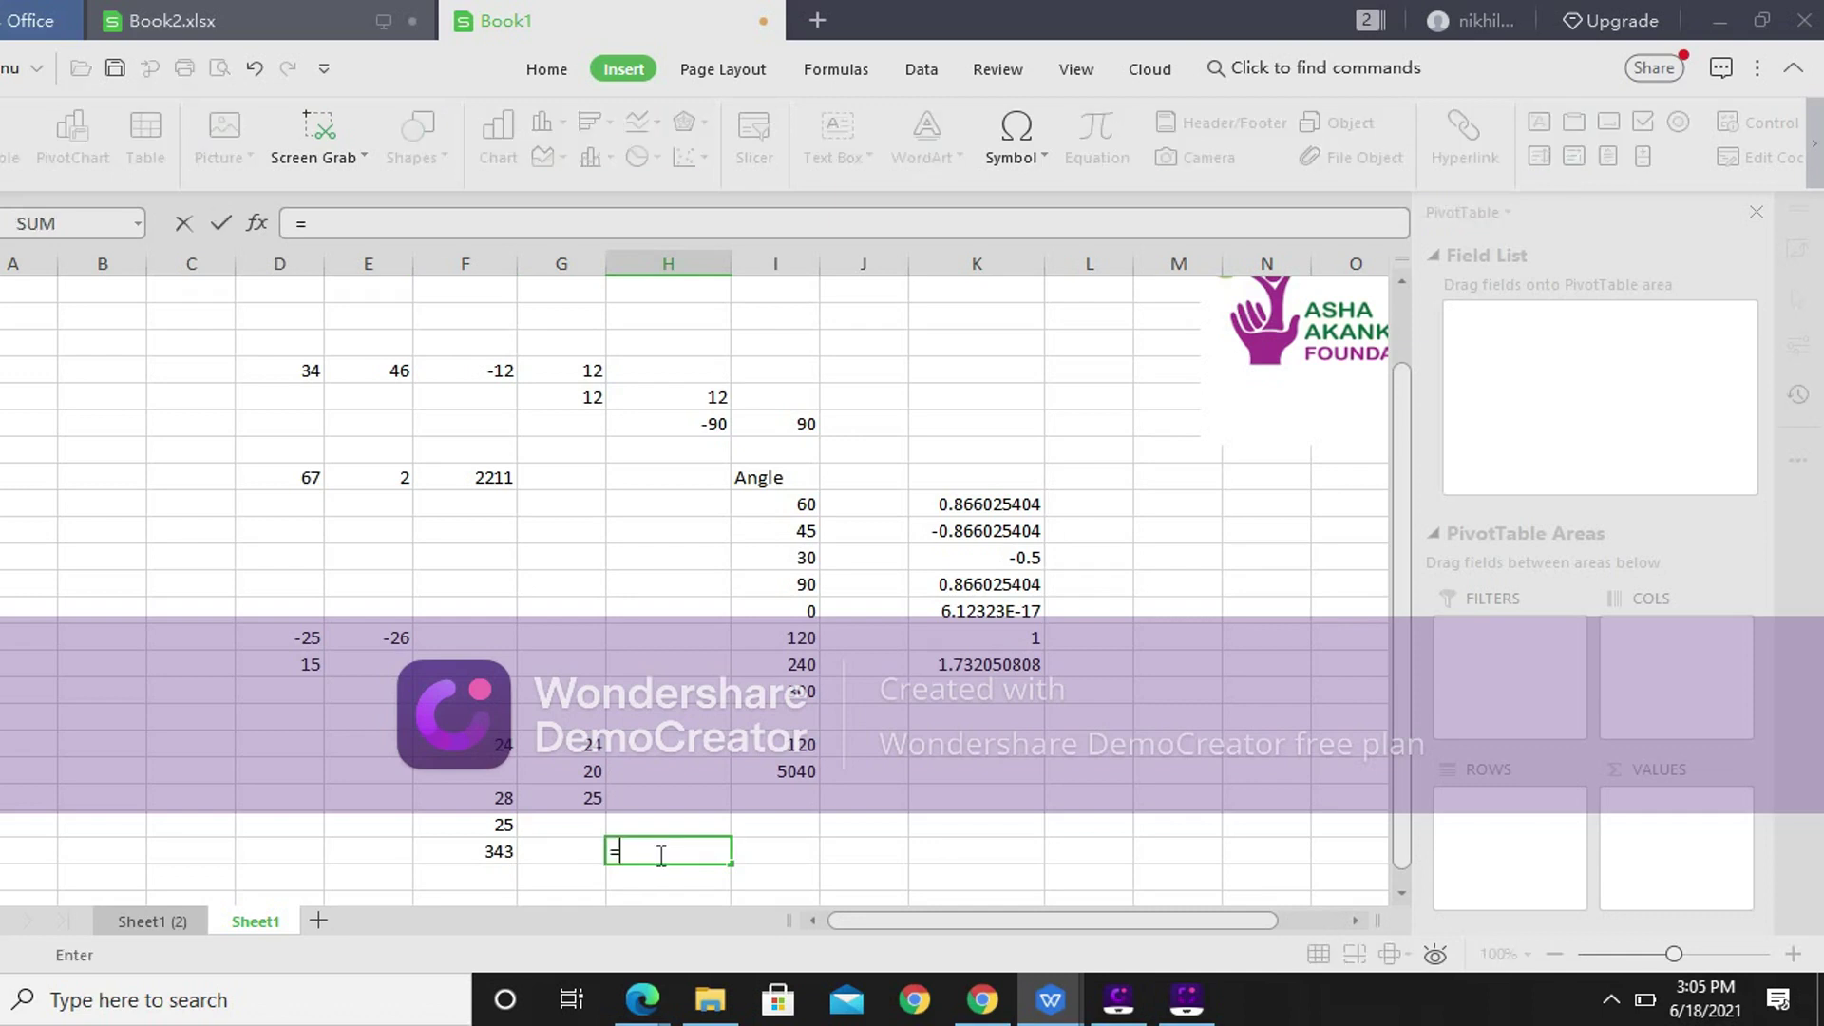
pyautogui.write('sqrt(4)')
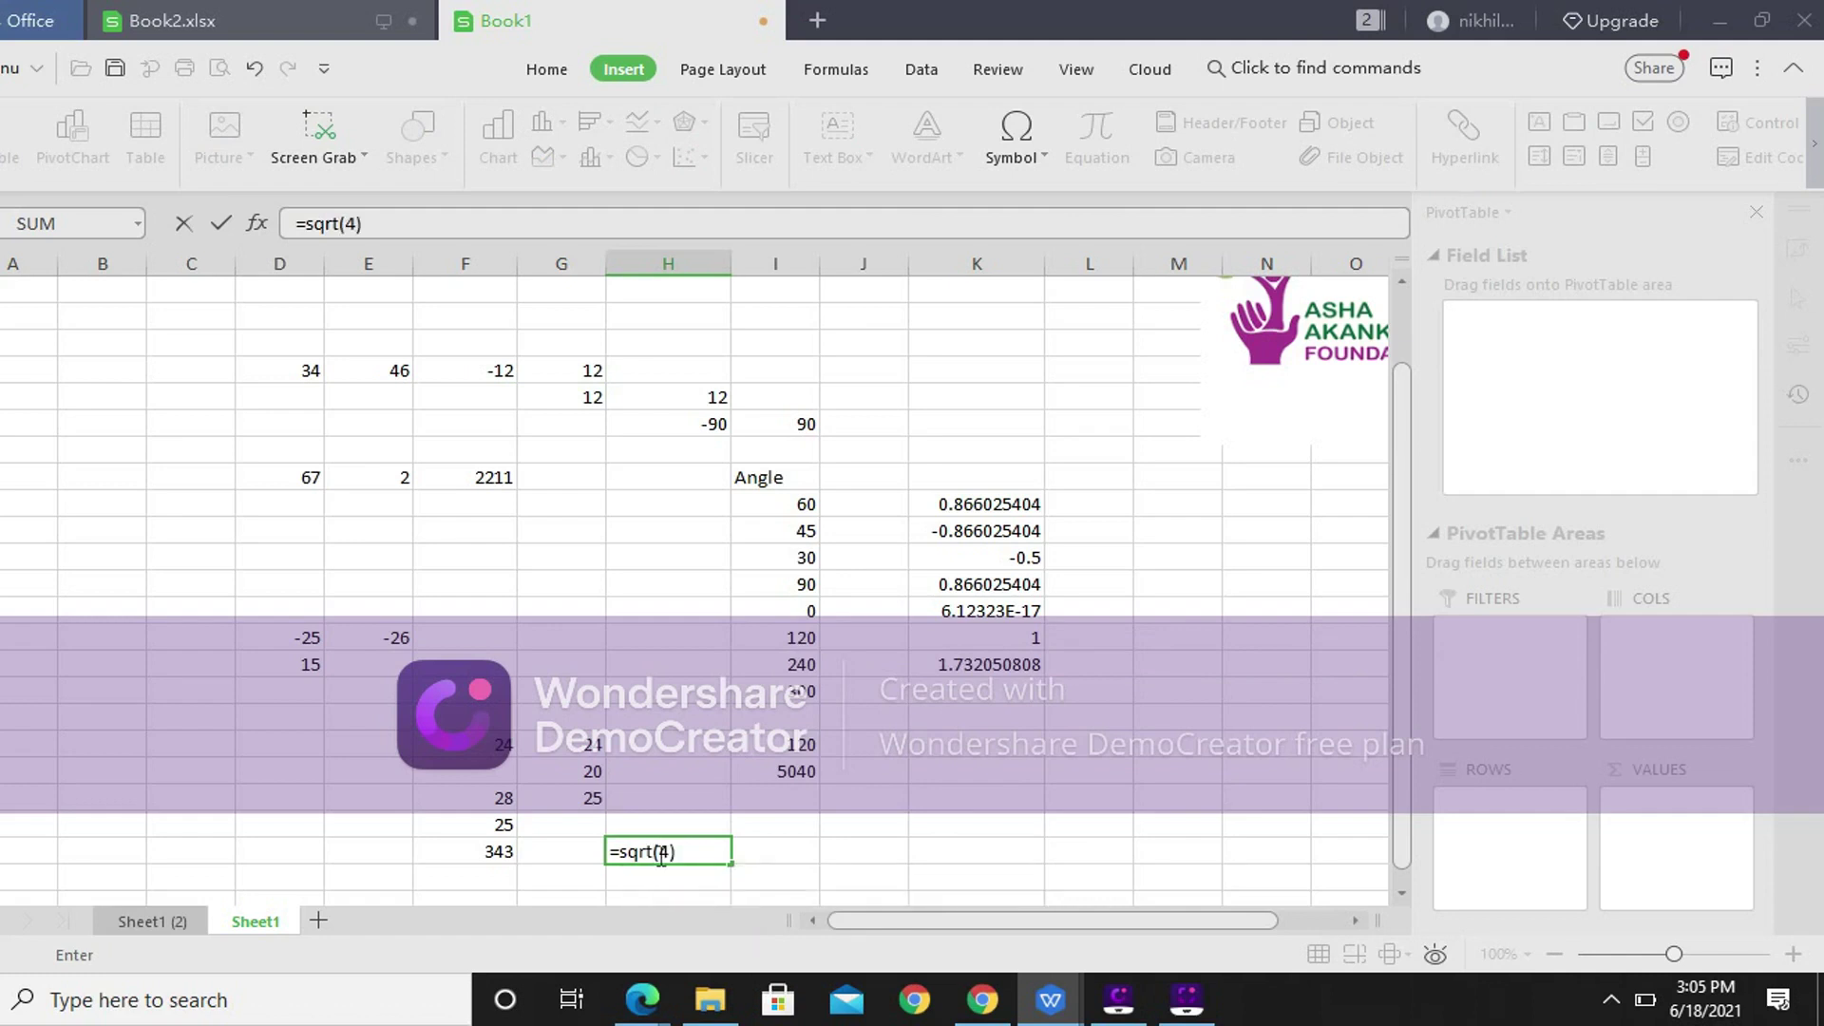
pyautogui.press('Return')
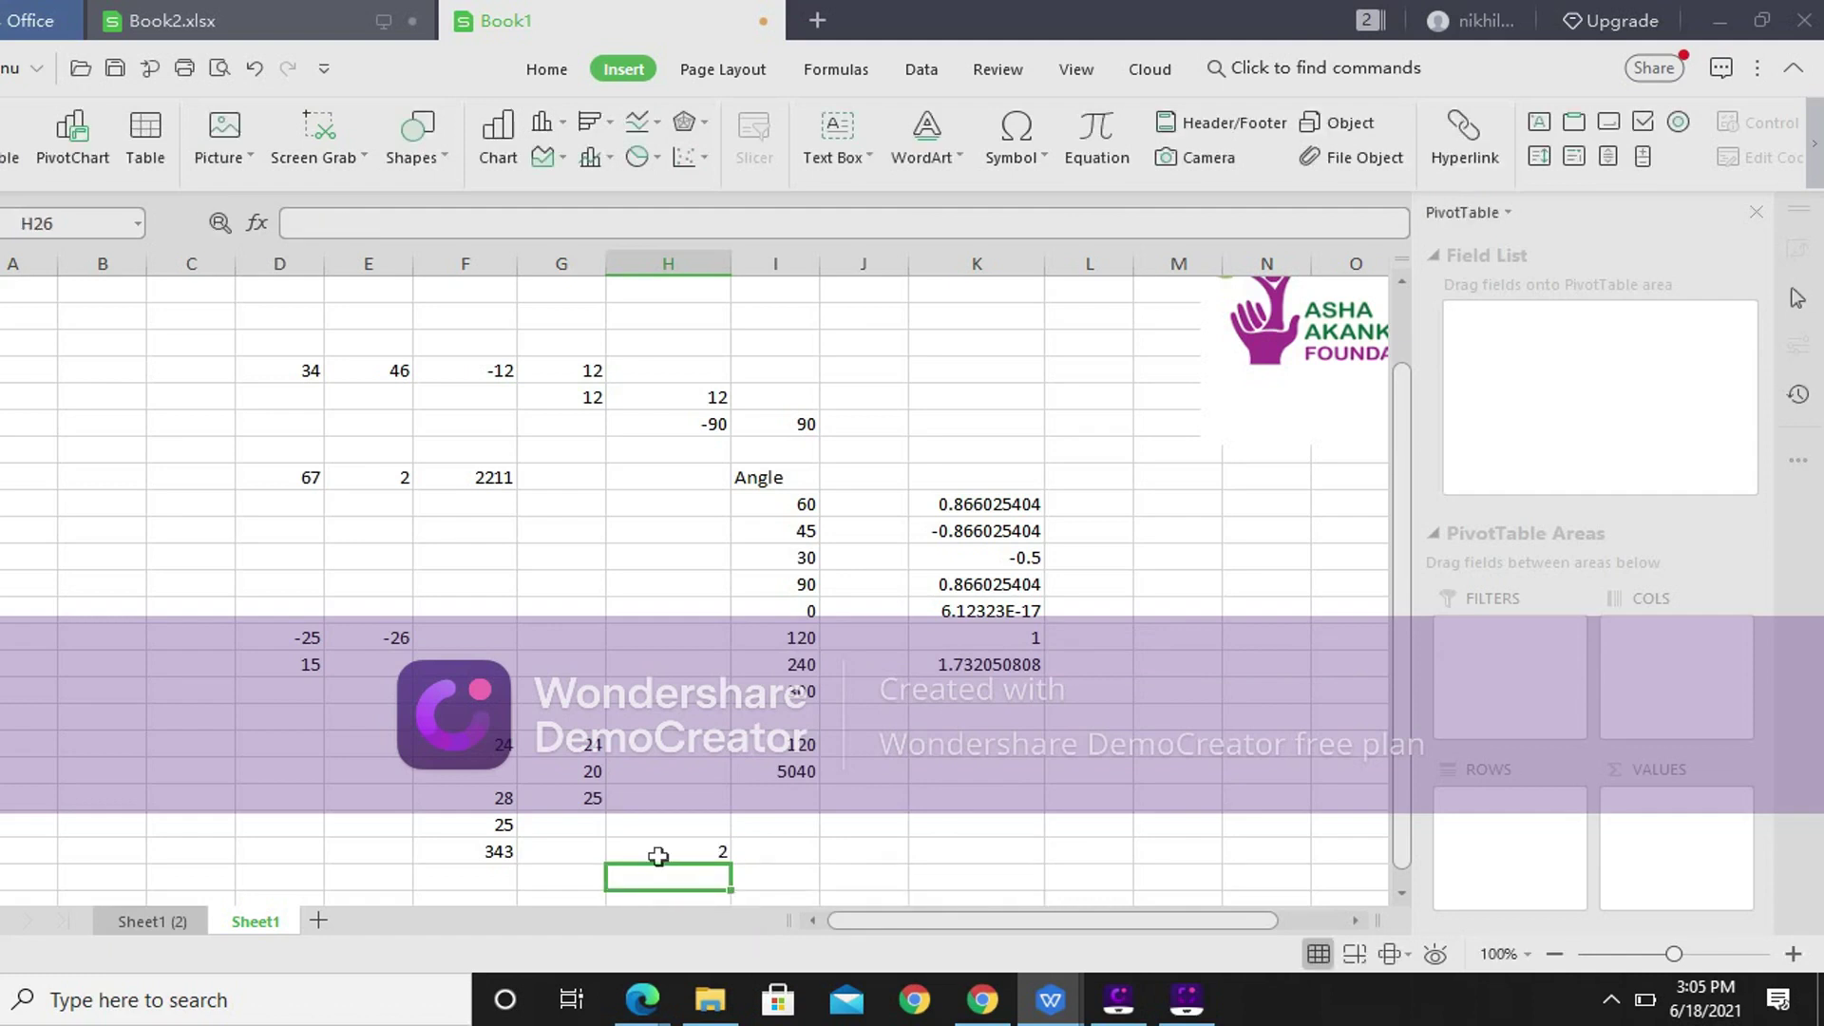
# Calculate the square root of 125 with a SQRT formula in cell I25
pyautogui.click(766, 852)
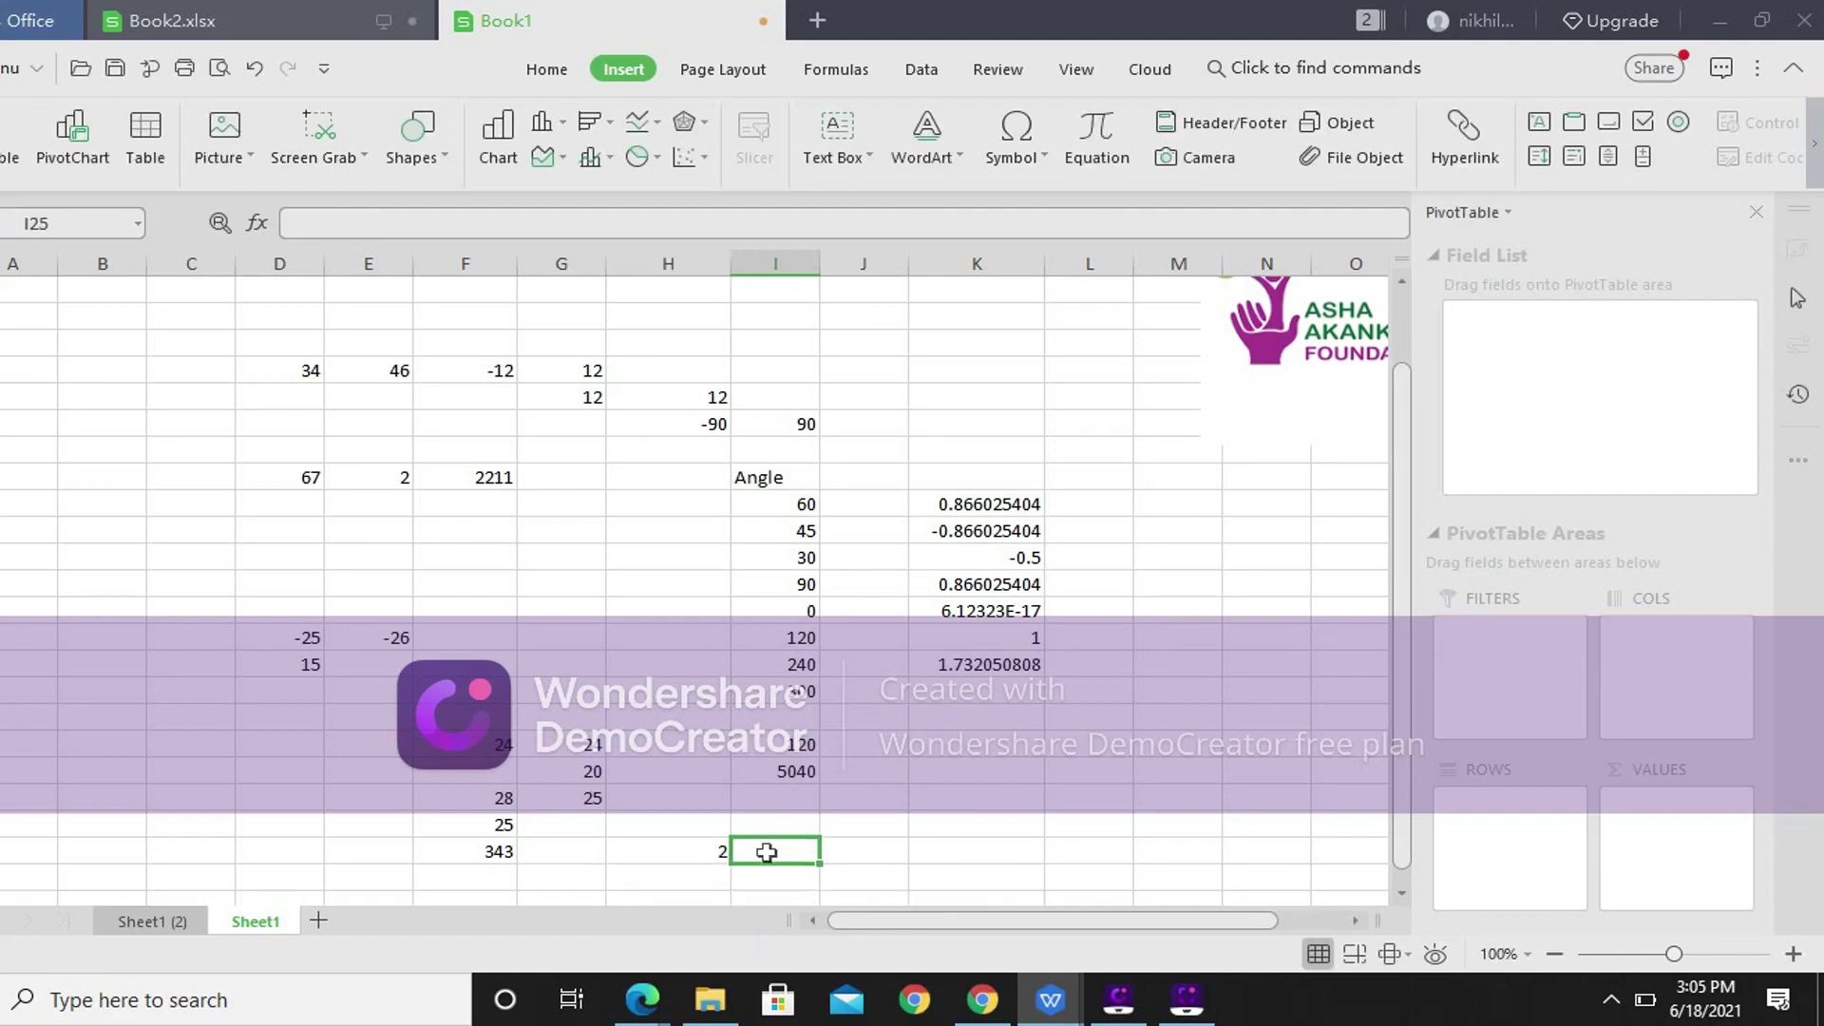
pyautogui.write('=s')
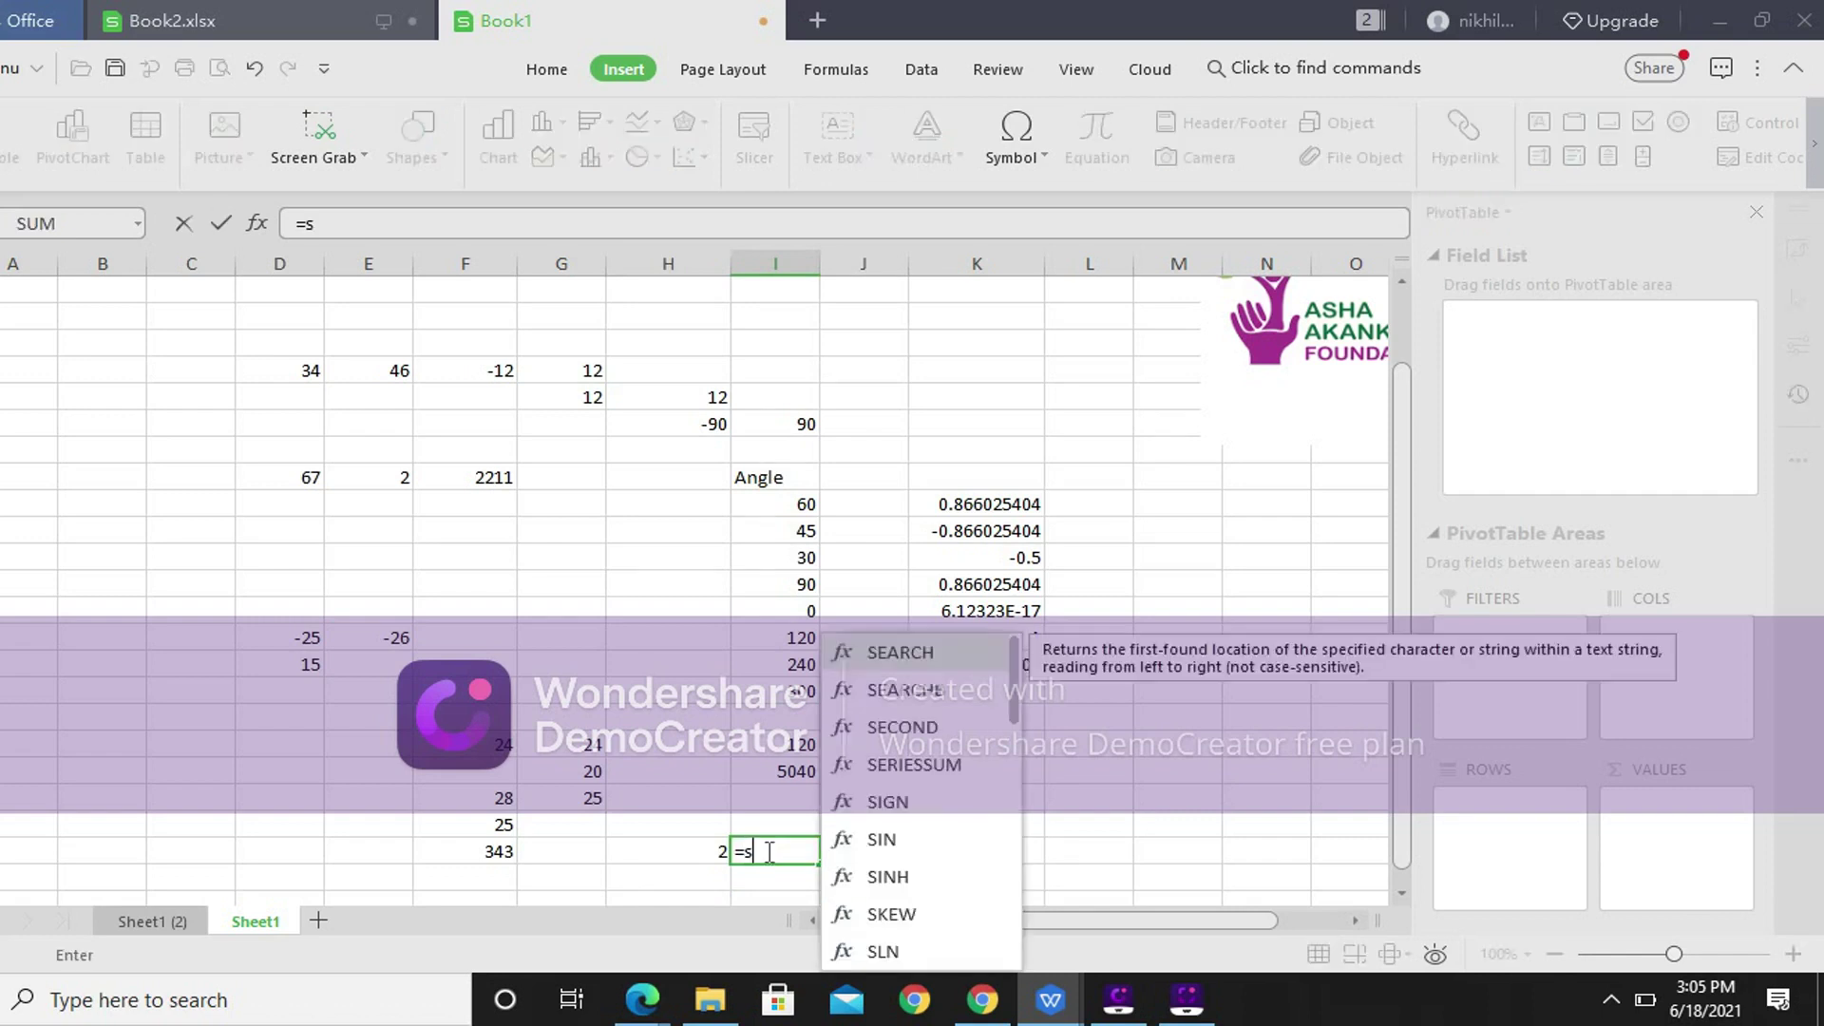
pyautogui.write('qrt(125)')
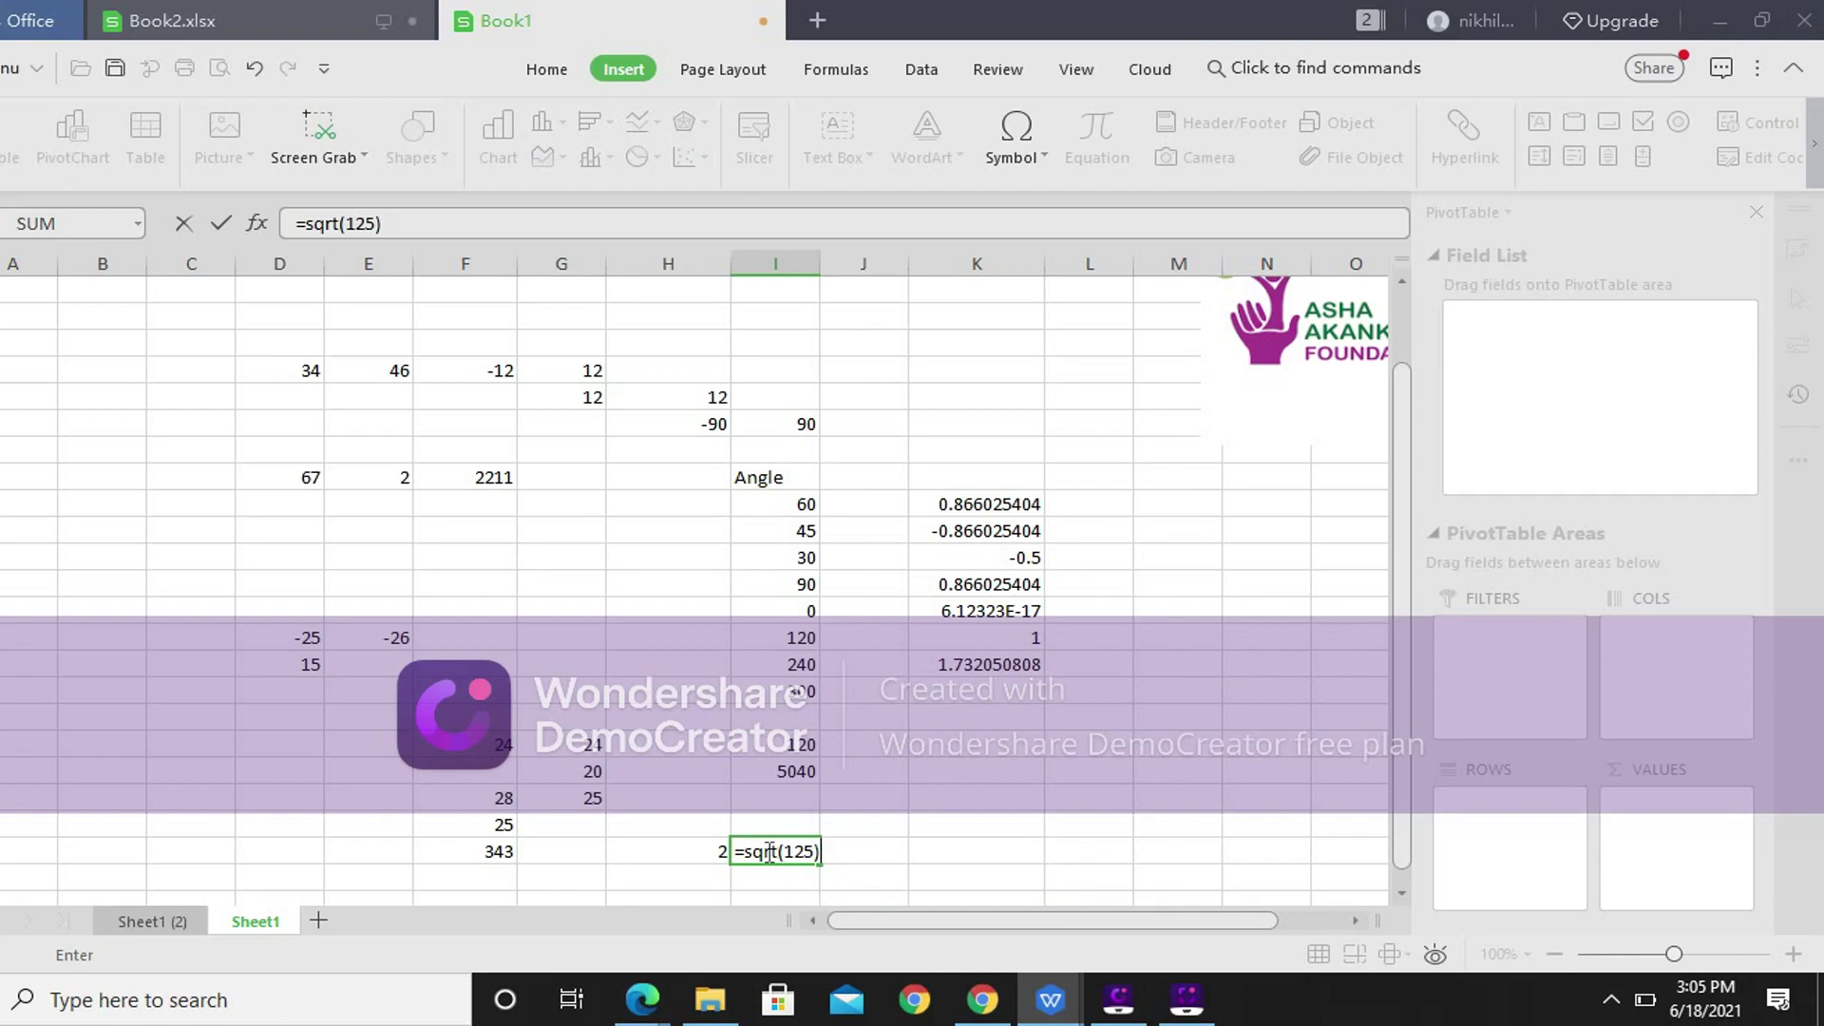
pyautogui.press('Return')
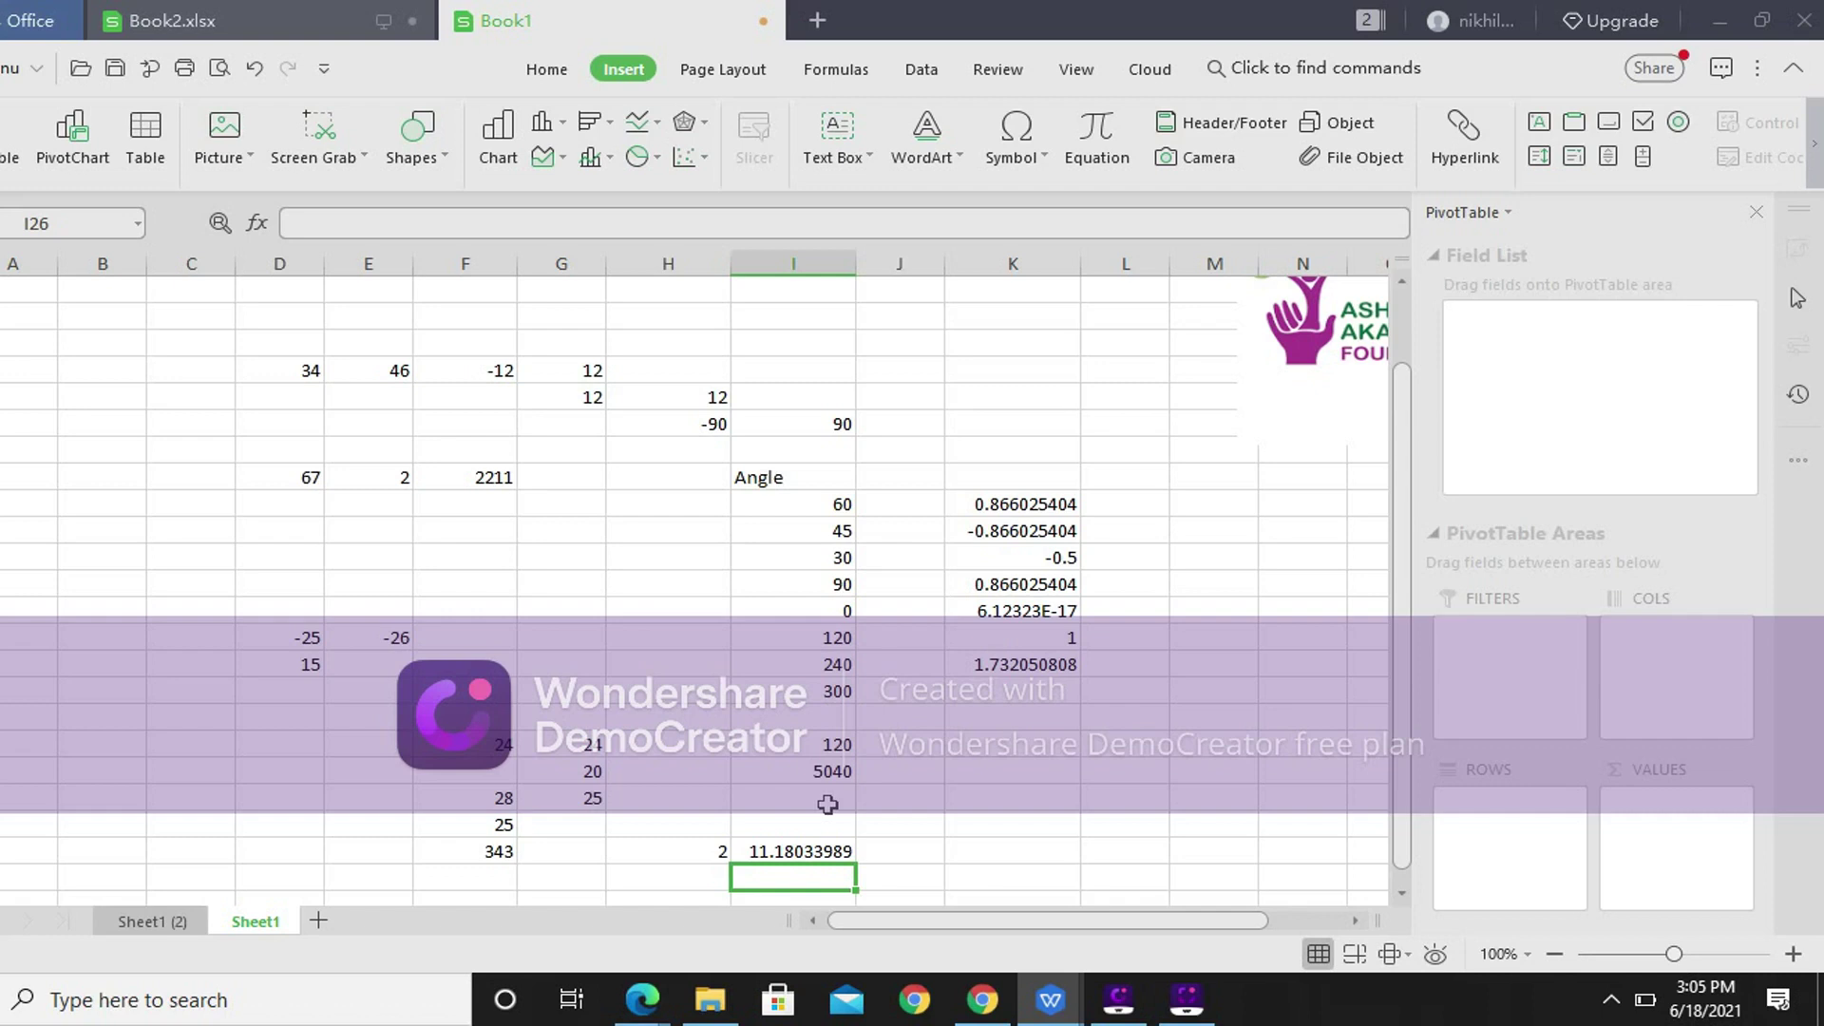
pyautogui.click(1187, 1000)
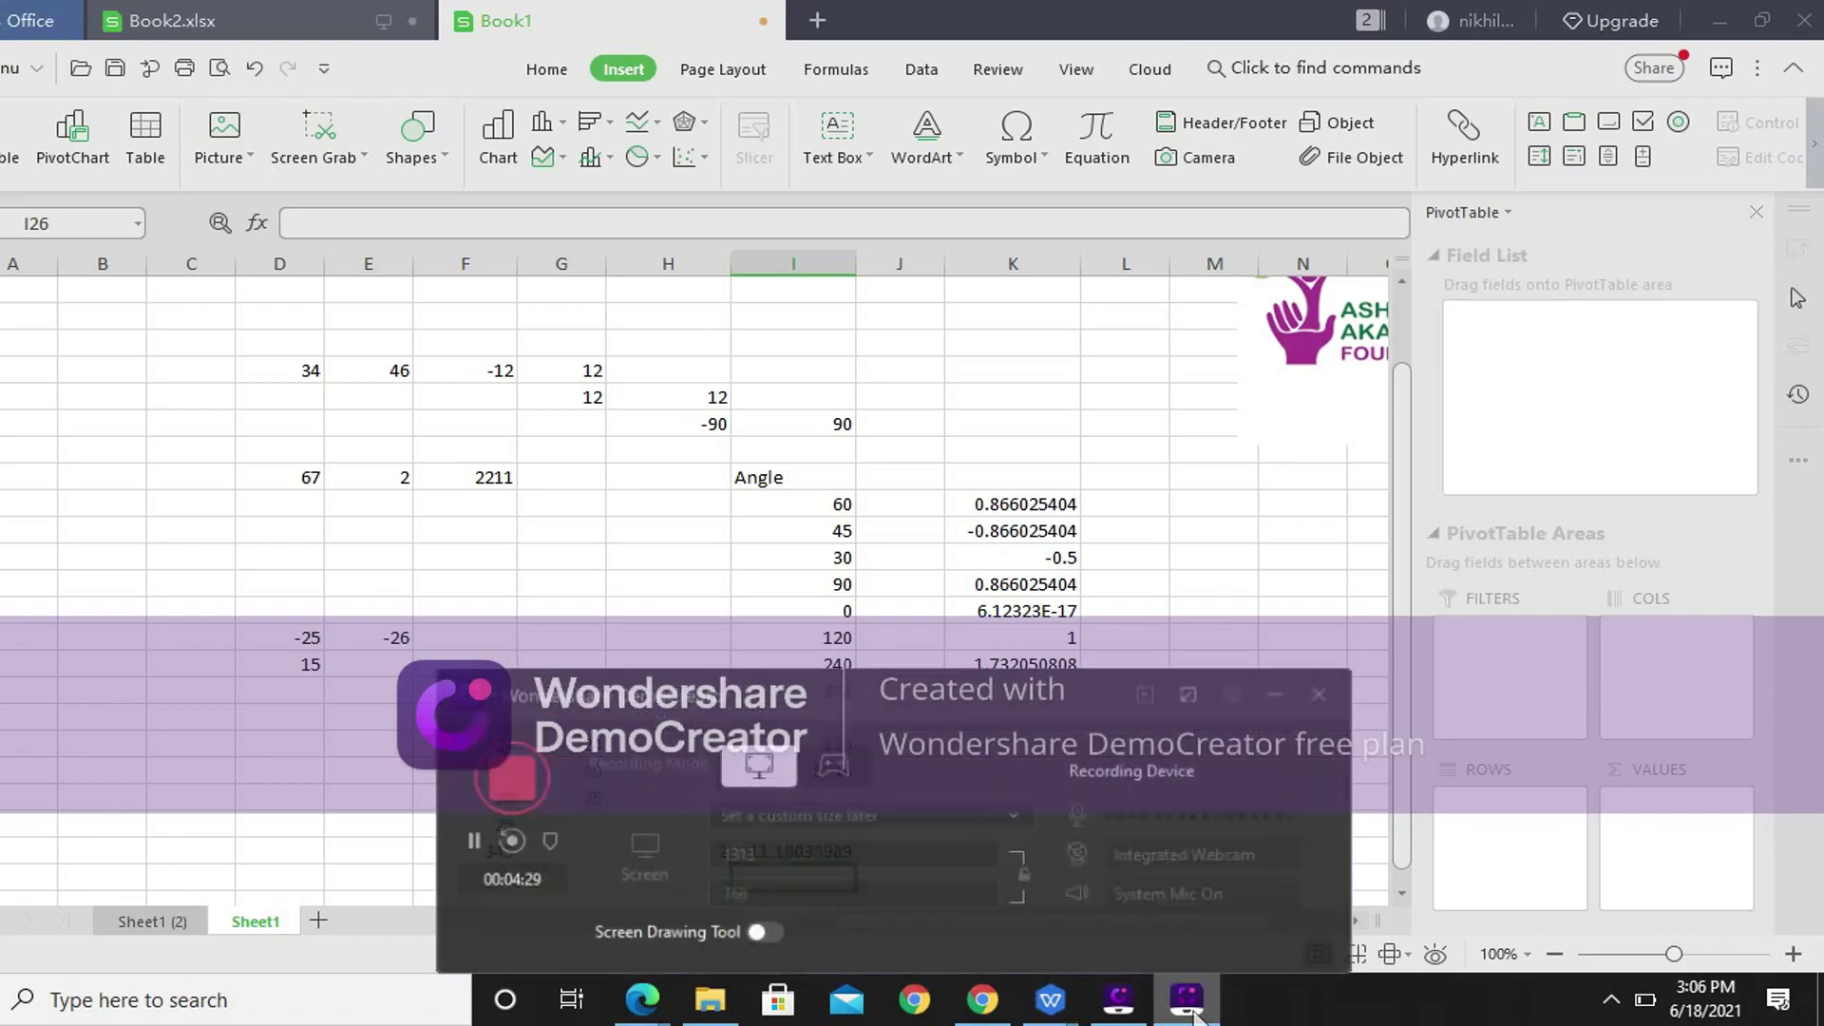